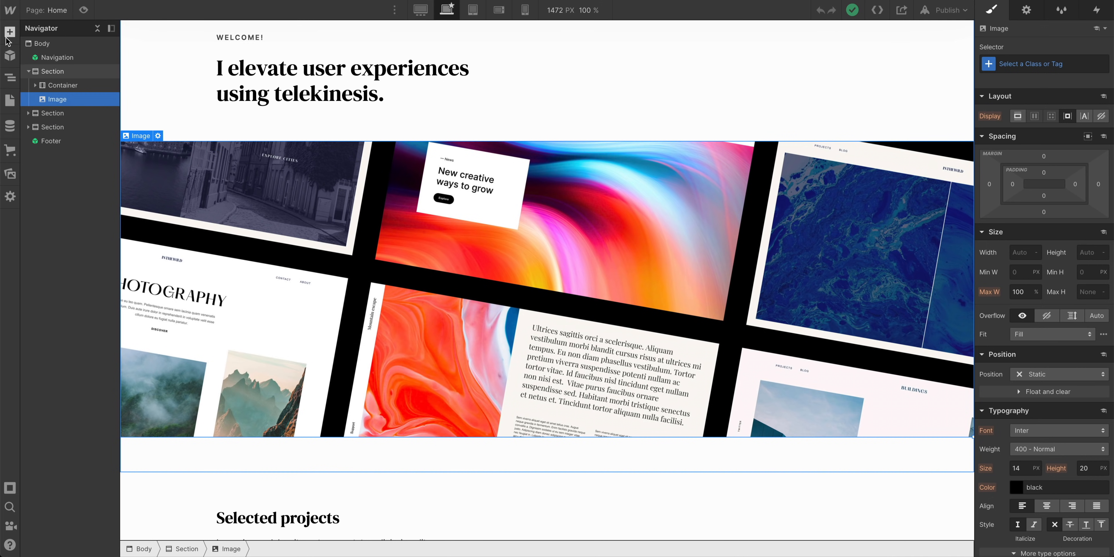
Add a Div Block above the hero image in the first section and set its height to 500 px
drag(53, 232, 80, 109)
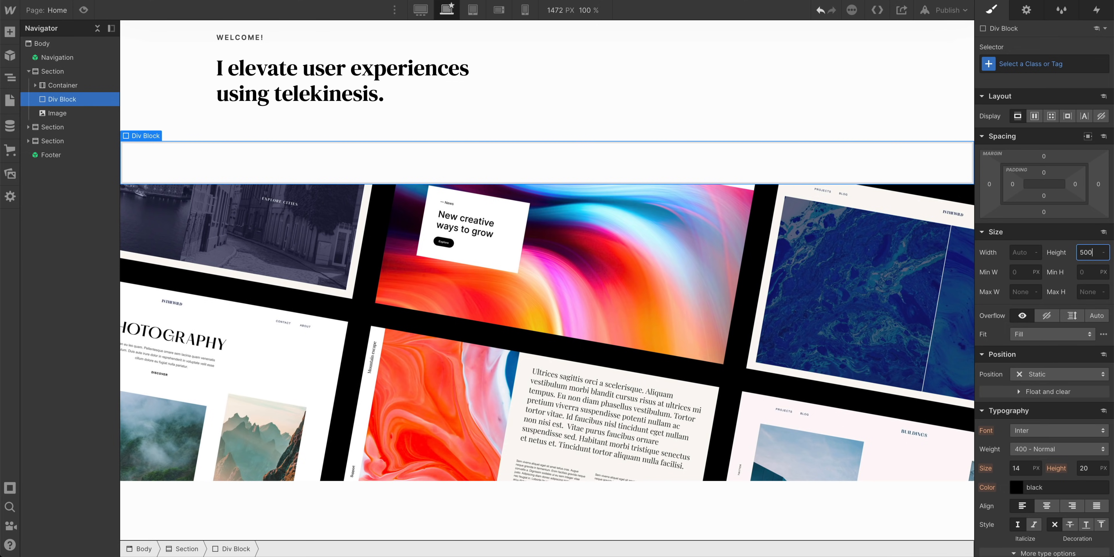
key(Return)
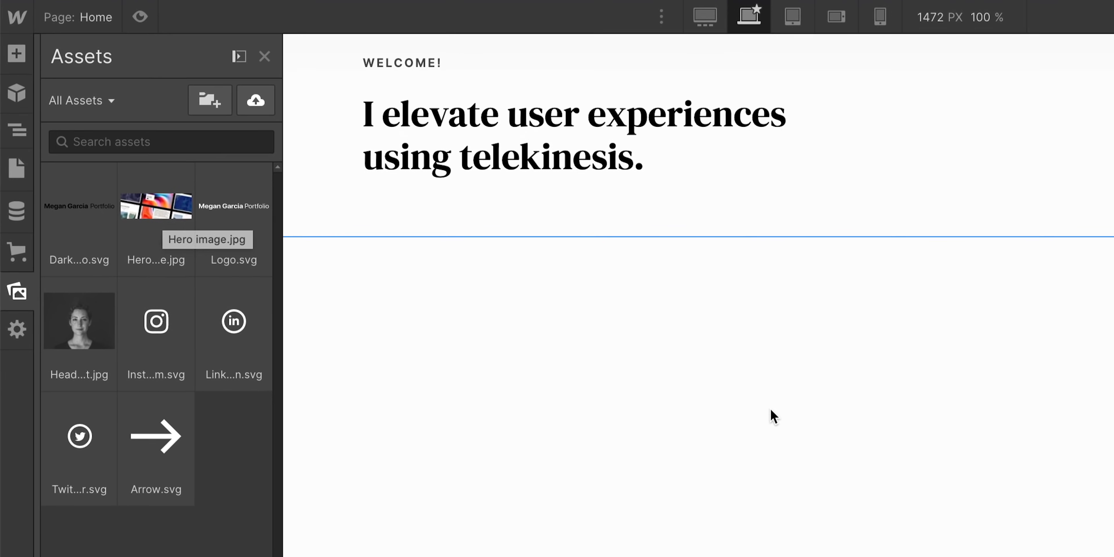
Upload the six project images, such as Stockholm.jpg and Creative.jpg, to the site's assets
scroll(883, 476, down, 2)
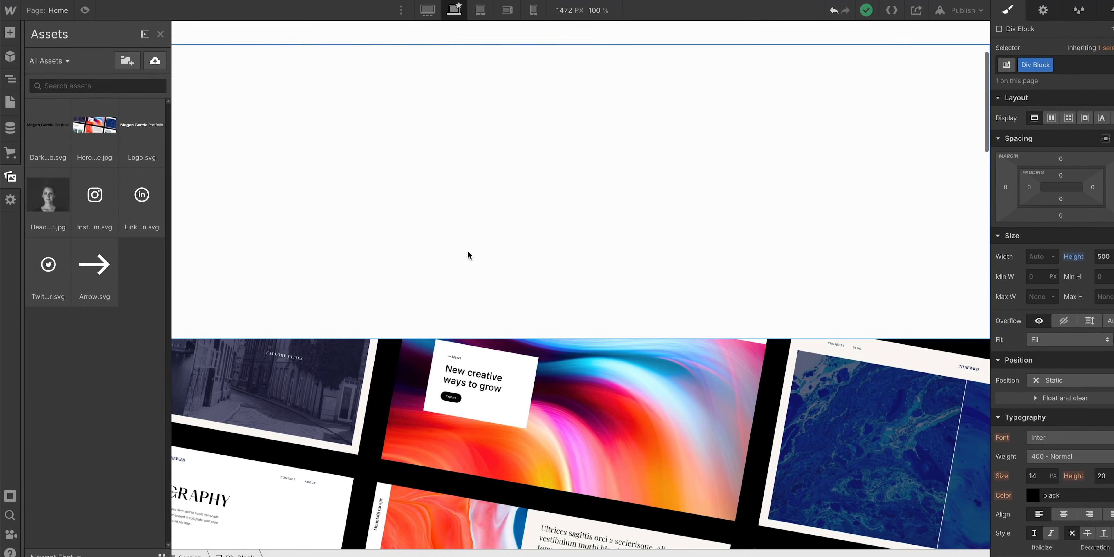
scroll(468, 255, down, 1)
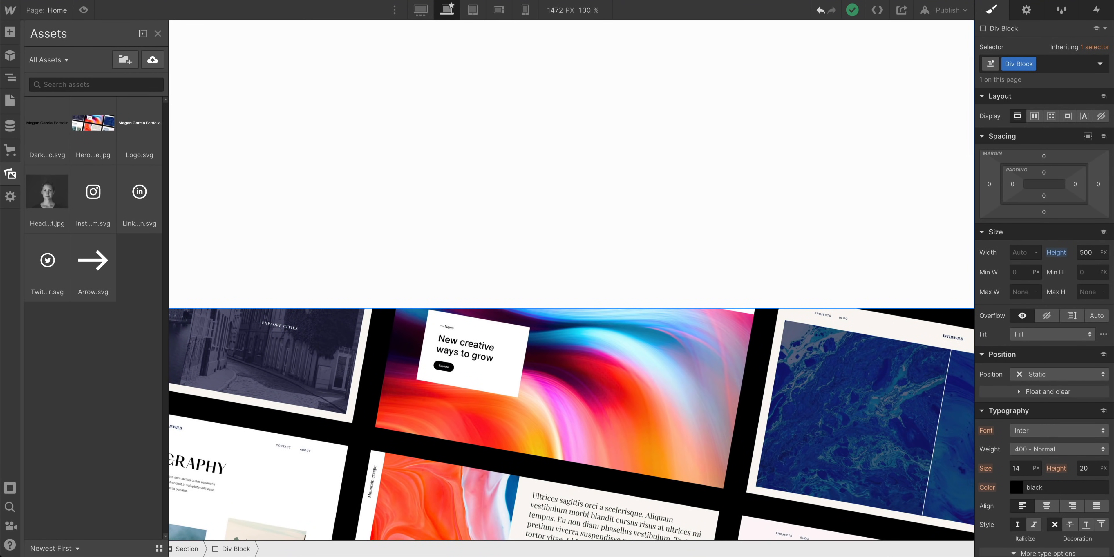
drag(341, 555, 154, 288)
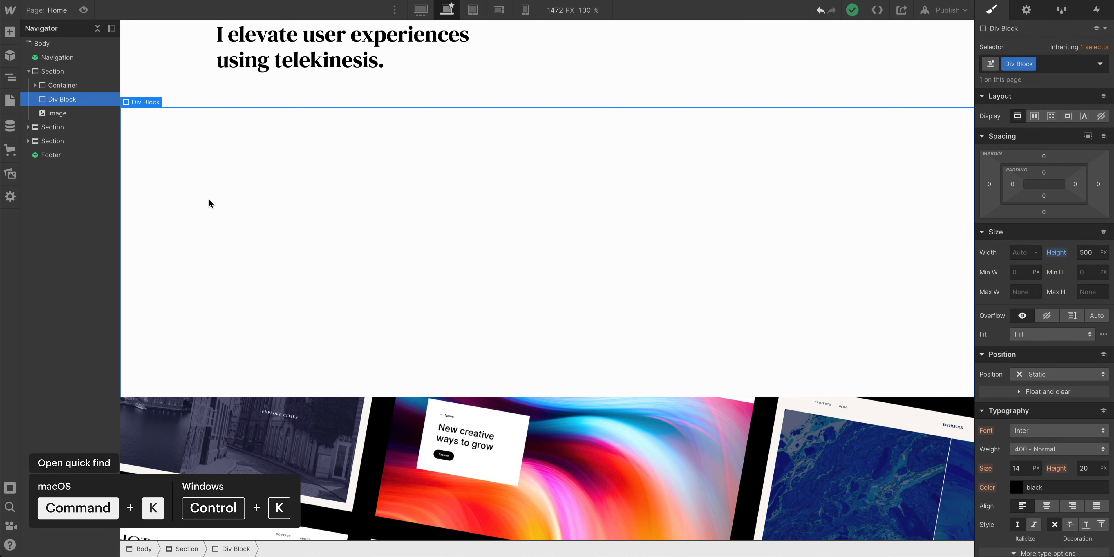
Insert a grid with three columns and two rows inside the new Div Block
key(super+k)
text(grid)
key(Return)
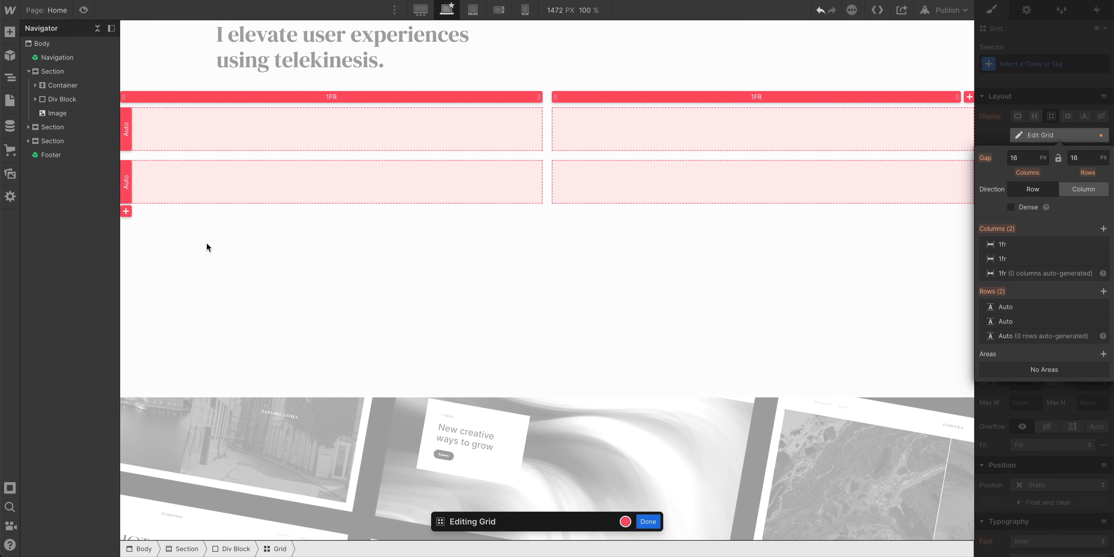
click(1103, 229)
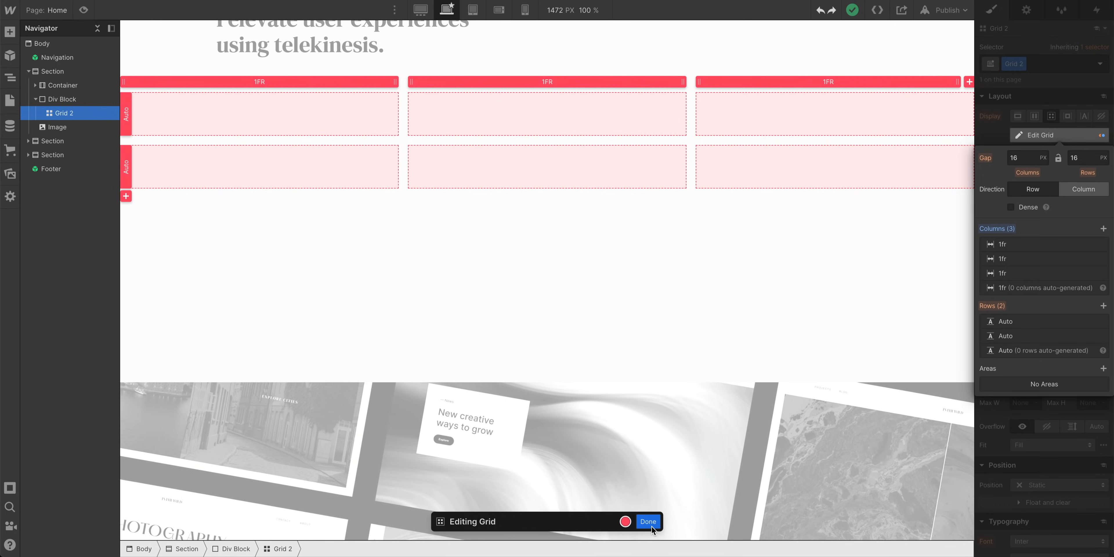
click(648, 522)
Fill the grid's first row with Stockholm.jpg, Creative.jpg and In the wild.jpg from the assets
scroll(649, 491, down, 3)
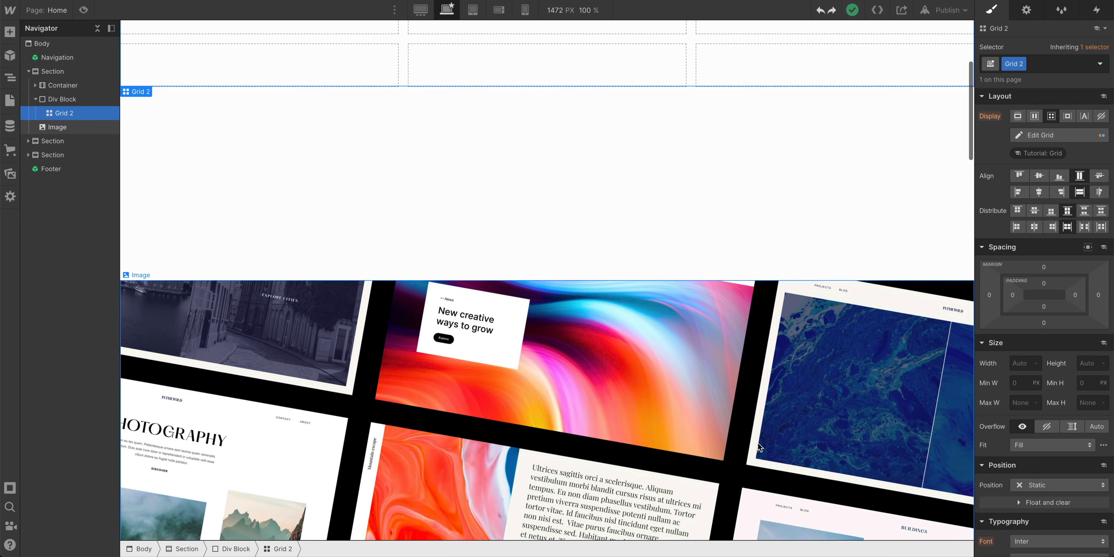
scroll(724, 460, up, 4)
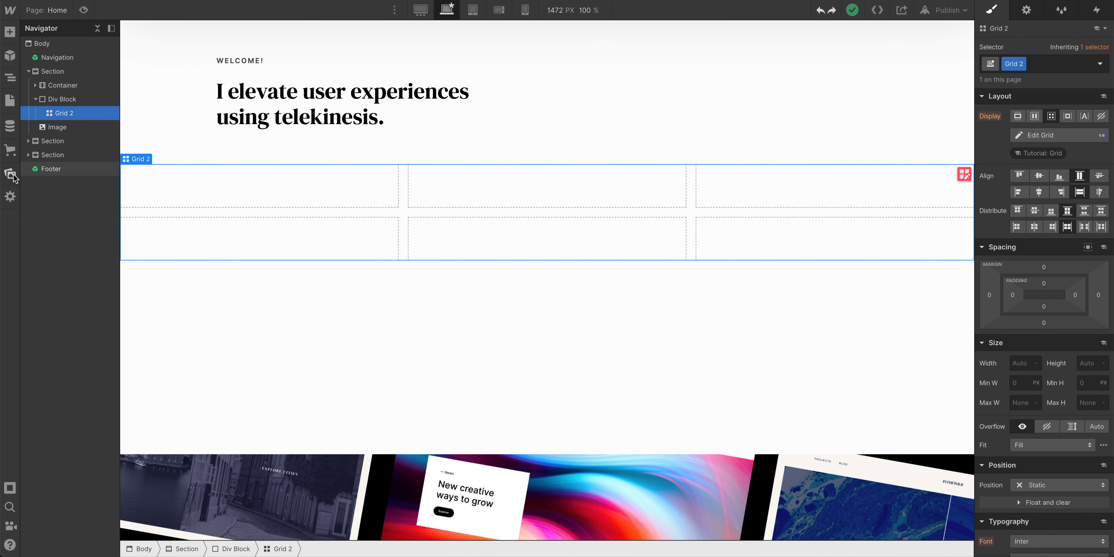
click(10, 175)
drag(47, 123, 255, 198)
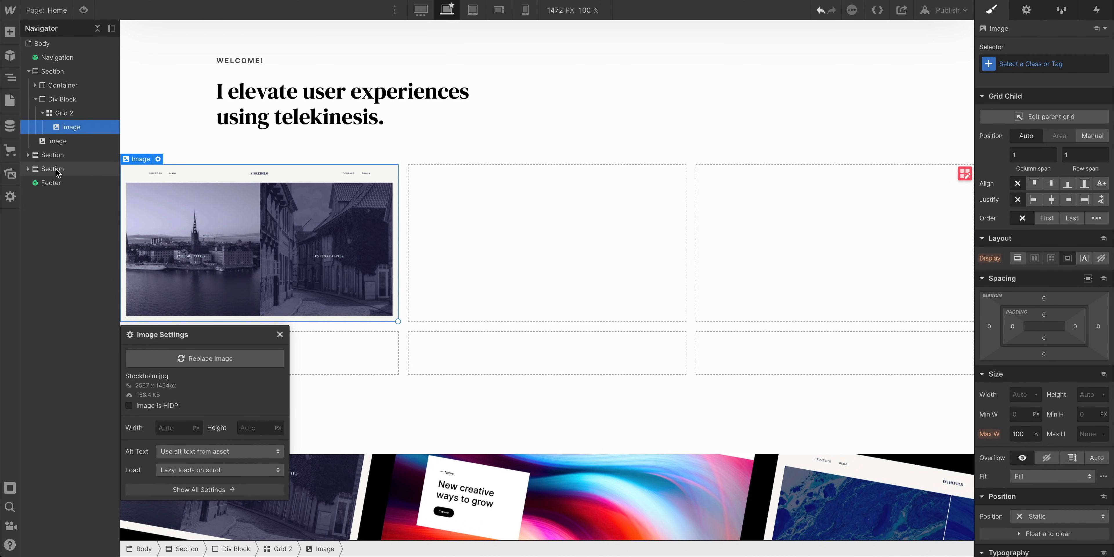
click(10, 173)
drag(93, 192, 471, 258)
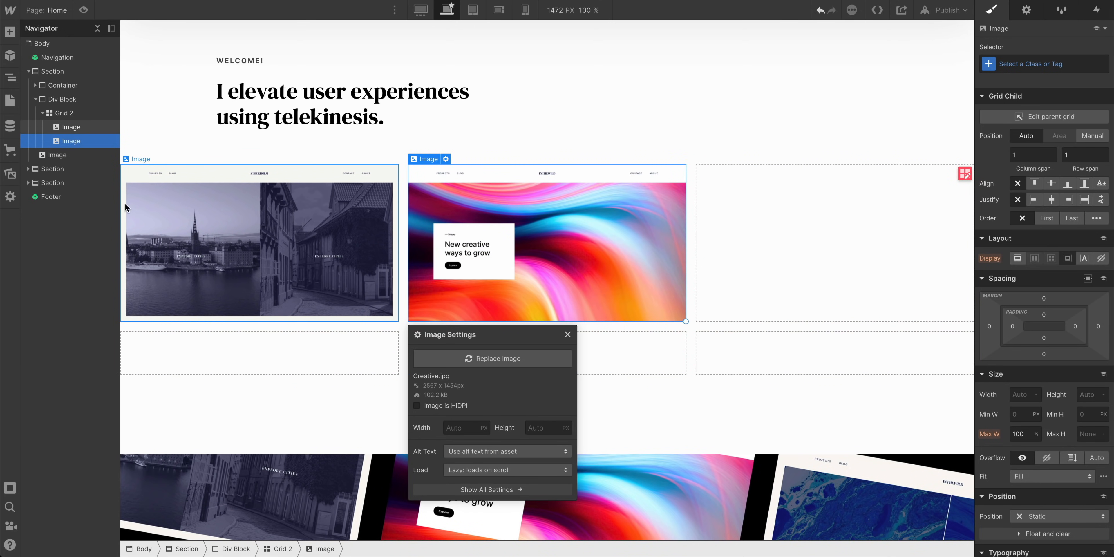
click(10, 172)
drag(47, 203, 778, 233)
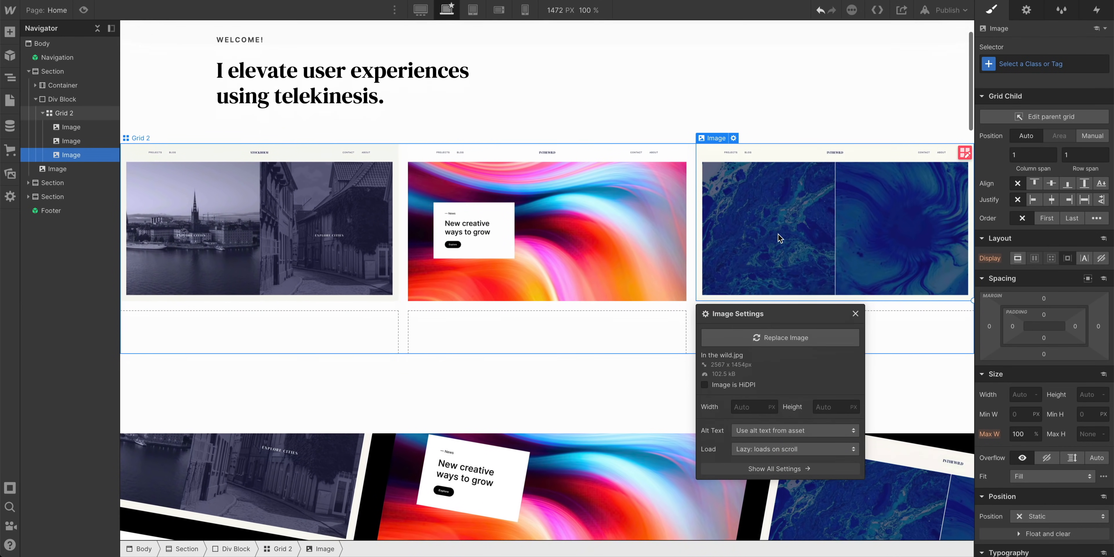
Fill the grid's second row with Photography.jpg, Mountain escape.jpg and Buildings.jpg from the assets
scroll(778, 233, down, 3)
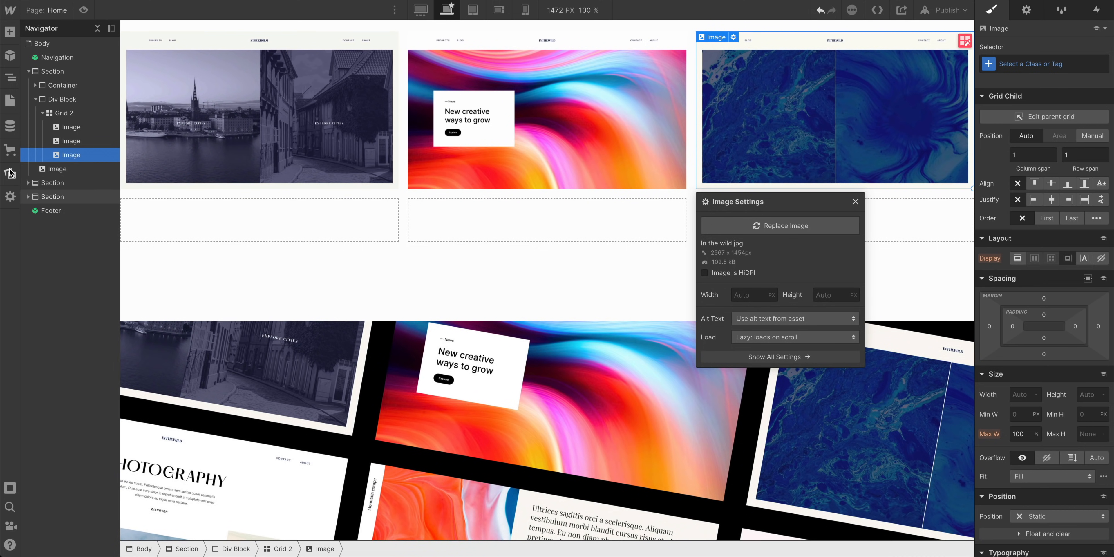
click(11, 173)
drag(132, 203, 263, 208)
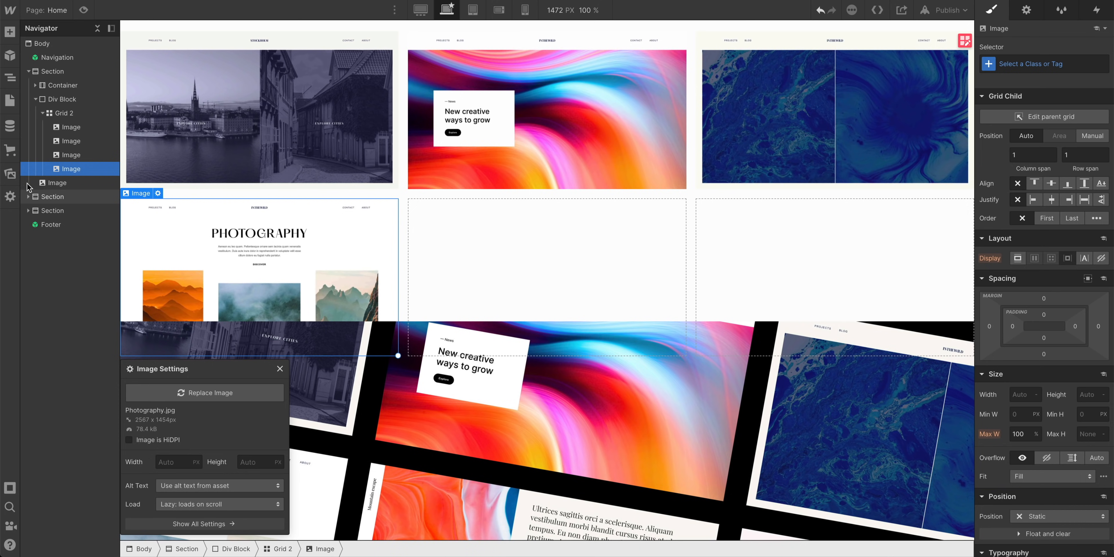
click(10, 174)
drag(93, 125, 505, 264)
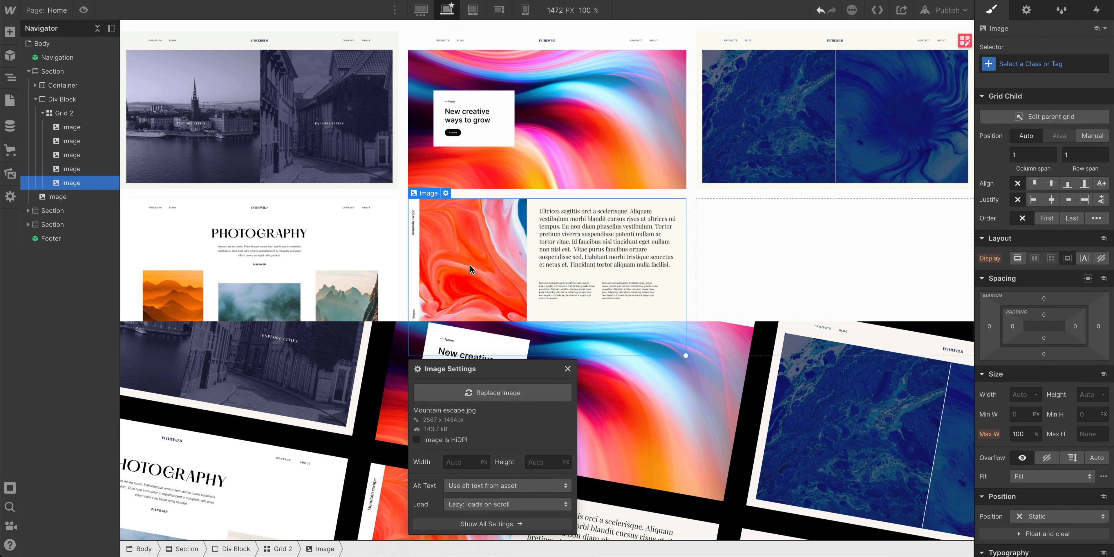
scroll(470, 264, down, 2)
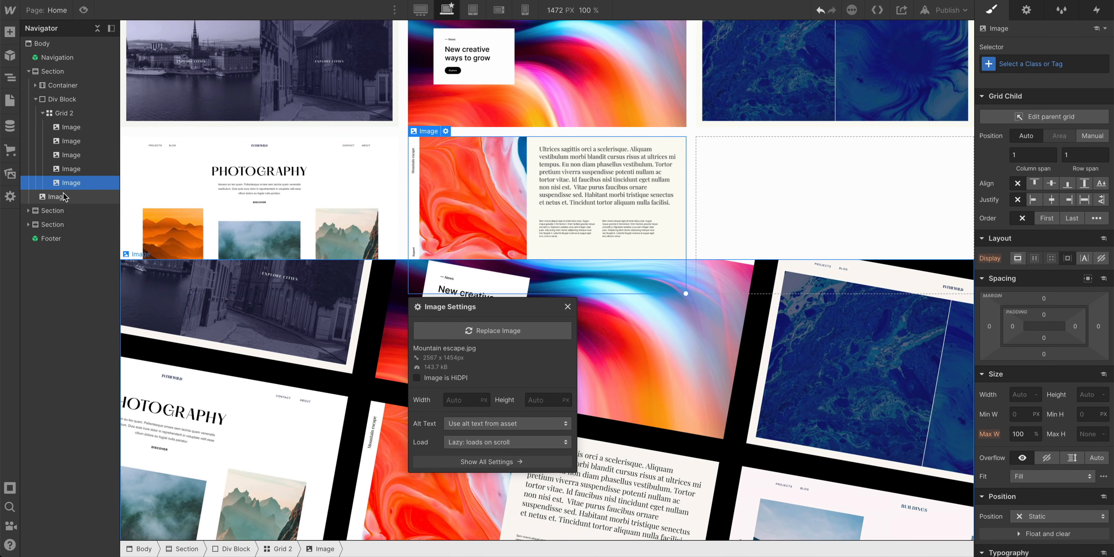
click(9, 176)
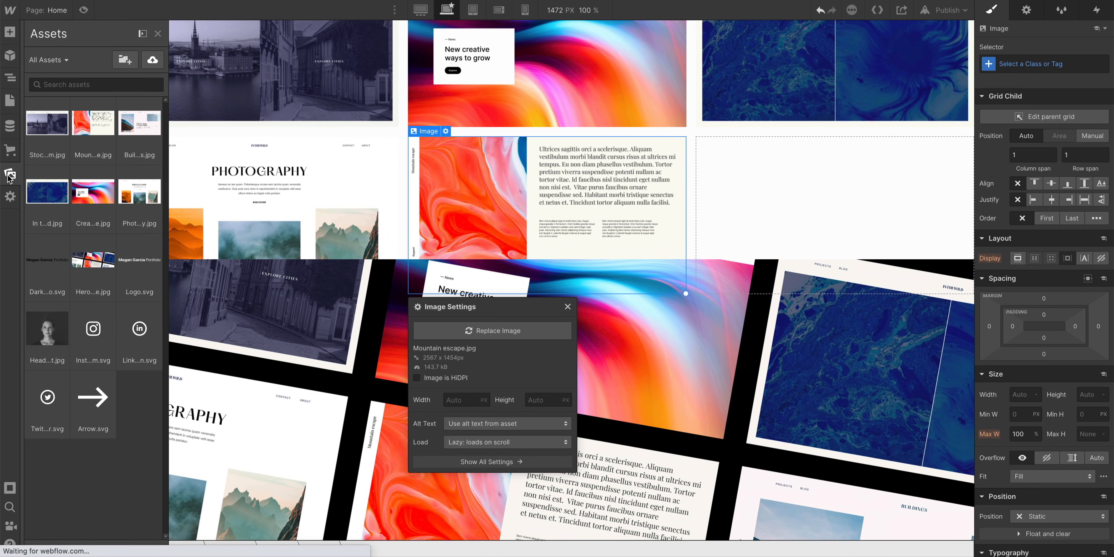
drag(140, 126, 780, 208)
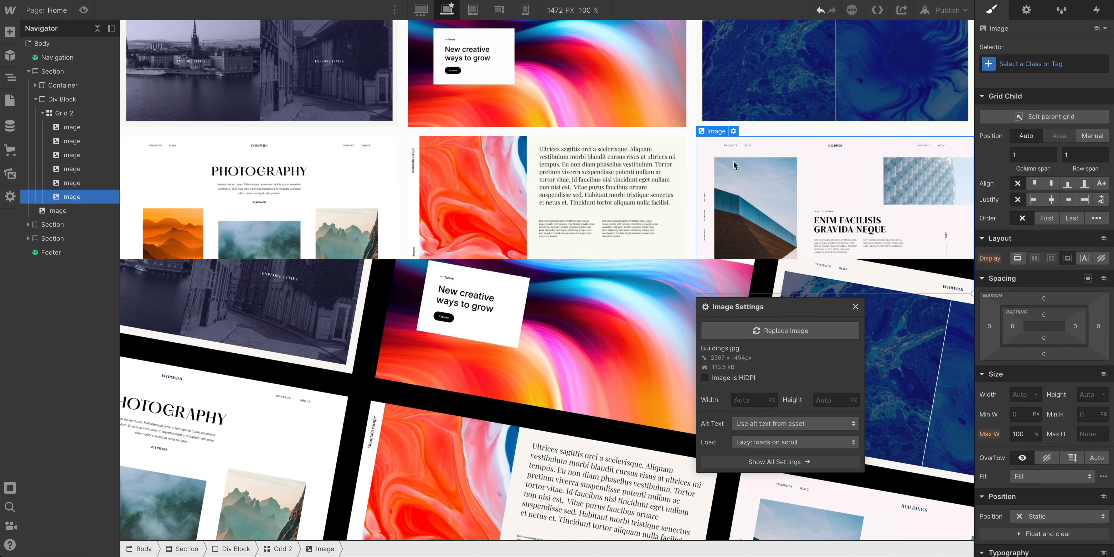
Rename the class of the grid holding the six images to "Hero images"
click(693, 129)
scroll(696, 134, up, 3)
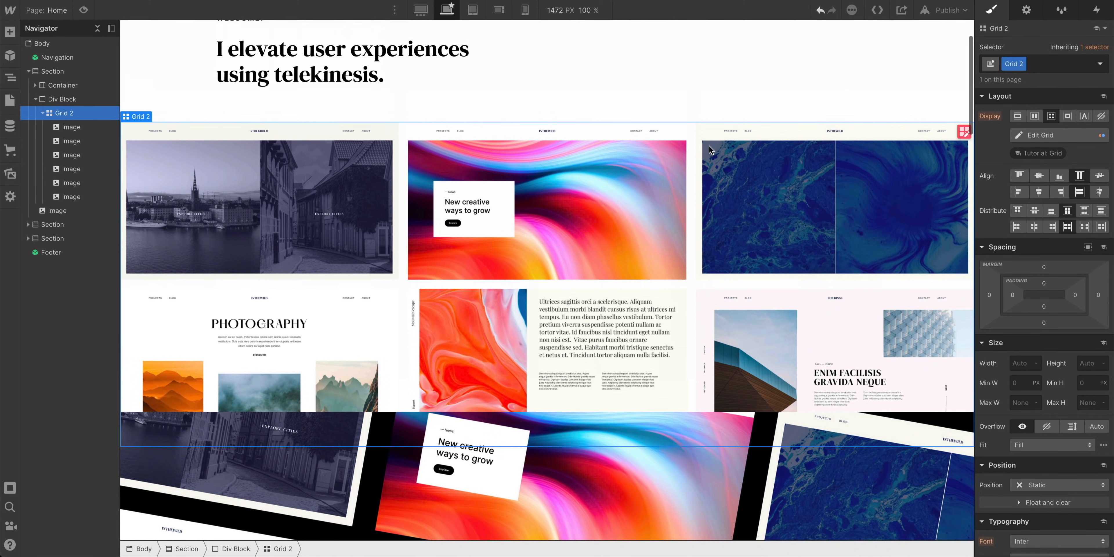
double_click(914, 125)
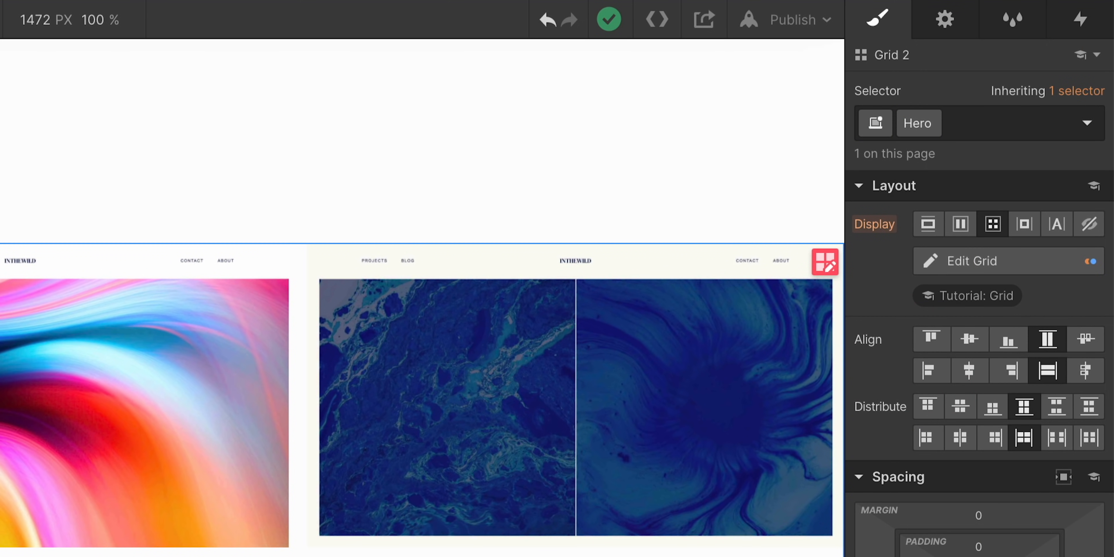
key(Return)
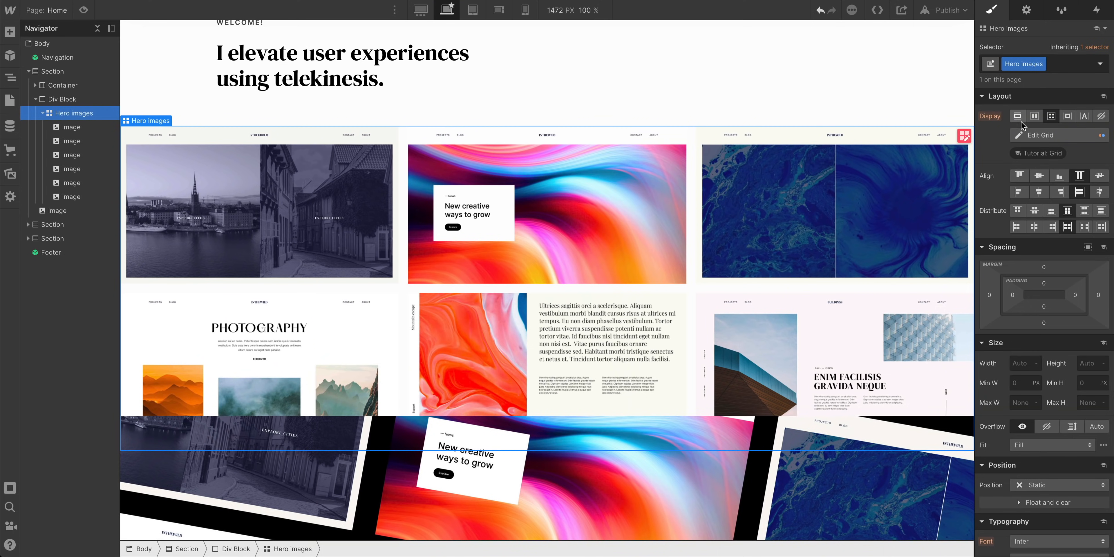
Widen both the column and row gaps of the Hero images grid to 41 px
click(932, 261)
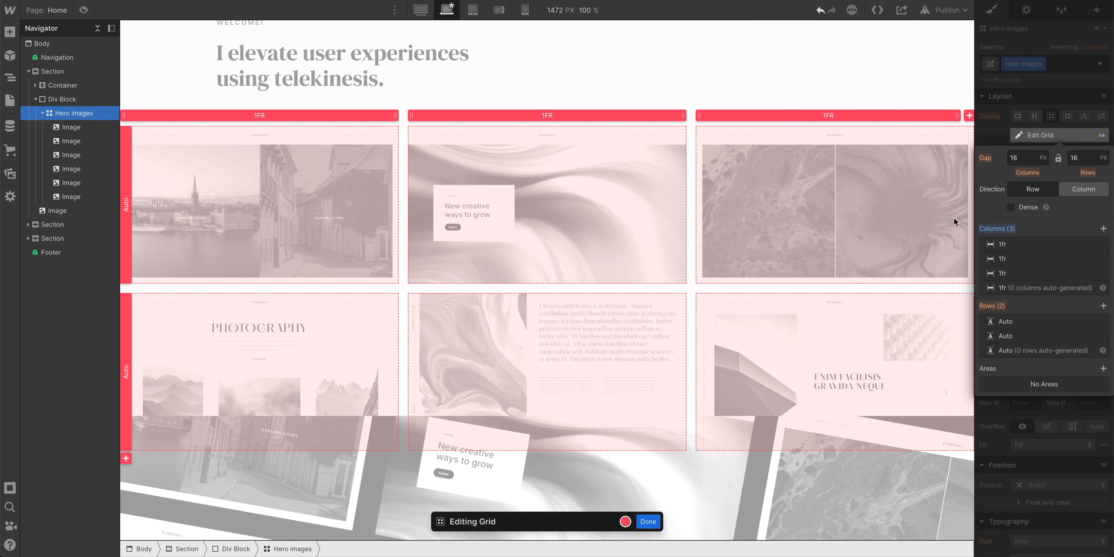
drag(691, 290, 686, 304)
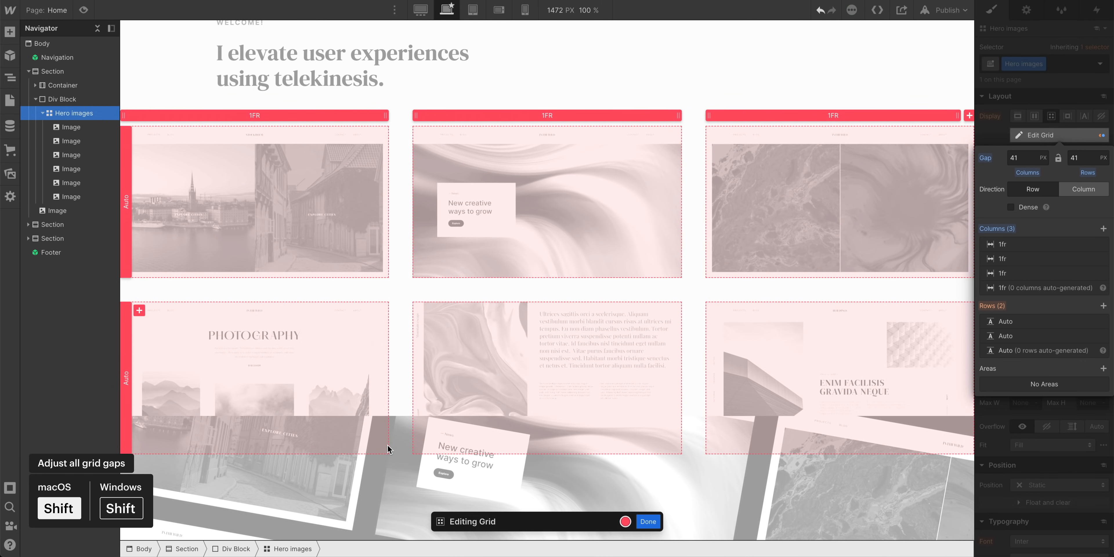
drag(402, 433, 401, 431)
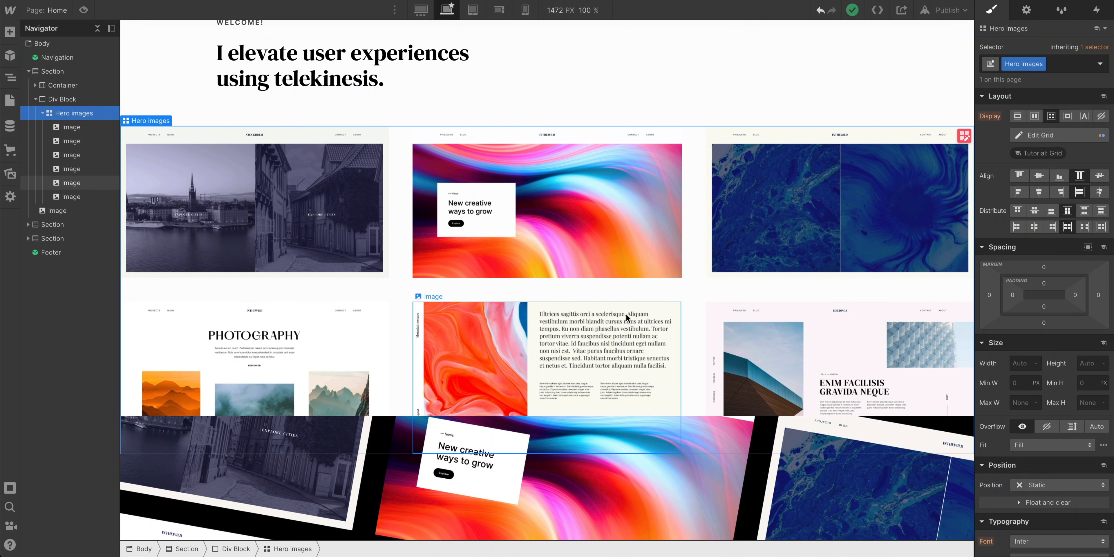
Try black and light grey #dadada background colors on the Hero images grid, and reset the background color
scroll(545, 255, down, 2)
scroll(1072, 472, down, 8)
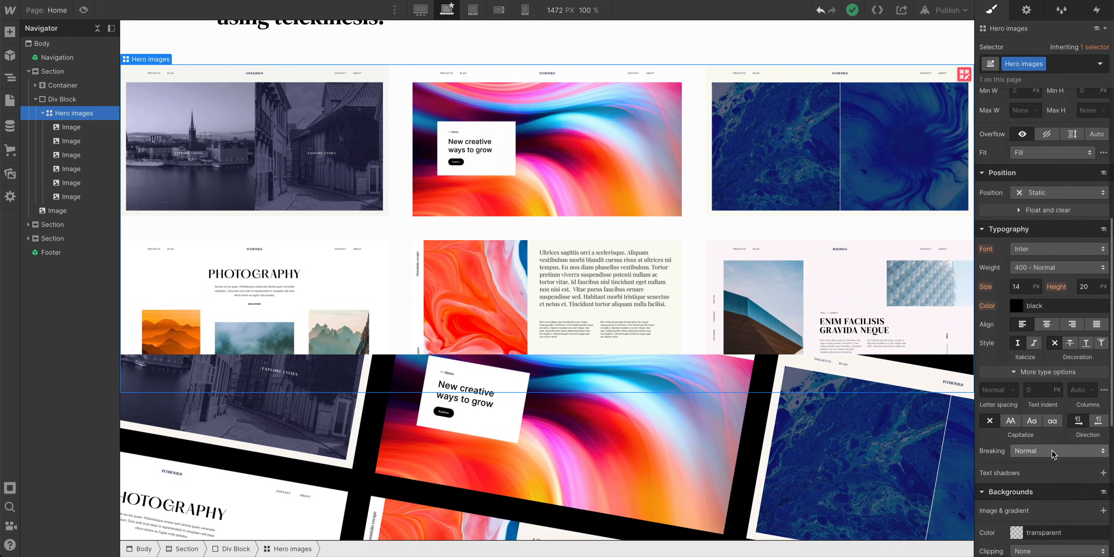
click(1017, 475)
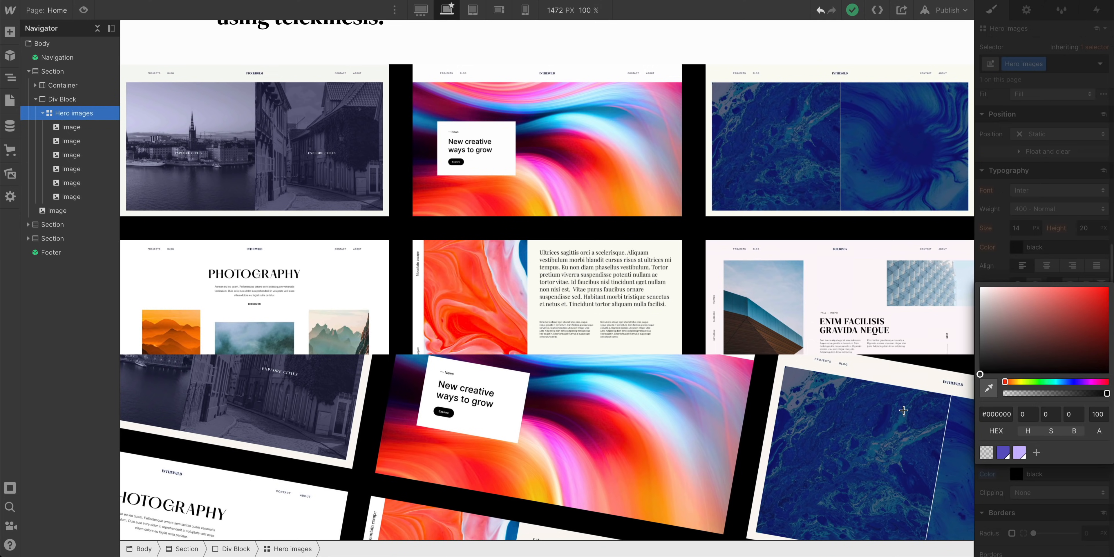
click(981, 300)
drag(967, 288, 970, 300)
click(985, 271)
click(988, 474)
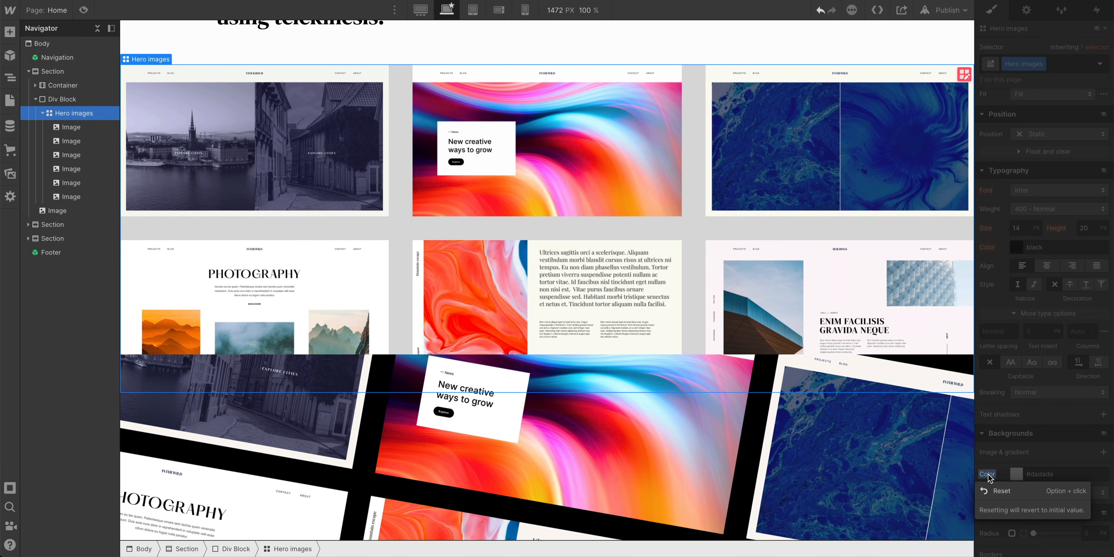
click(993, 493)
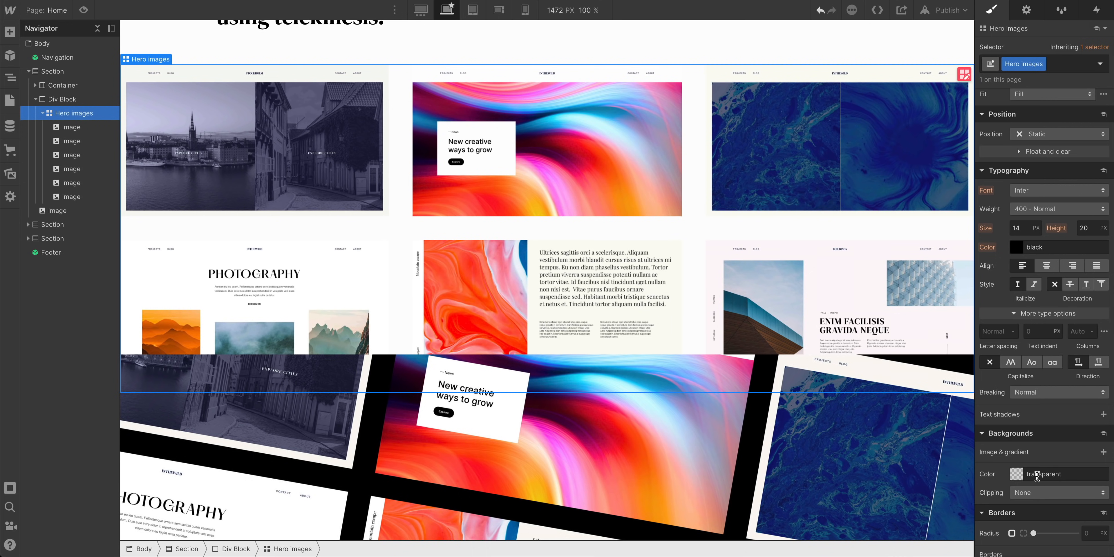
Create a class named "Hero image" on the grid's first image
click(351, 189)
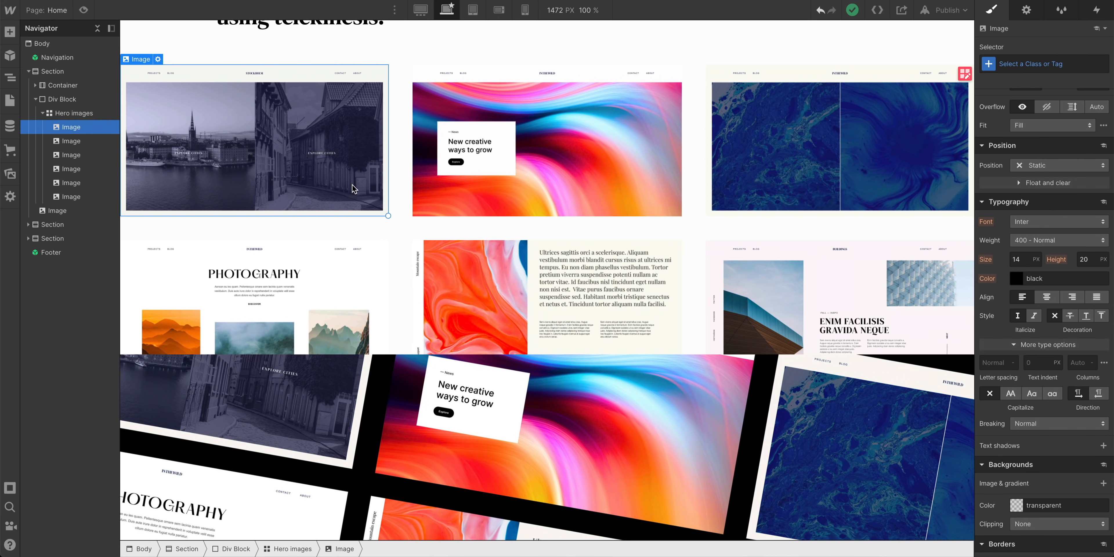
click(1030, 65)
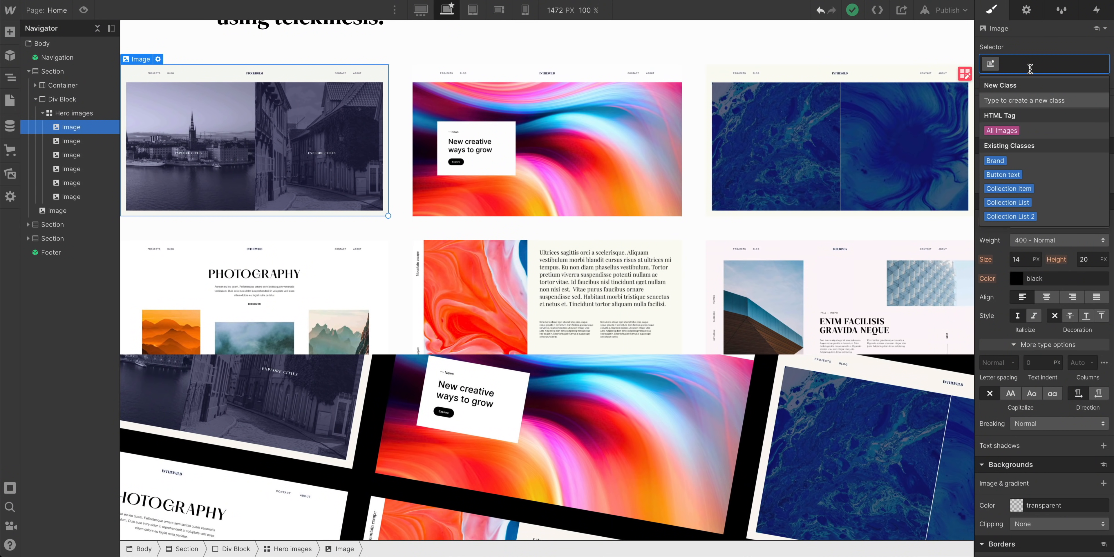
text(Hero image)
key(Return)
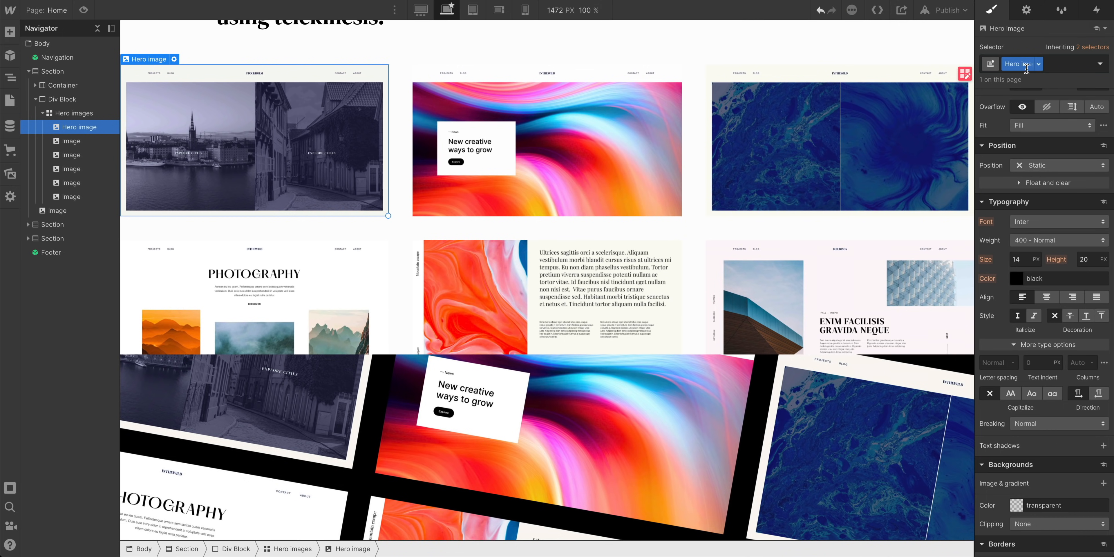
Rename the Hero images grid's class to "Hero image grid"
click(91, 113)
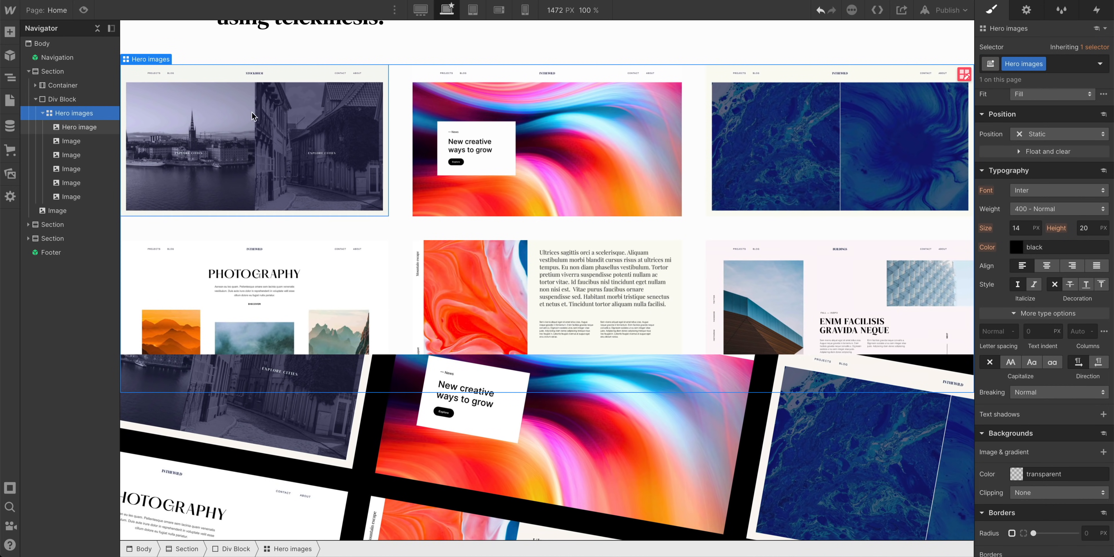
double_click(1033, 63)
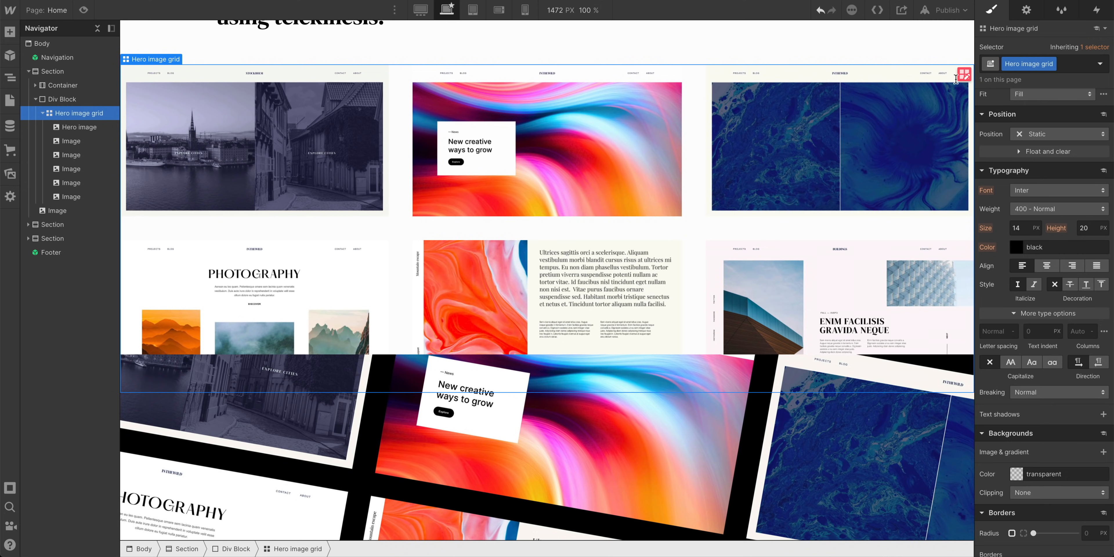
Apply the existing Hero image class to the second image in the grid
click(93, 141)
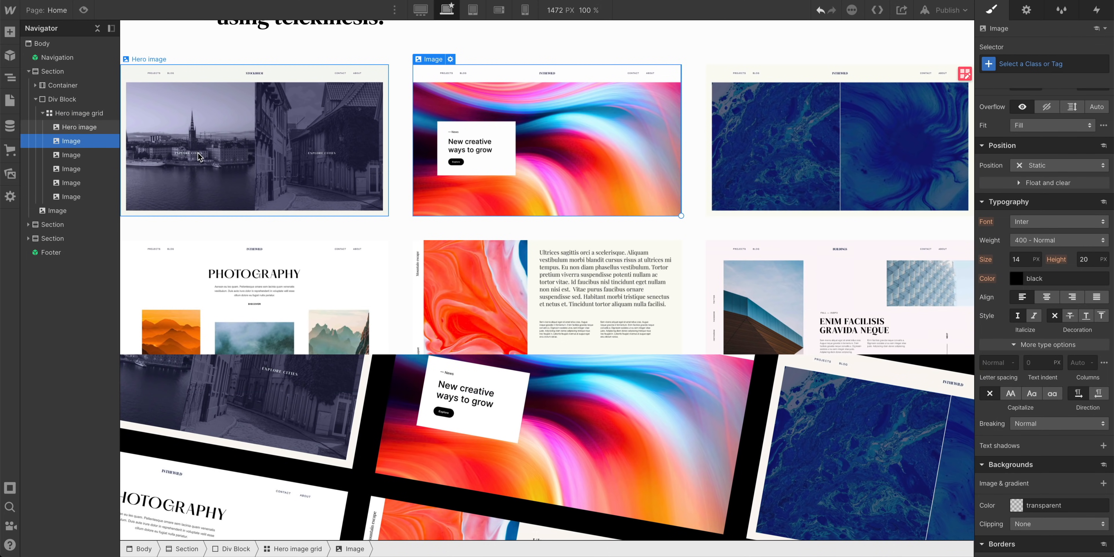
key(super+Return)
text(hero im)
key(Down)
key(Return)
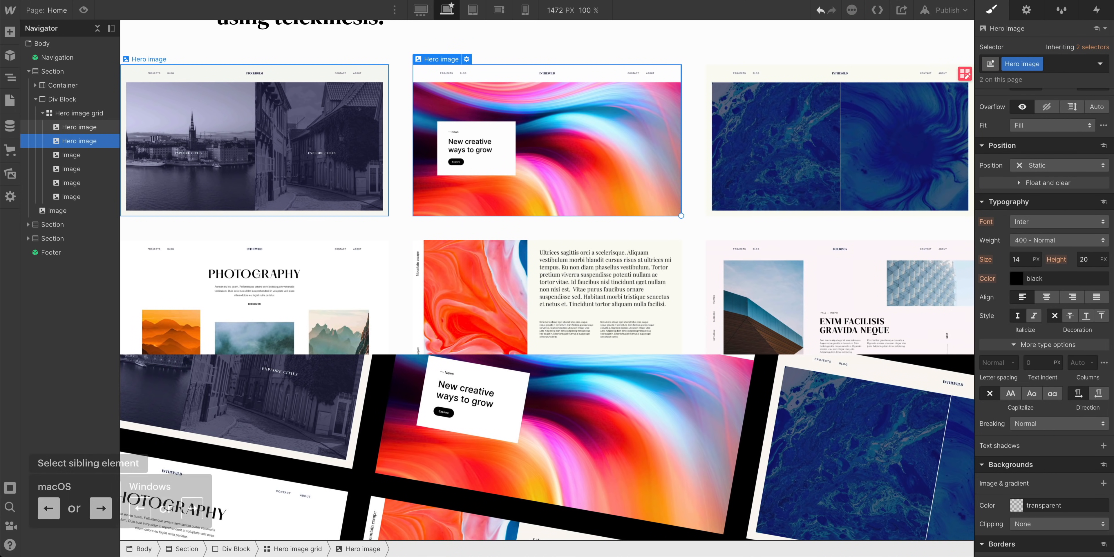
Apply the existing Hero image class to the third image in the Hero image grid
key(Right)
key(Left)
key(Right)
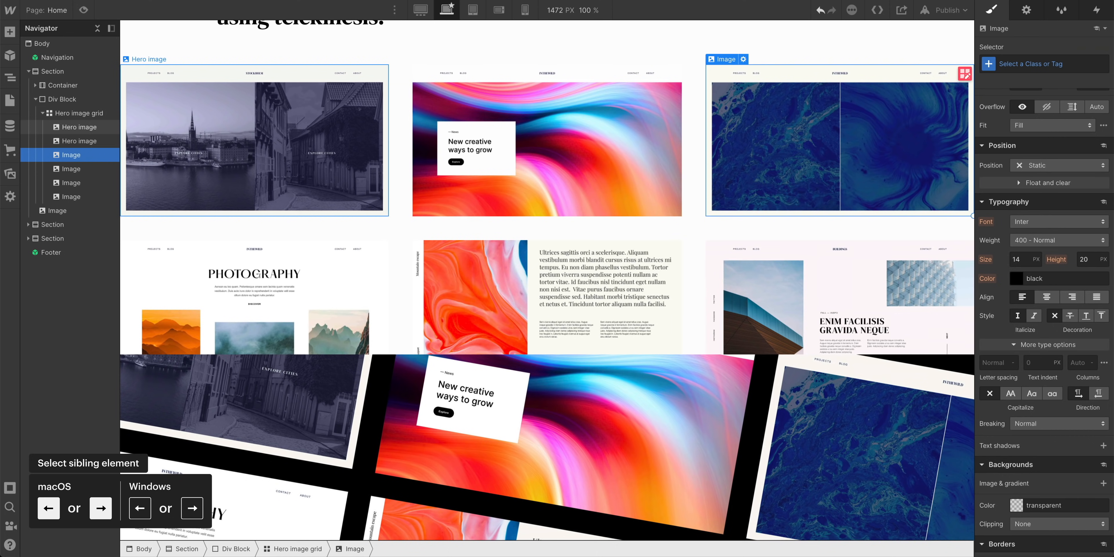
key(super+Return)
text(hero)
key(Down)
key(Return)
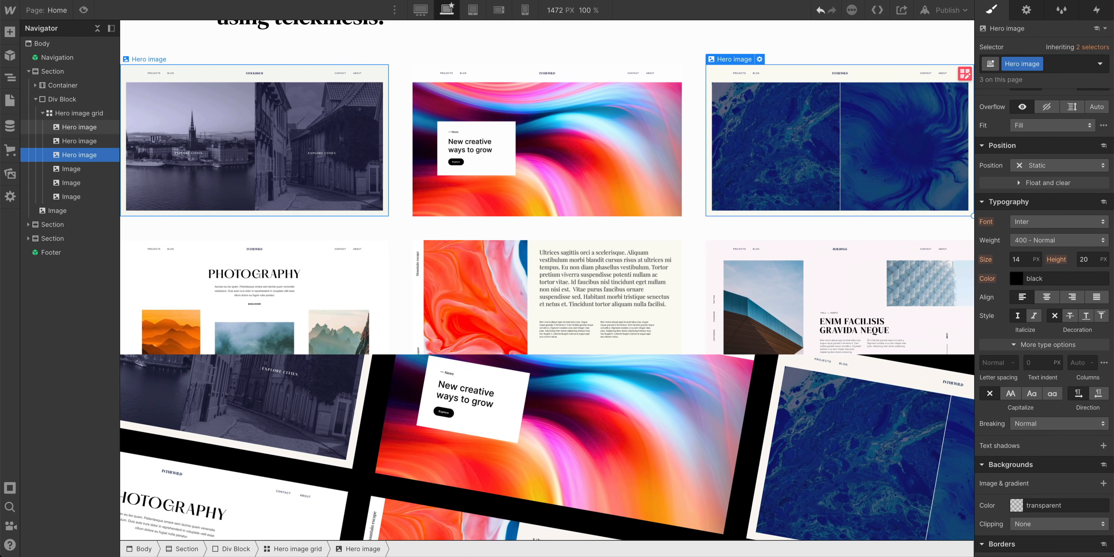
Apply the existing Hero image class to the fourth image in the grid
key(Right)
key(super+Return)
text(hero)
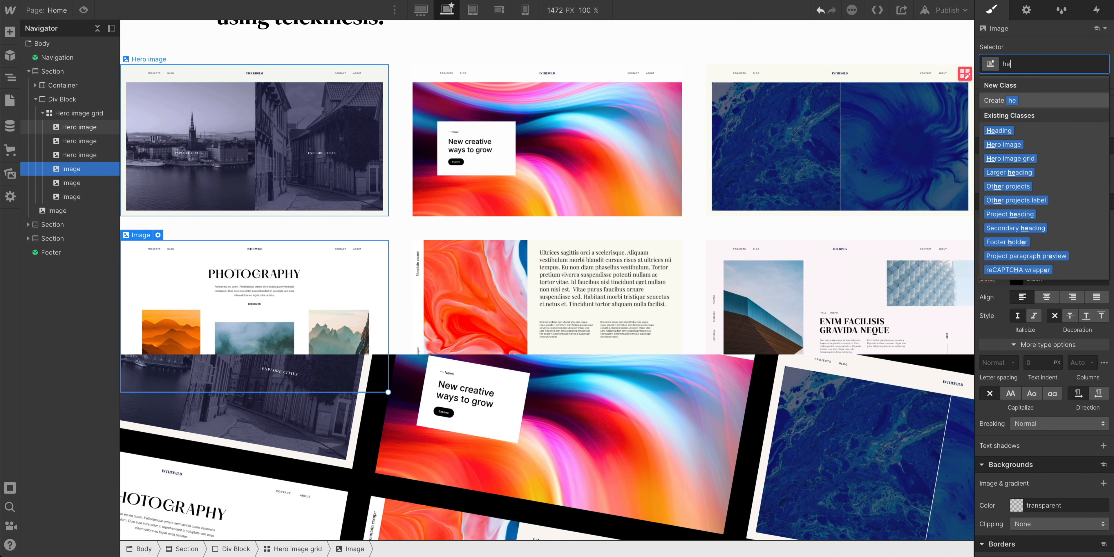
key(Down)
key(Return)
Apply the existing Hero image class to the fifth image in the grid
key(Right)
key(super+Return)
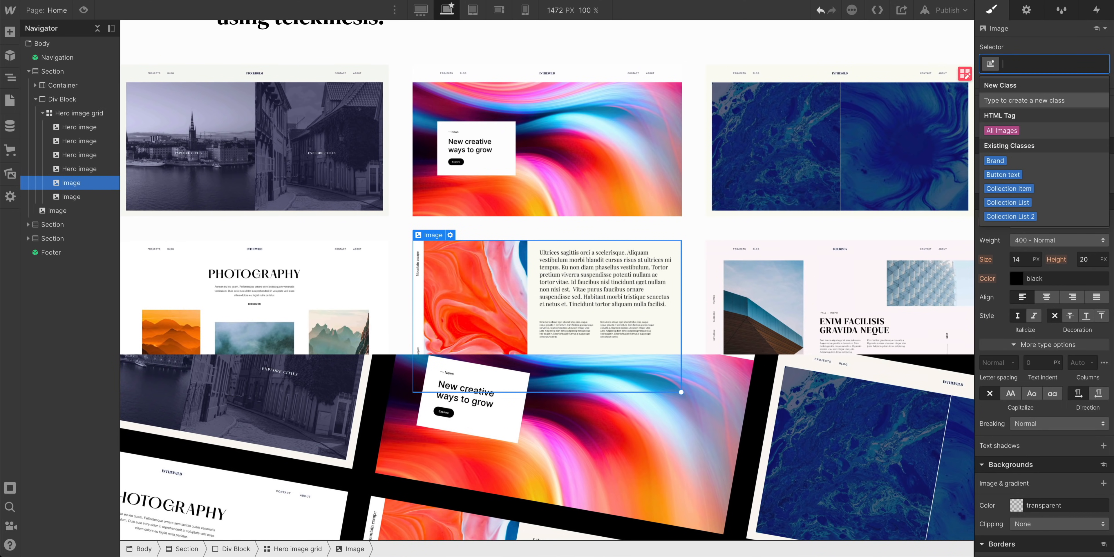
text(hero)
key(Down)
key(Return)
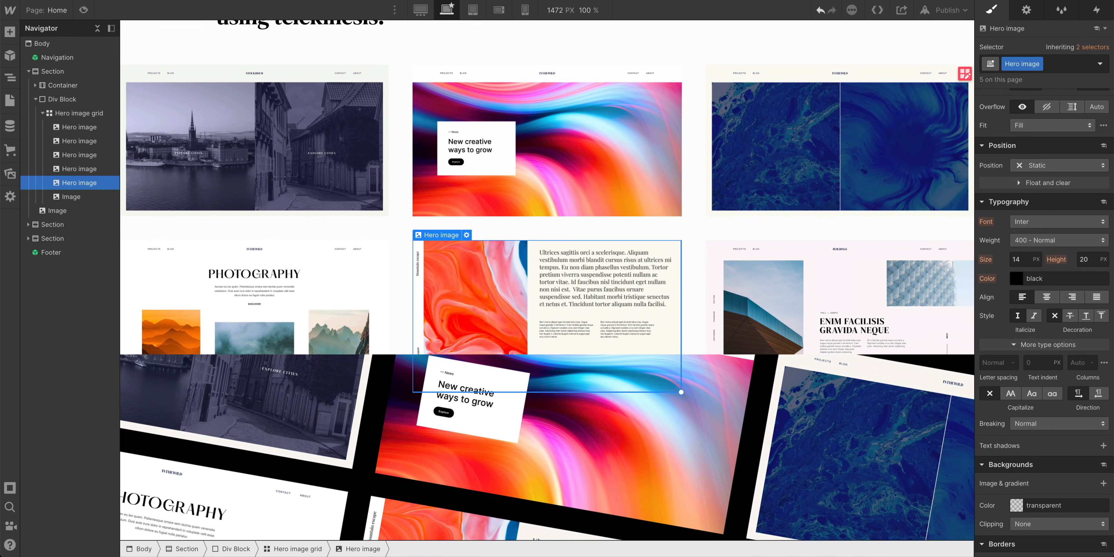
Apply the existing Hero image class to the sixth image in the grid
key(Right)
key(super+Return)
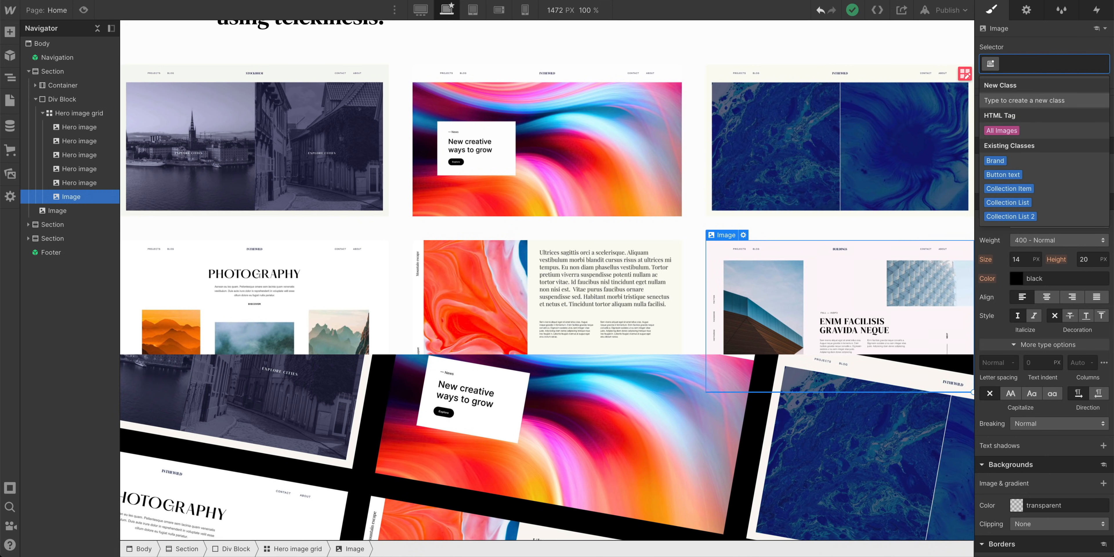
text(hero)
key(Down)
key(Return)
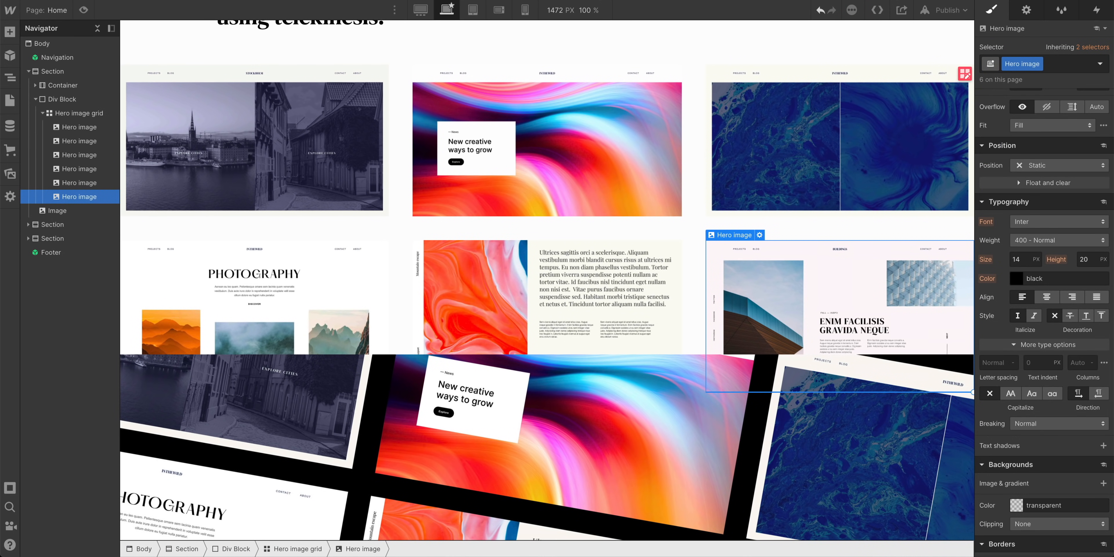
Add an outside box shadow to the Hero image class with a 44 px blur and black at 10% opacity
scroll(1041, 345, down, 5)
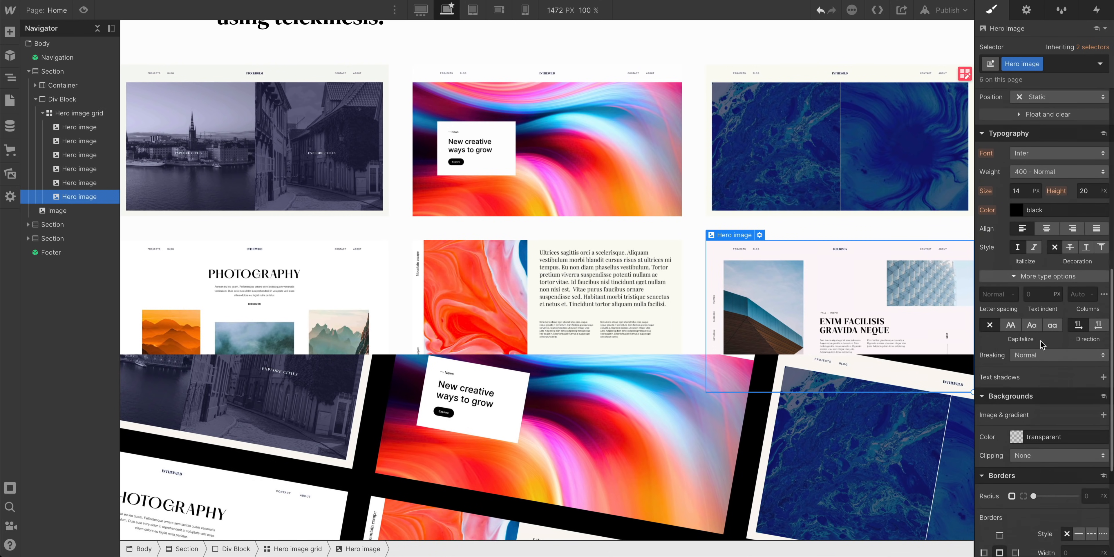
scroll(1055, 422, down, 2)
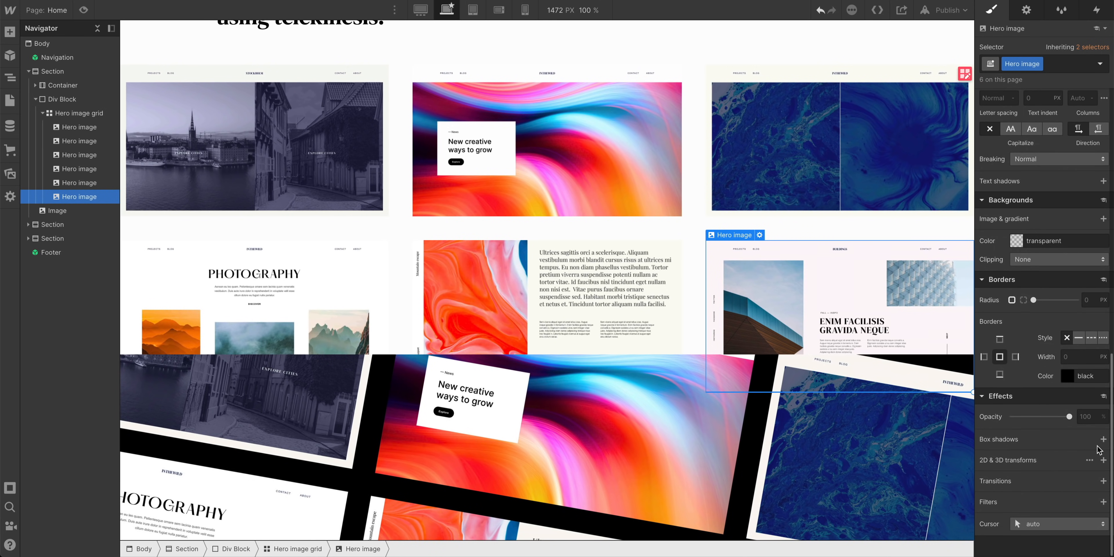
click(1102, 439)
drag(1018, 394, 1042, 413)
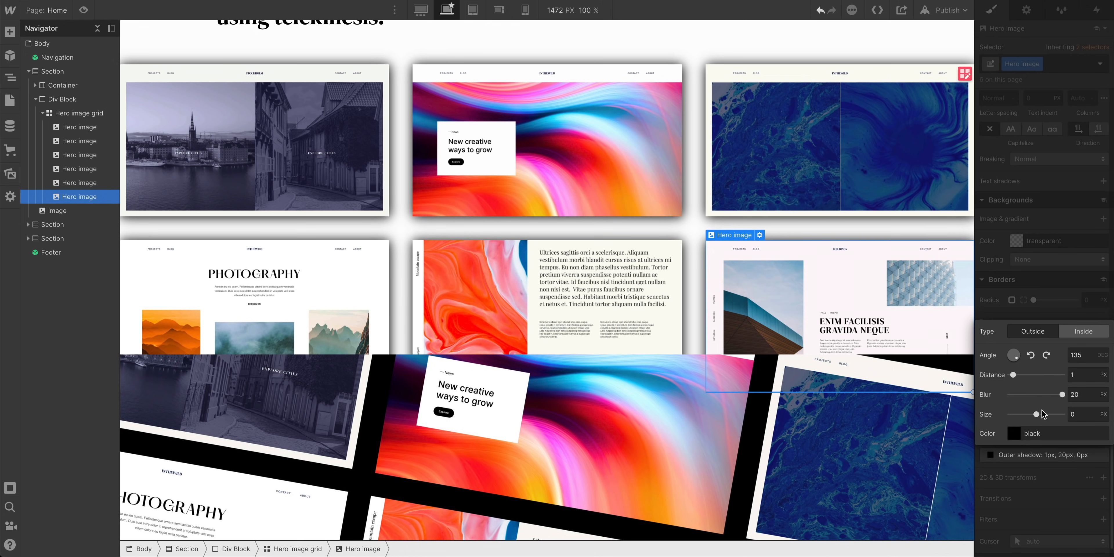
click(1015, 435)
click(1013, 352)
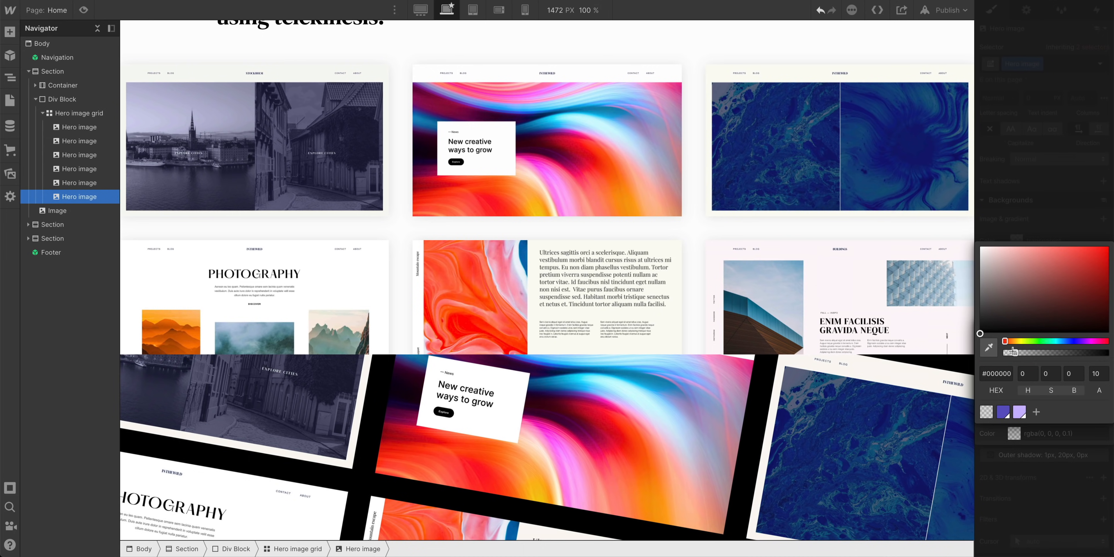
click(1020, 220)
drag(1090, 395, 1082, 337)
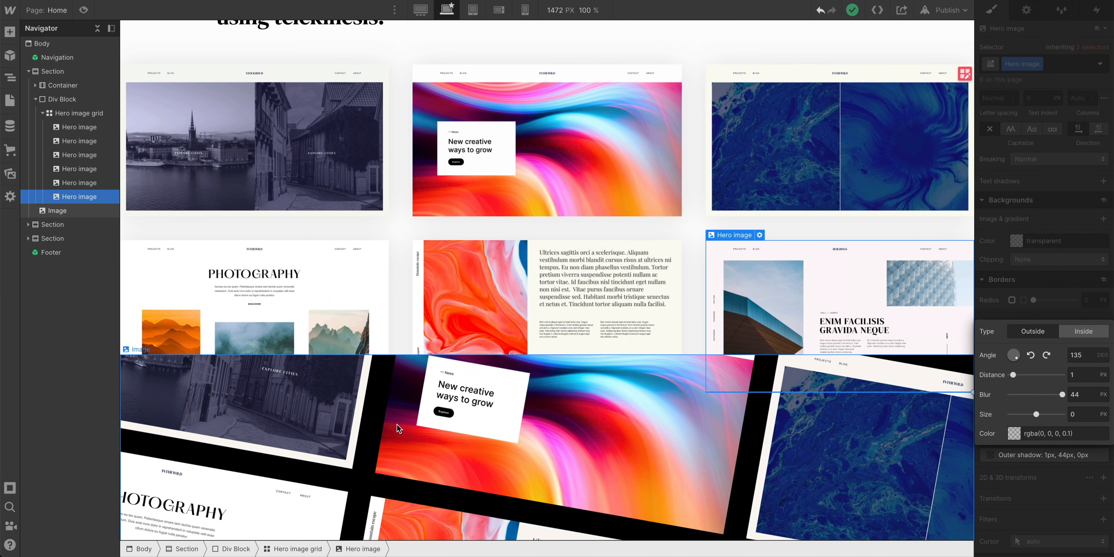
Create a class named "Original hero image" on the old tilted hero image below the grid
click(397, 424)
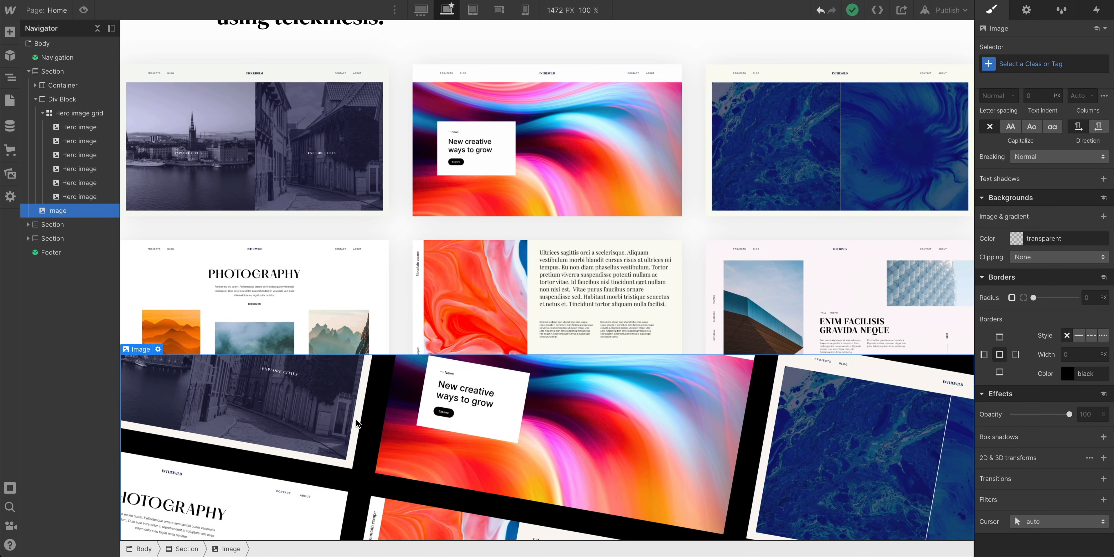
scroll(543, 444, down, 3)
scroll(542, 444, up, 2)
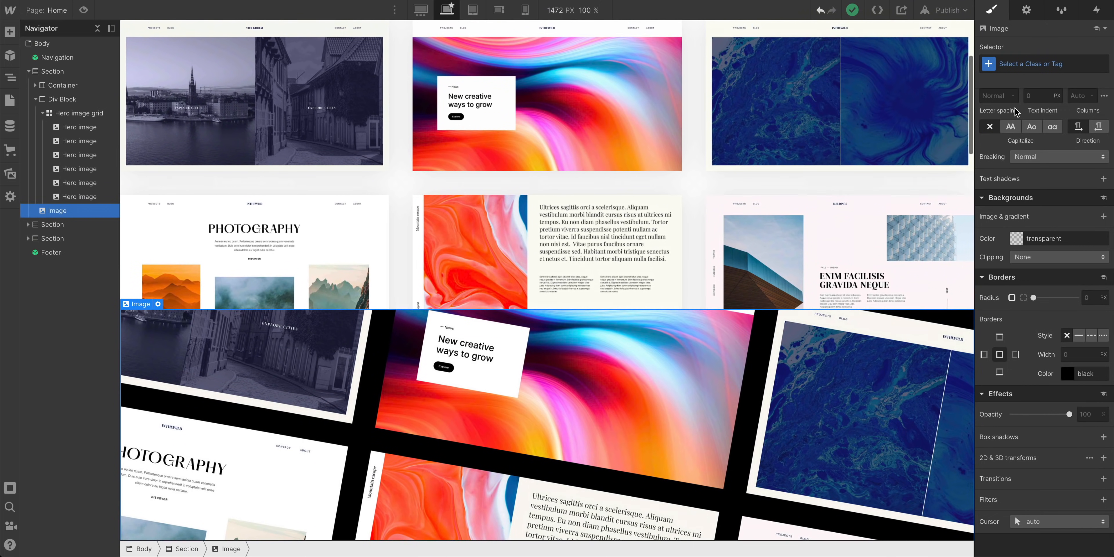
scroll(1052, 148, up, 10)
click(1037, 65)
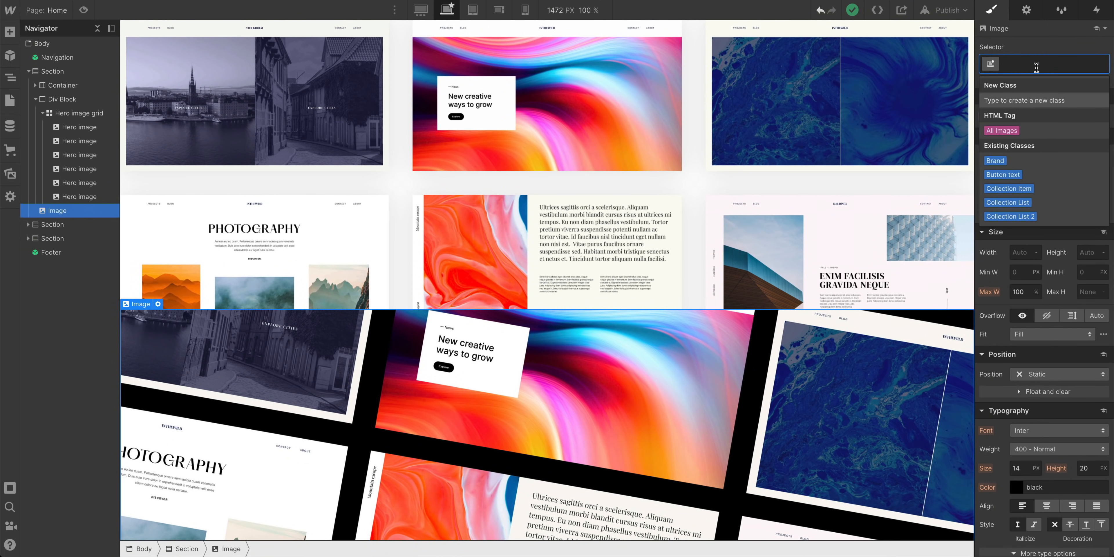
text(Original hero image)
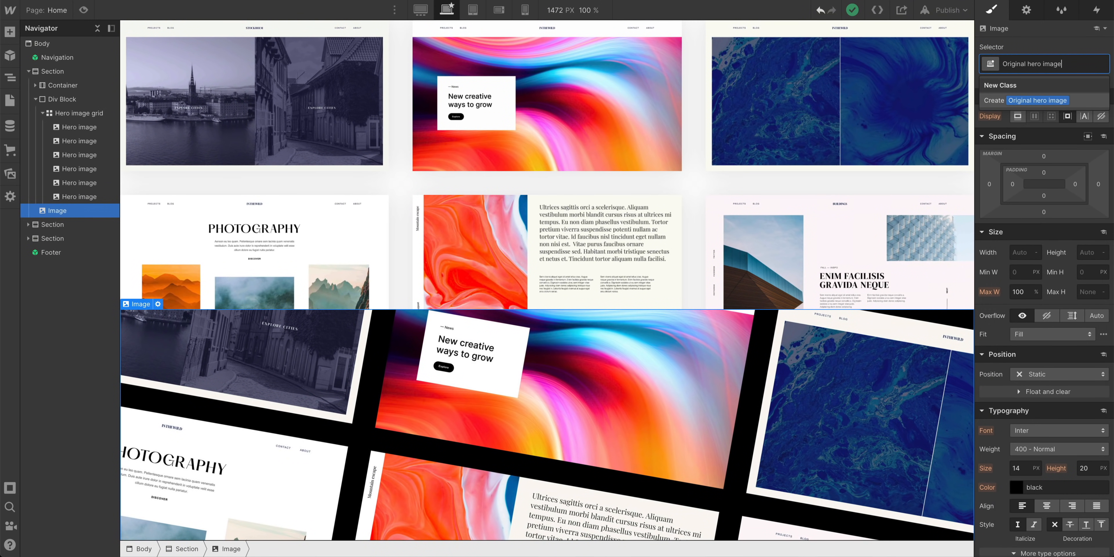
key(Return)
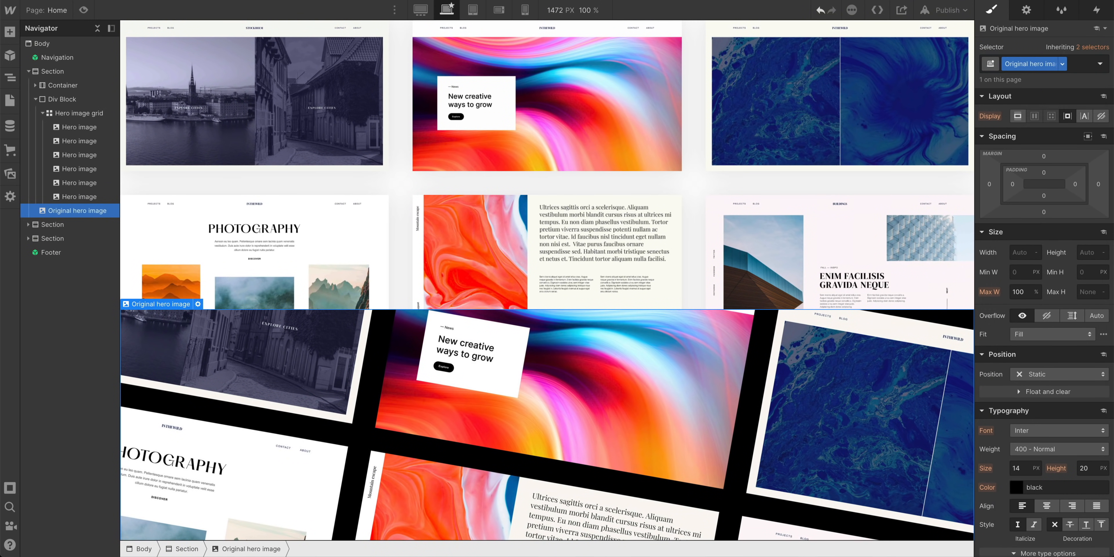
Set the Original hero image's display to none, and preview the page while trying a narrower canvas width
click(1102, 118)
scroll(643, 348, up, 3)
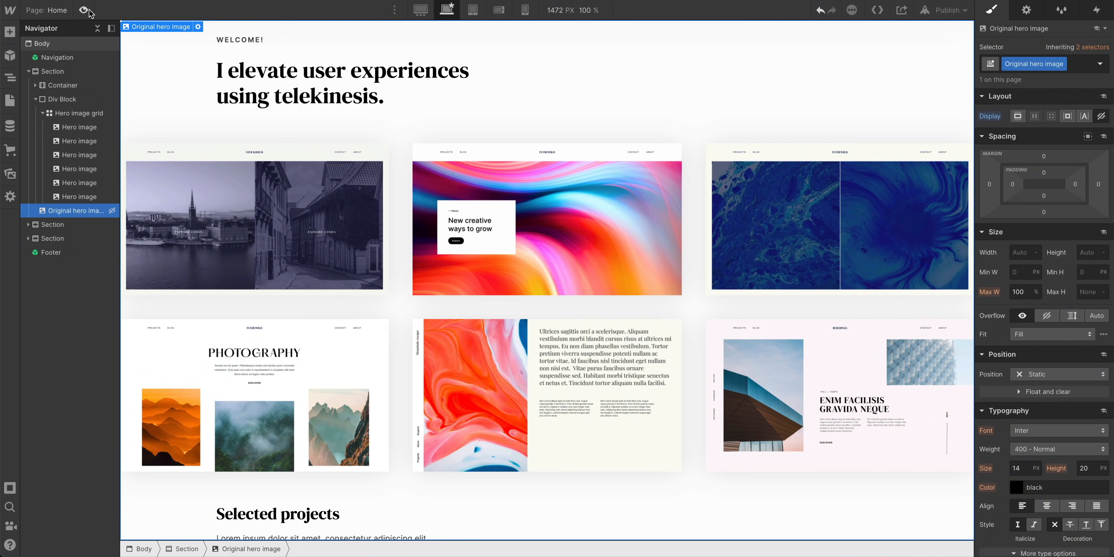
click(83, 10)
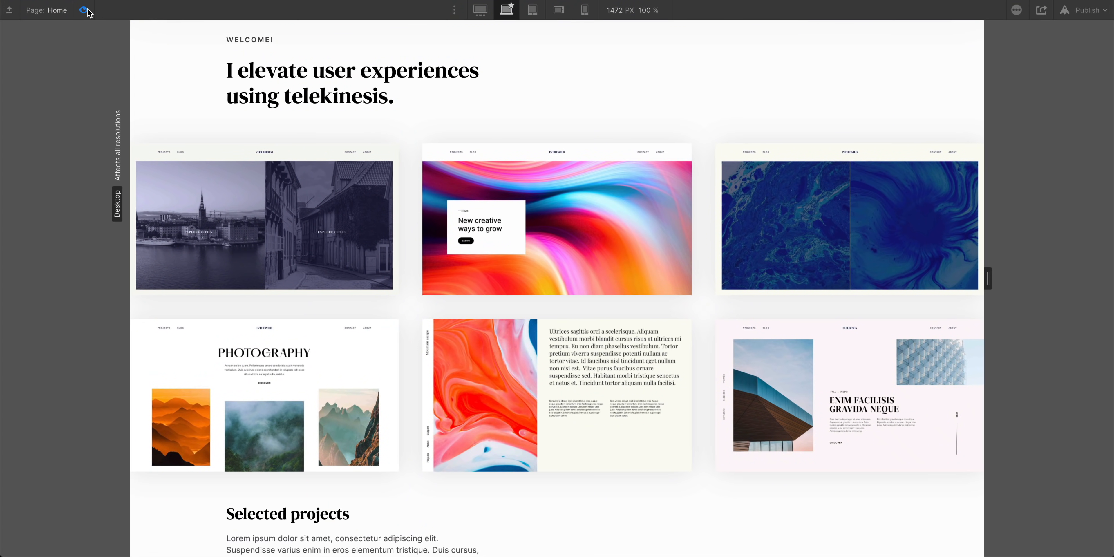
drag(987, 280, 932, 281)
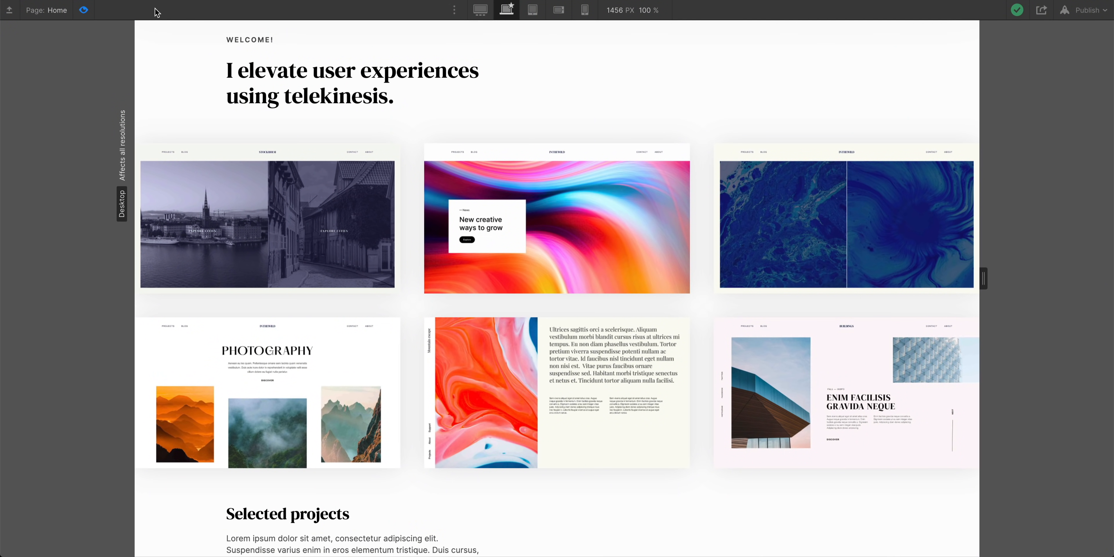
click(86, 9)
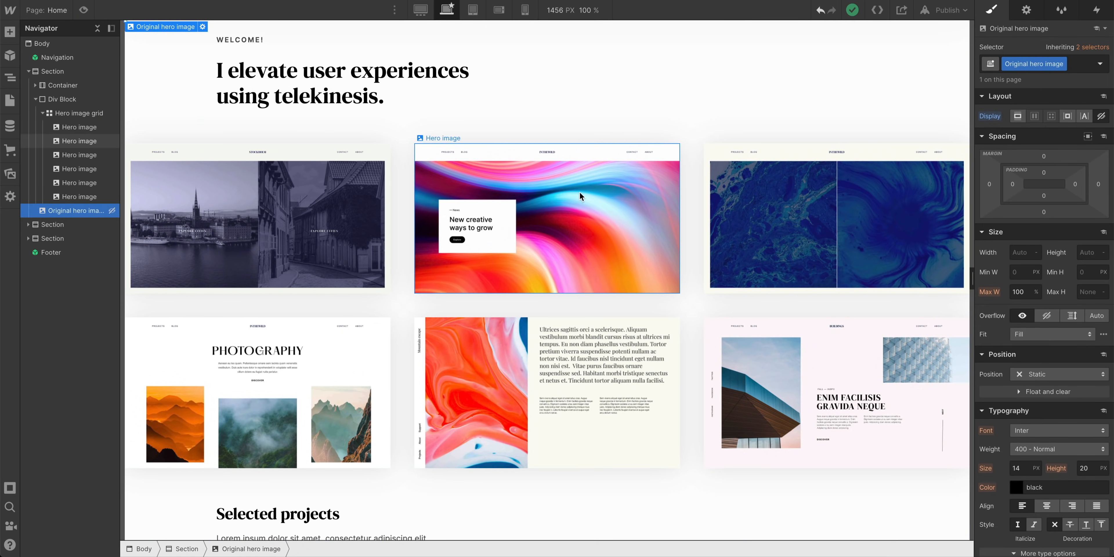
drag(972, 281, 999, 285)
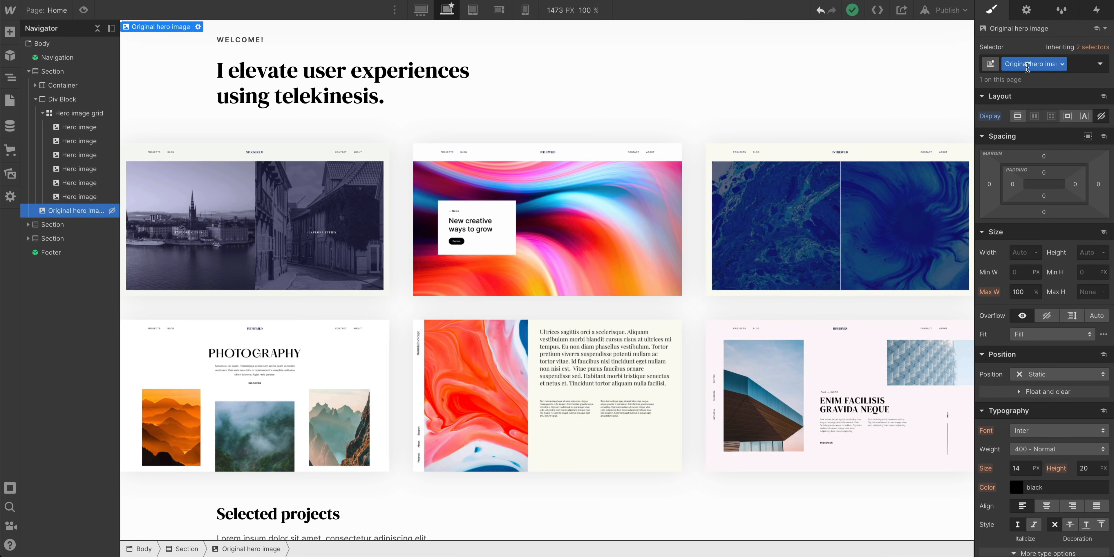
Set the Original hero image's display to block, and select the Hero image grid
click(1019, 117)
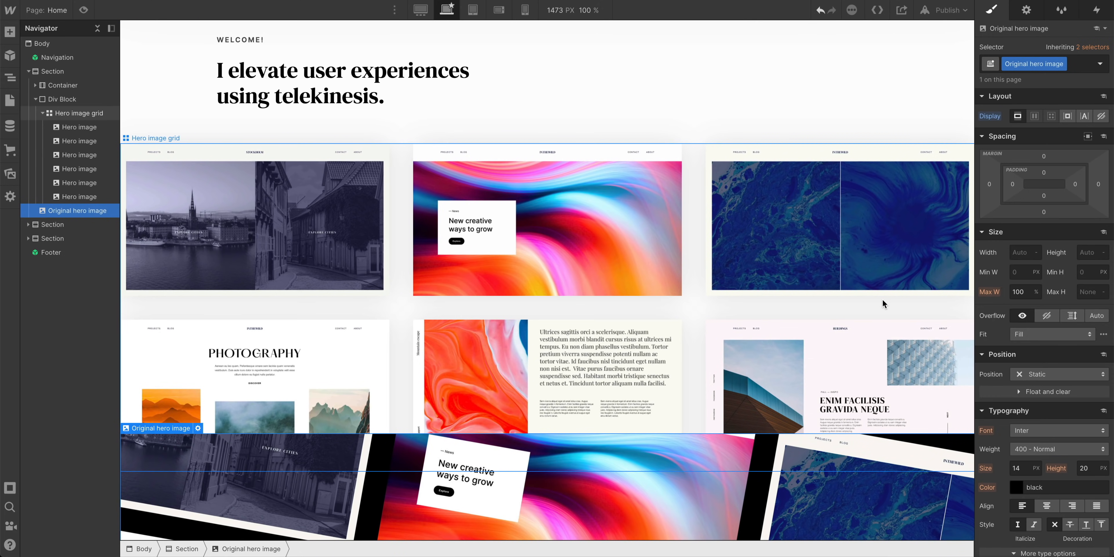
scroll(883, 299, down, 3)
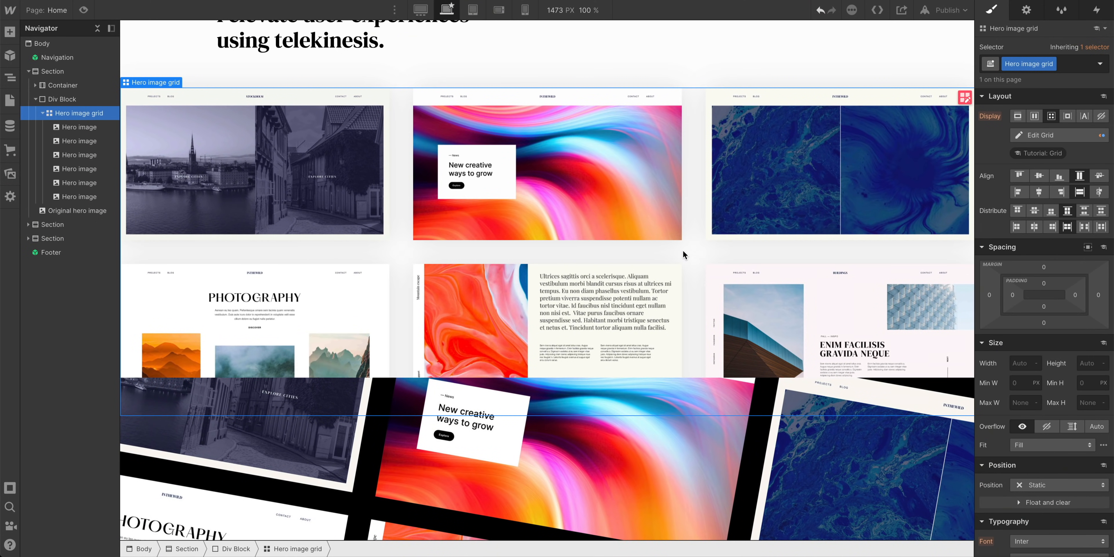
Add a Page load trigger to the page's interactions
click(1097, 16)
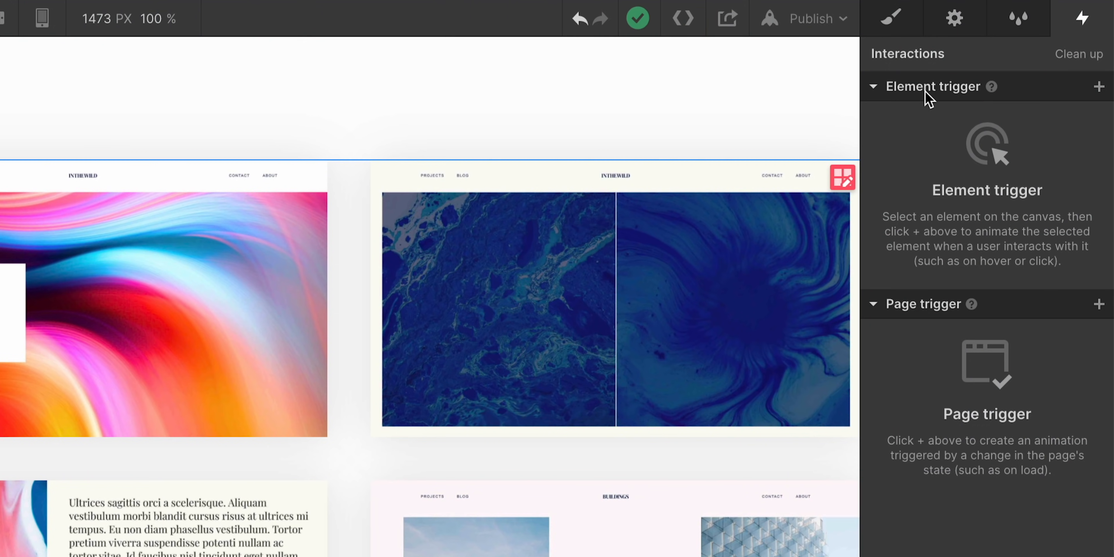
click(1099, 87)
click(1098, 305)
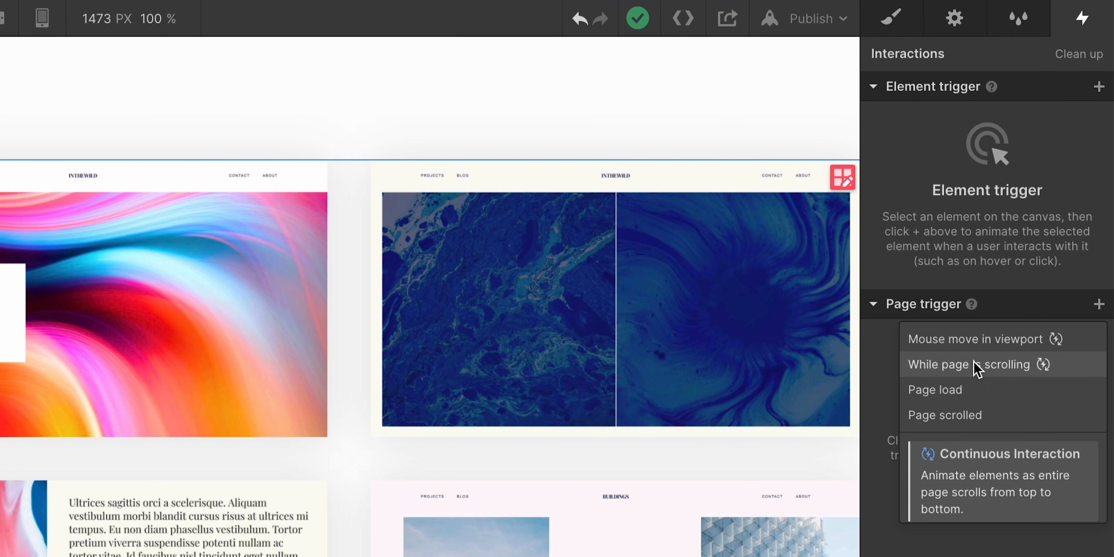
click(983, 398)
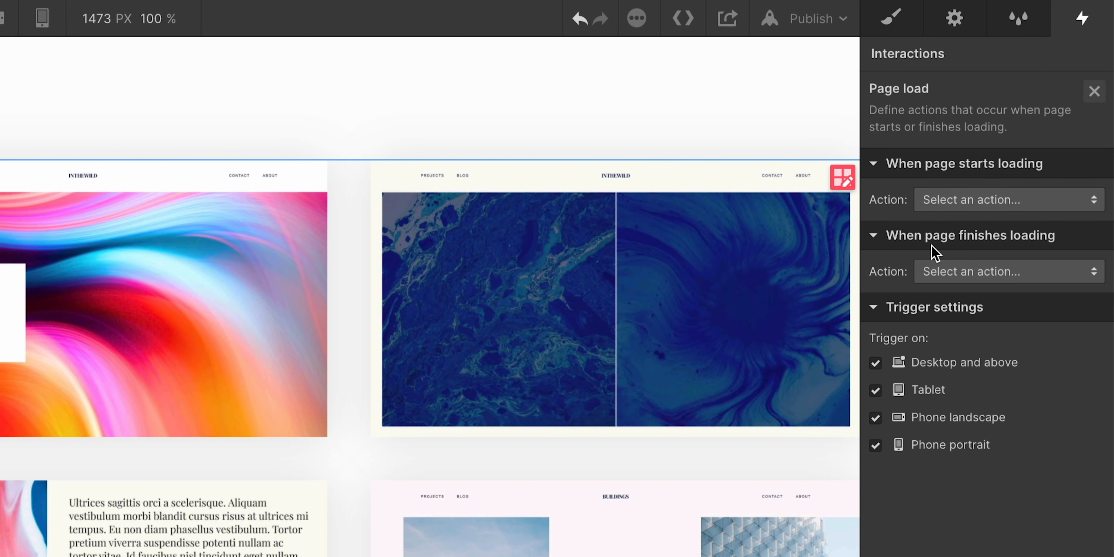
Start a new timed animation named "Hero page load" when the page finishes loading
click(951, 281)
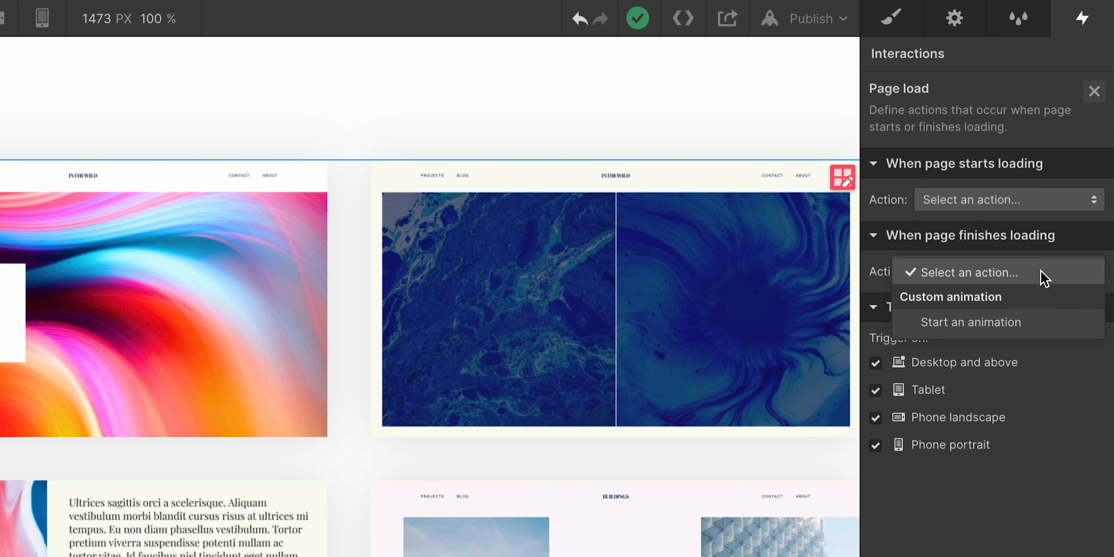
click(1026, 322)
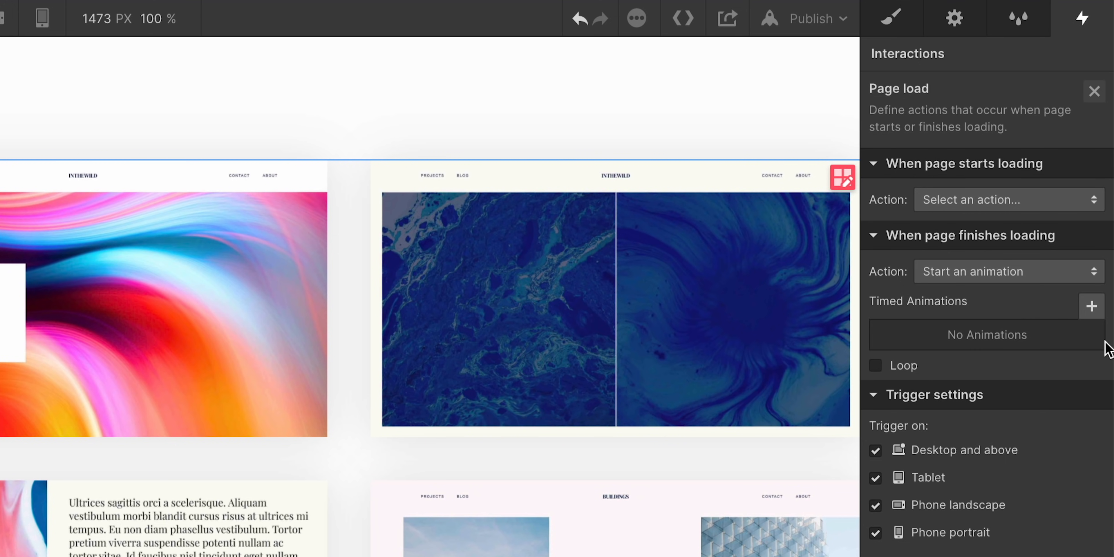
click(1093, 307)
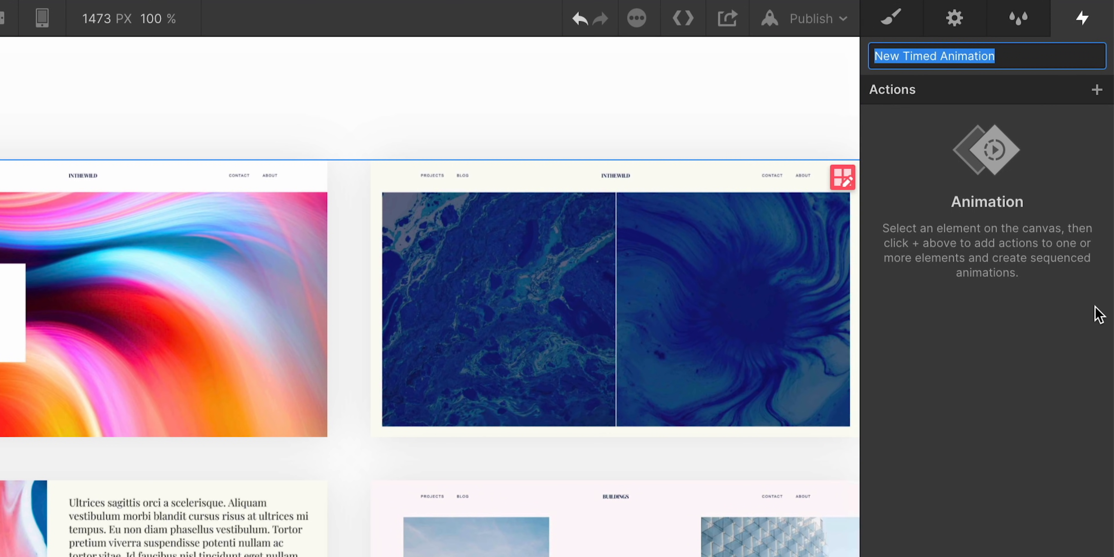
text(Hero page load)
key(Return)
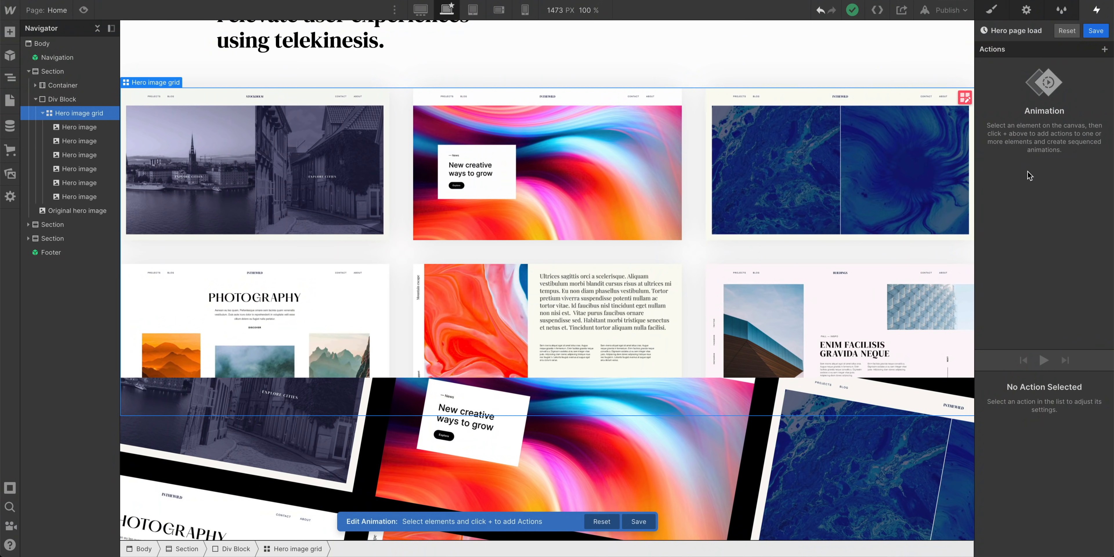
Add a Move action for the Hero image grid and set its horizontal offset to -500 px
click(1103, 50)
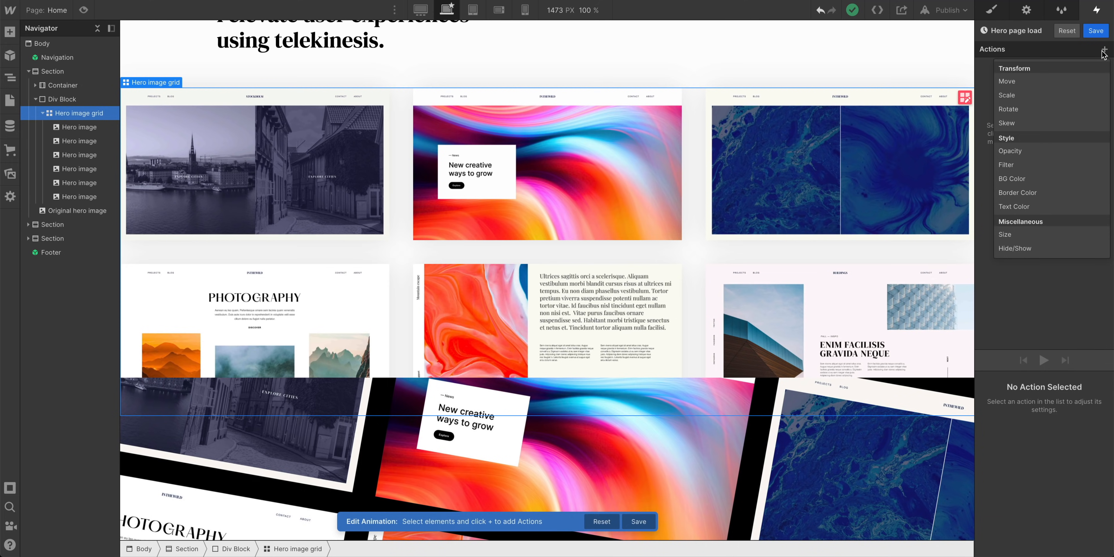
click(1071, 82)
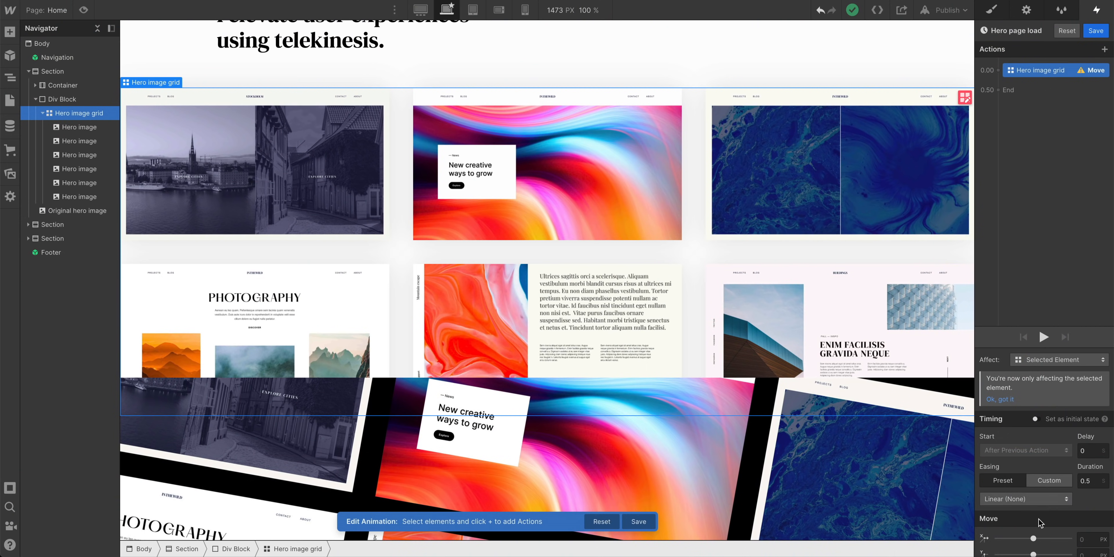
scroll(1045, 527, down, 2)
scroll(1045, 527, down, 1)
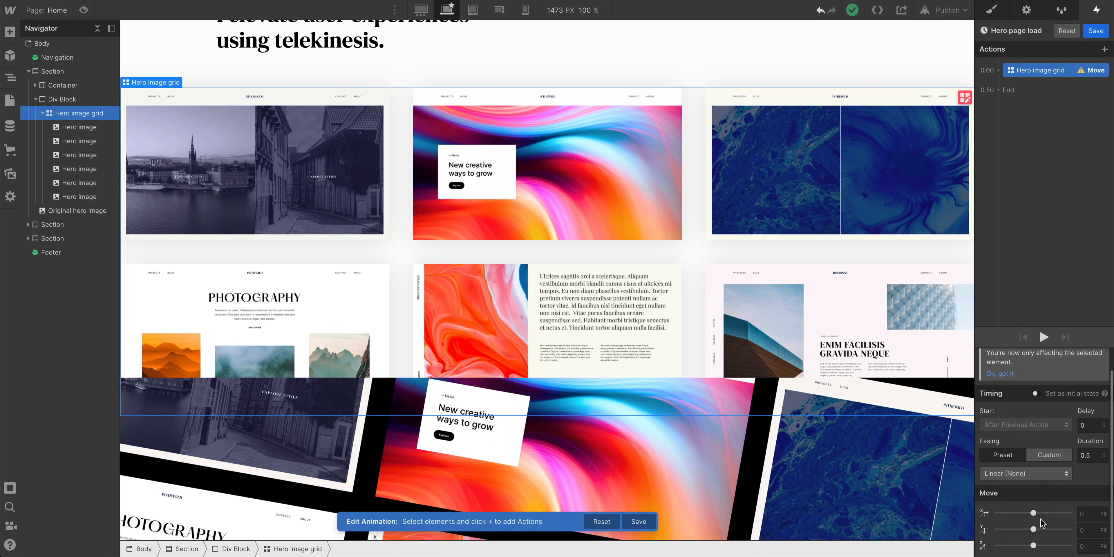
drag(1034, 513, 991, 507)
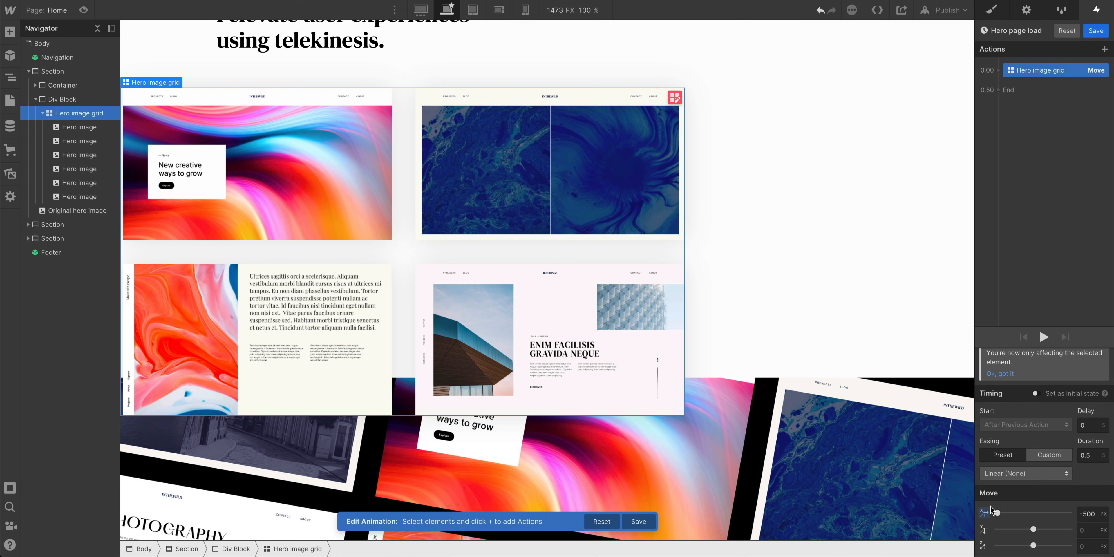
Preview the Hero image grid's move, clear its horizontal offset, and delete the Move action from the Hero page load animation
click(1045, 335)
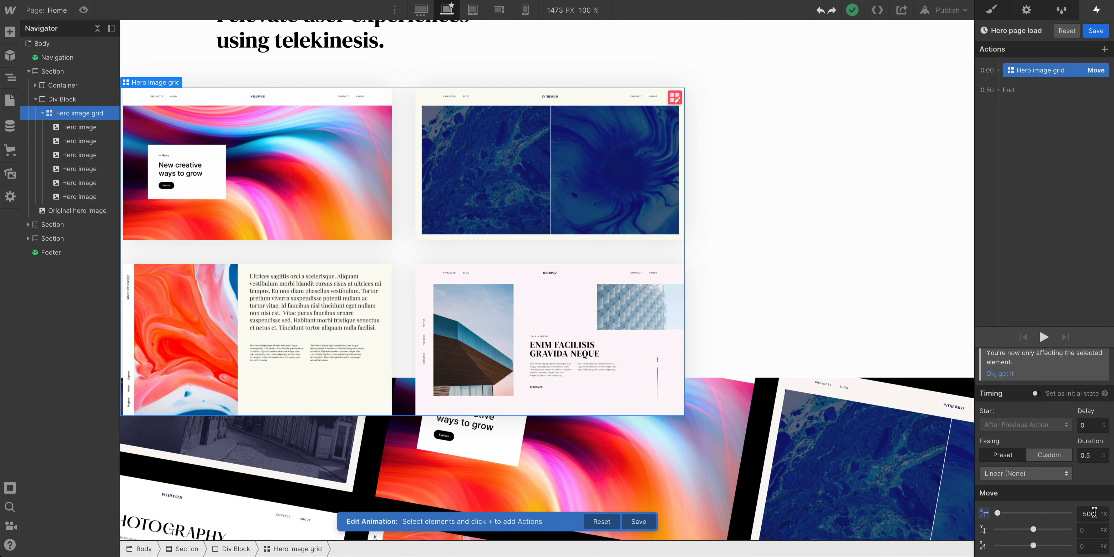
click(1091, 513)
click(985, 514)
click(1002, 476)
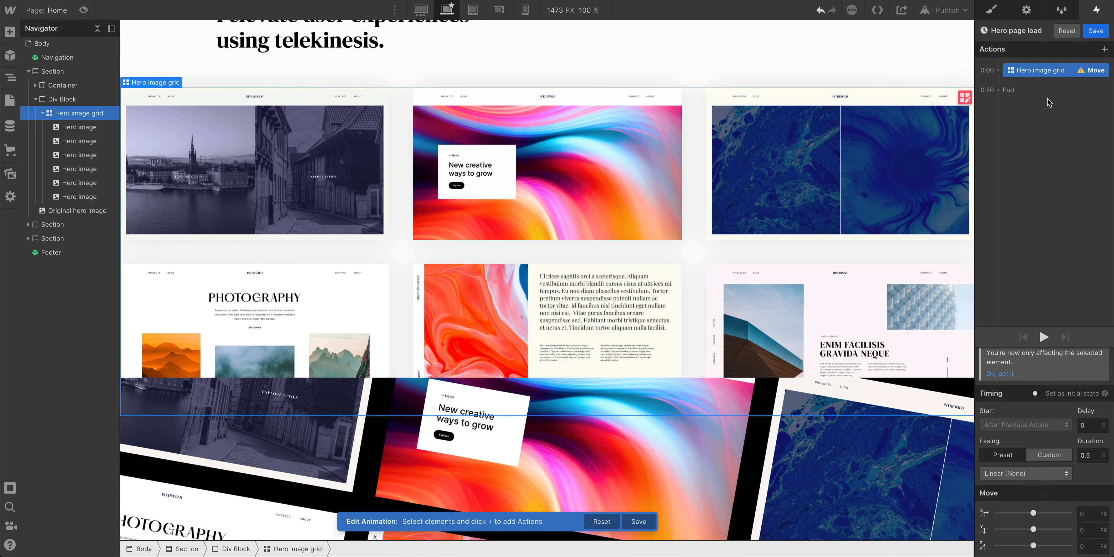
right_click(1049, 72)
click(1050, 87)
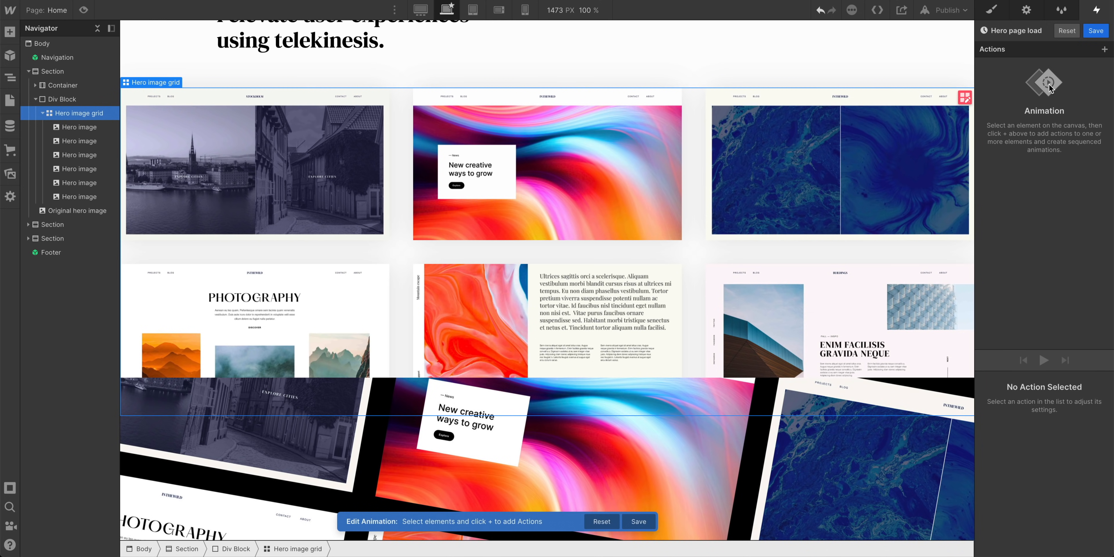
Add a Rotate action for the Hero image grid with a Z rotation of 9.5 degrees, preview it and save the animation
click(1104, 49)
click(1081, 103)
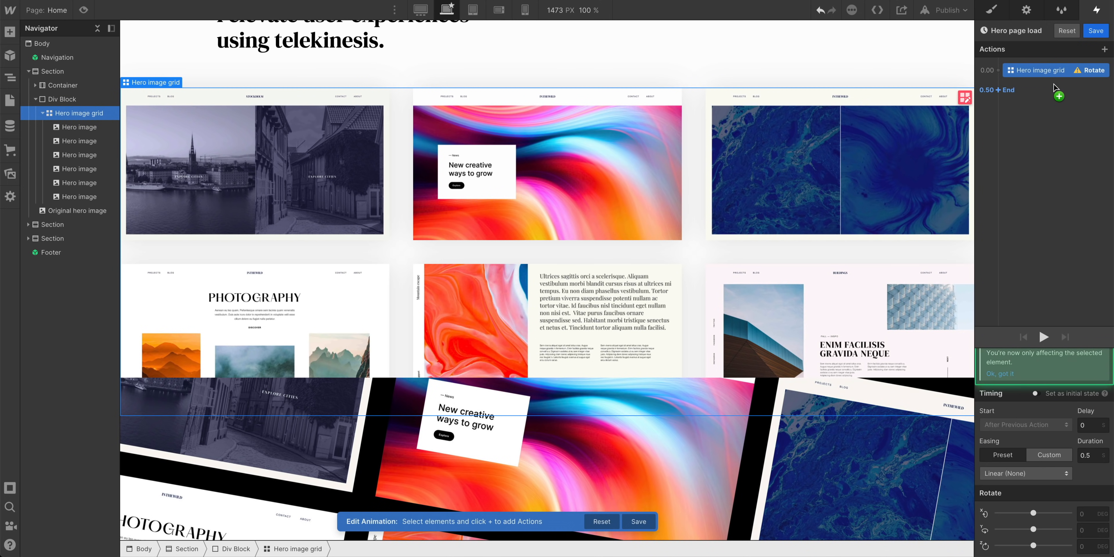
drag(1033, 544, 1036, 546)
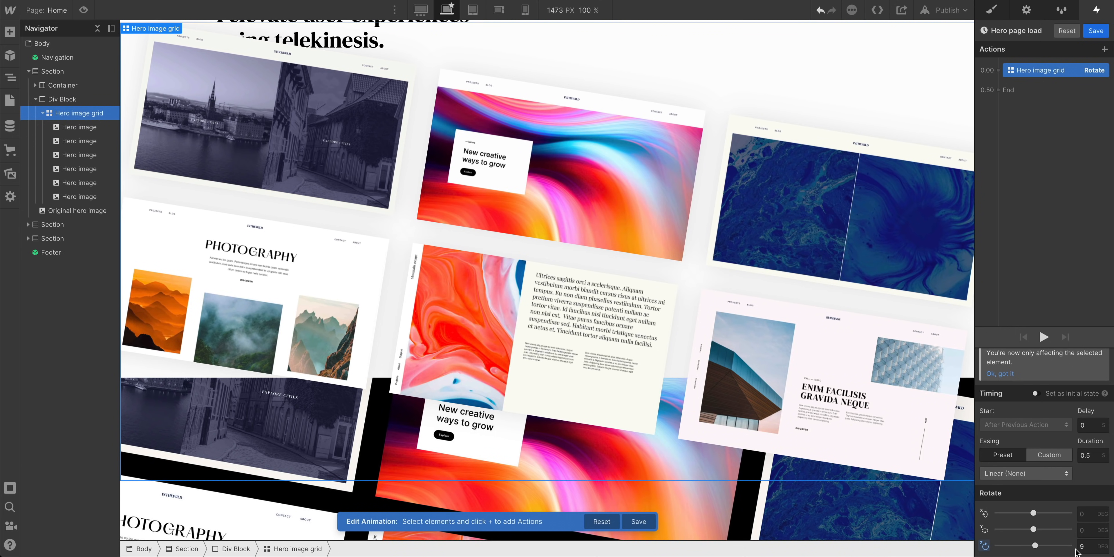
key(Return)
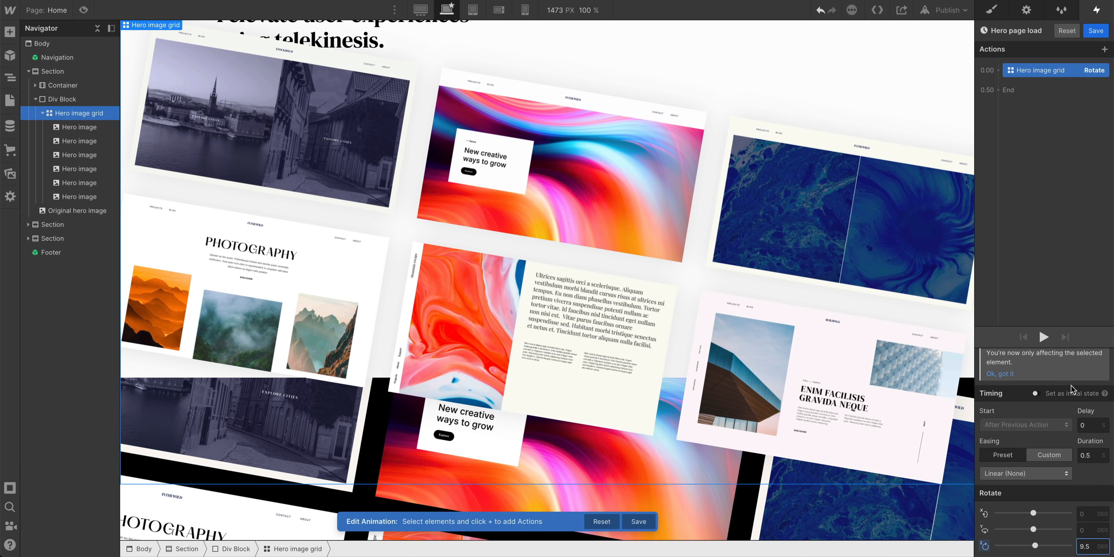
click(1044, 336)
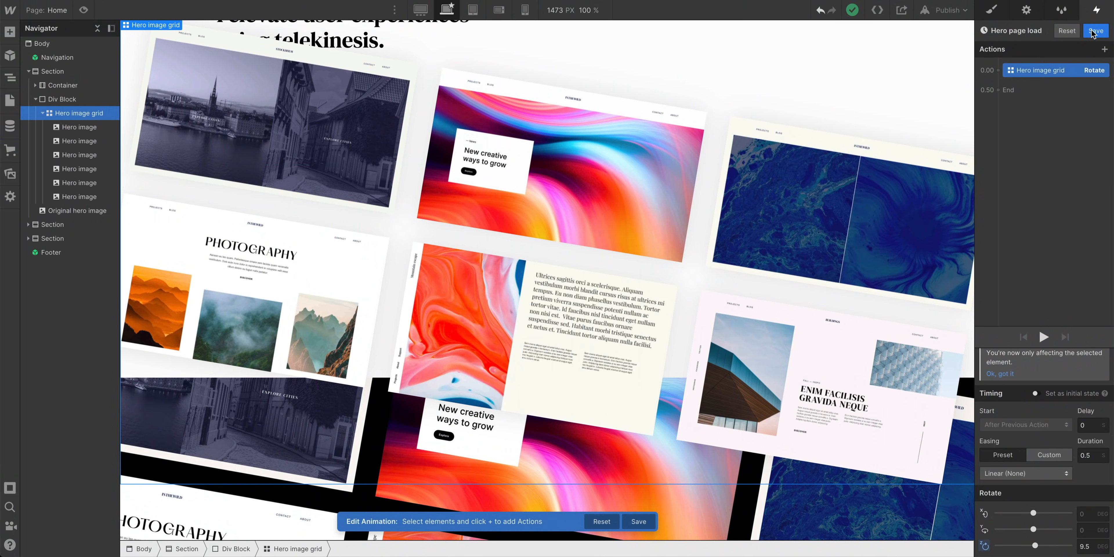
click(1093, 33)
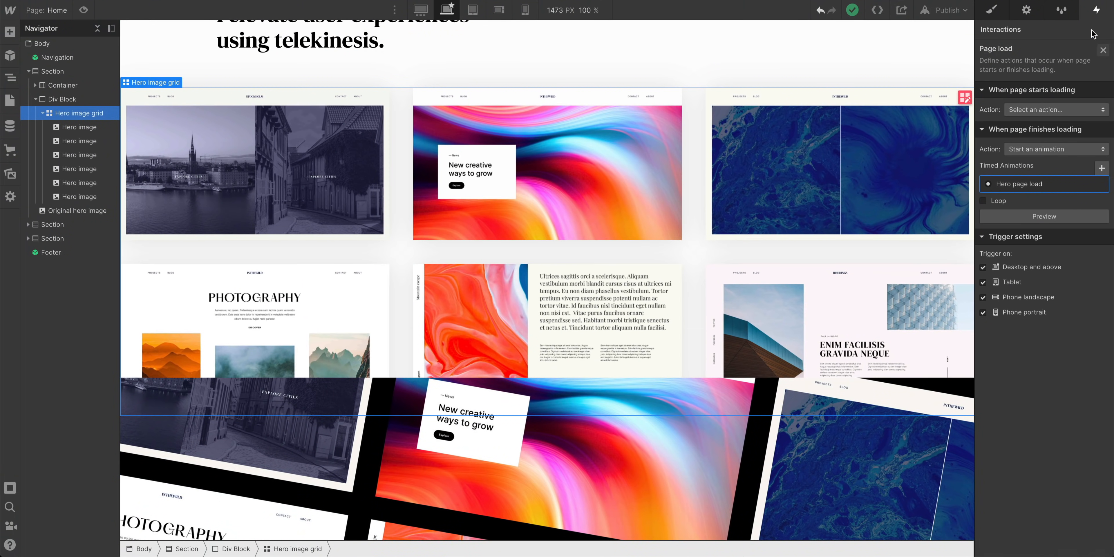
Give the Div Block that wraps the Hero image grid the class name "Hero camera"
click(1000, 15)
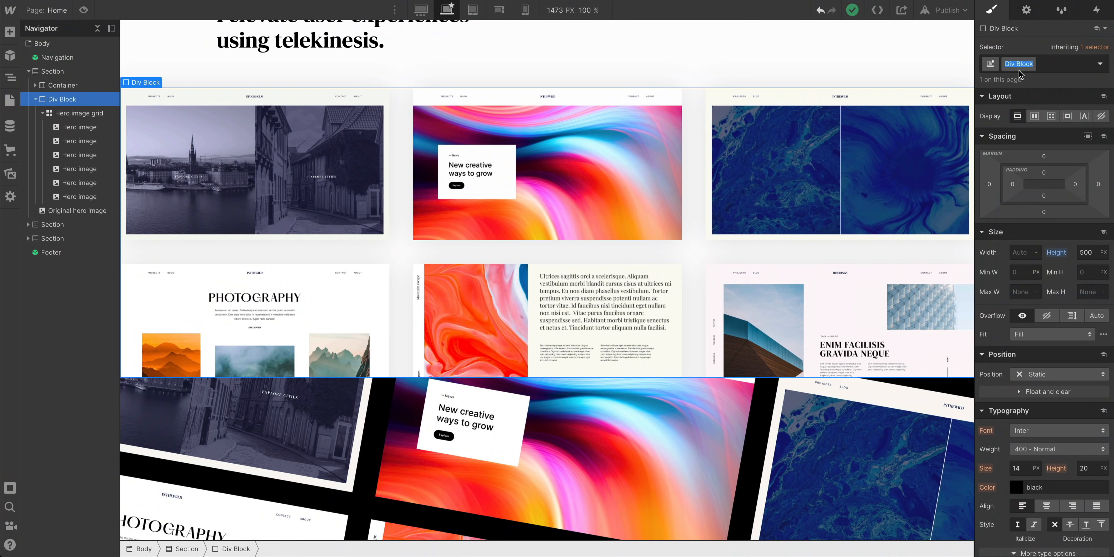
text(Hero)
key(Return)
Set the Hero camera's children perspective distance to 1000 px in its 2D and 3D transform settings
scroll(1078, 337, down, 10)
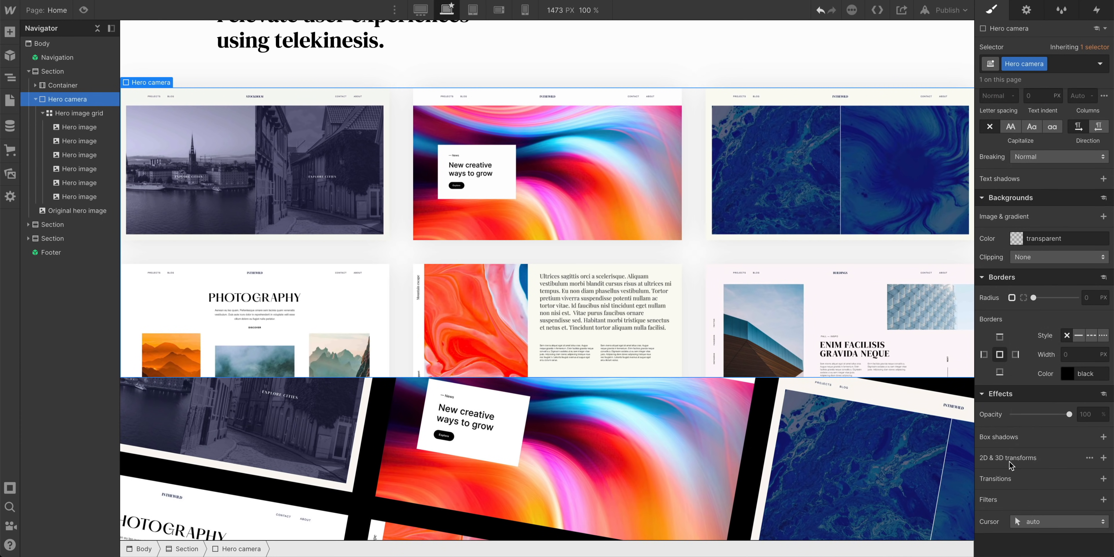
click(1089, 459)
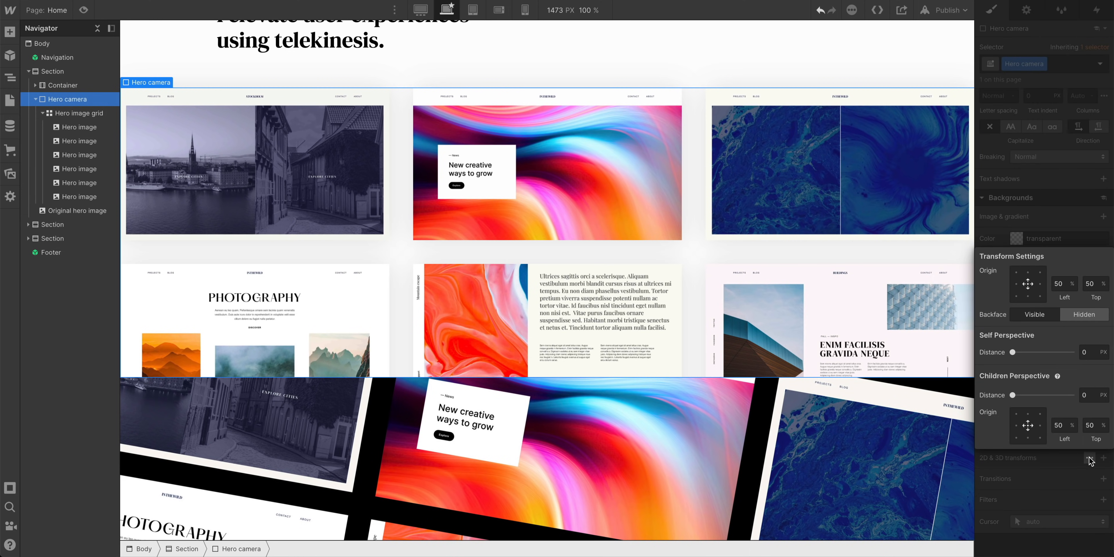
click(1084, 394)
key(Return)
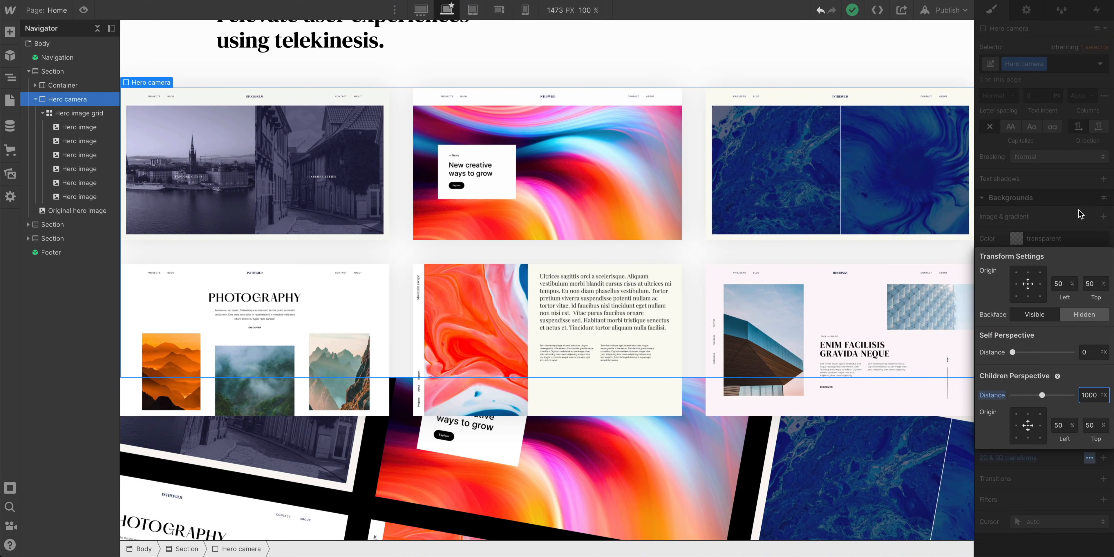
Reopen the Hero page load animation, set the grid's Rotate action to an X rotation of 26 degrees, and preview it
click(1096, 12)
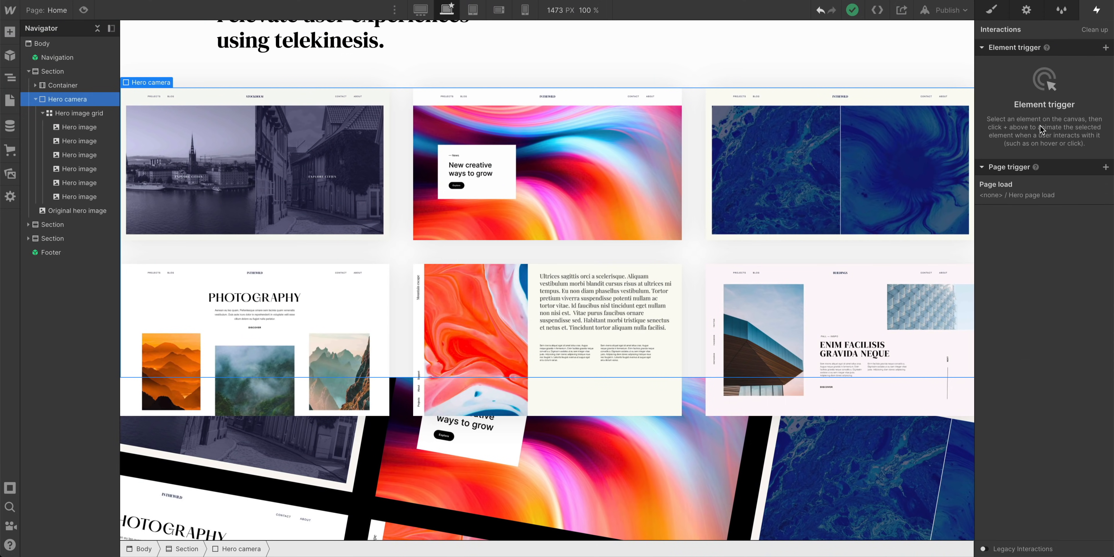
click(1018, 184)
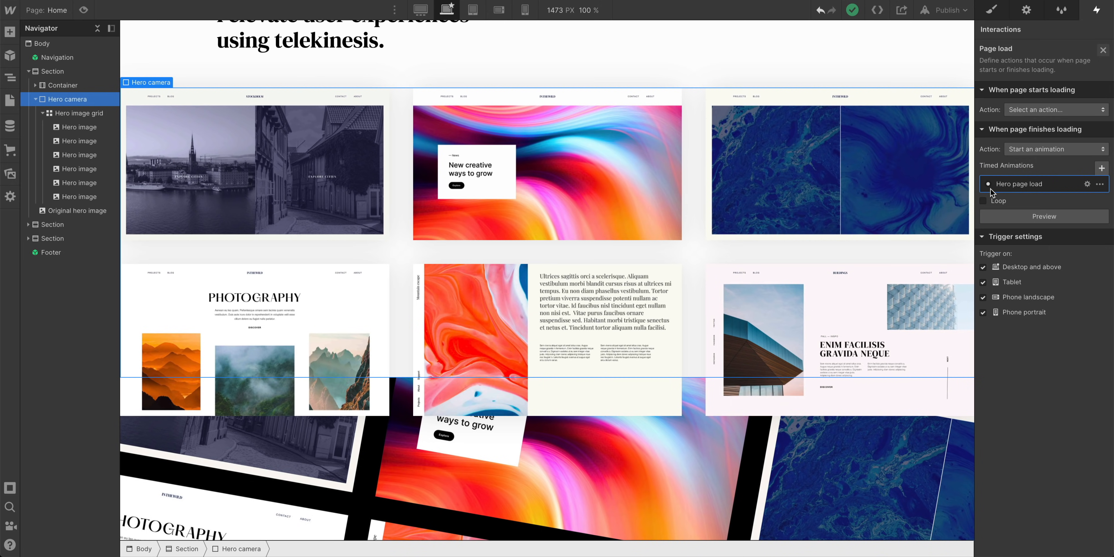
click(1036, 183)
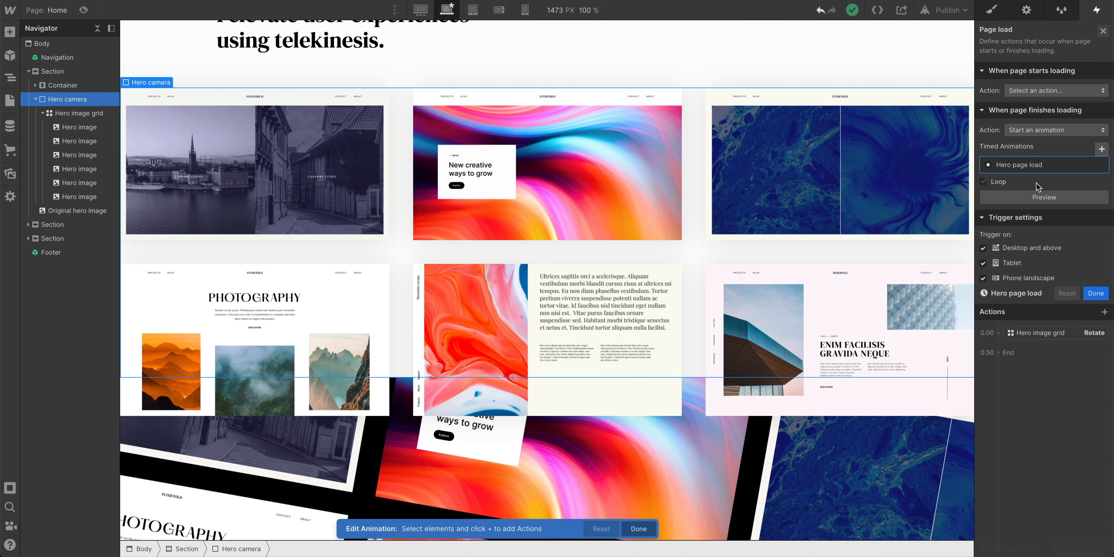
click(1043, 360)
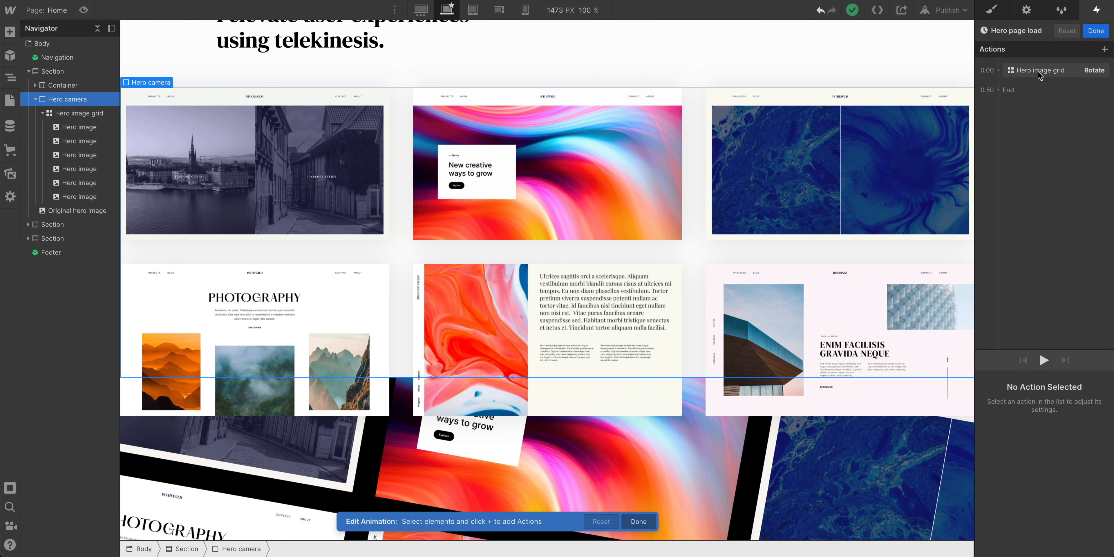
click(1037, 71)
scroll(1068, 532, down, 1)
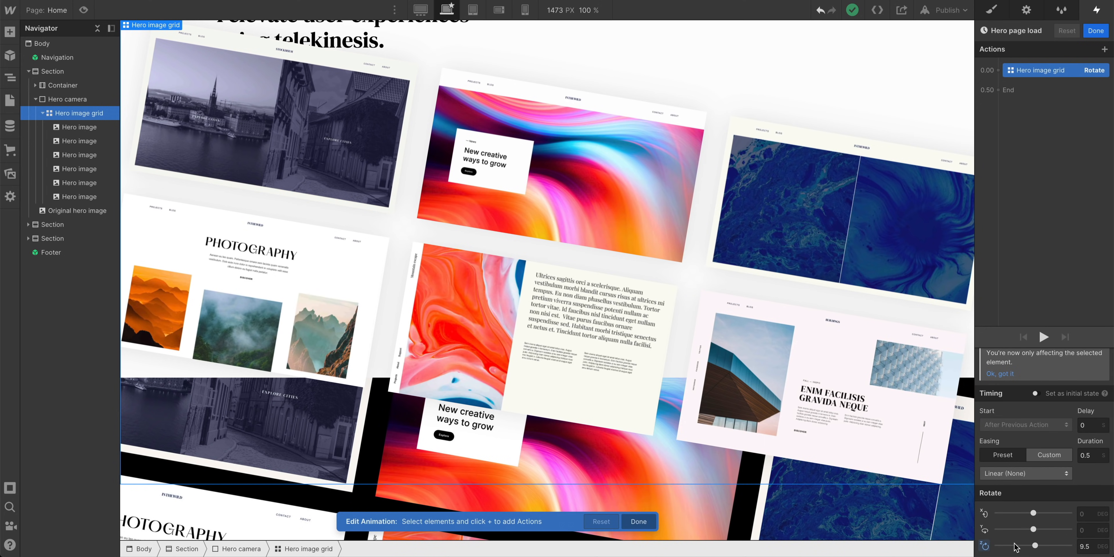
drag(1034, 513, 1039, 512)
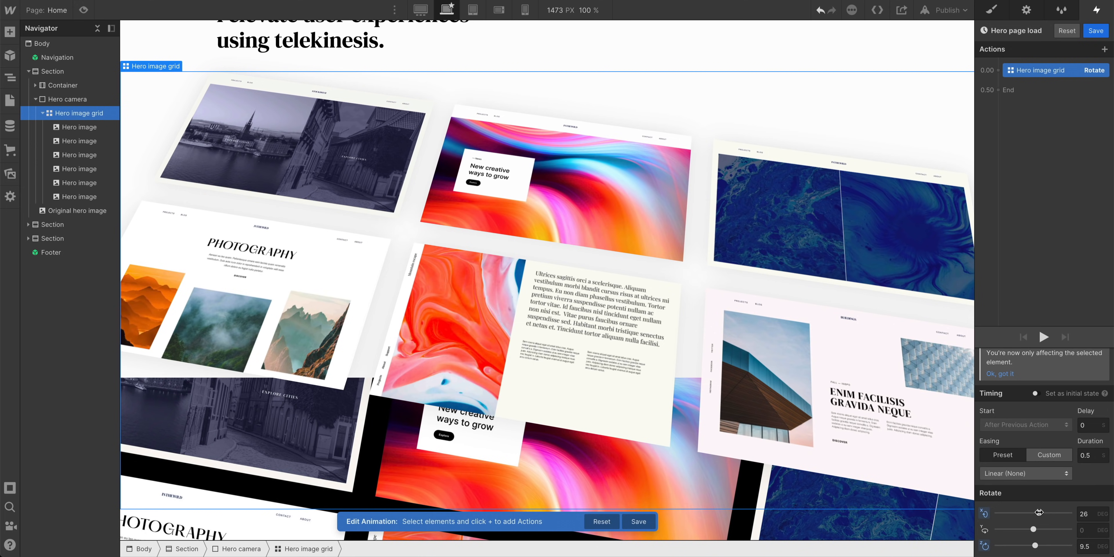
click(1040, 337)
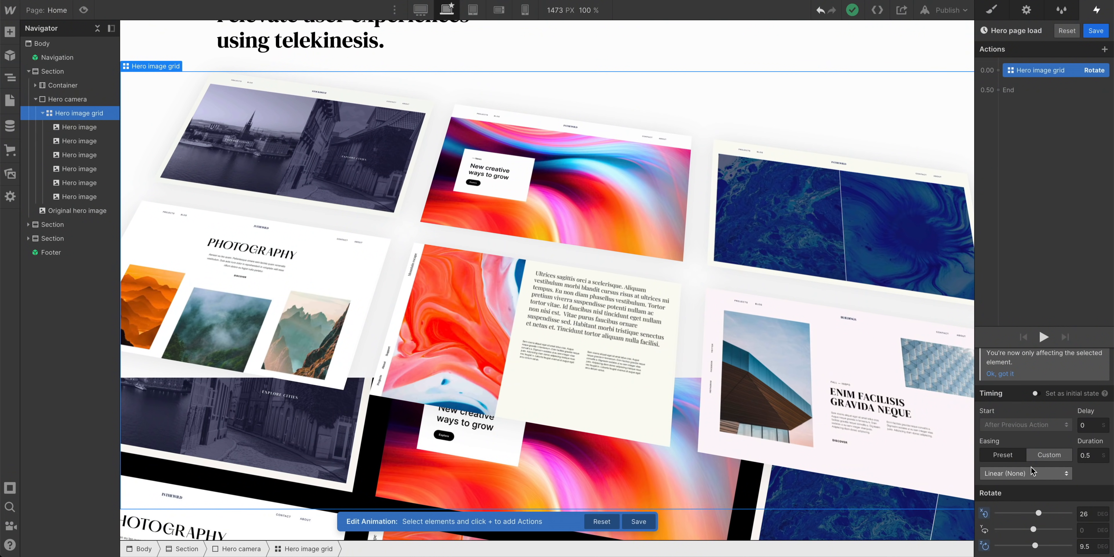
Set the Rotate action's easing to Ease In Out and its duration to 5 seconds, preview it and save the animation
click(1032, 467)
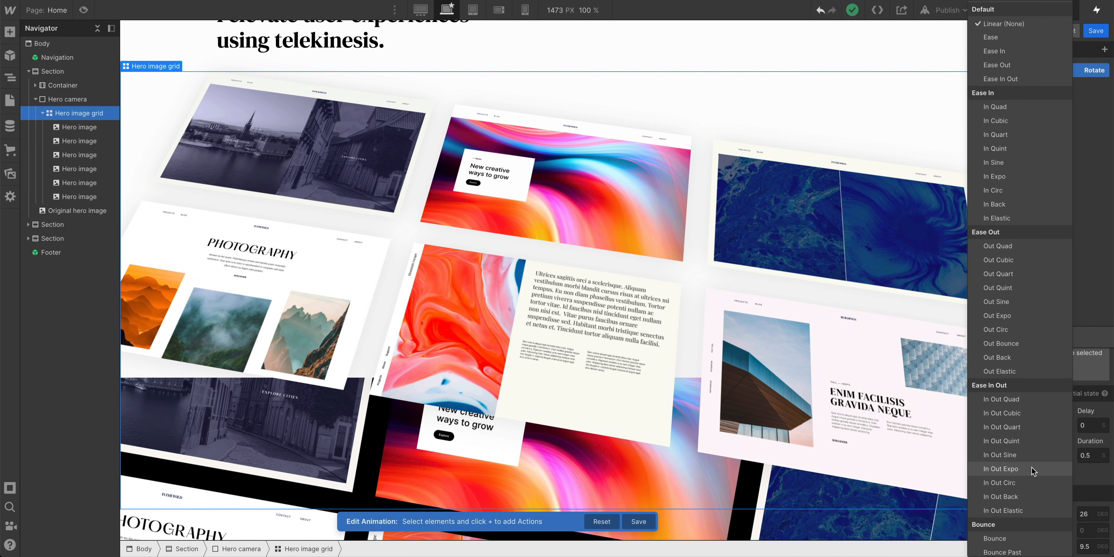
click(1036, 79)
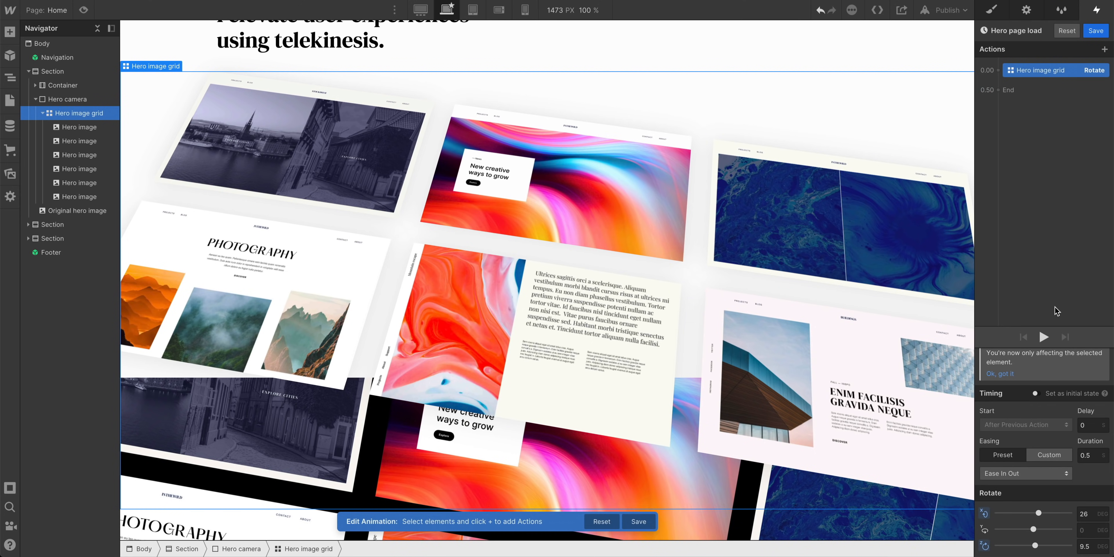
click(1044, 331)
click(1043, 339)
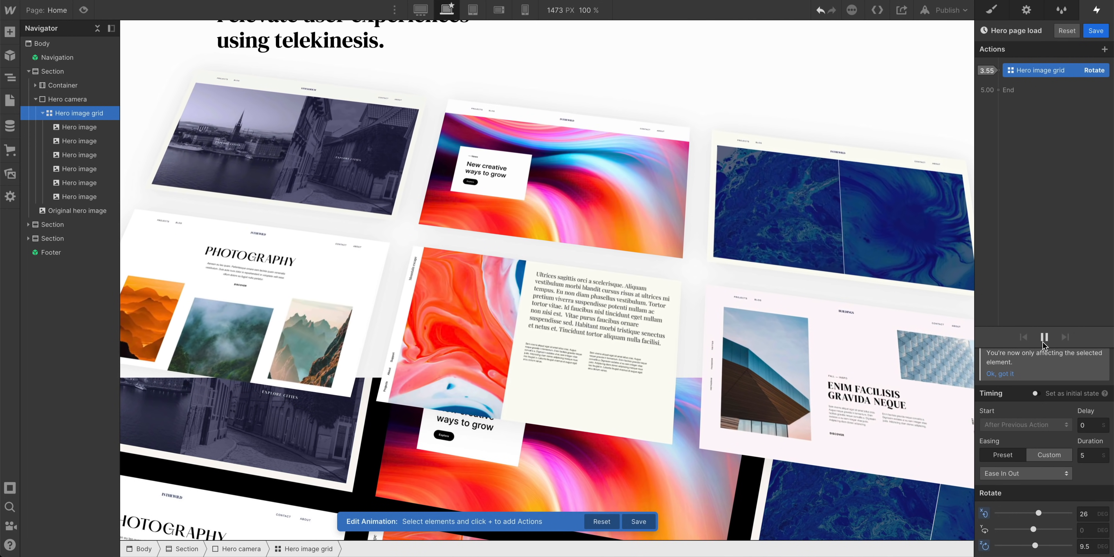
click(1043, 341)
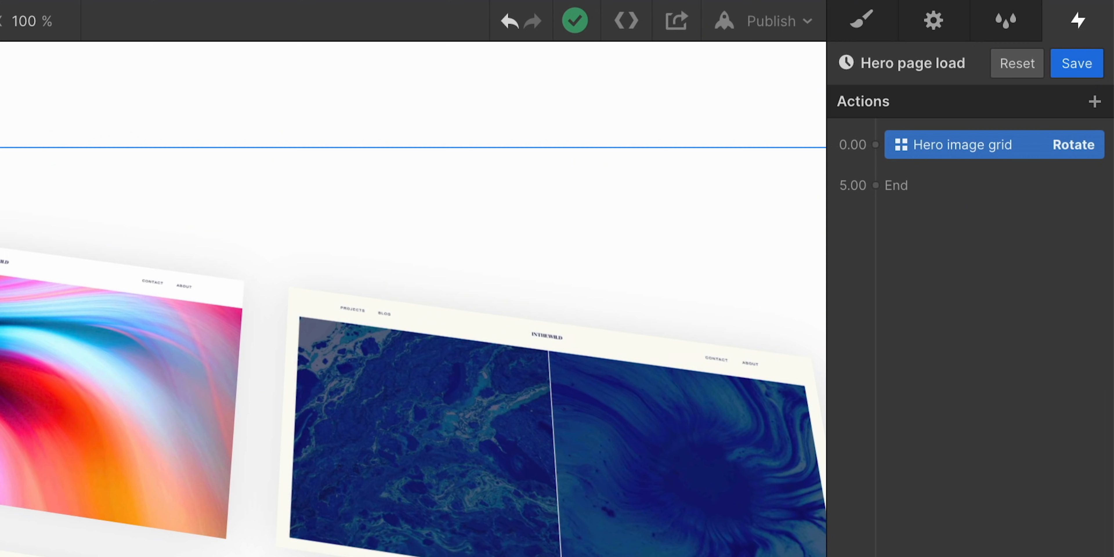
click(1096, 31)
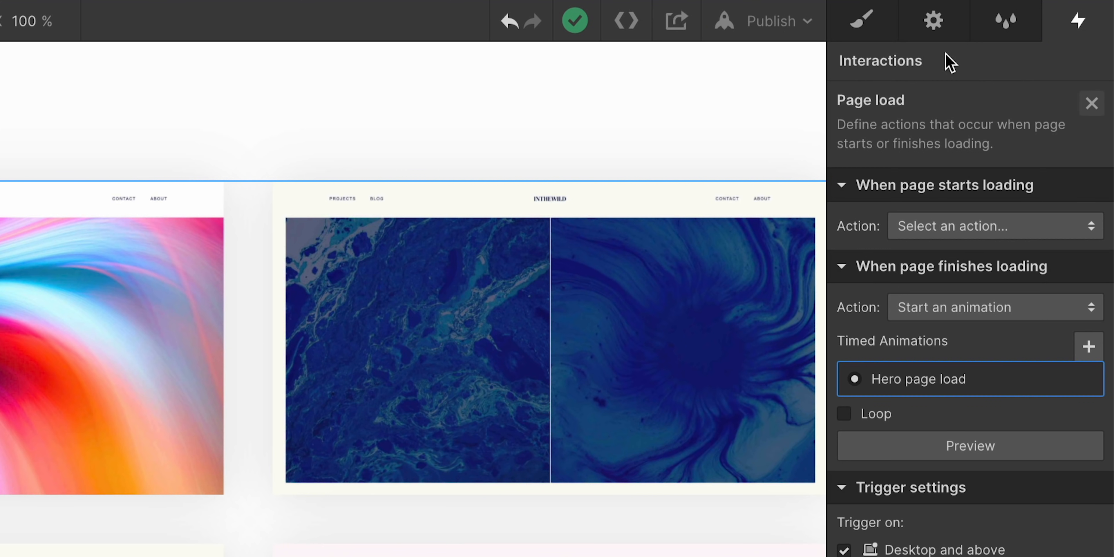
Preview the page with its load animation, and set the Hero camera's overflow to hidden
click(877, 29)
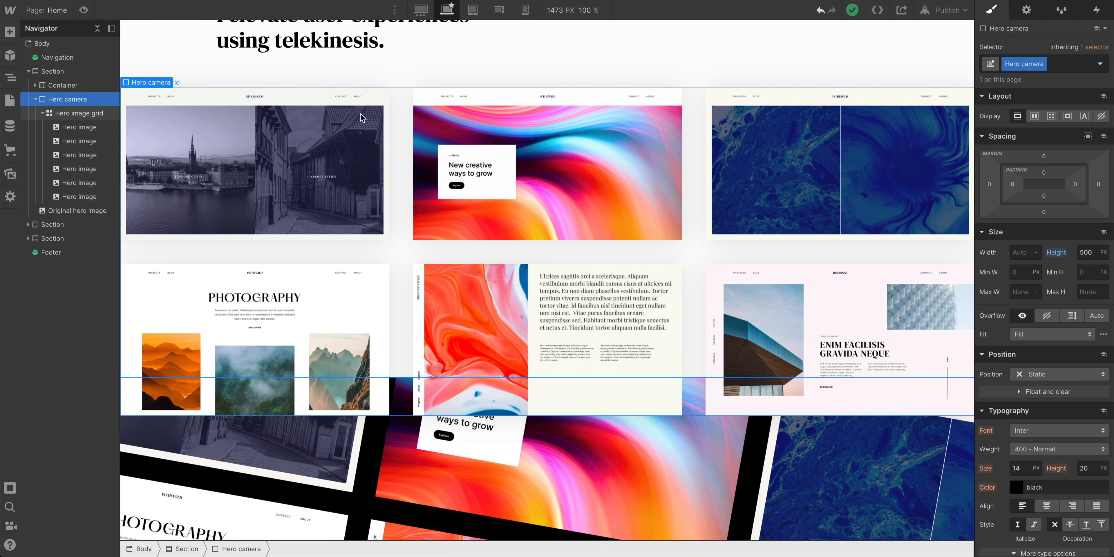
click(82, 10)
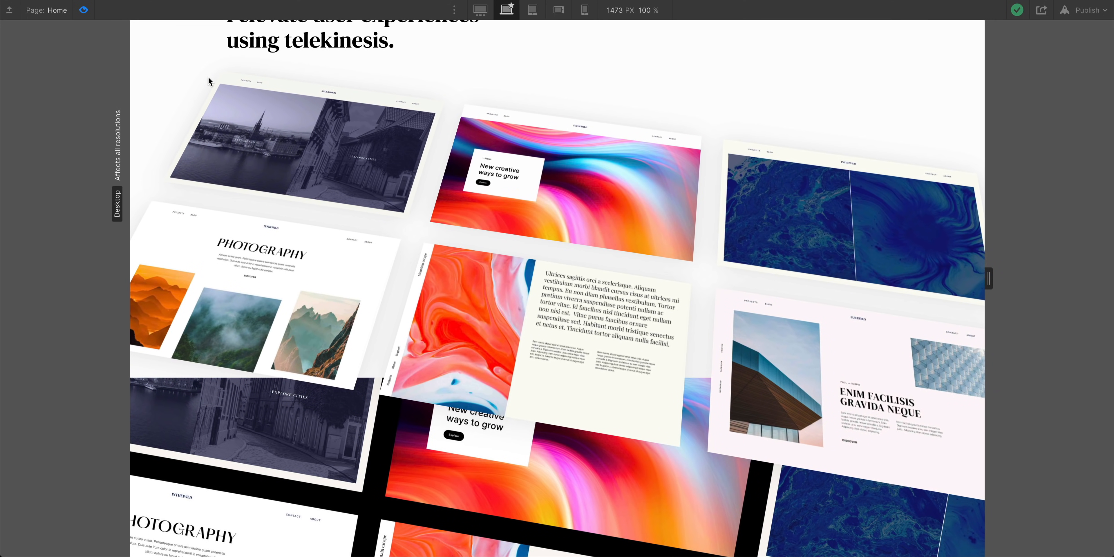
key(Escape)
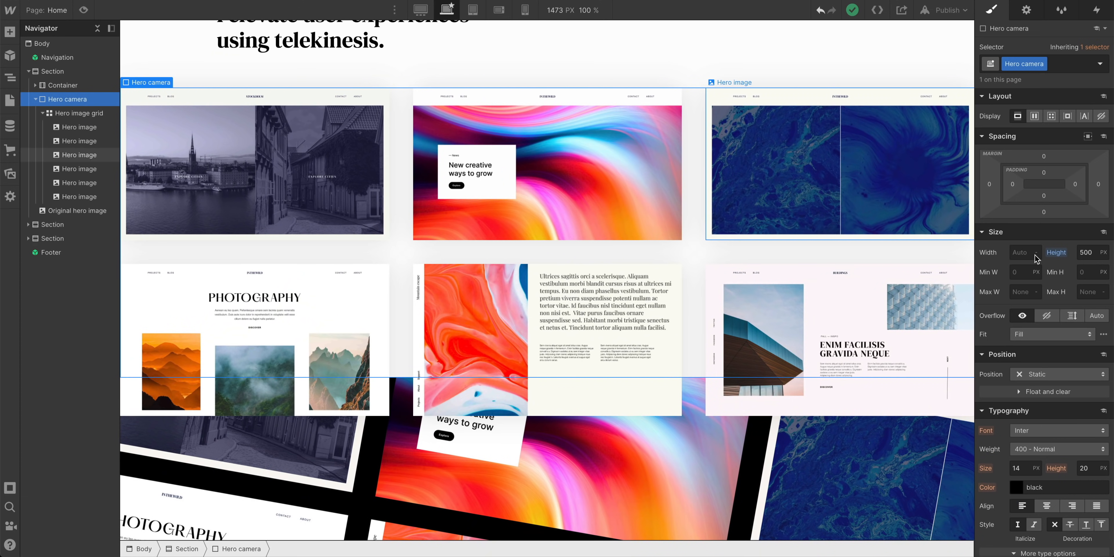
click(1056, 318)
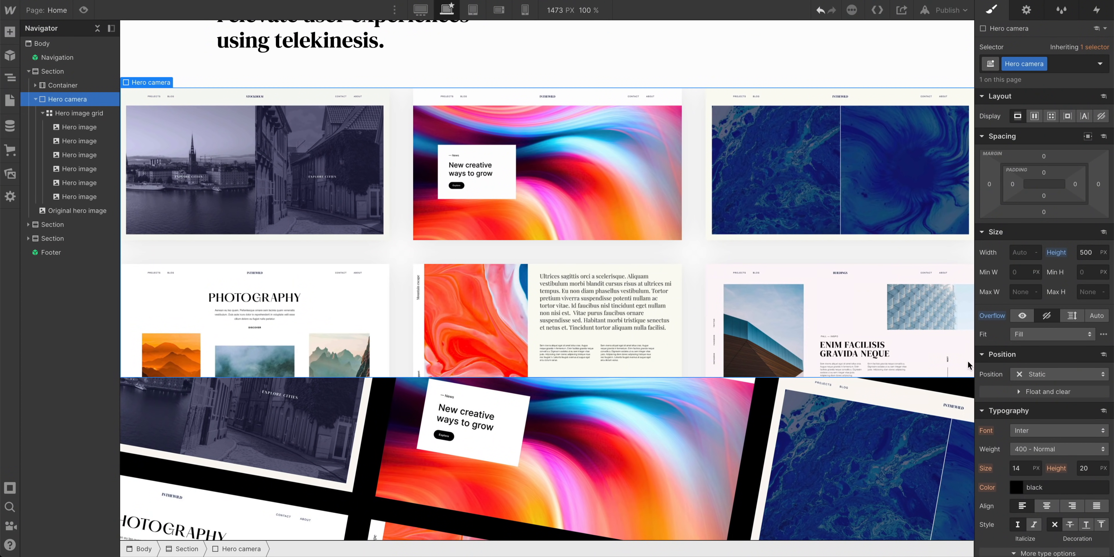
Set the Original hero image's display to none and preview the whole page
click(268, 419)
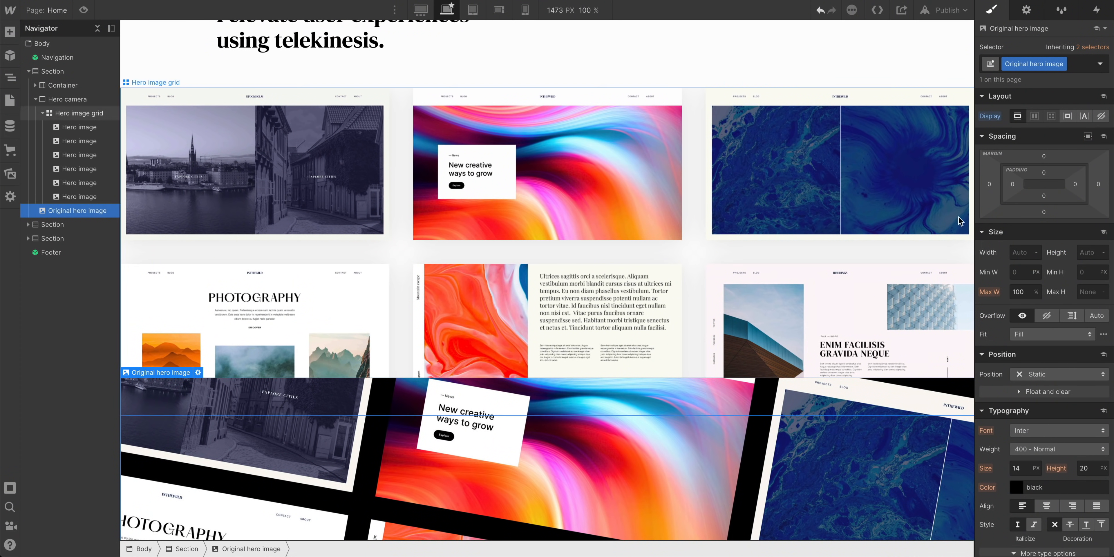
click(1101, 116)
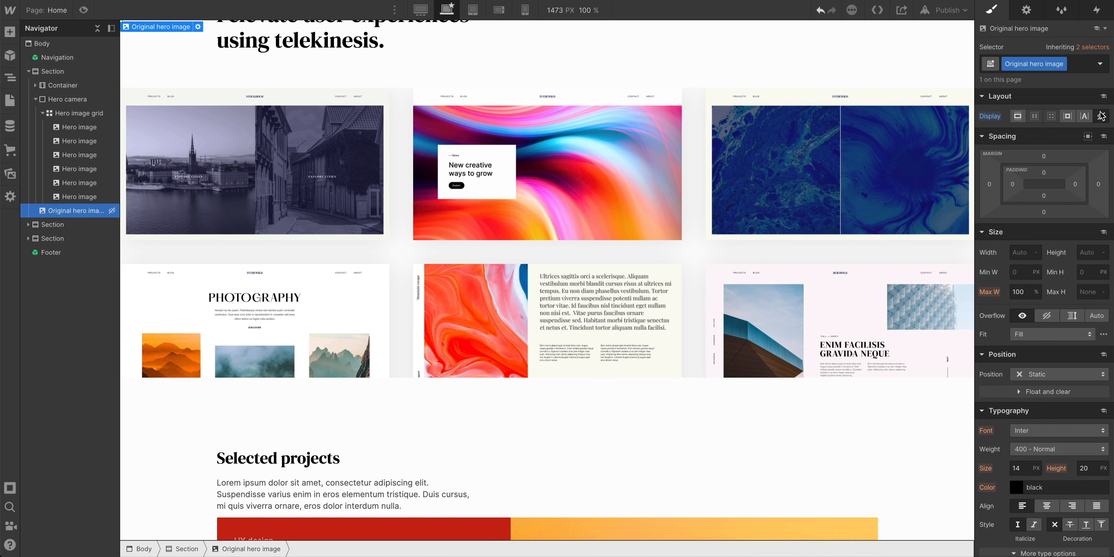
scroll(526, 173, up, 3)
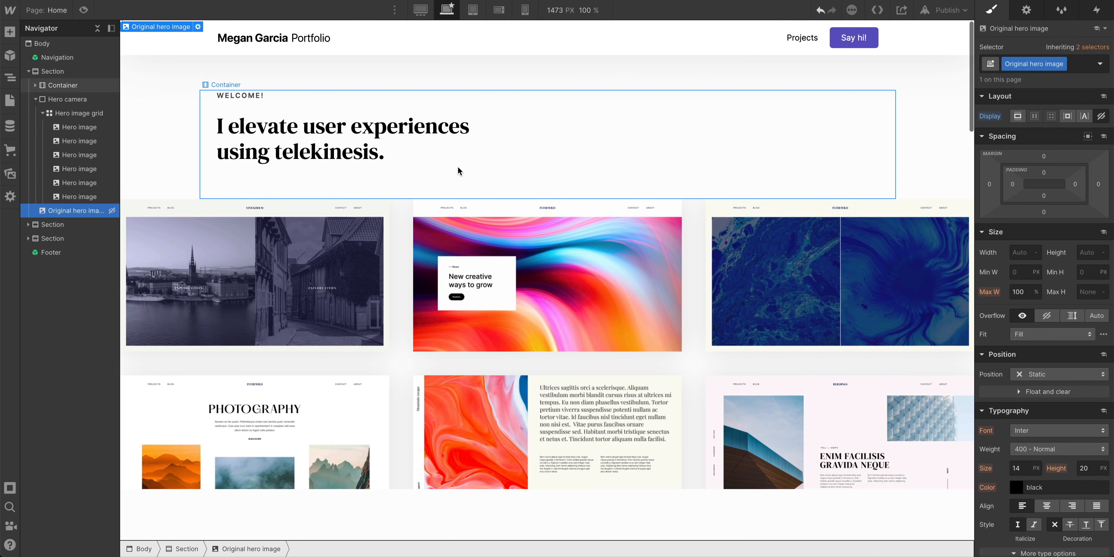
click(83, 16)
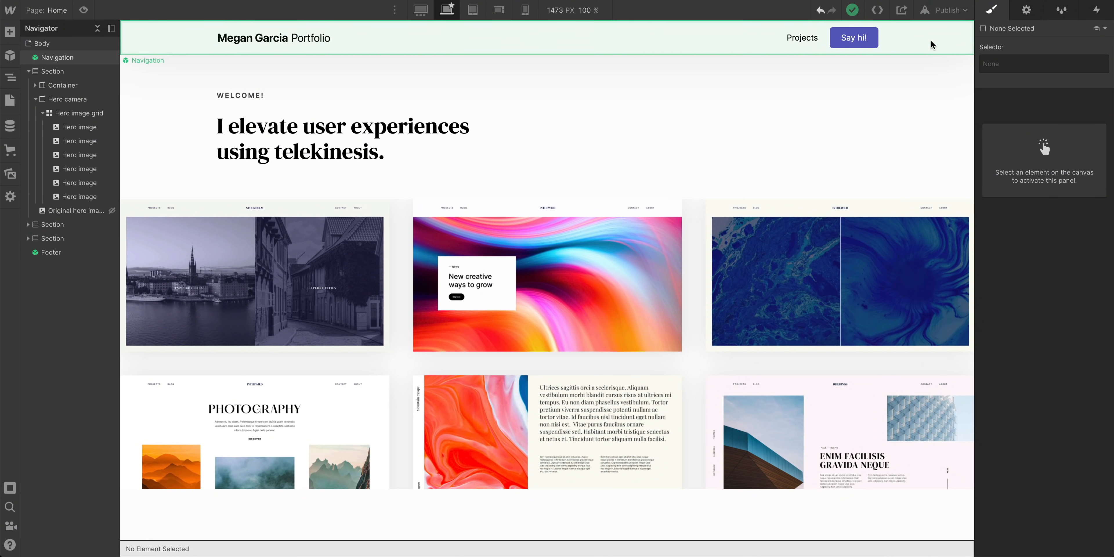
Reopen the Hero page load animation from the page load trigger for editing
click(1097, 10)
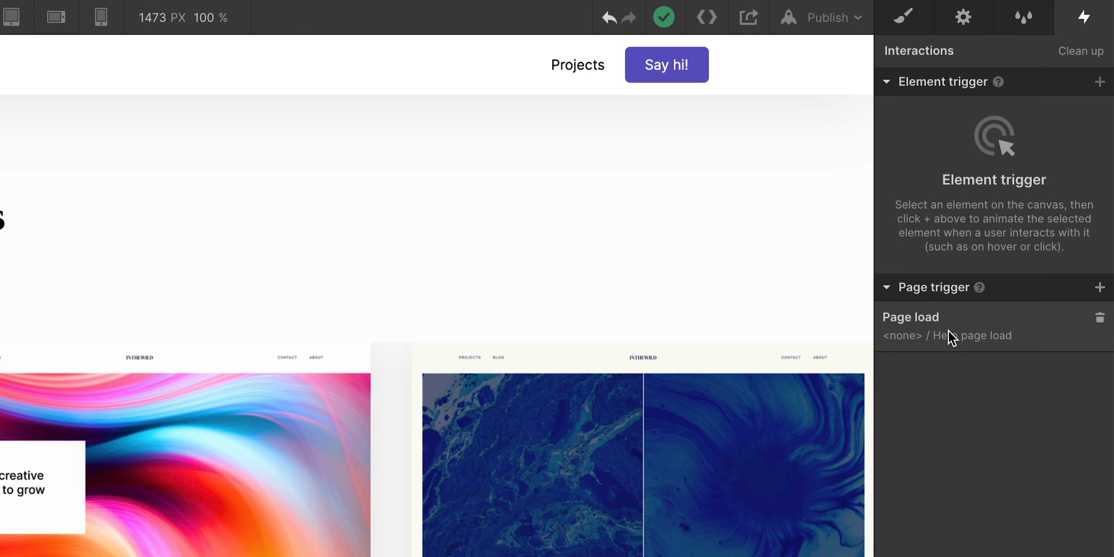
click(1018, 191)
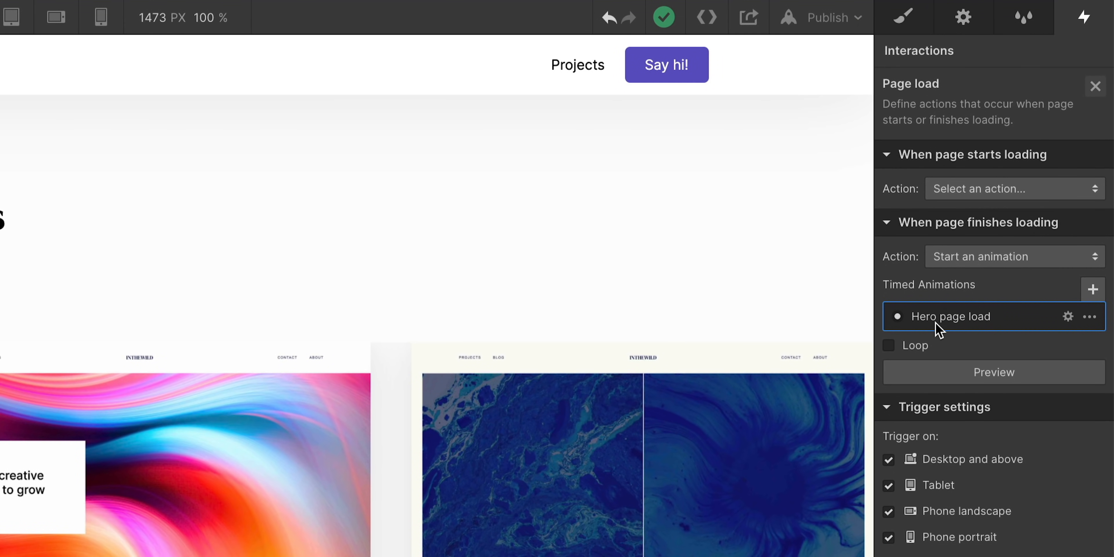
click(979, 318)
mouse_move(973, 121)
mouse_down()
mouse_move(942, 154)
mouse_move(935, 134)
mouse_move(963, 124)
mouse_up()
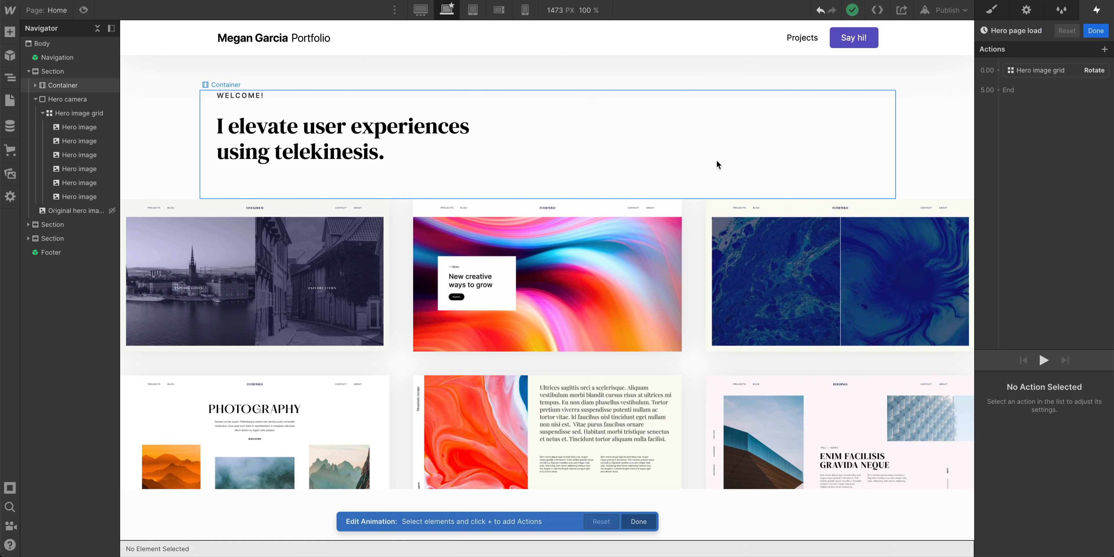
Add an Opacity action alongside the Hero image grid's Rotate, set it to 0% with a 5-second duration, and preview it
click(998, 91)
click(69, 113)
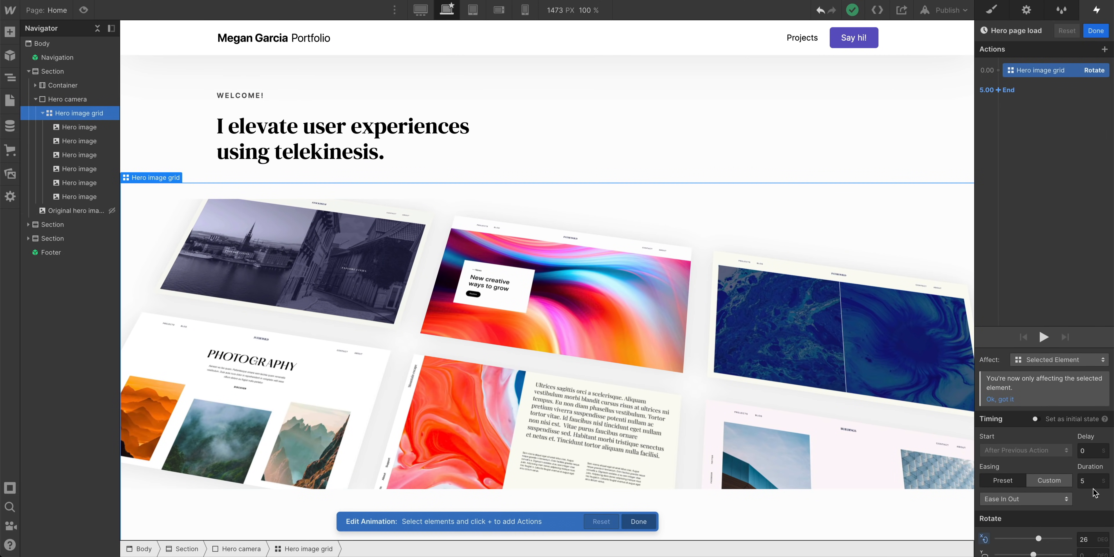
scroll(1094, 492, down, 1)
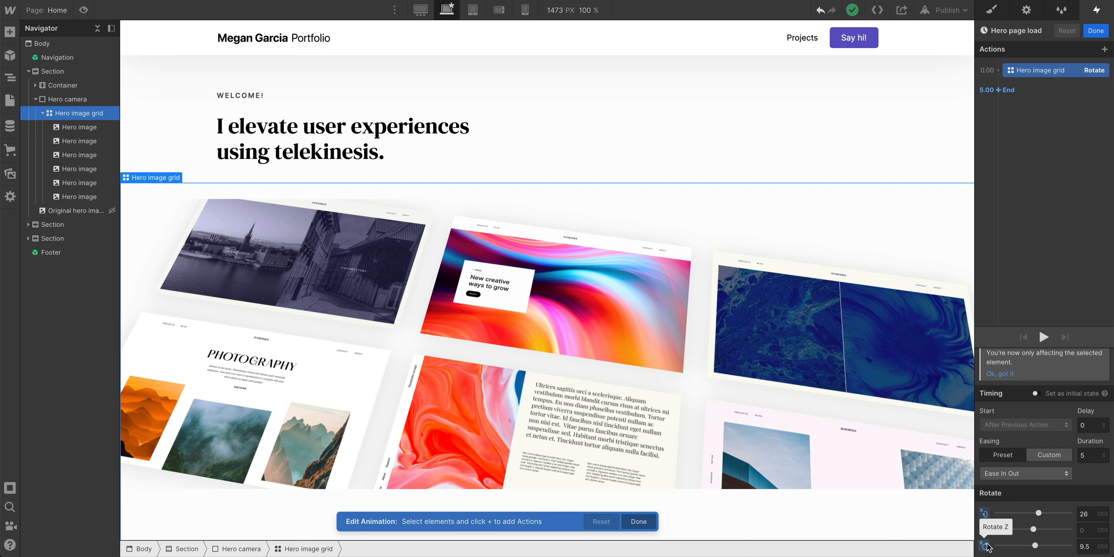
click(998, 71)
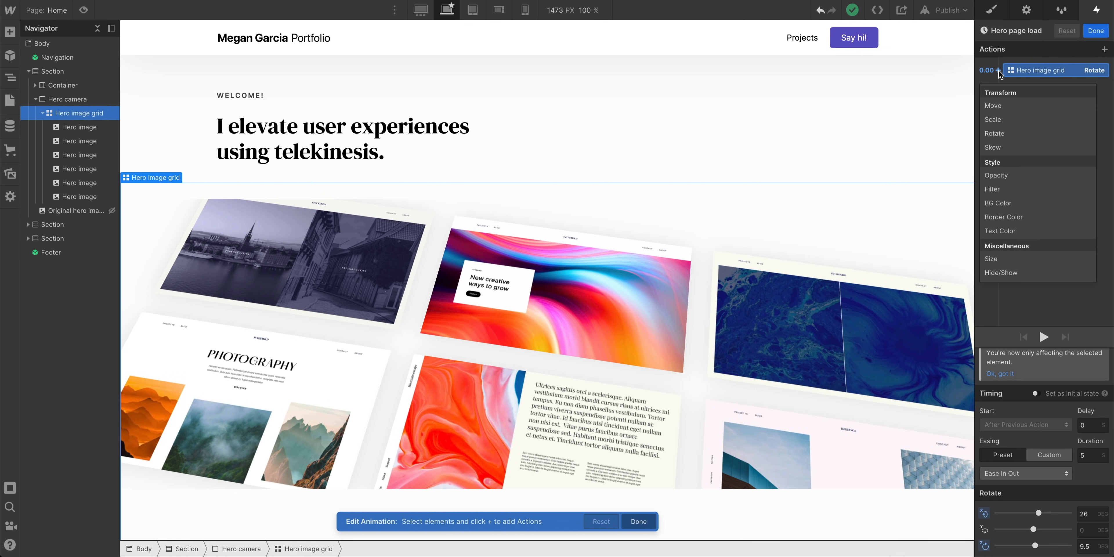
click(1004, 178)
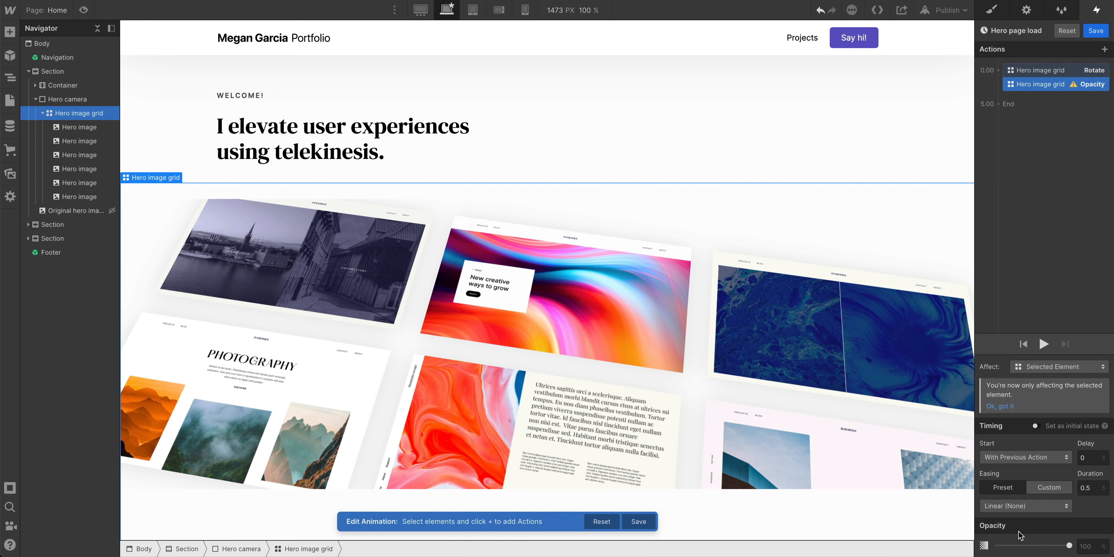
drag(1069, 546, 990, 544)
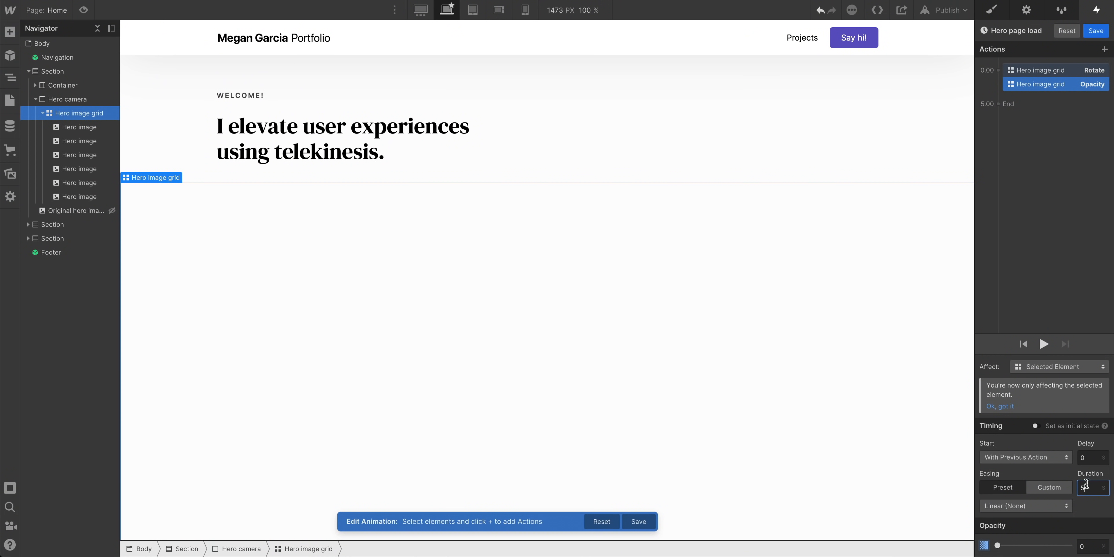
click(1044, 343)
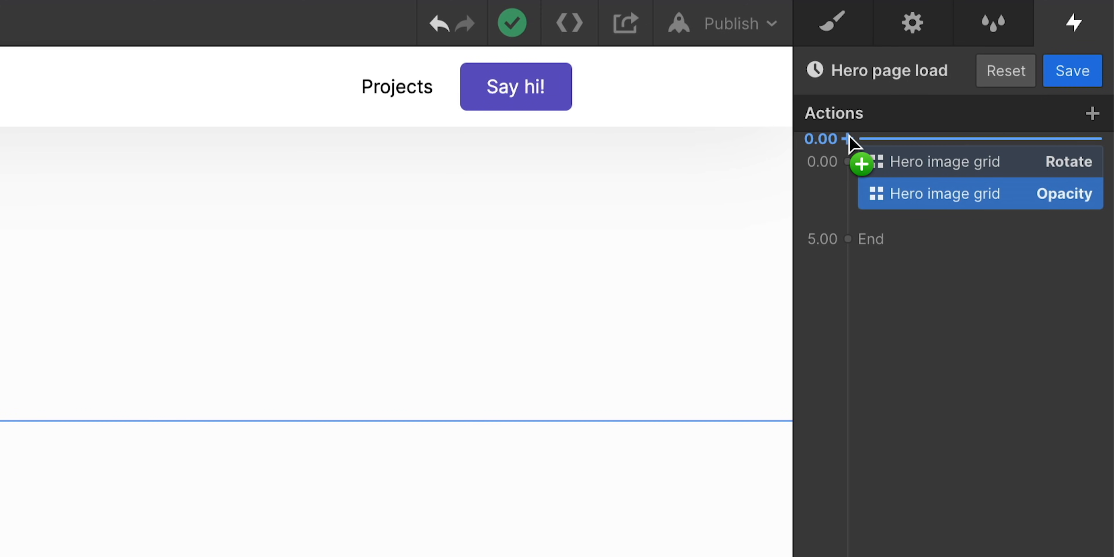
Add another Opacity action for the Hero image grid before the Rotate action and make it an initial state of 0%
click(848, 139)
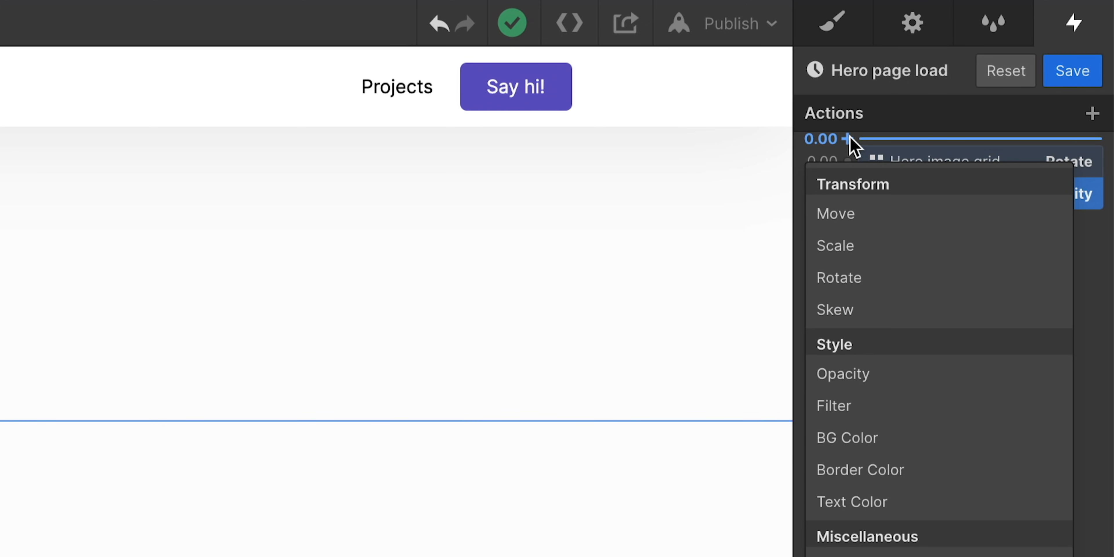
click(835, 375)
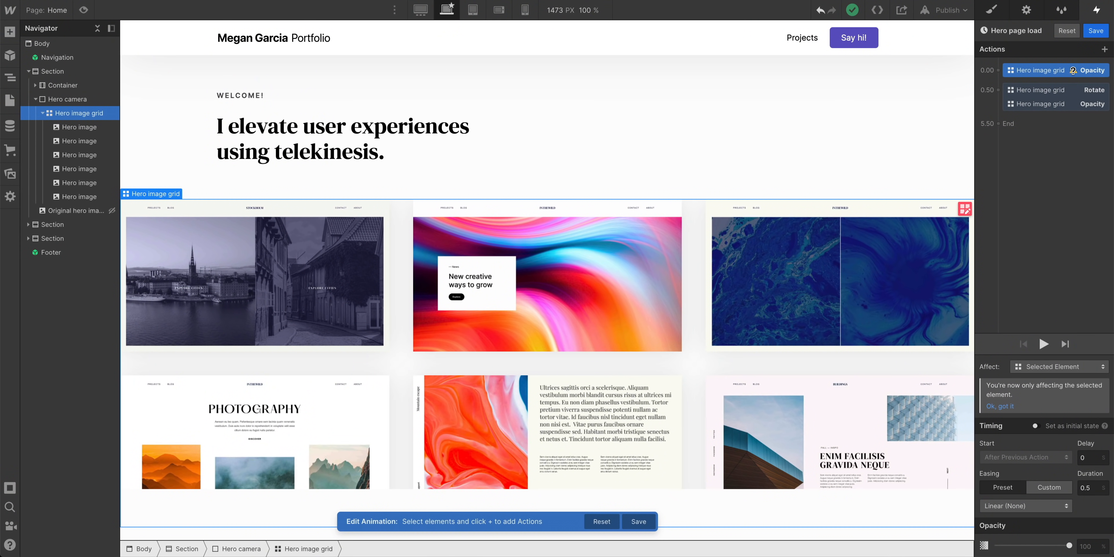
click(1037, 425)
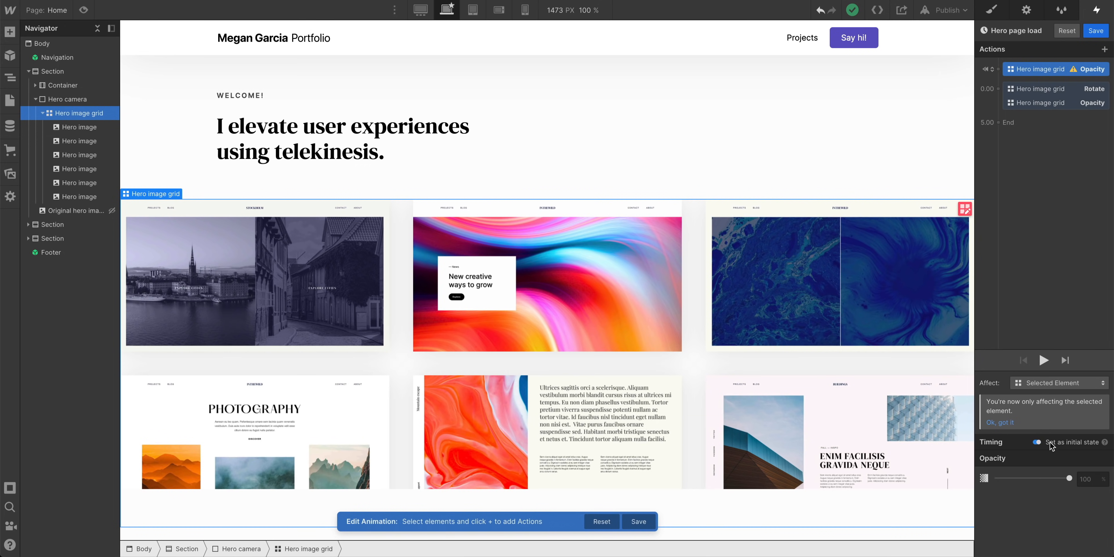
drag(1070, 481, 978, 480)
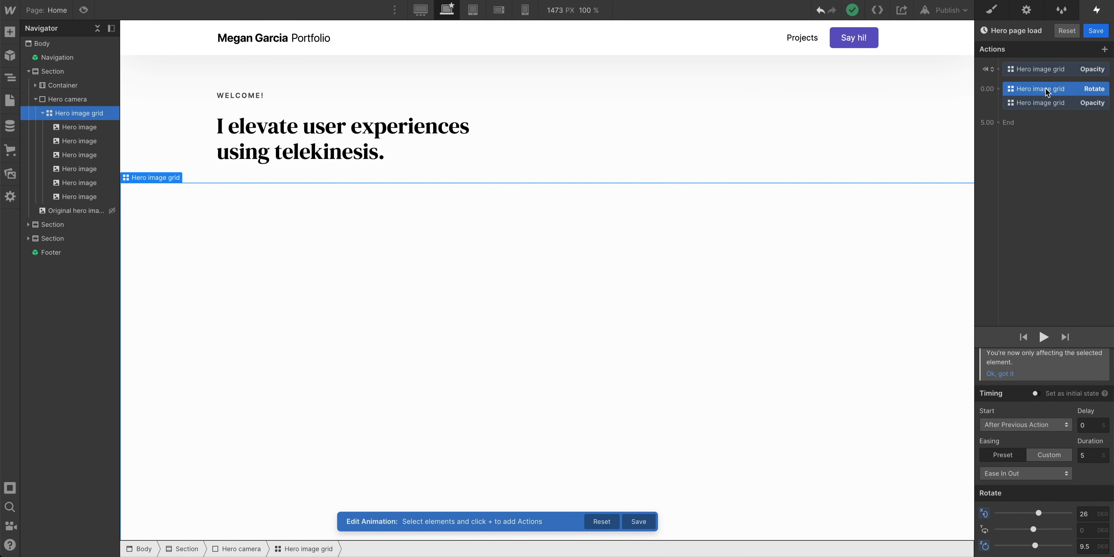
Set the Opacity action that runs with the Rotate action to 100%, review the actions and preview the animation
click(1044, 104)
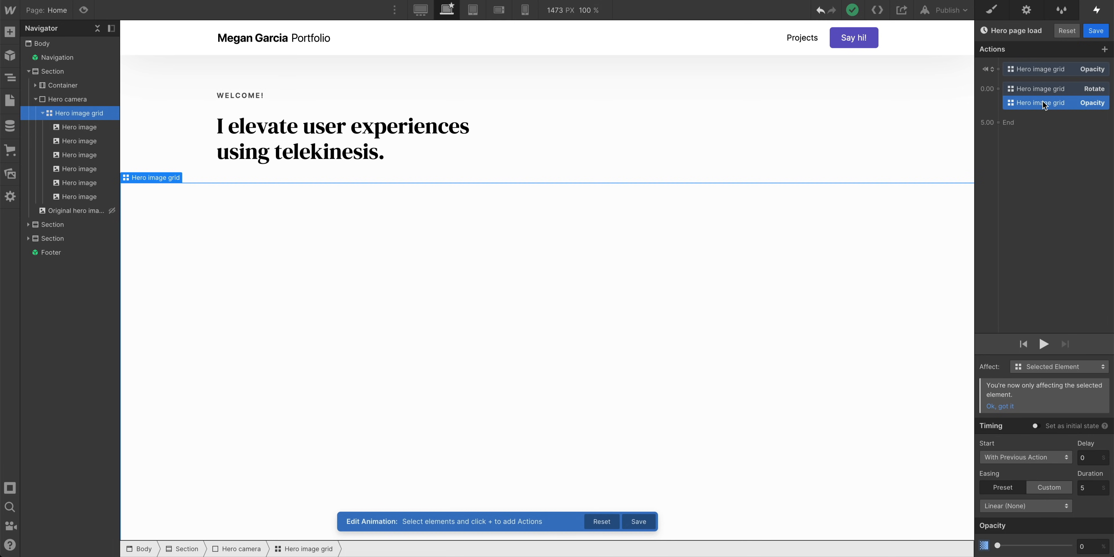
drag(1001, 547, 1069, 547)
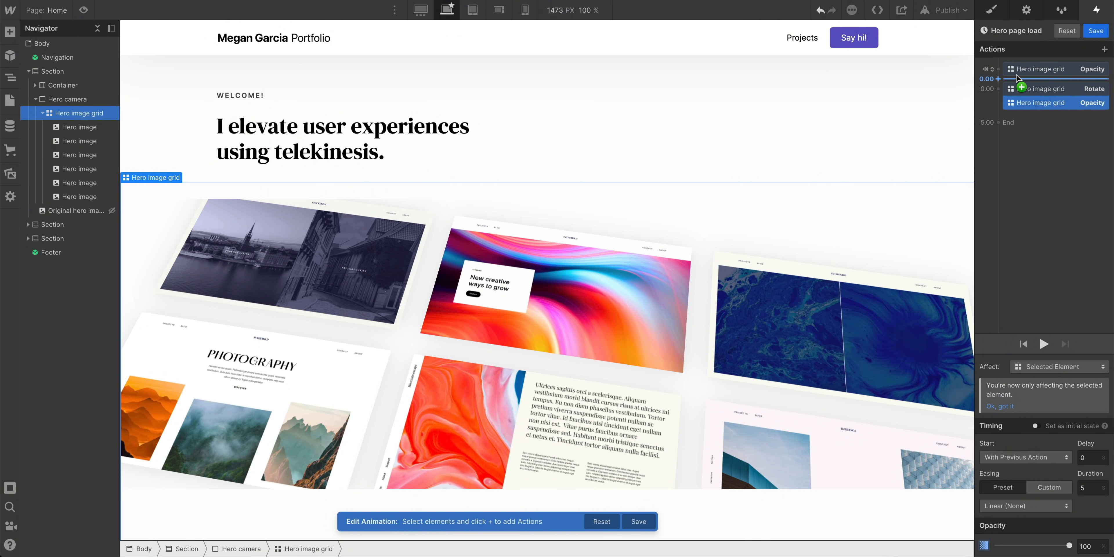
click(1022, 64)
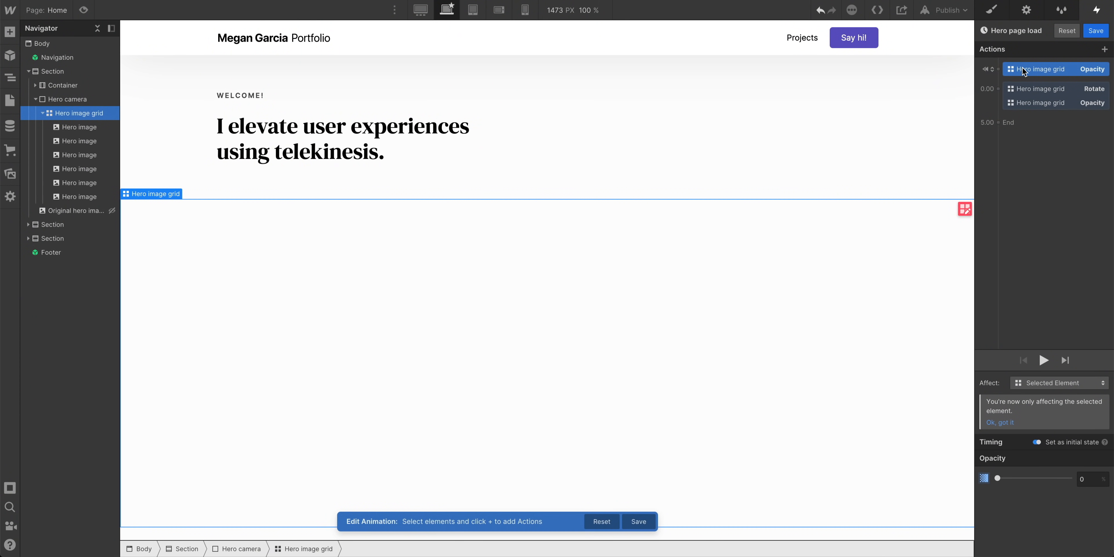
click(1024, 84)
click(1024, 98)
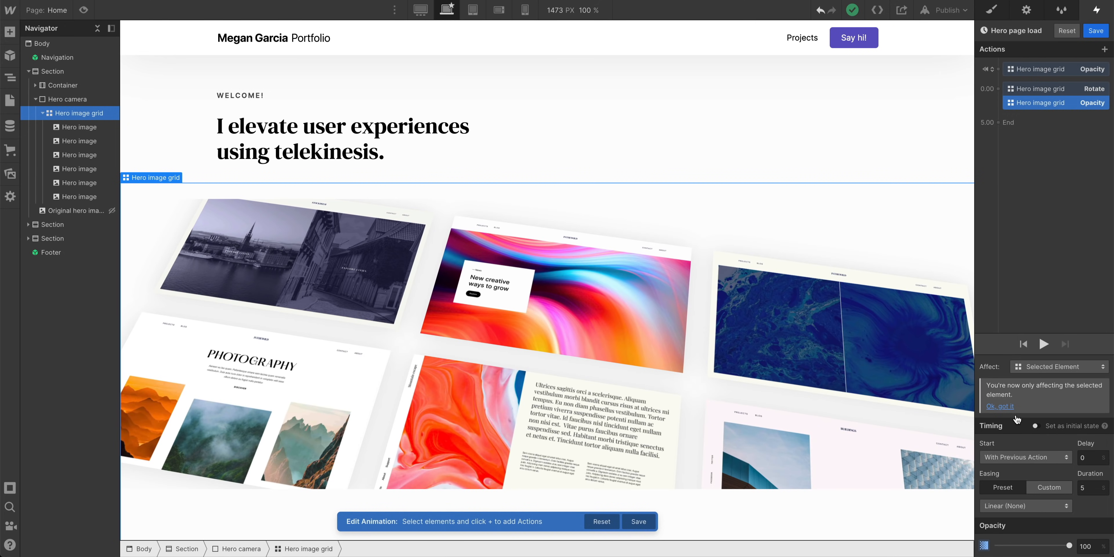
click(1052, 90)
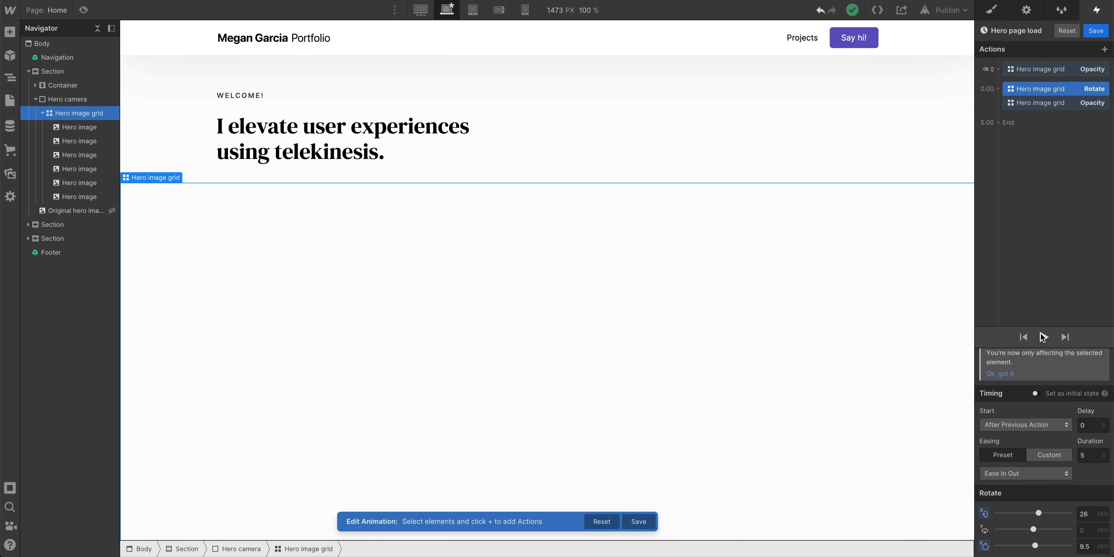
click(1043, 337)
Preview the whole page with its load animation at a narrower desktop width and at the tablet breakpoint
click(83, 11)
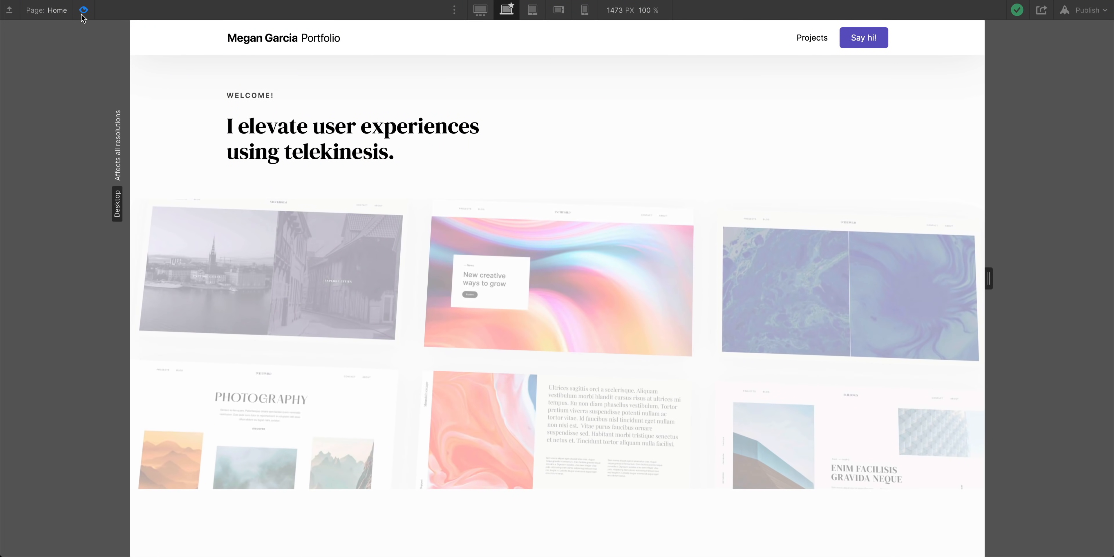
drag(988, 277, 862, 303)
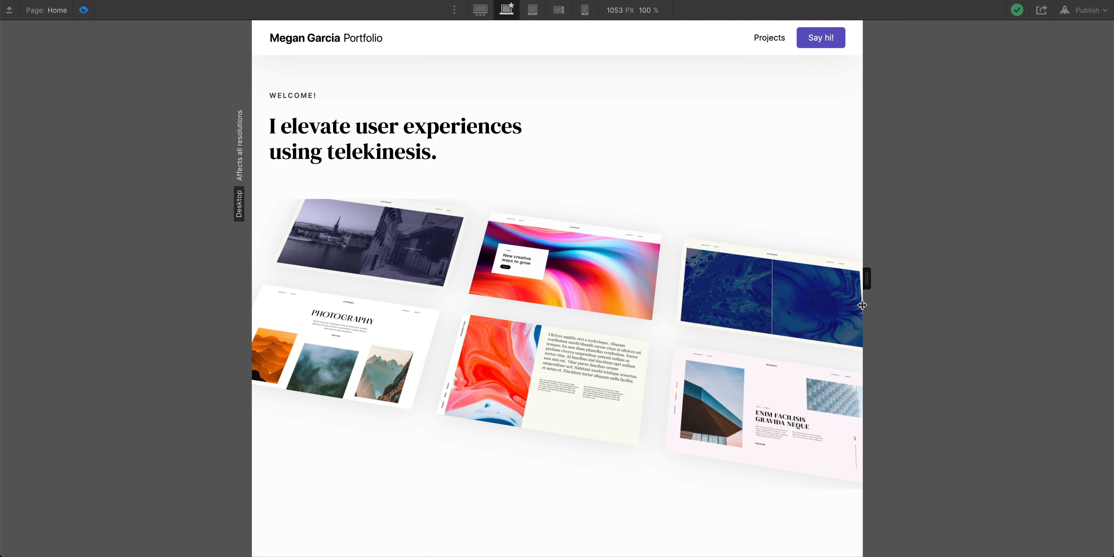
click(82, 9)
click(82, 9)
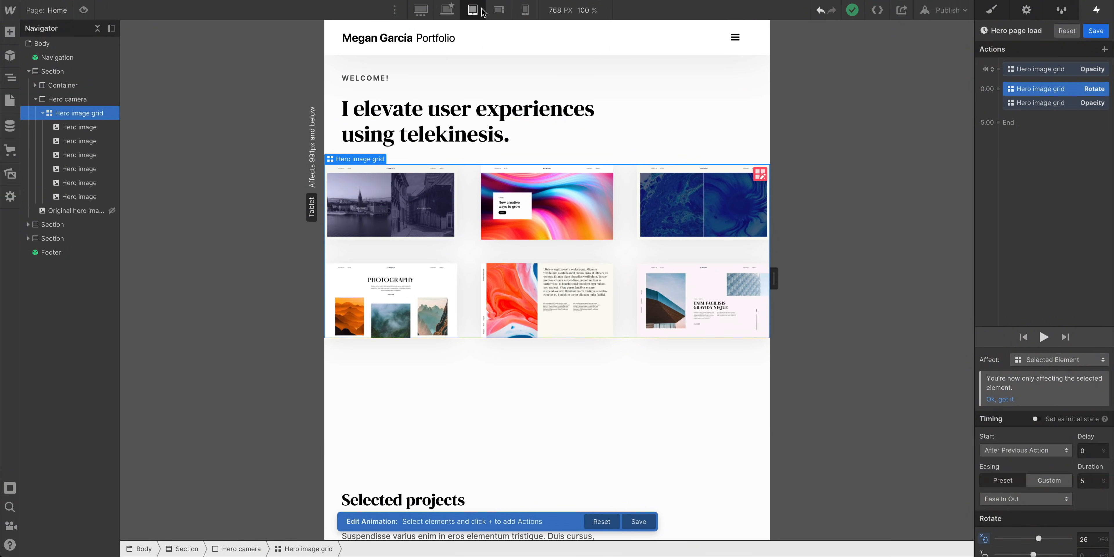
click(90, 10)
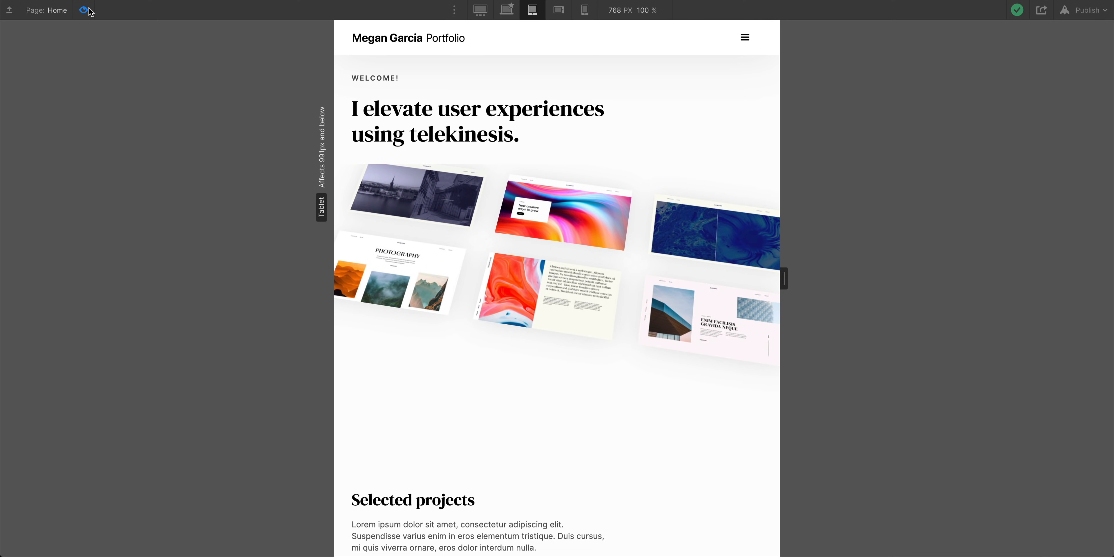
click(84, 10)
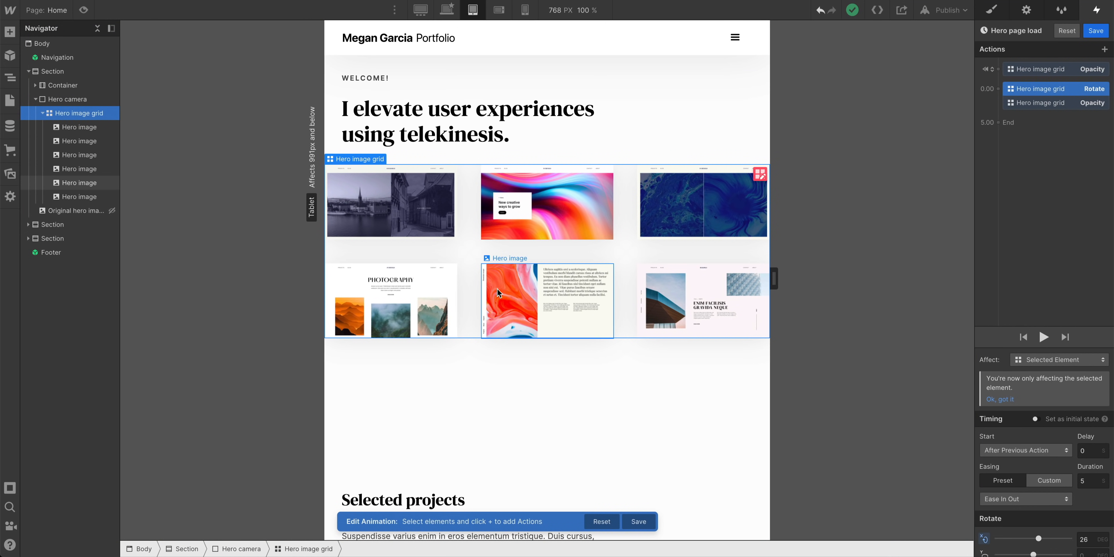
Set the Hero camera's height to 300 px on the tablet breakpoint and preview it at different widths
click(84, 93)
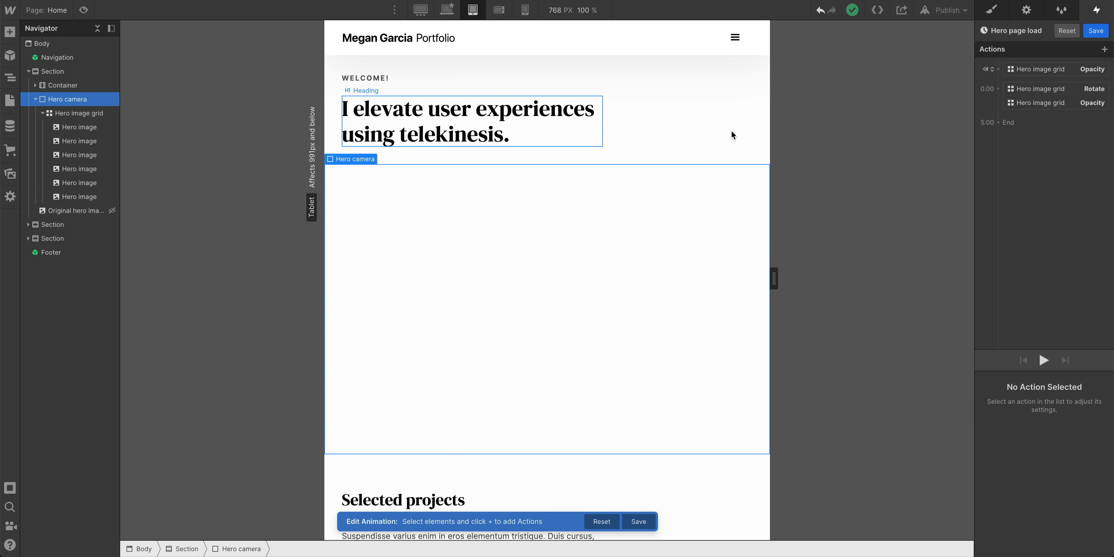
click(989, 15)
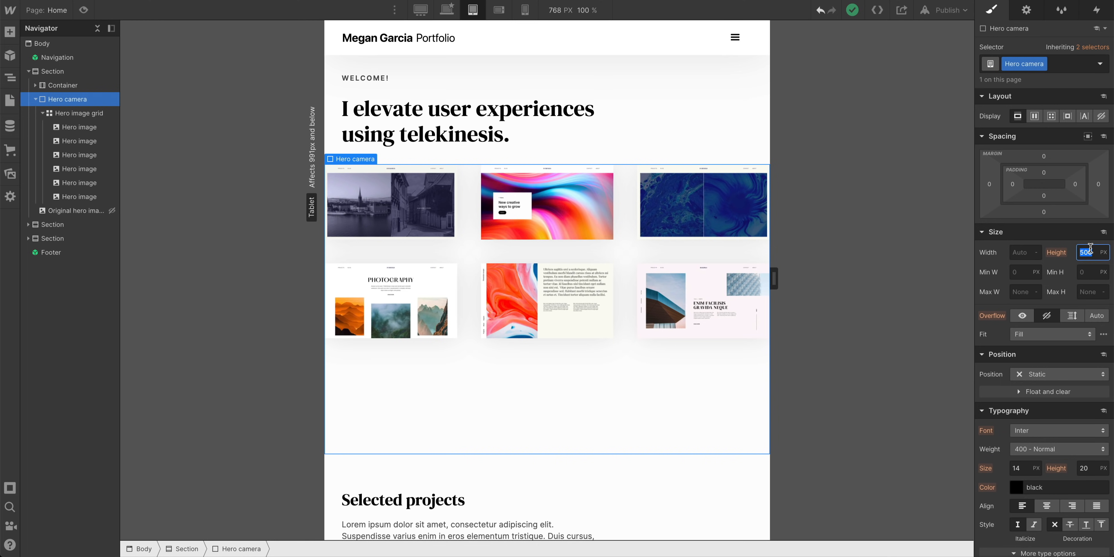
text(300)
key(Return)
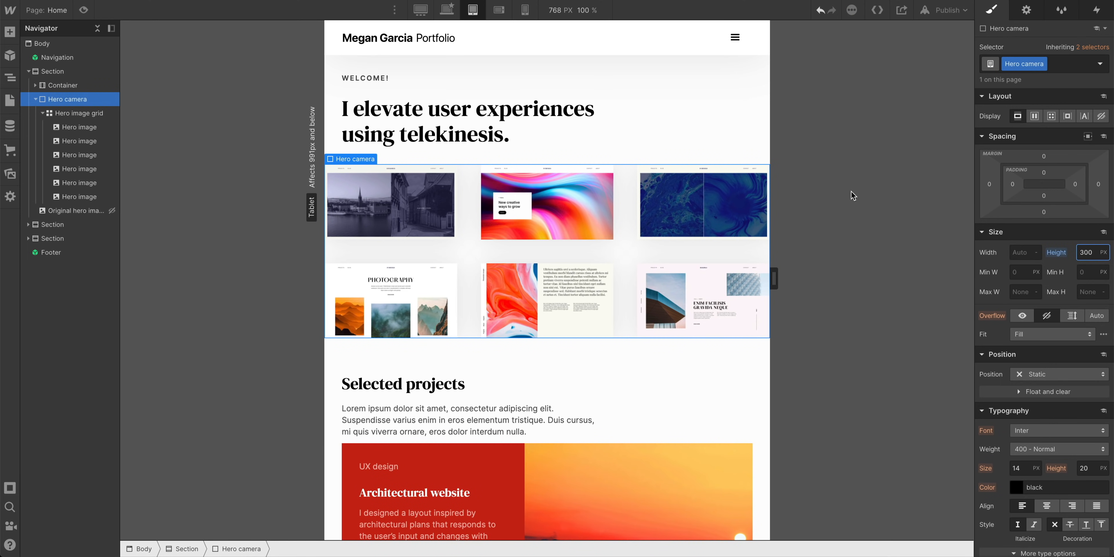
click(82, 16)
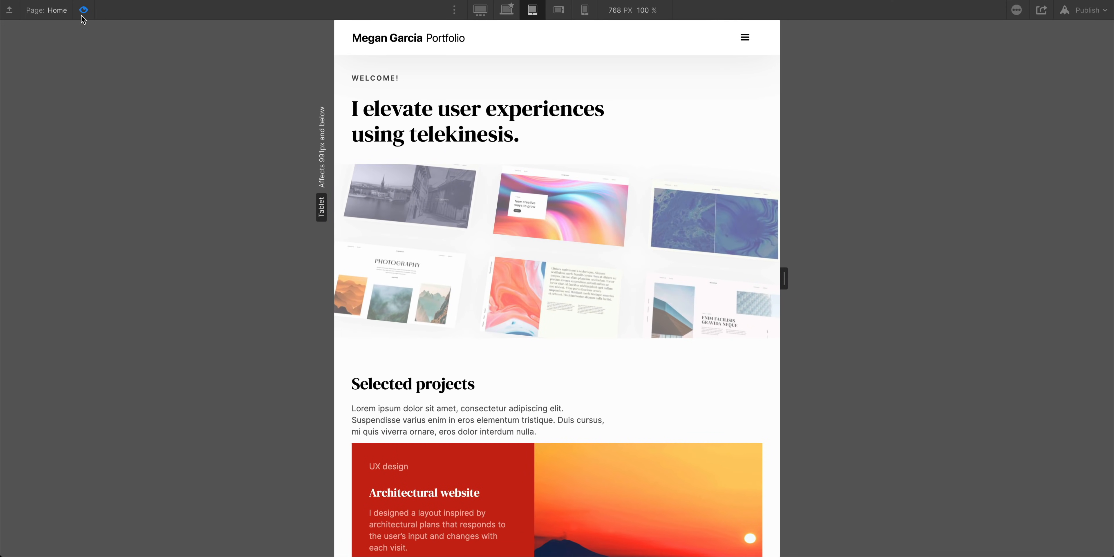
drag(776, 278, 858, 307)
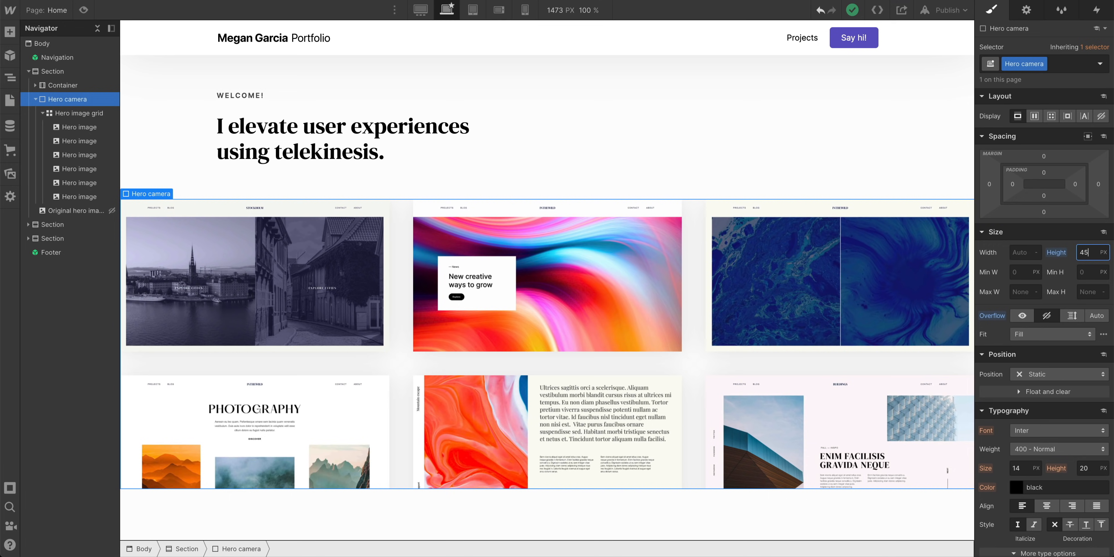
On the desktop breakpoint, change the Hero camera's height to viewport-width units, raise it to 35 VW and check it at different widths
key(Return)
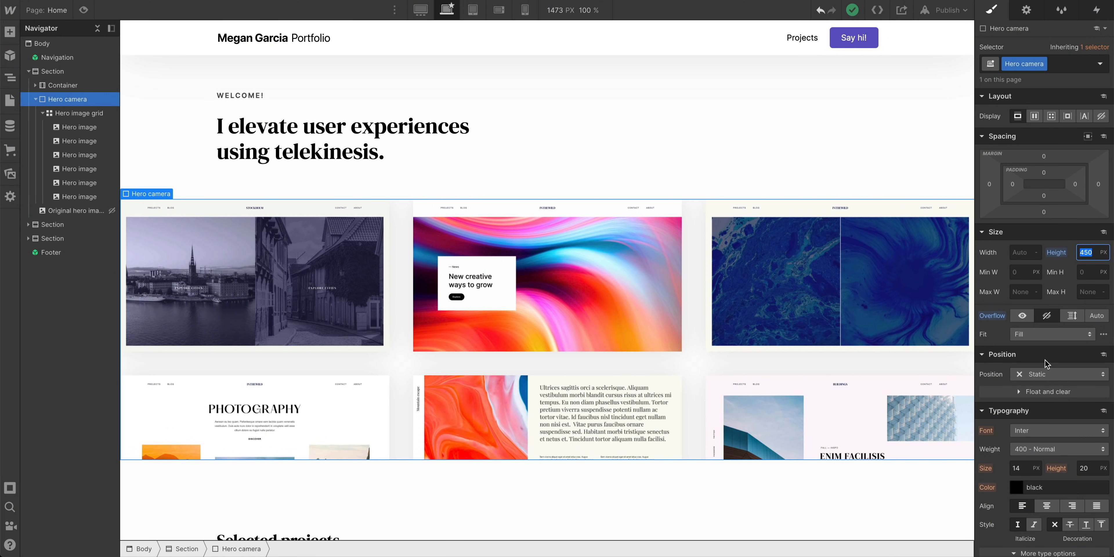
key(Return)
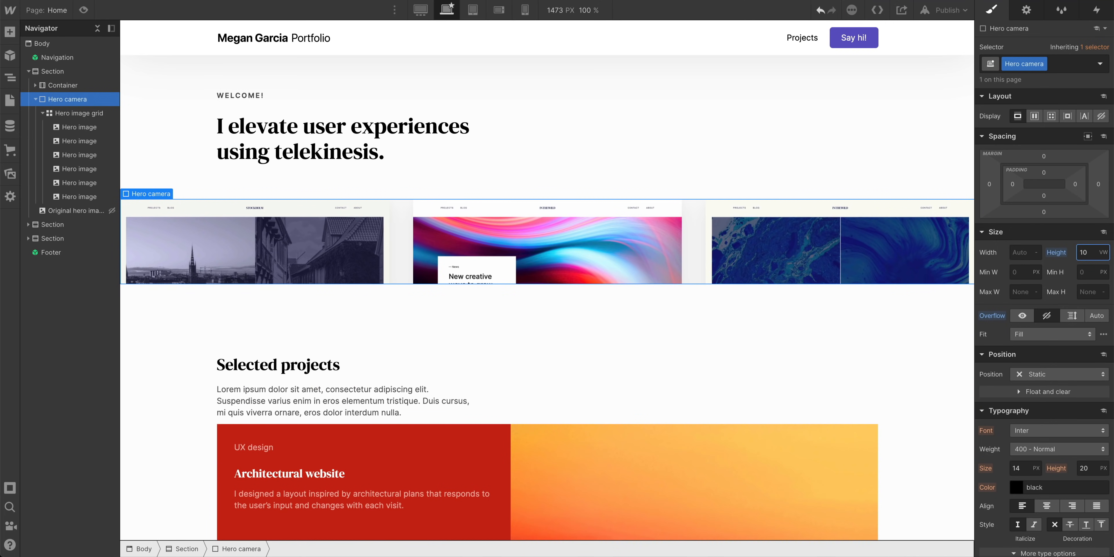
key(Up)
key(Up)
key(Up)
key(Up)
key(Up)
key(Up)
key(Up)
key(Up)
key(Up)
key(Up)
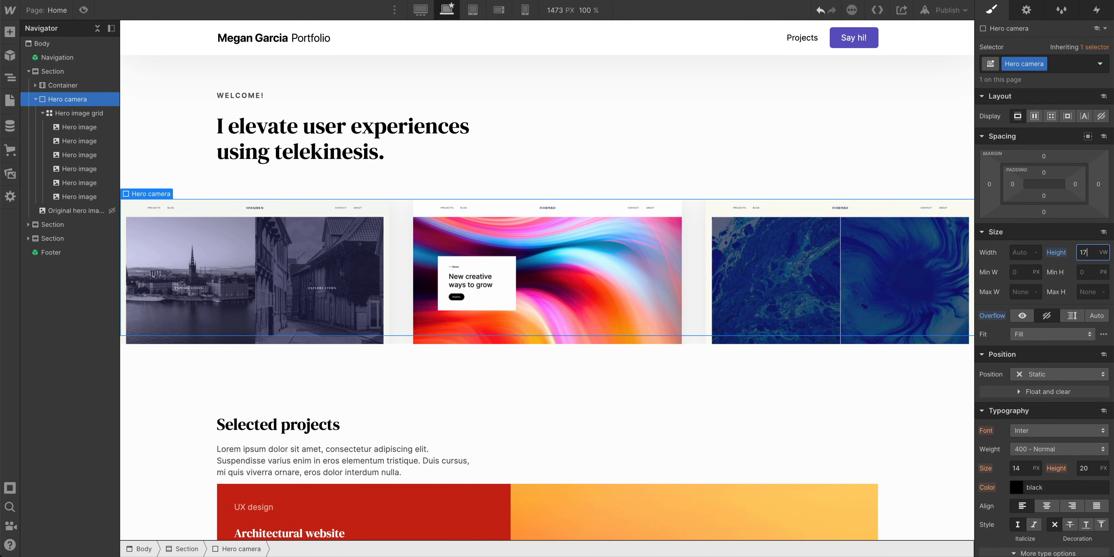
key(Up)
key(Up)
key(Up)
key(Up)
key(Up)
key(Up)
key(Up)
key(Up)
key(Up)
key(Up)
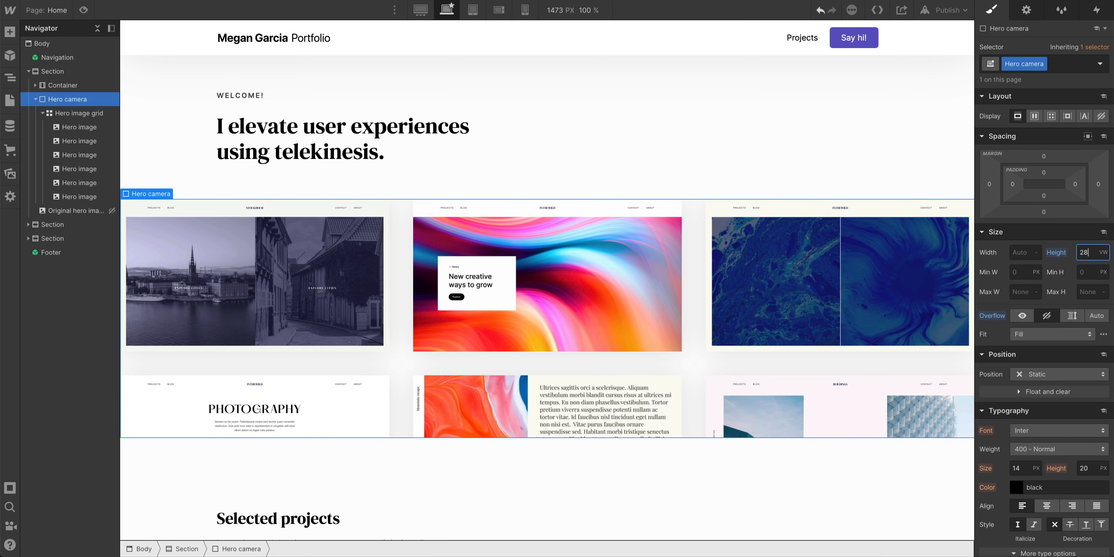
key(Up)
key(Up)
key(Up)
key(Up)
key(Up)
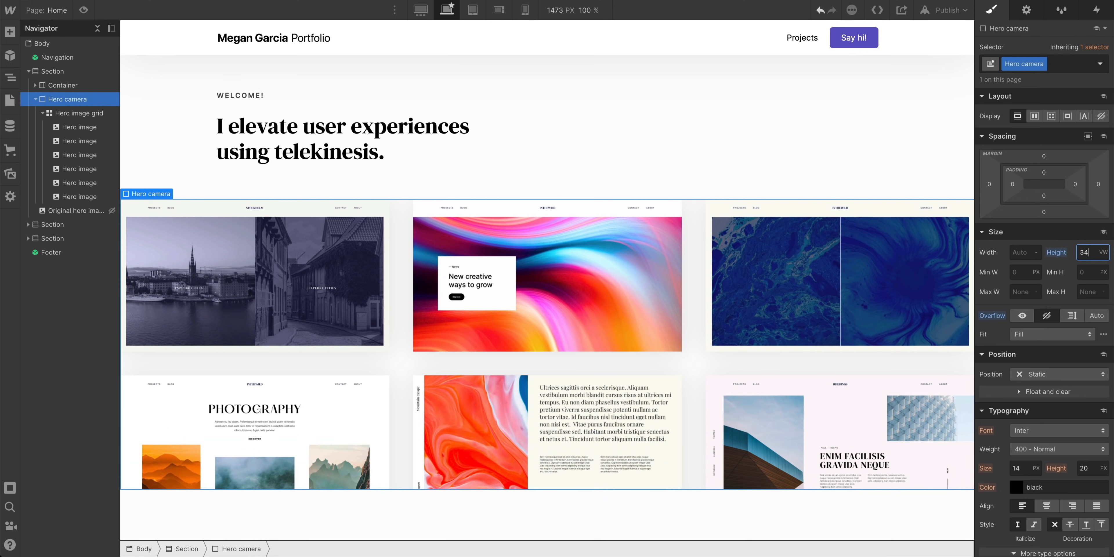
drag(971, 277, 1048, 304)
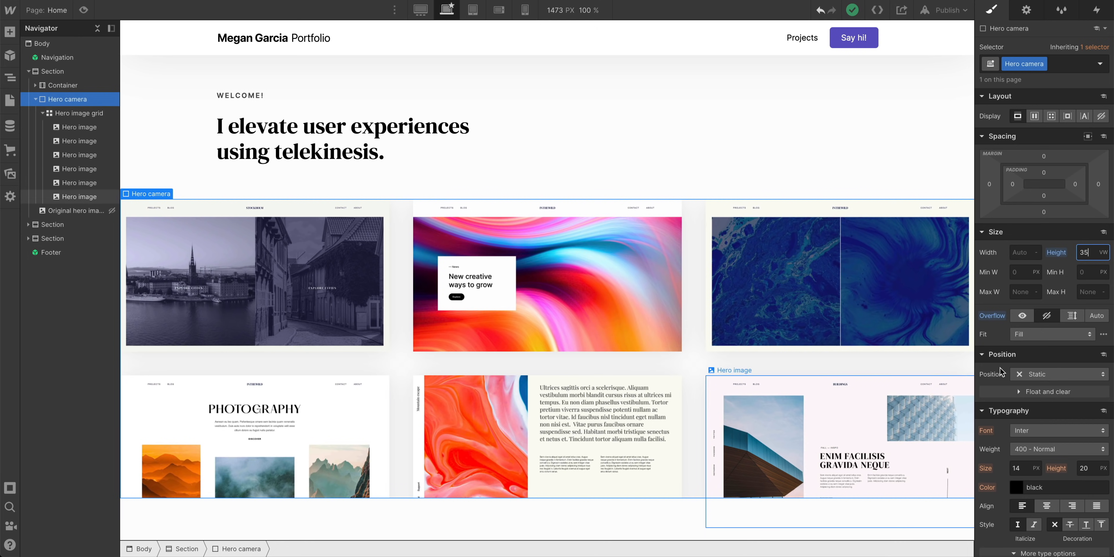
Reset the Hero camera's tablet height so it inherits the desktop value, and check it at a narrower width
click(473, 10)
click(1061, 254)
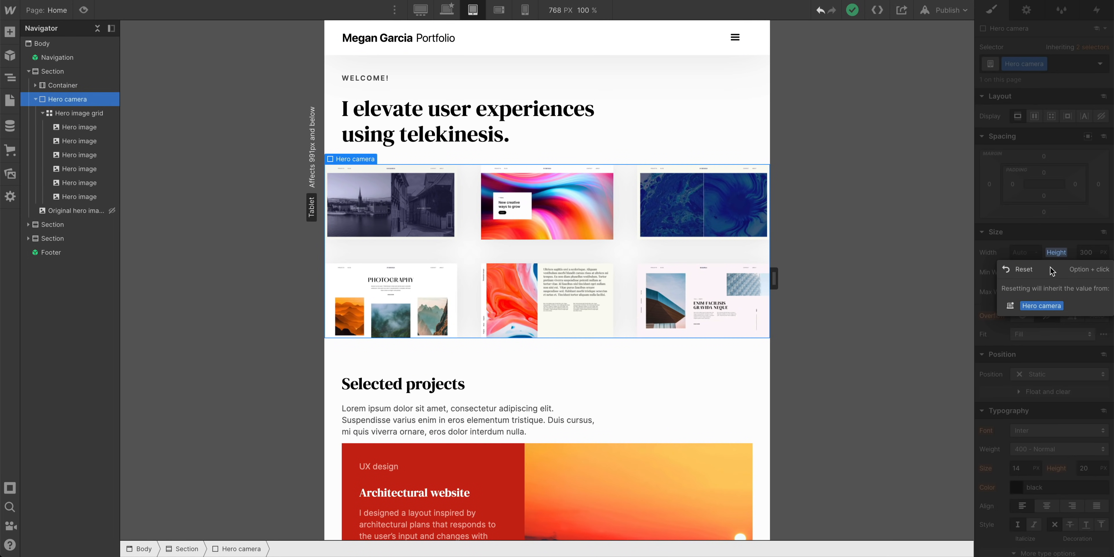
click(1052, 271)
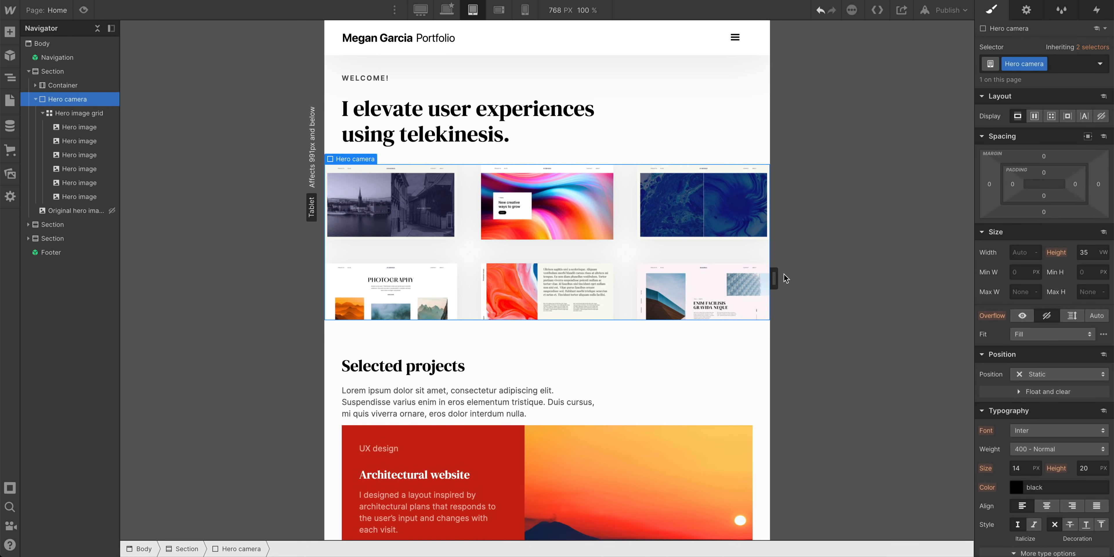
drag(775, 278, 709, 282)
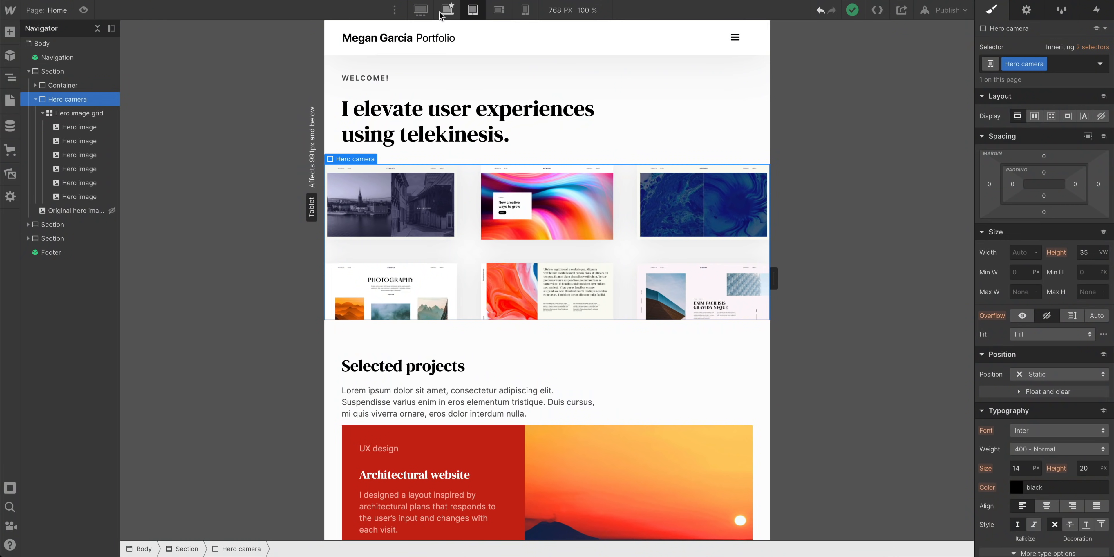
On the desktop breakpoint, set the Hero image grid's column and row gaps to 3 VW each
click(447, 9)
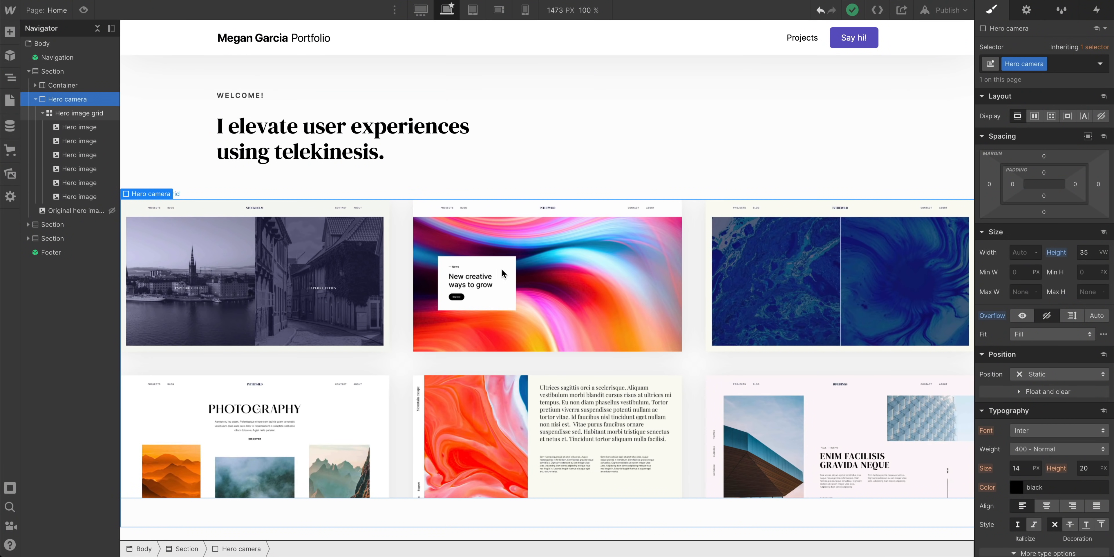
click(65, 114)
click(1038, 136)
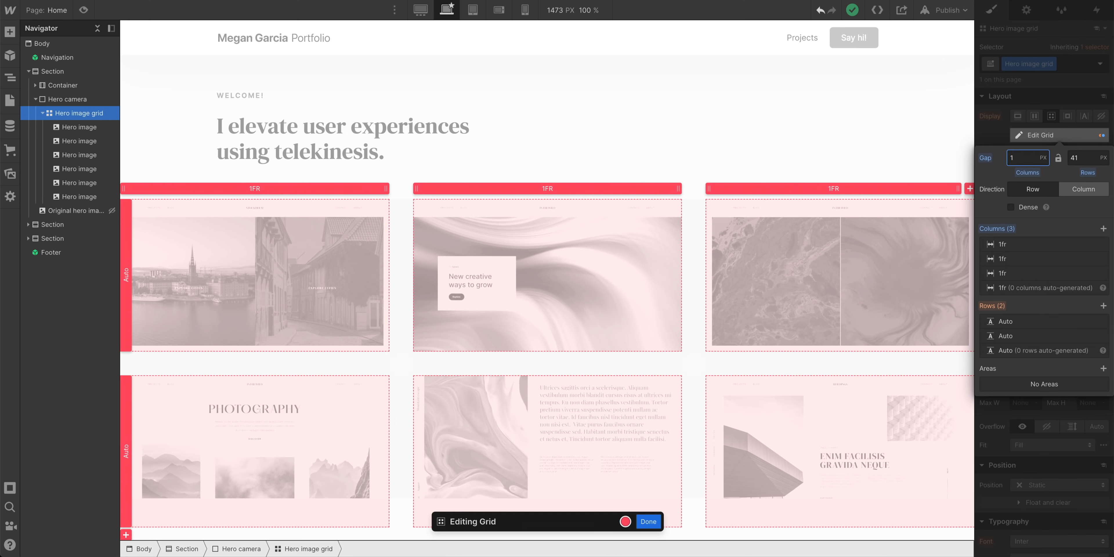
text(1vw)
key(Return)
key(Up)
key(Up)
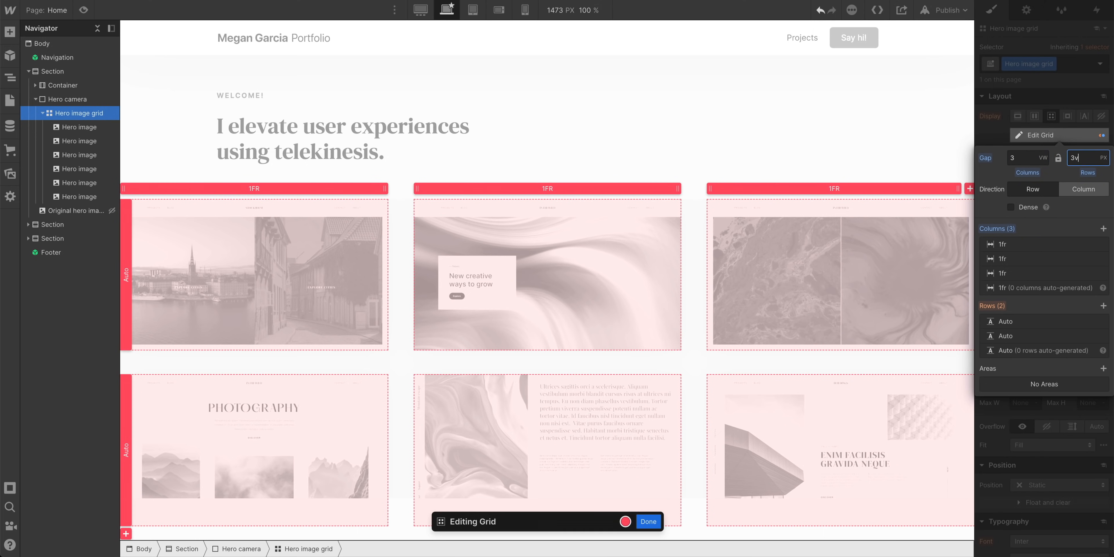
key(Return)
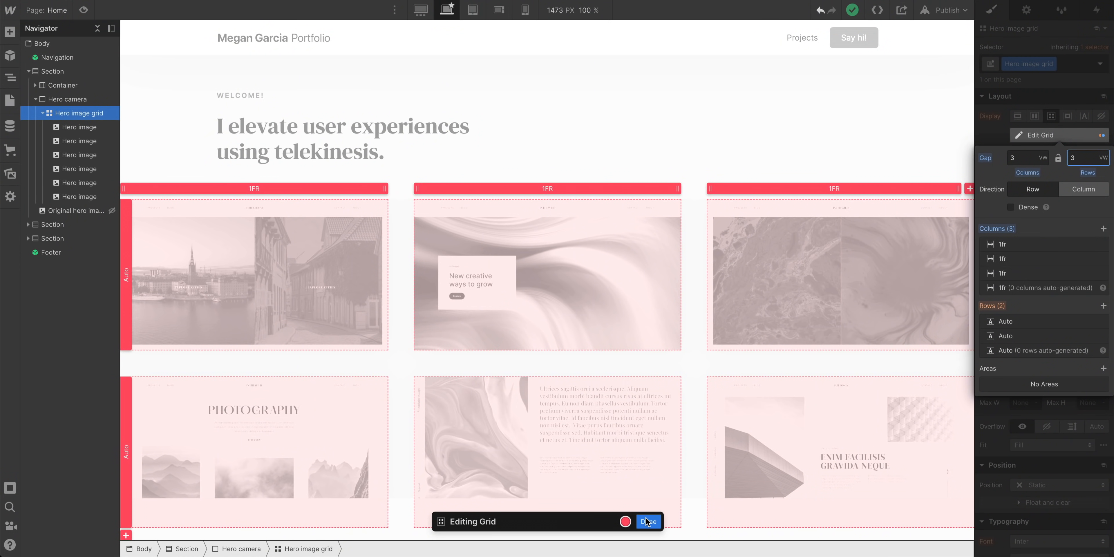
click(648, 522)
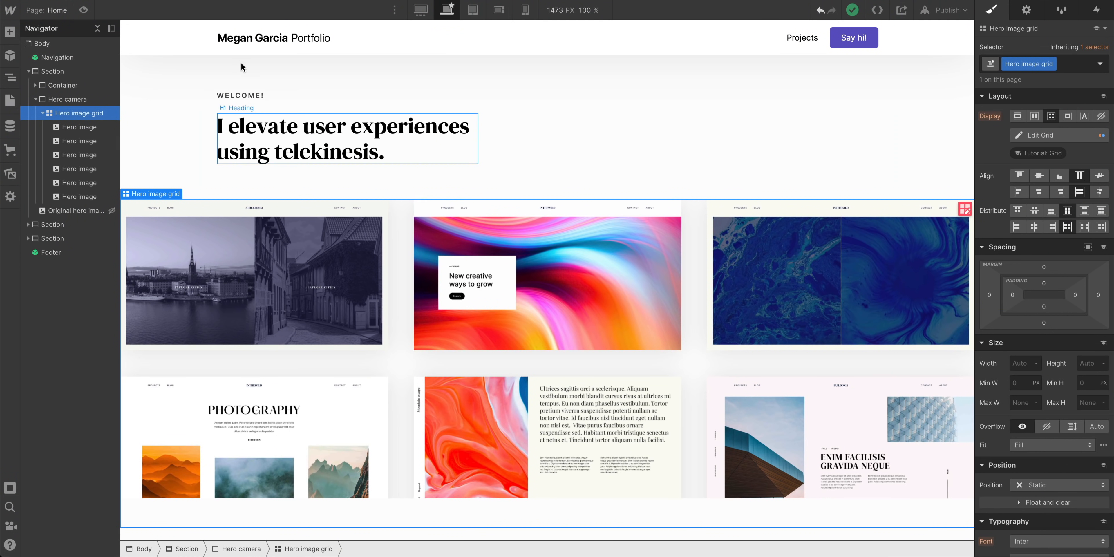
Preview the desktop page at different widths to check how the grid and its load animation scale
key(ctrl+shift+p)
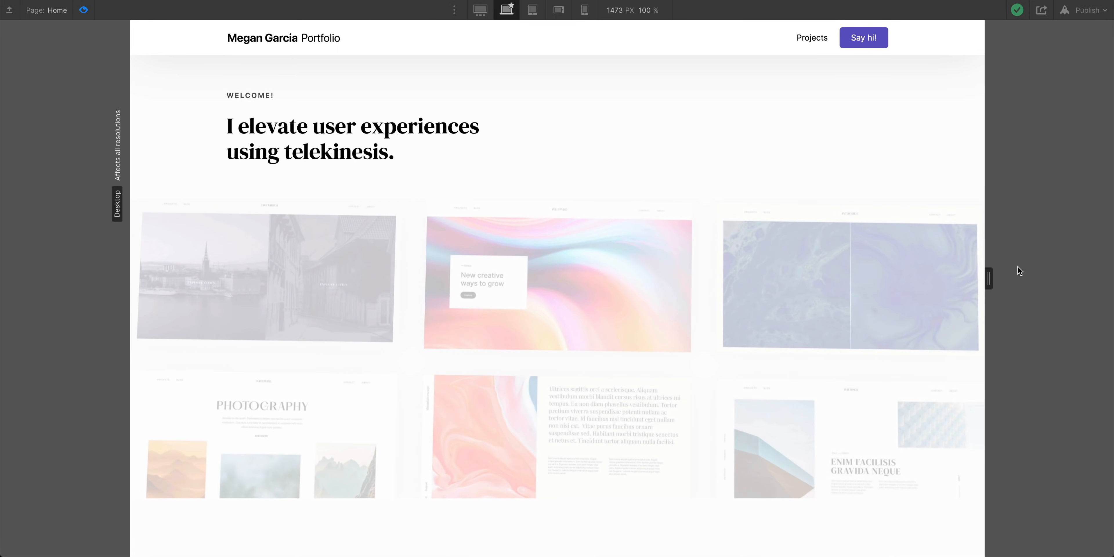
drag(989, 277, 1074, 301)
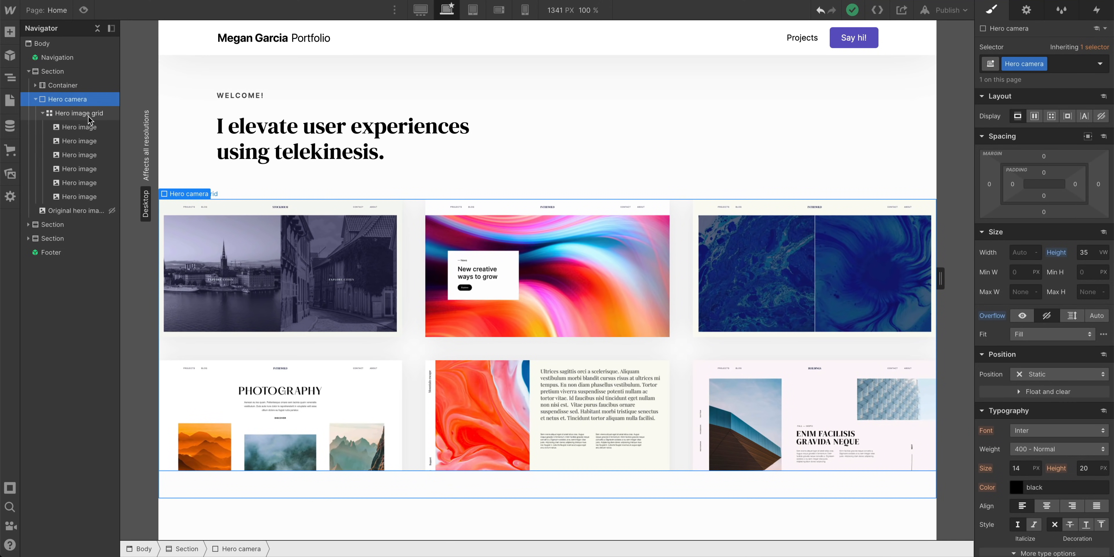
click(88, 115)
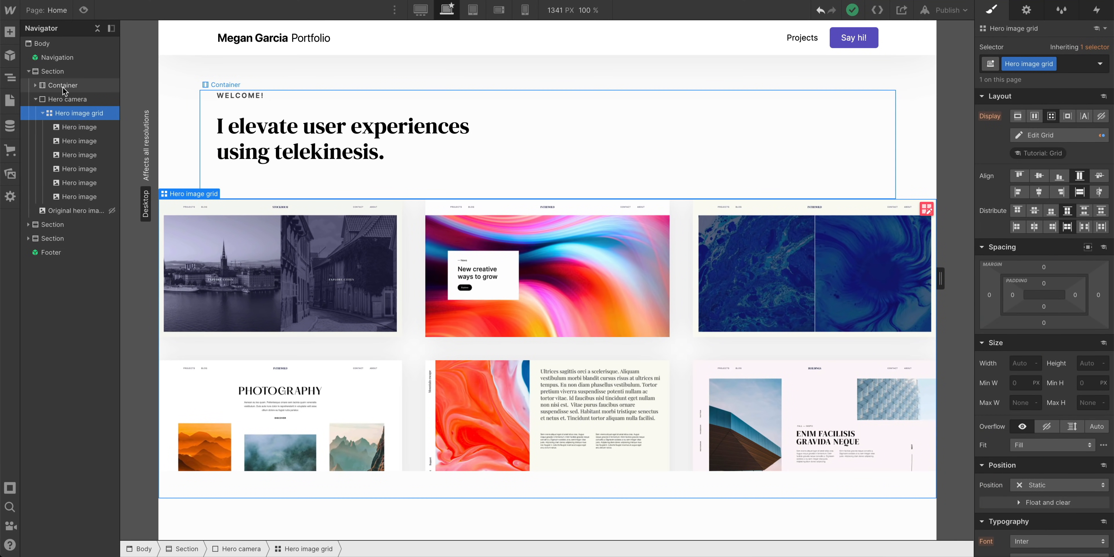
click(72, 100)
click(79, 115)
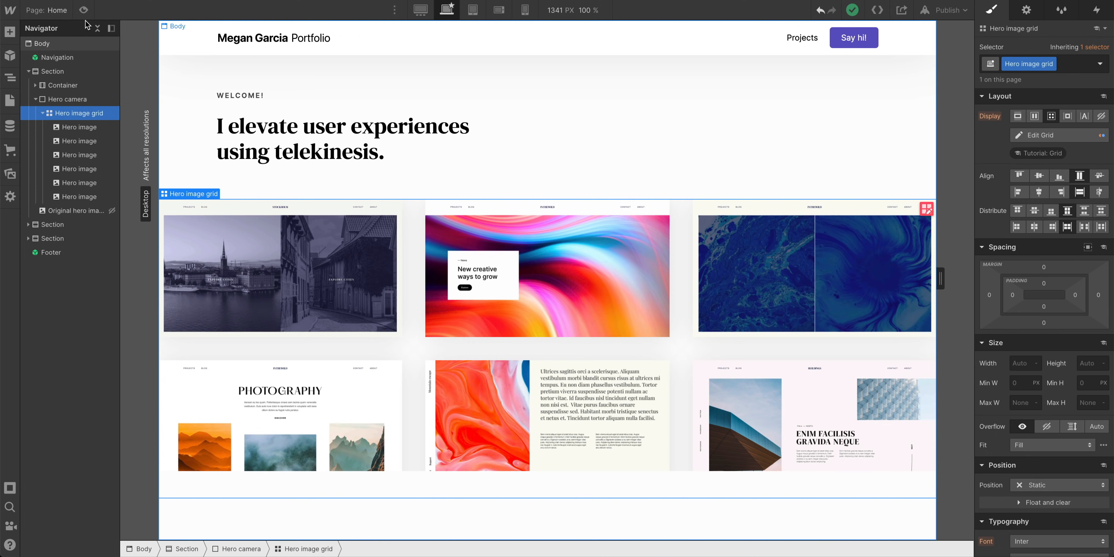
click(85, 10)
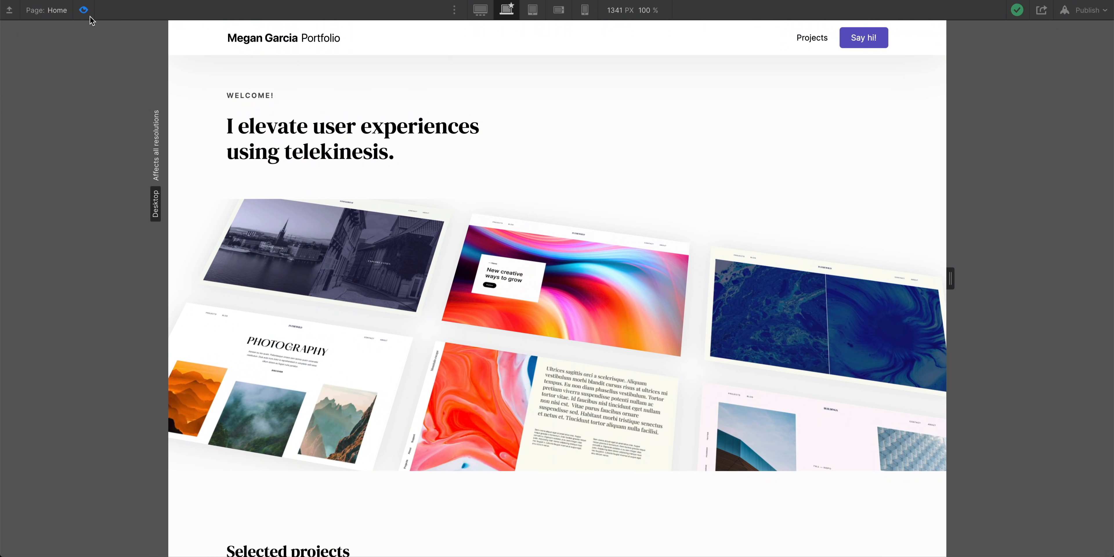
click(84, 11)
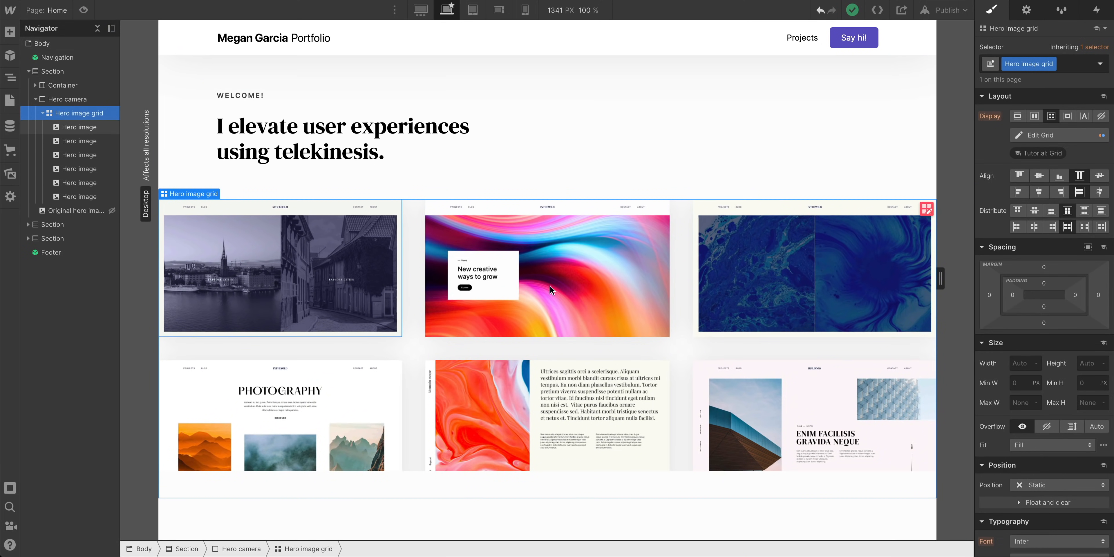
click(288, 298)
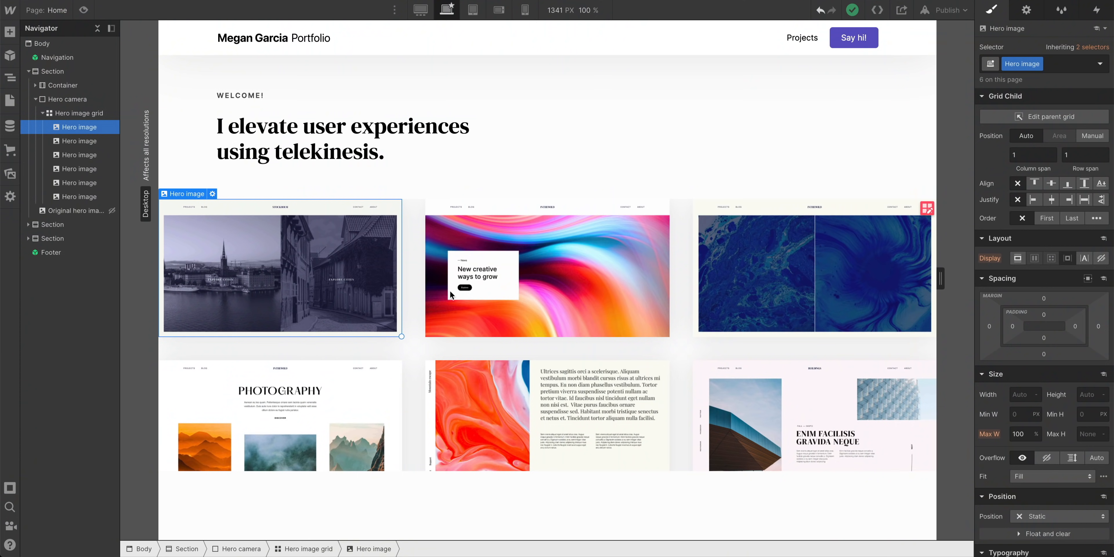
click(547, 277)
click(789, 333)
click(735, 420)
click(606, 419)
Add the combo class Bottom to the three Hero images in the grid's second row
click(317, 410)
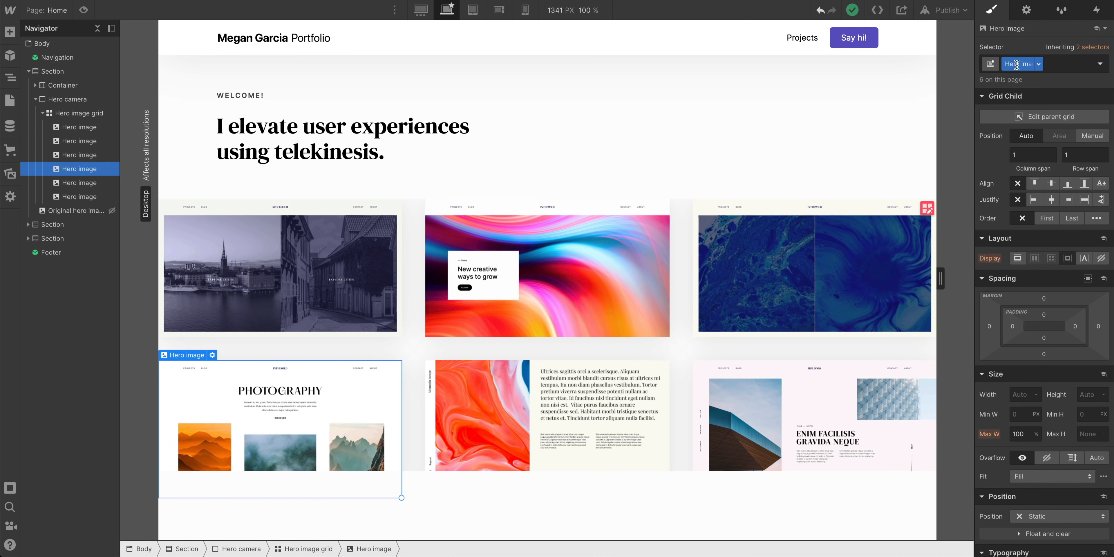
click(1063, 65)
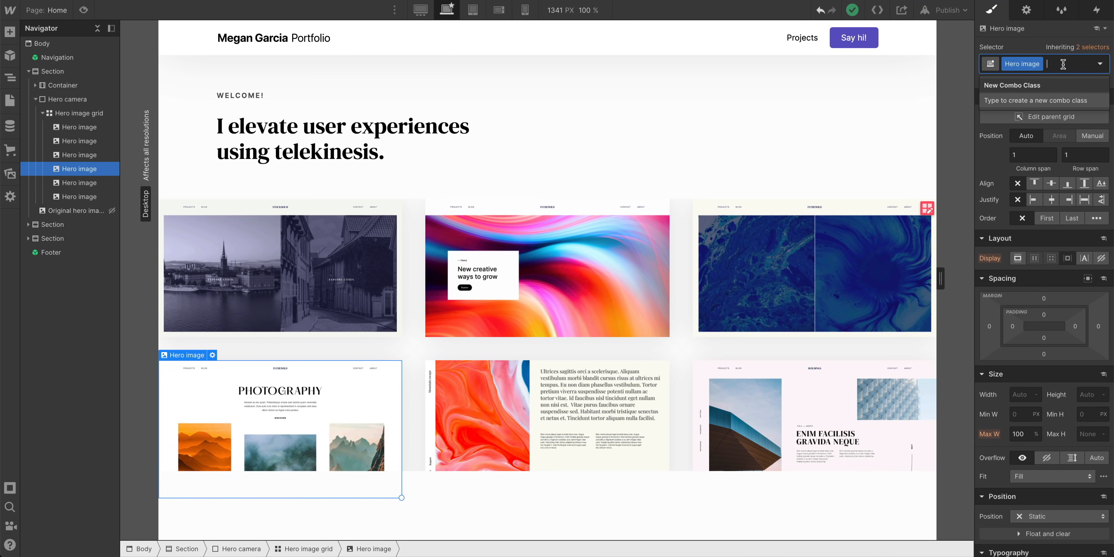
text(Bottom)
key(Return)
click(562, 411)
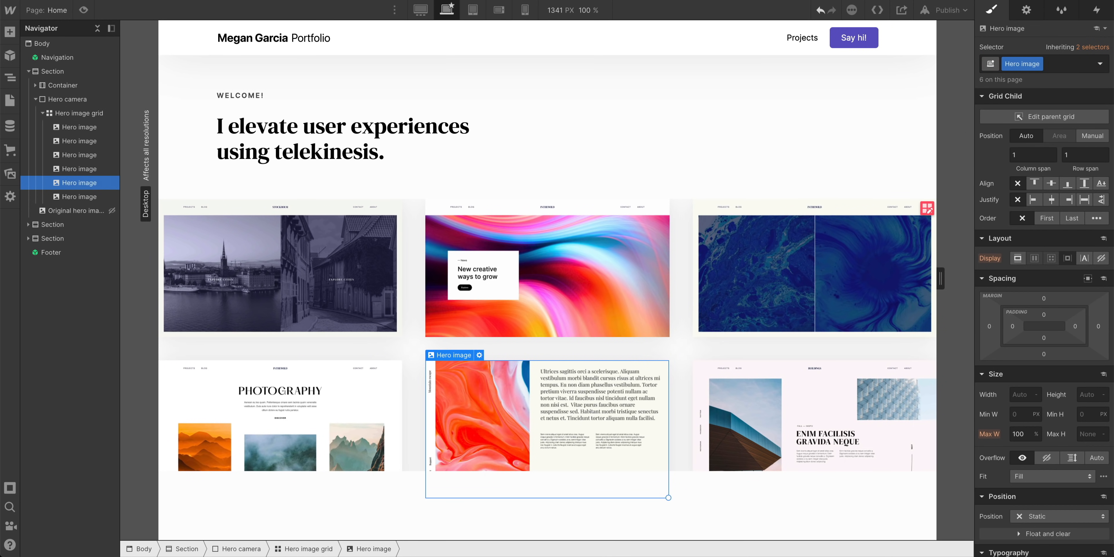
click(1055, 65)
key(Return)
click(809, 396)
click(1078, 68)
key(Return)
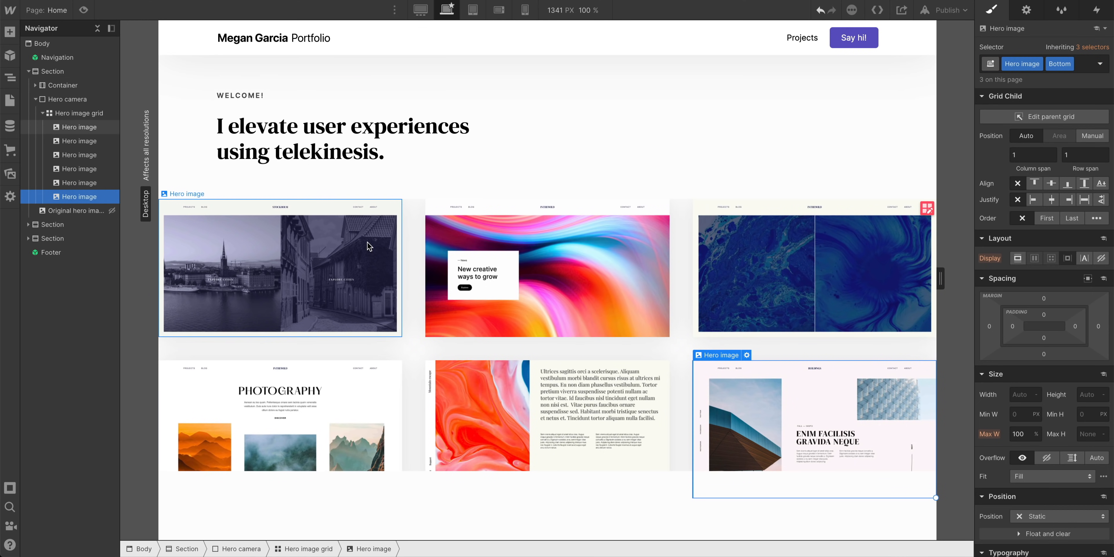
With the grid's first Hero image selected, add a While page is scrolling page trigger that uses Play scroll animation
click(263, 284)
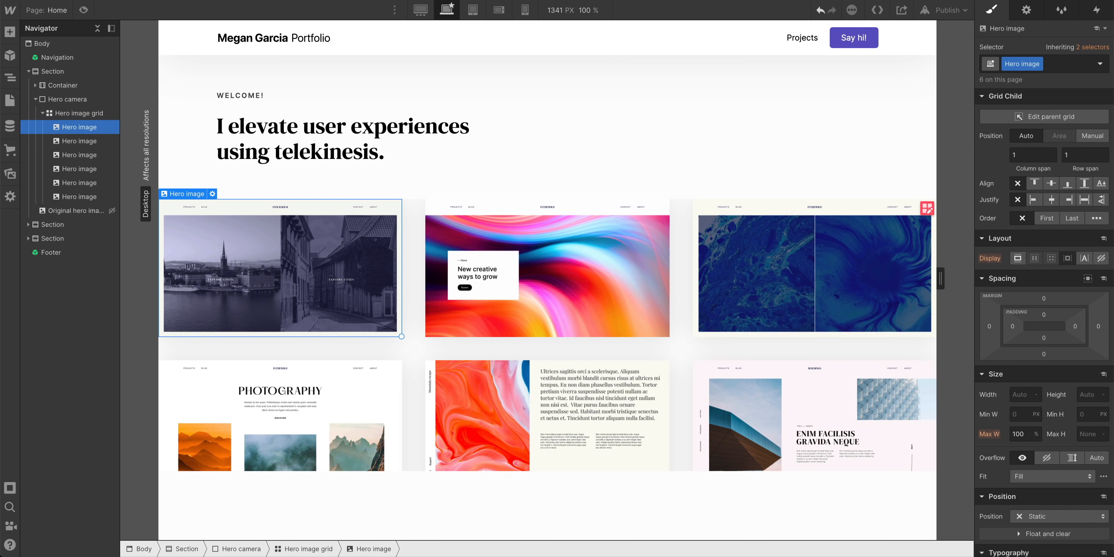
click(1097, 13)
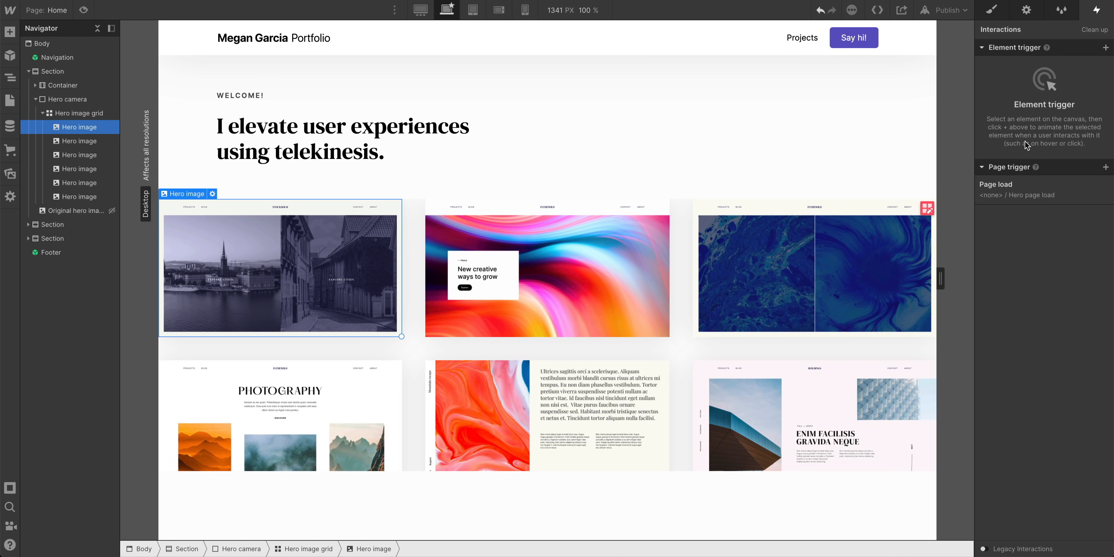
click(1106, 167)
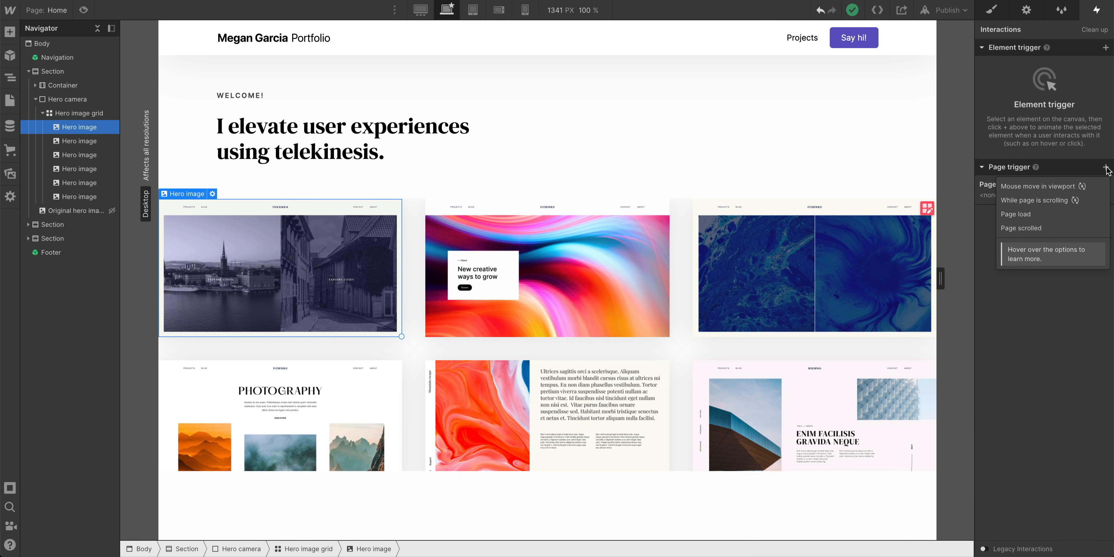
click(1055, 201)
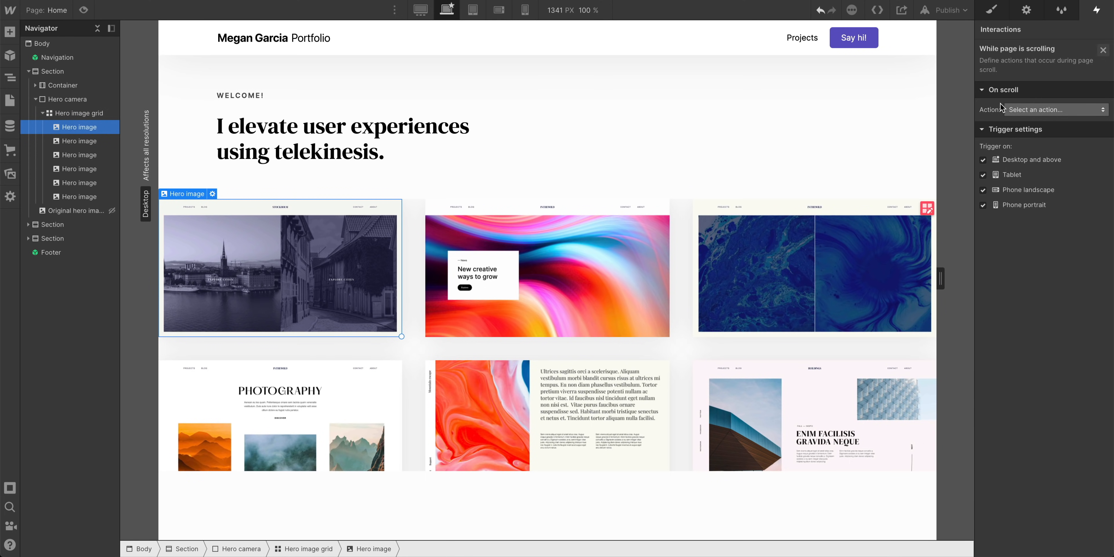
click(1037, 110)
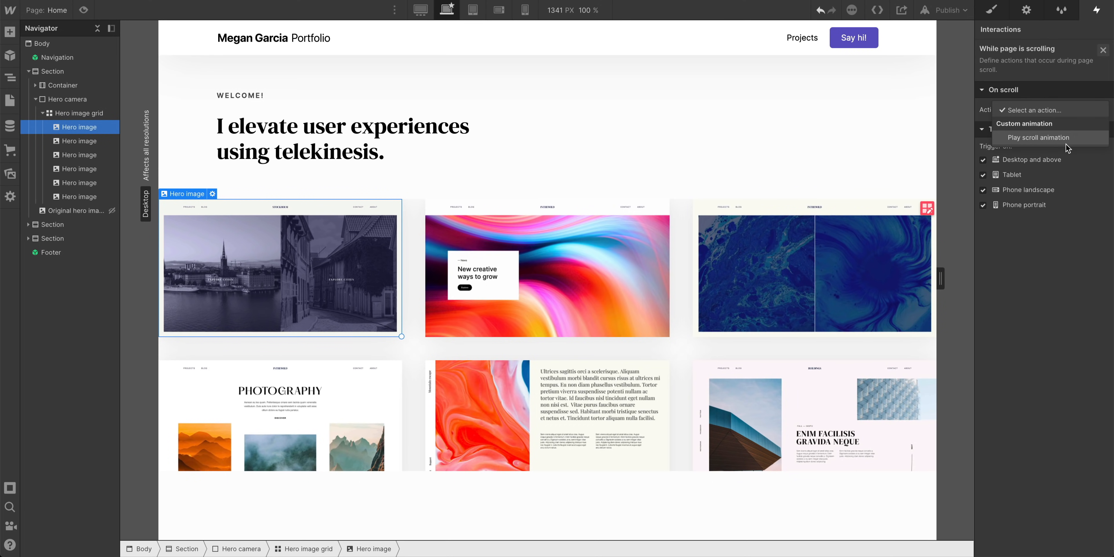
click(1073, 138)
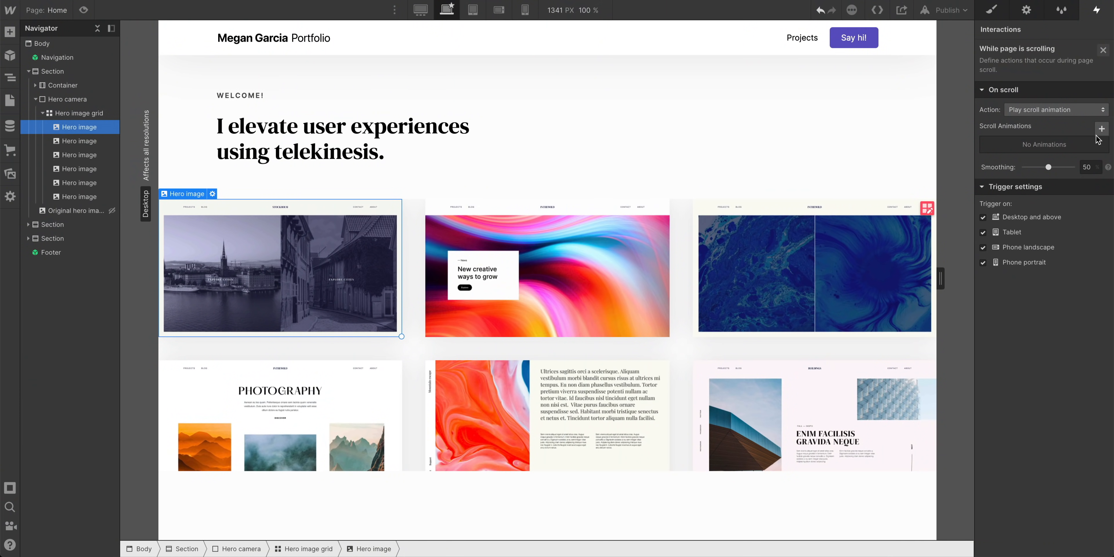
Create a new scroll animation and add a Move action for the first Hero image in the top row
click(1102, 129)
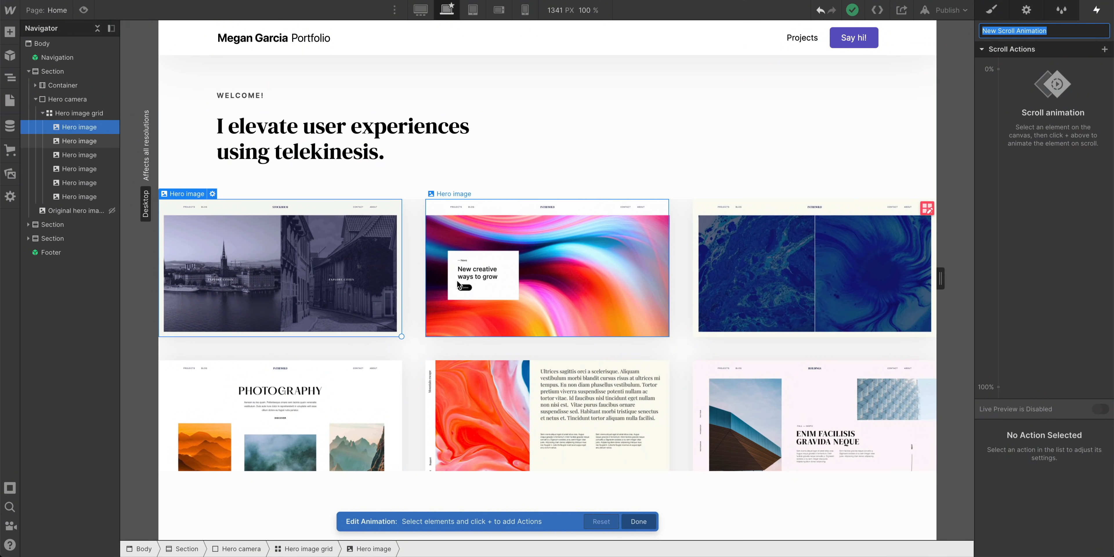
click(606, 283)
click(751, 283)
click(353, 279)
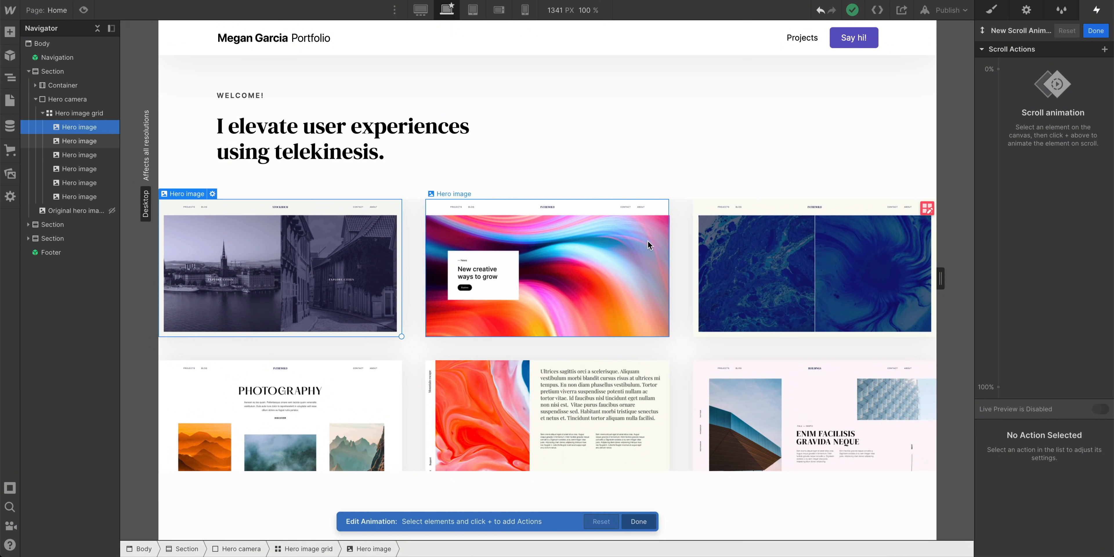
click(1104, 49)
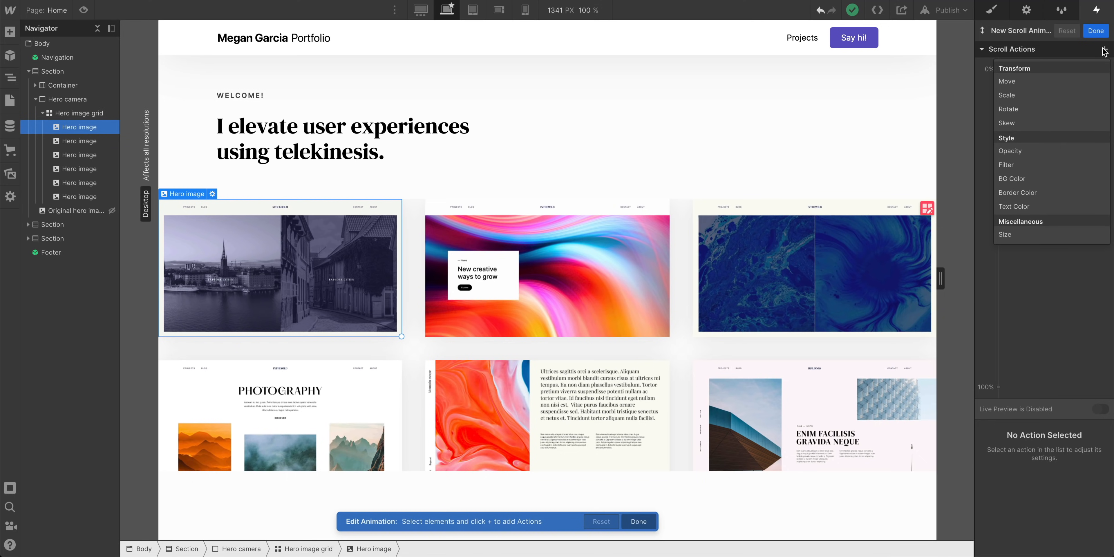
click(1062, 84)
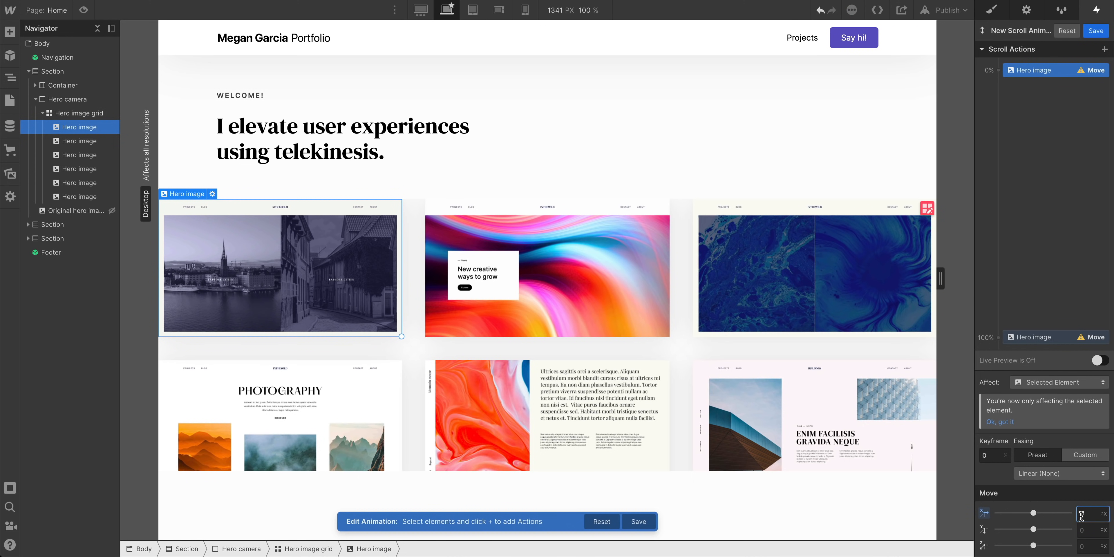
Set the first image's horizontal Move to 0 px at the 0% keyframe
drag(1033, 513, 1076, 518)
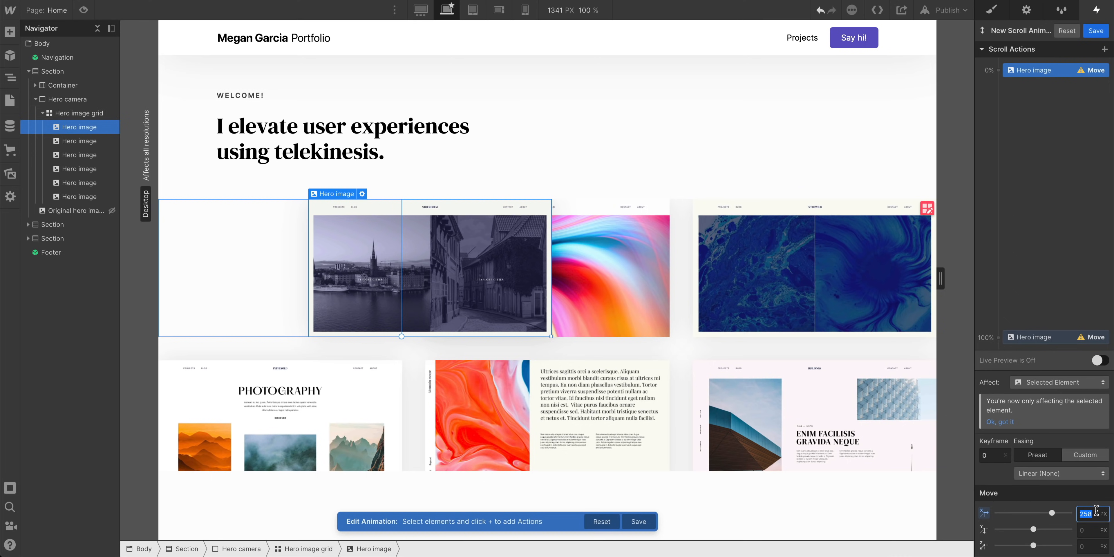
text(0)
key(Return)
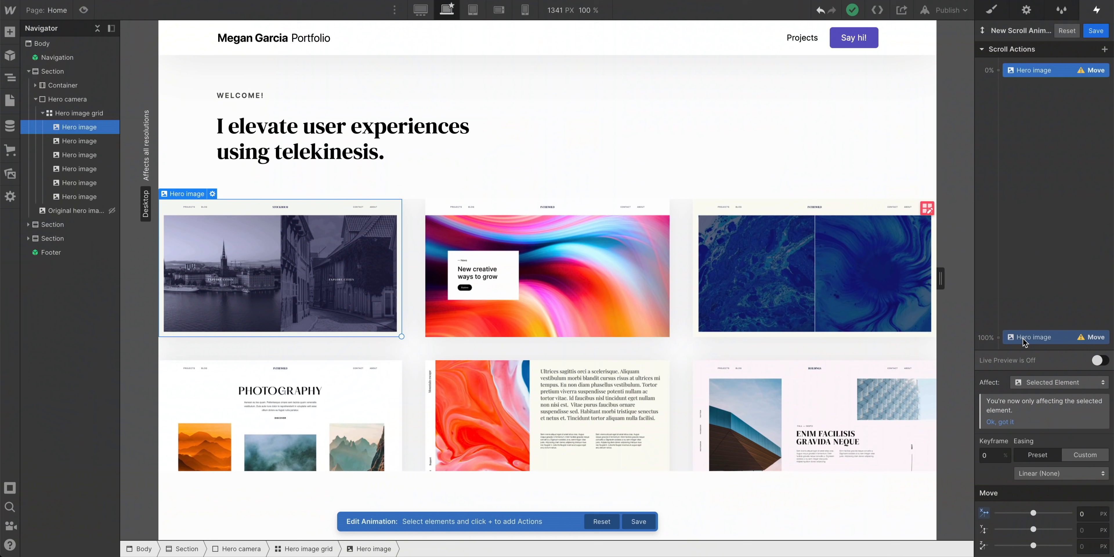
Set the first image's horizontal Move to -500 px at the 100% keyframe and test it with live preview on while scrolling
click(1022, 338)
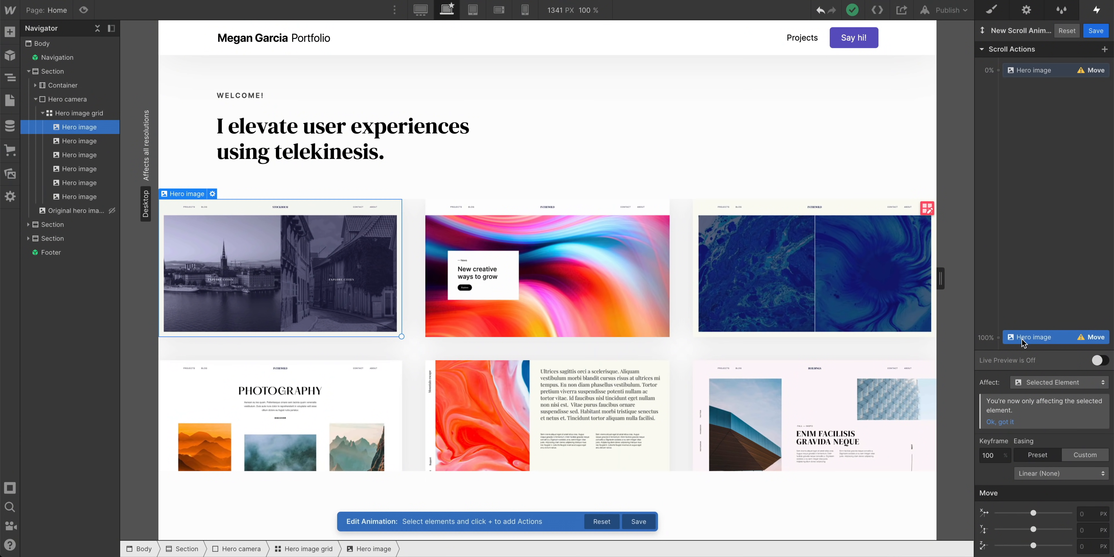
drag(1033, 513, 1027, 511)
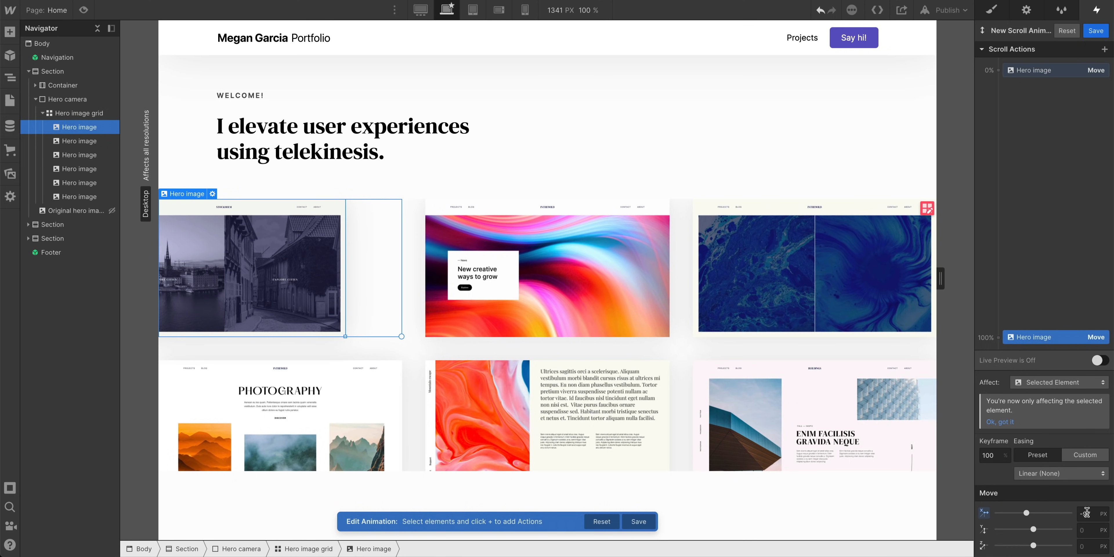
drag(1027, 511, 987, 511)
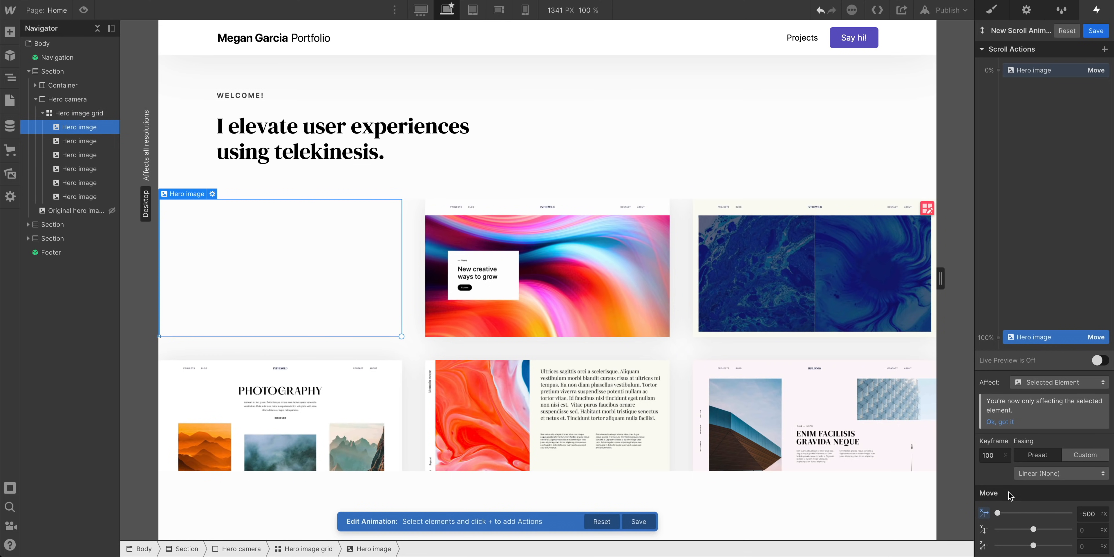
click(1099, 361)
scroll(712, 340, down, 1)
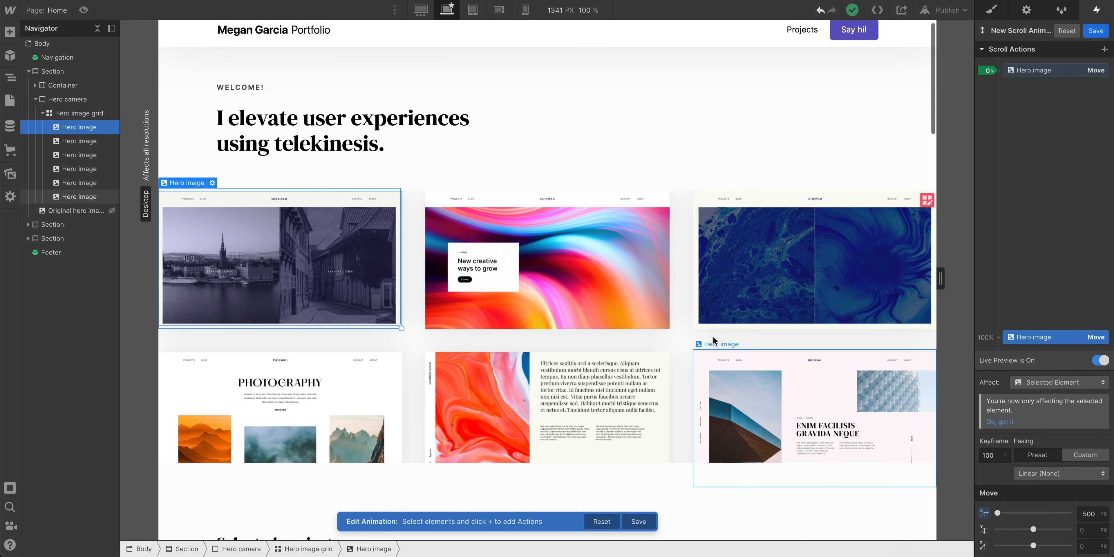
Test the first Hero image's scroll movement in live preview and in the page preview by scrolling back and forth
scroll(712, 336, down, 3)
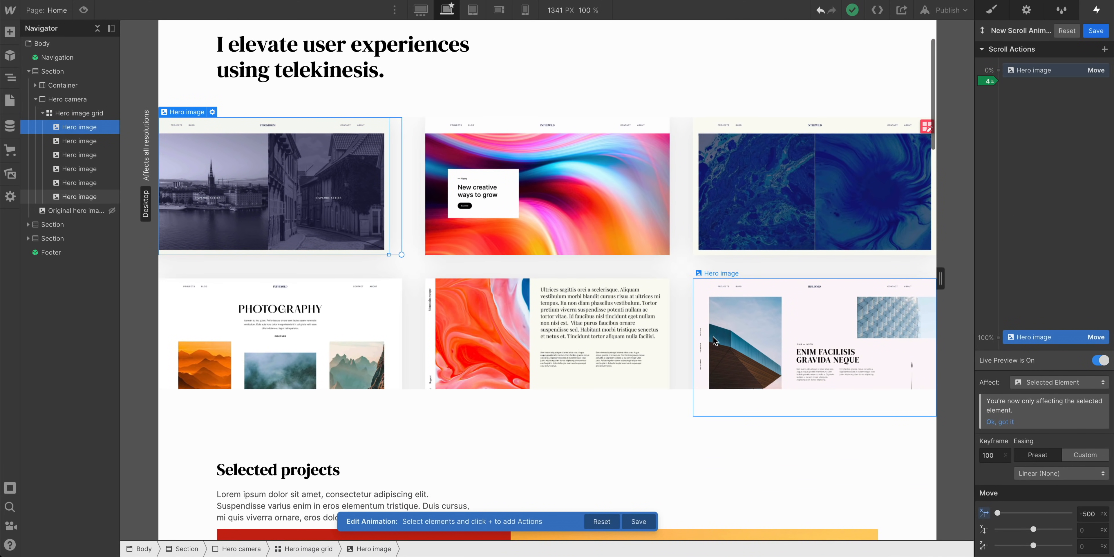
scroll(713, 336, up, 3)
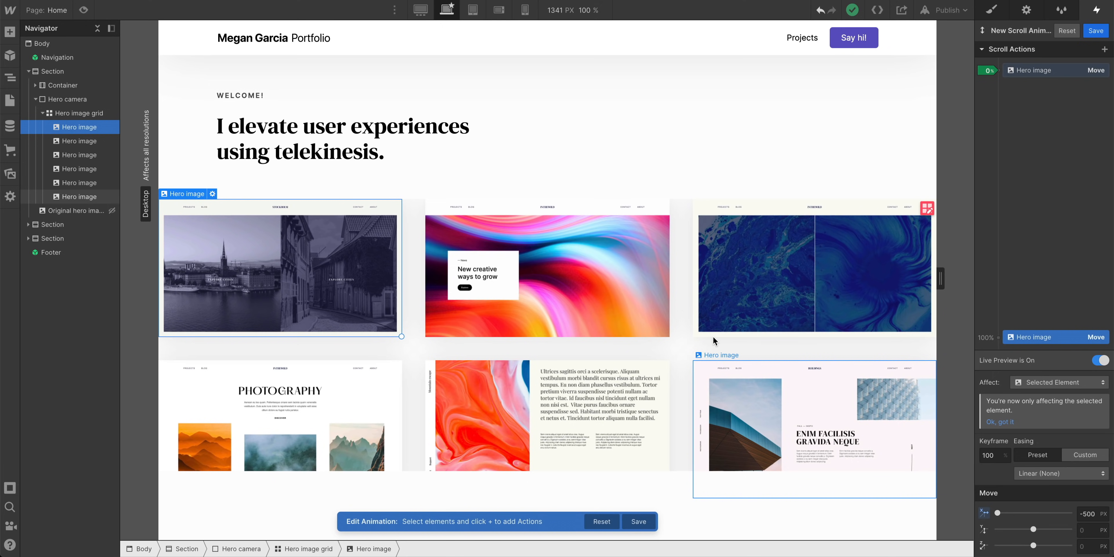
click(83, 10)
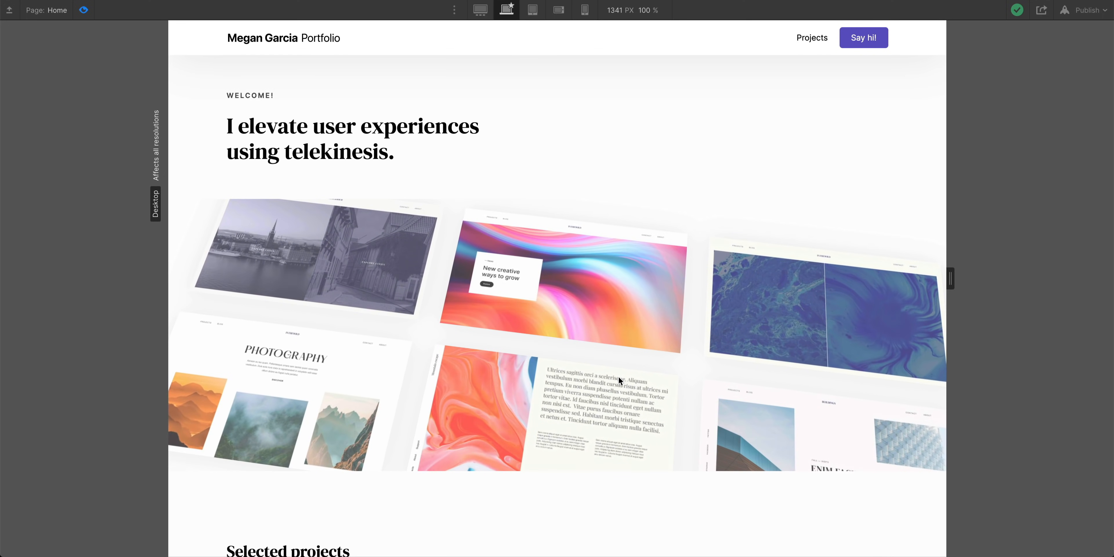
scroll(618, 375, down, 3)
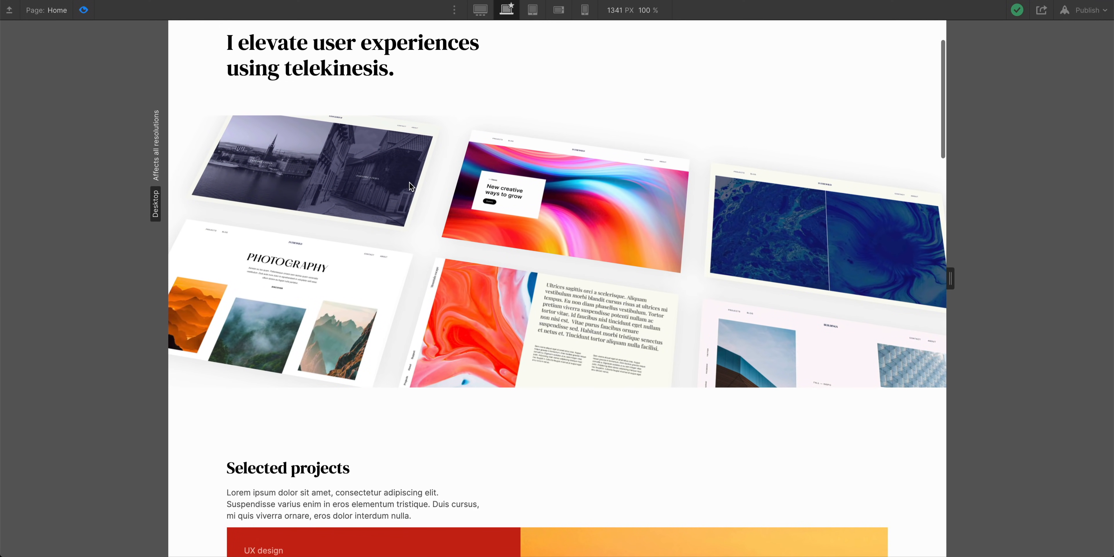
scroll(408, 181, down, 3)
scroll(406, 181, up, 3)
scroll(411, 181, down, 6)
scroll(411, 181, up, 8)
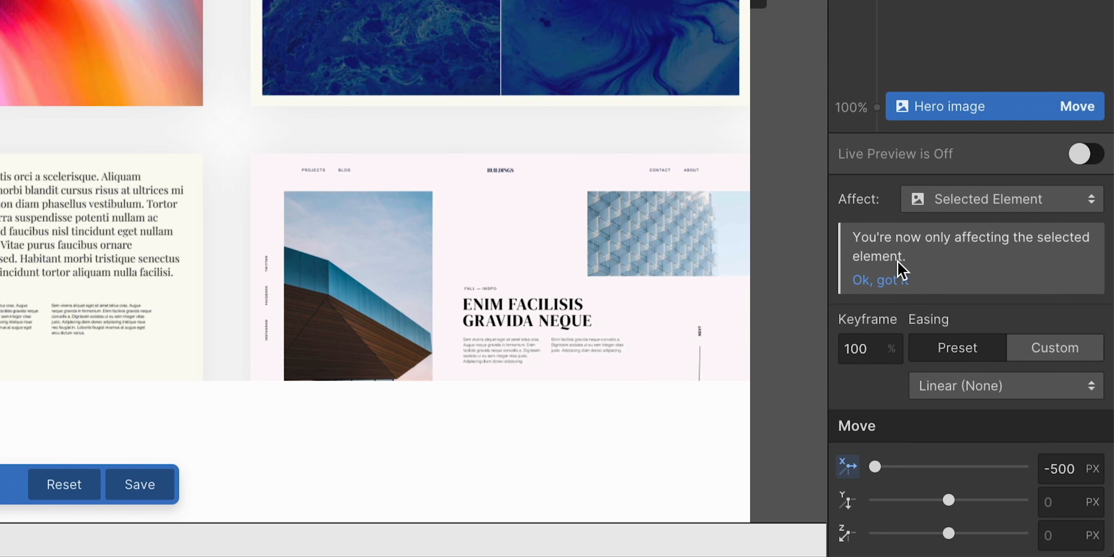
Make the Move actions affect all elements with the Hero image class, and test the scrolling in page preview
click(890, 279)
click(969, 285)
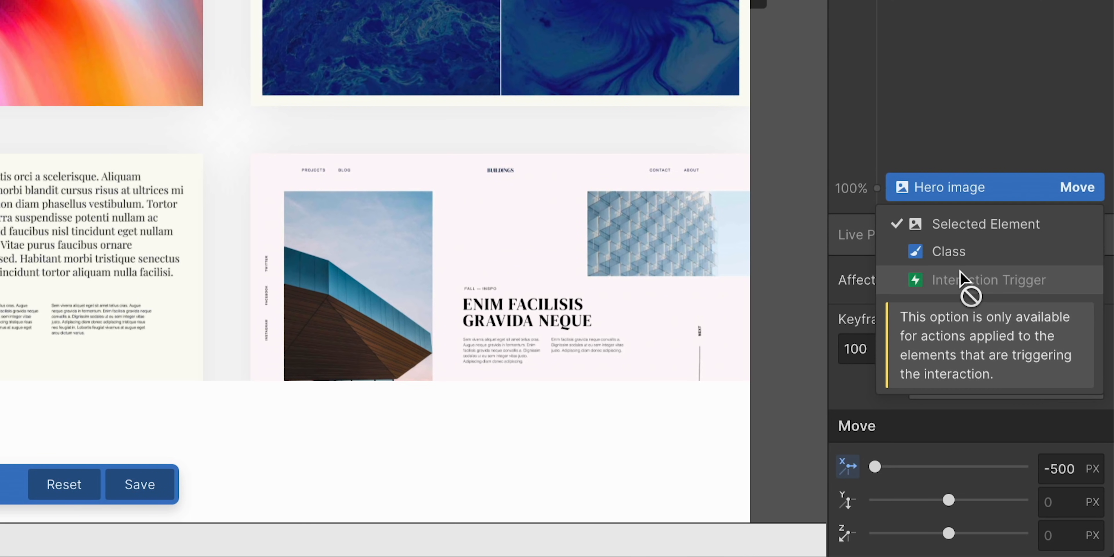
click(963, 258)
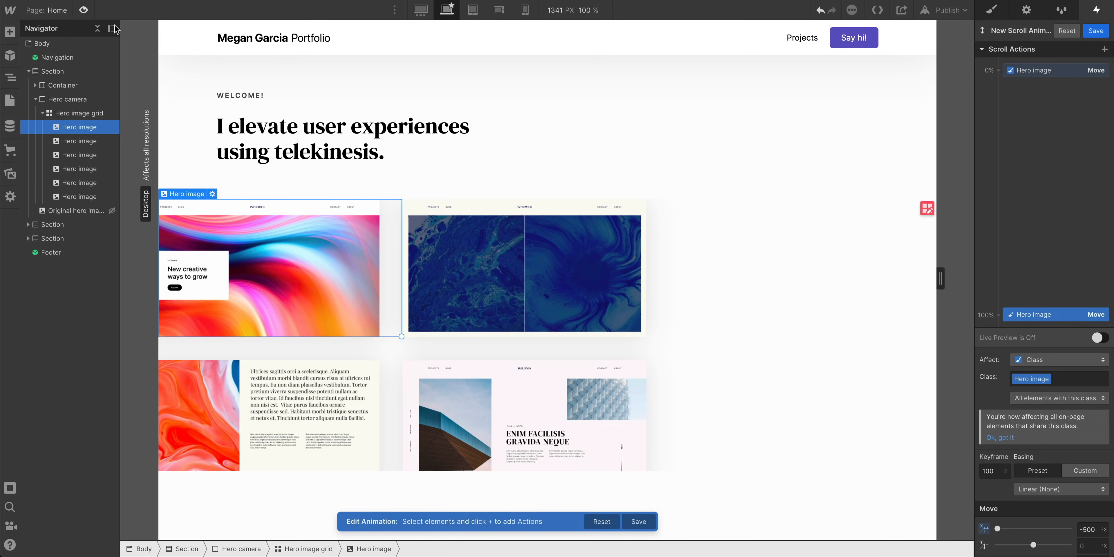
click(83, 10)
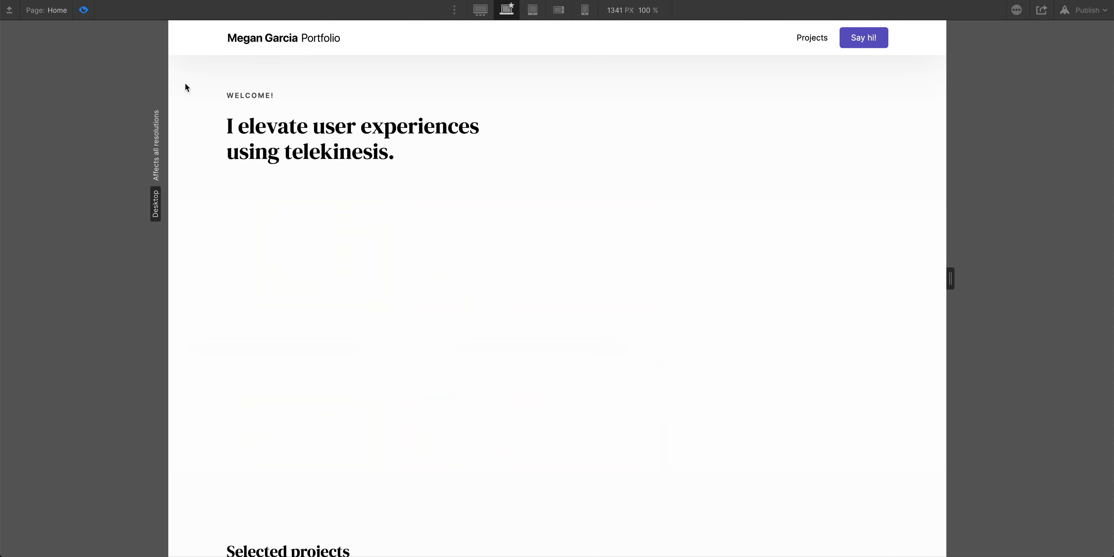
scroll(701, 297, down, 3)
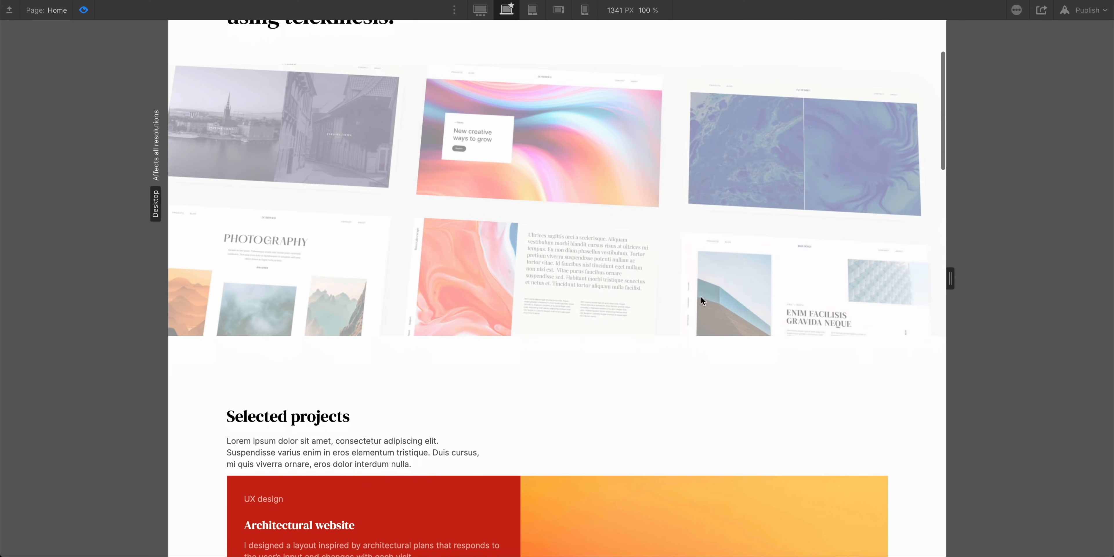
scroll(701, 297, down, 3)
scroll(701, 297, up, 4)
scroll(703, 299, up, 2)
scroll(704, 298, down, 3)
scroll(703, 298, up, 3)
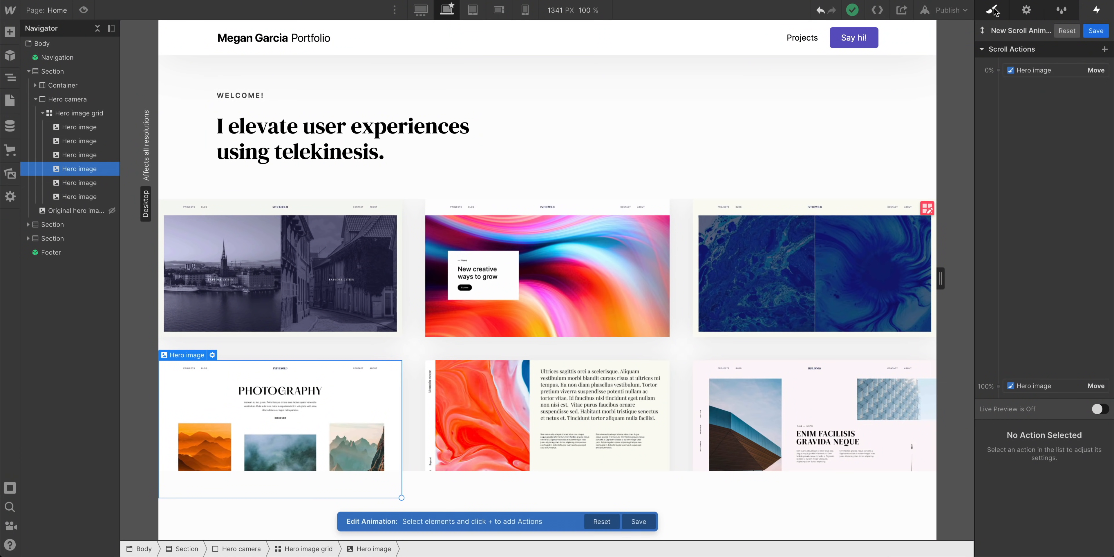
Check the classes of the first bottom-row image and rename the page's scroll animation as Hero scroll animation
click(994, 9)
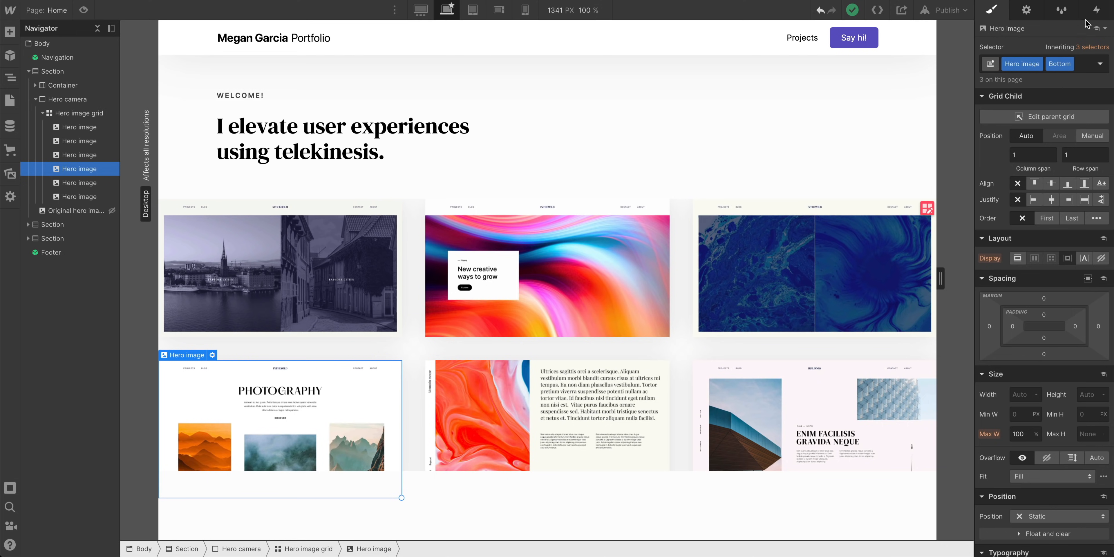
click(1096, 10)
click(1029, 213)
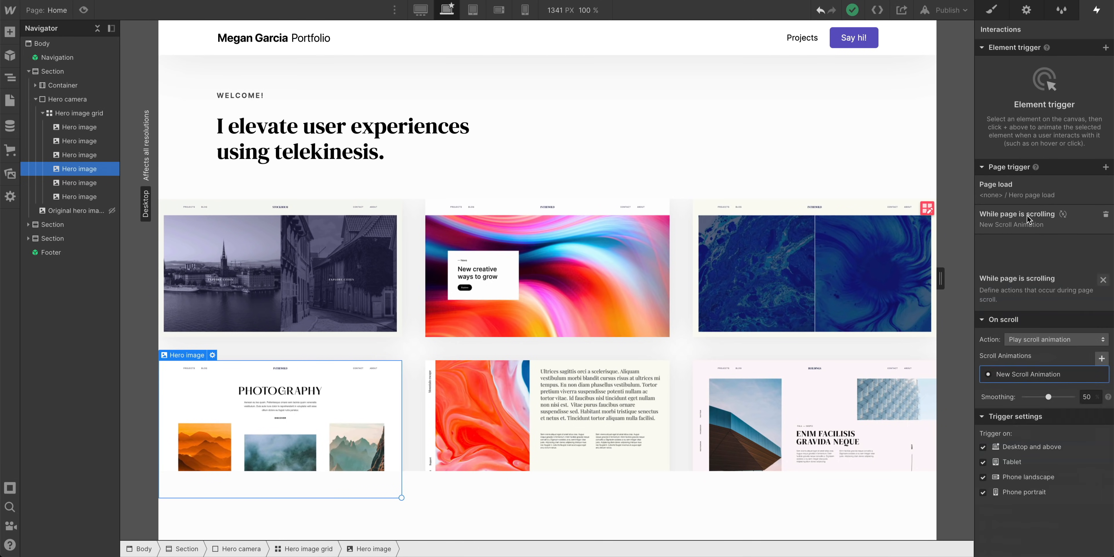
click(1031, 149)
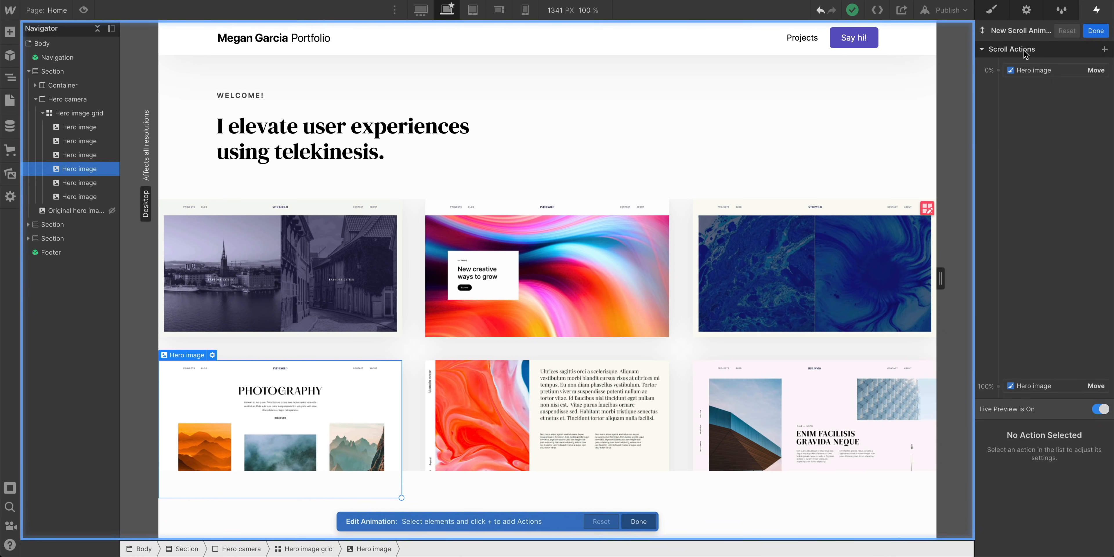
click(1023, 33)
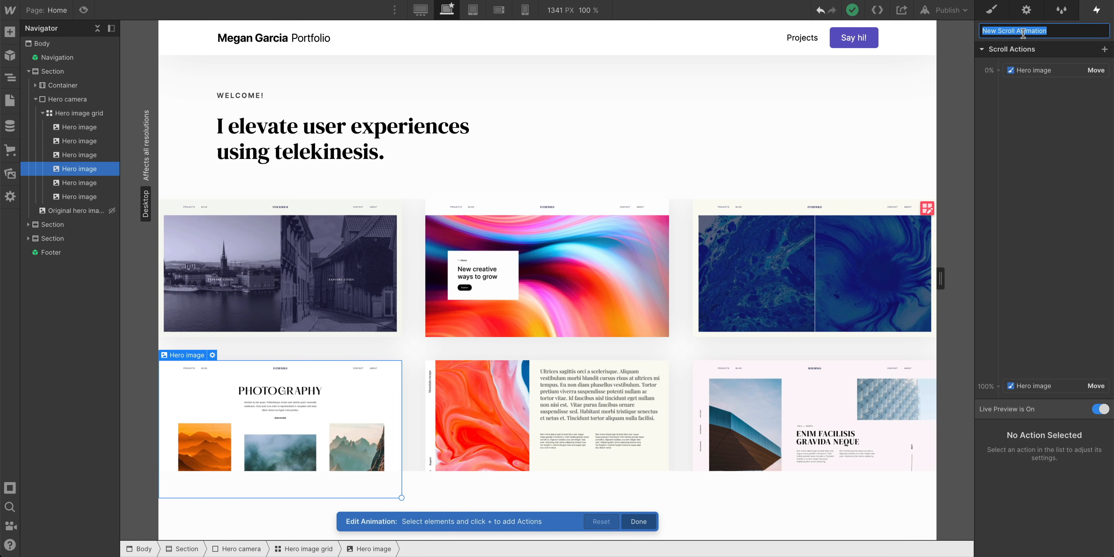
text(Hero scroll animation)
key(Return)
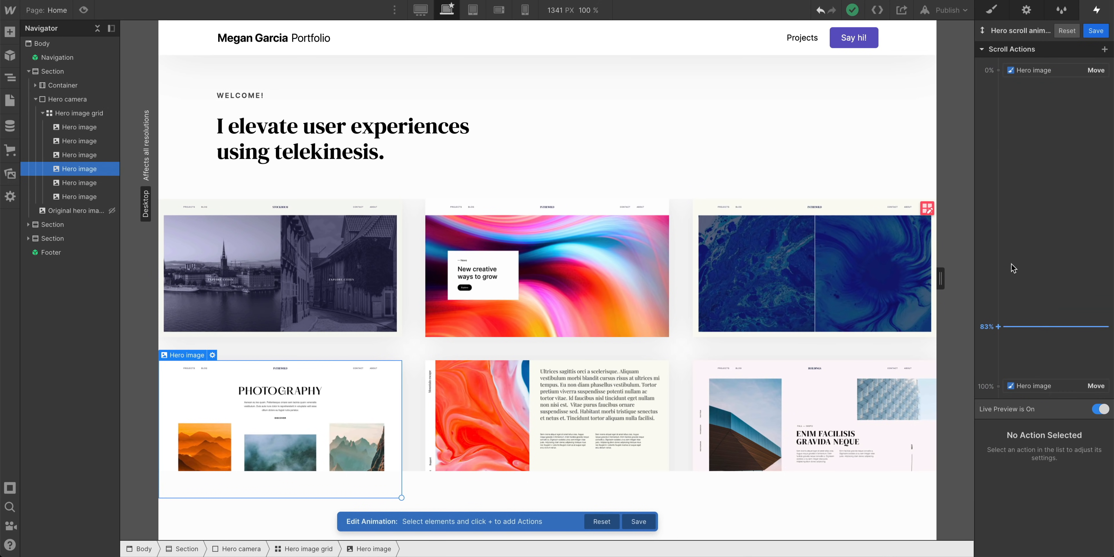
Add horizontal Move actions for the first bottom-row image: 0 px at the 0% keyframe and 500 px at 100%
click(999, 70)
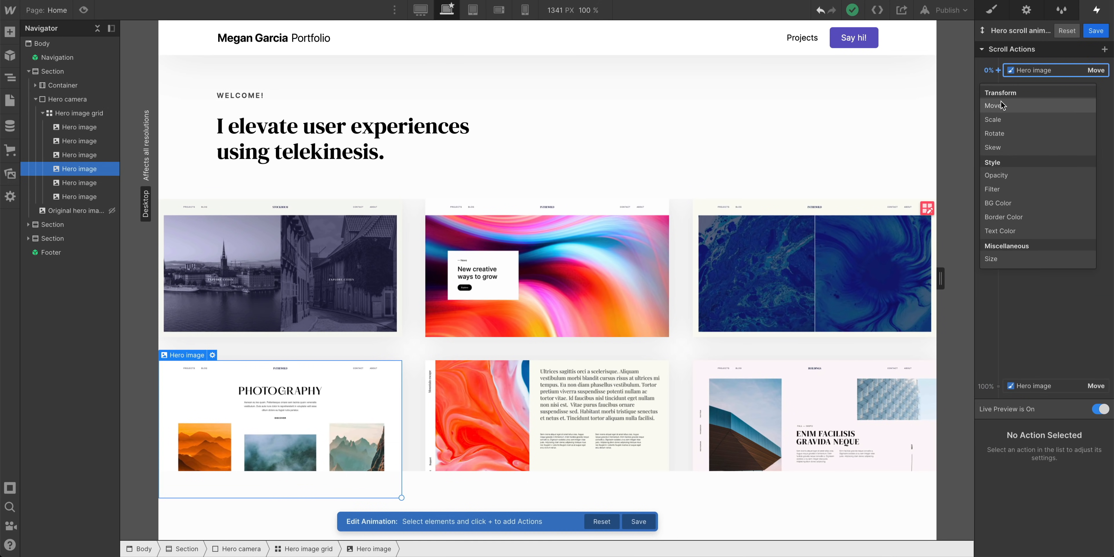
click(1000, 101)
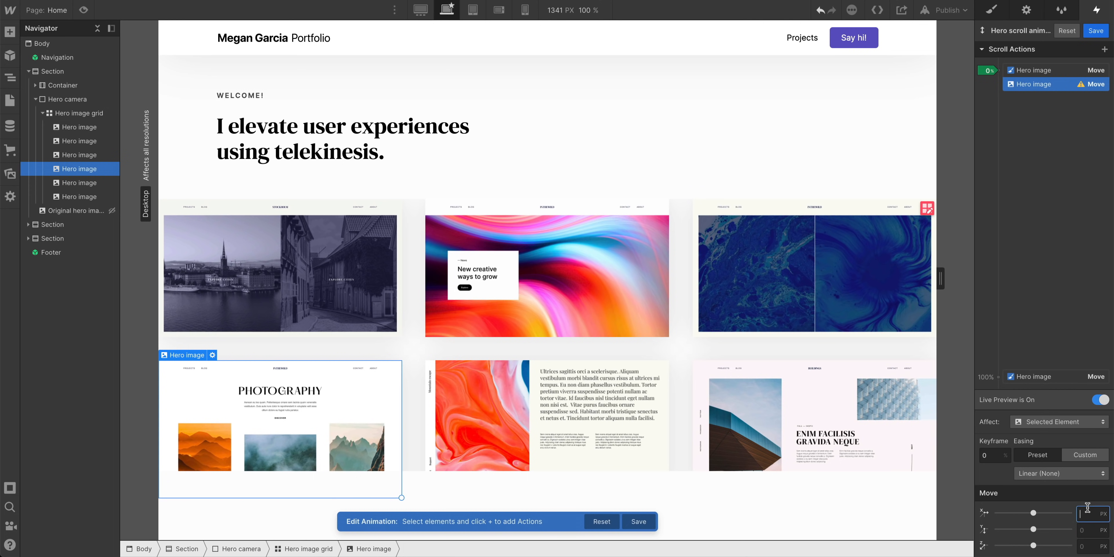
click(998, 377)
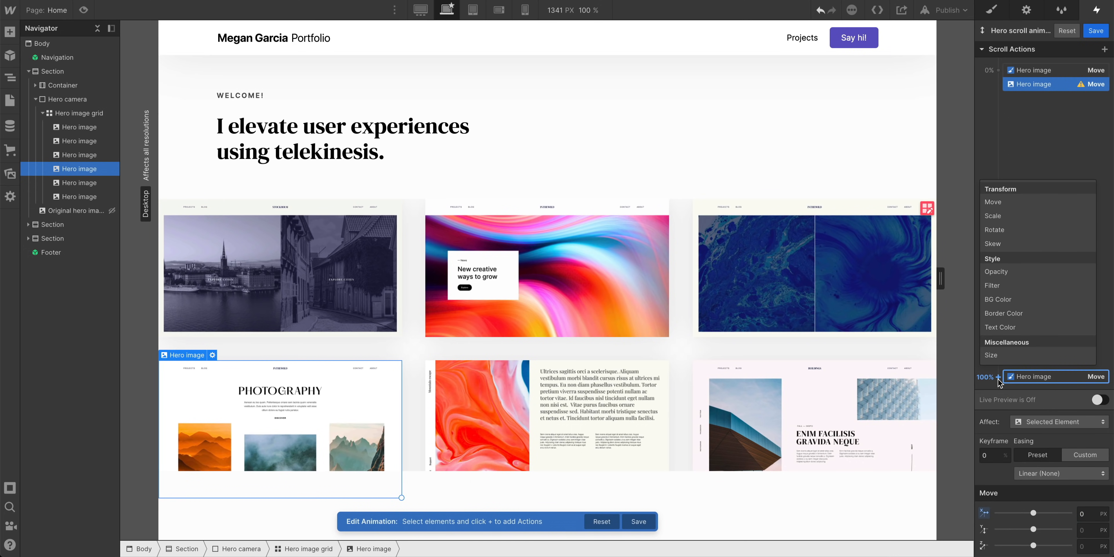
click(1038, 209)
drag(1034, 514, 1082, 516)
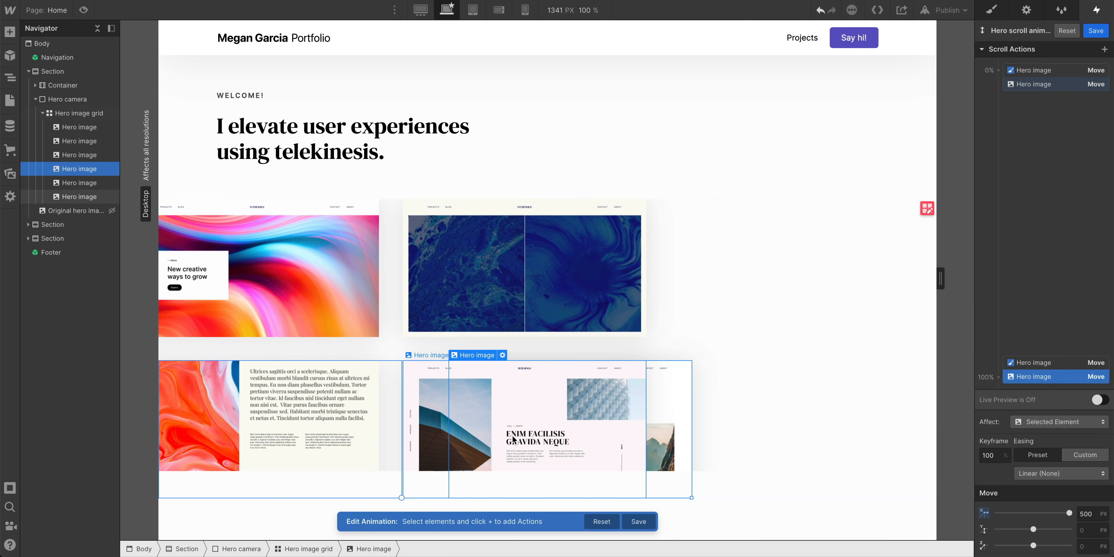
Make the bottom-row Move actions affect the Hero image Bottom class, test scrolling in page preview, and save the animation
click(1028, 425)
click(1035, 408)
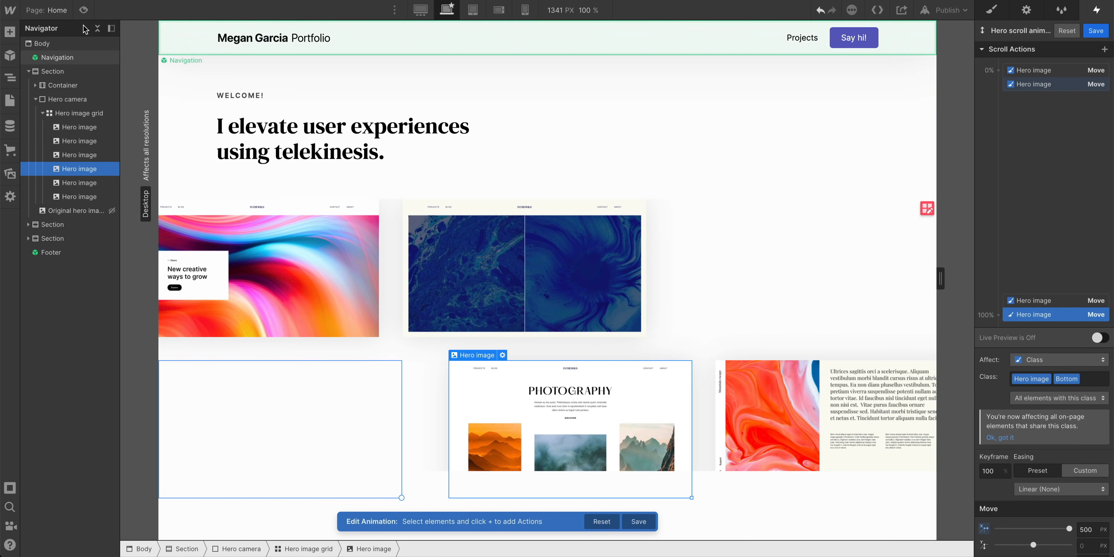
click(84, 9)
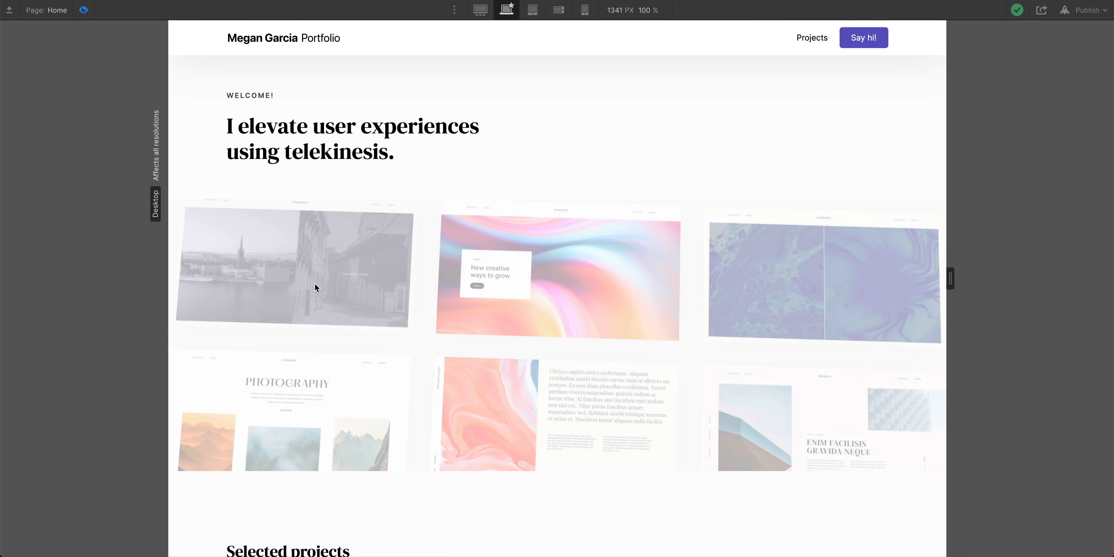
scroll(767, 527, down, 5)
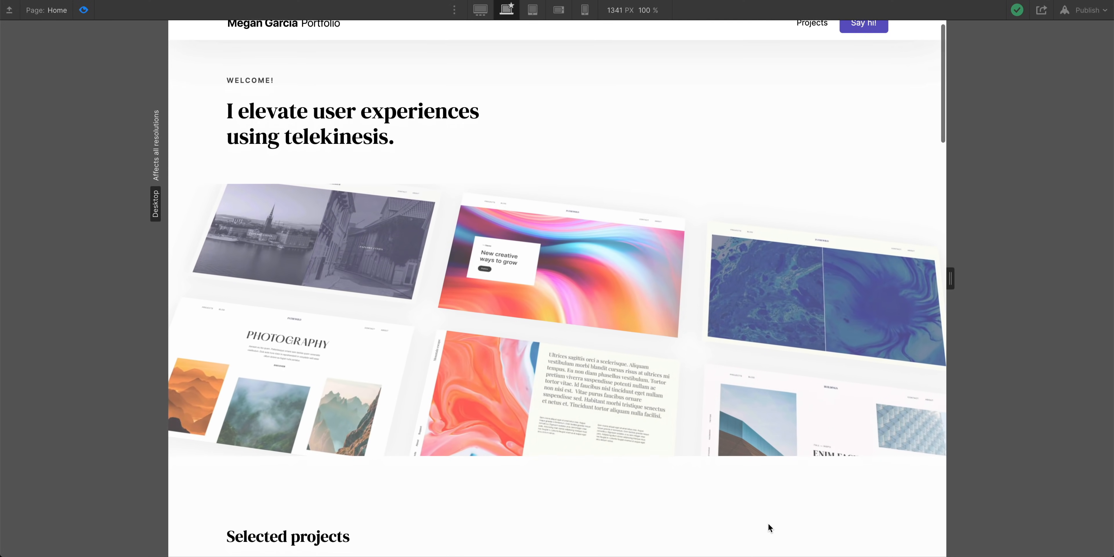
scroll(769, 522, up, 5)
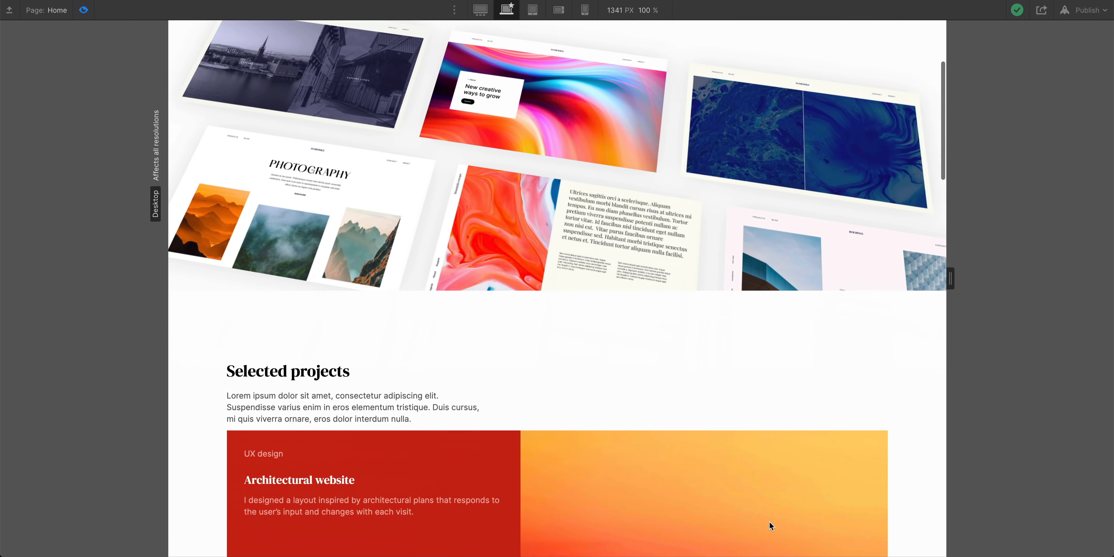
scroll(769, 522, down, 3)
scroll(769, 520, up, 3)
scroll(769, 520, down, 4)
scroll(769, 519, up, 3)
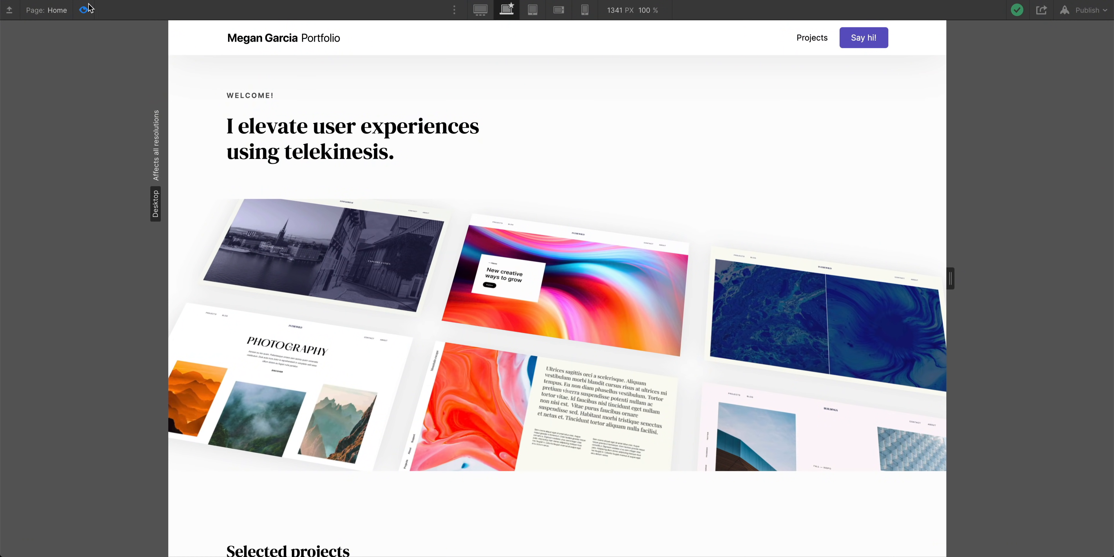
click(87, 9)
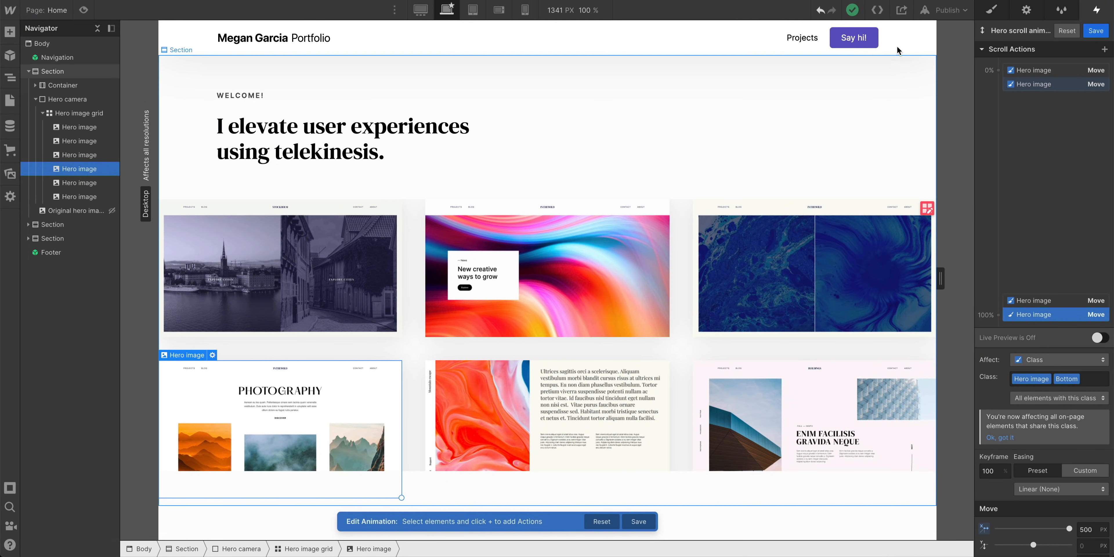
click(1095, 31)
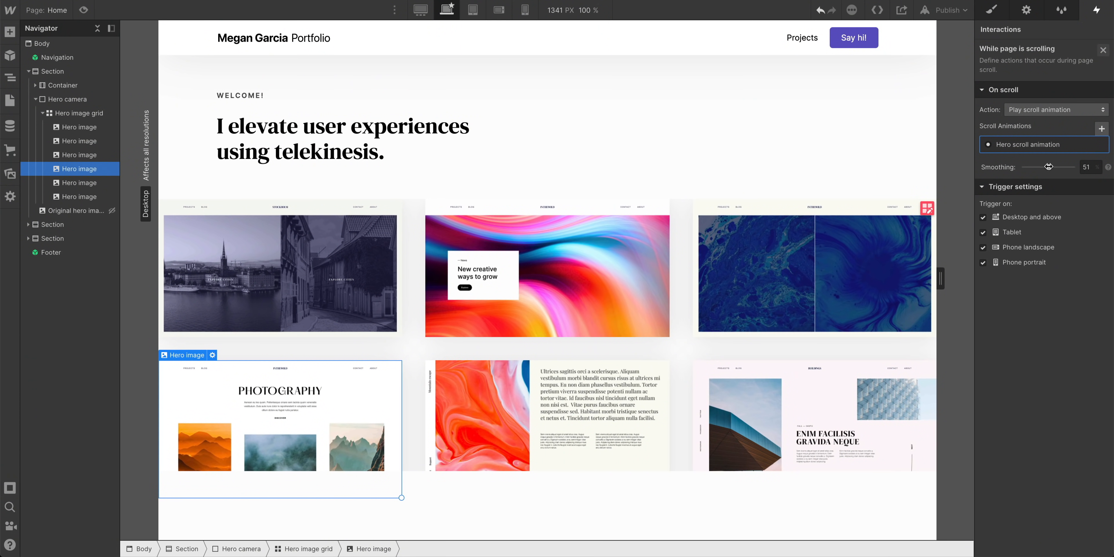
Lower the scroll animation's smoothing to near its minimum and test its response while scrolling in page preview
drag(1050, 167, 1025, 167)
click(83, 9)
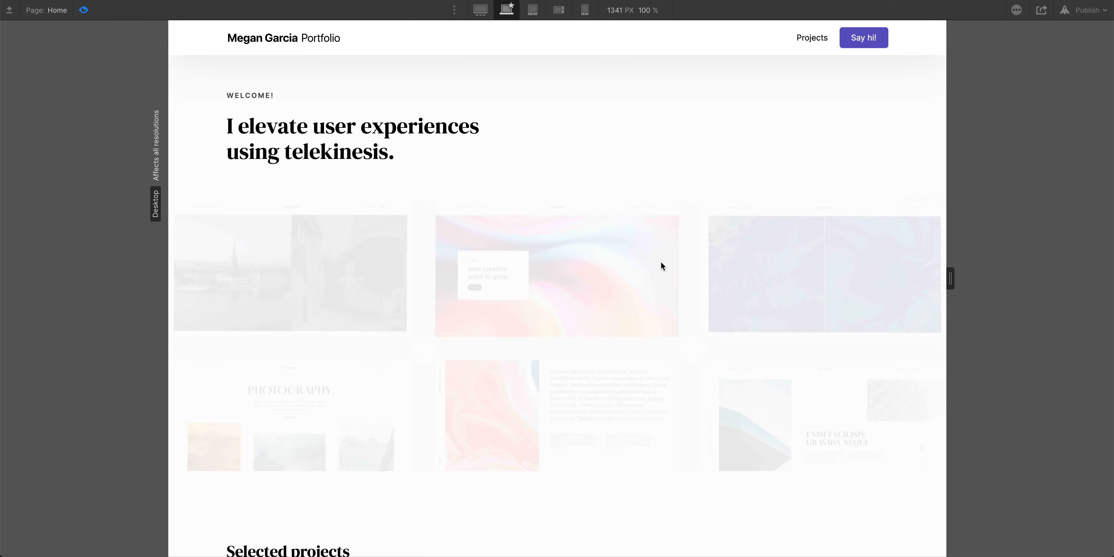
scroll(708, 305, down, 3)
scroll(708, 299, up, 3)
scroll(711, 299, down, 3)
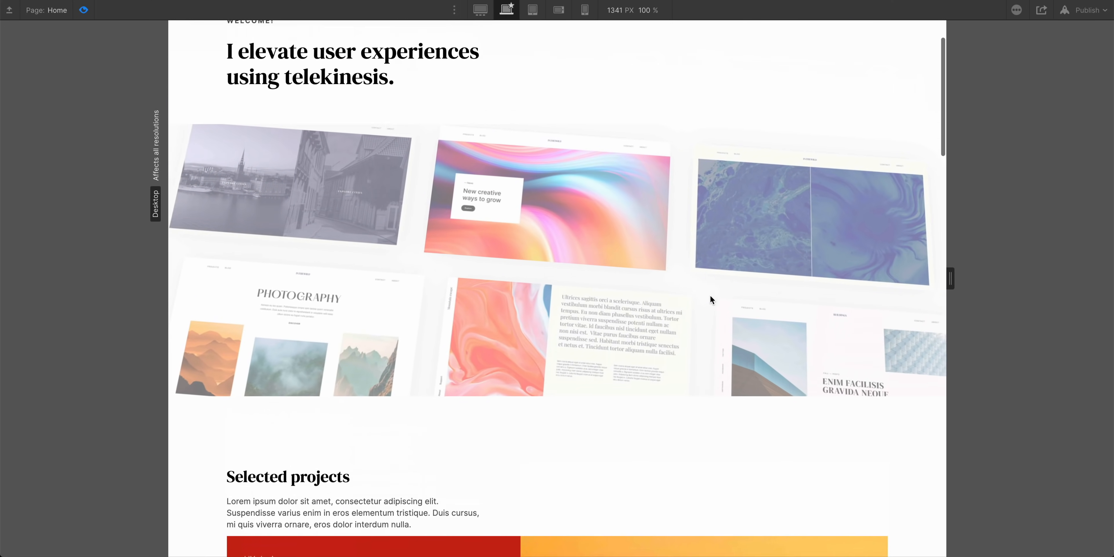
scroll(712, 300, up, 3)
scroll(713, 299, down, 5)
scroll(712, 299, up, 3)
scroll(712, 300, down, 3)
scroll(712, 299, up, 3)
scroll(713, 299, down, 3)
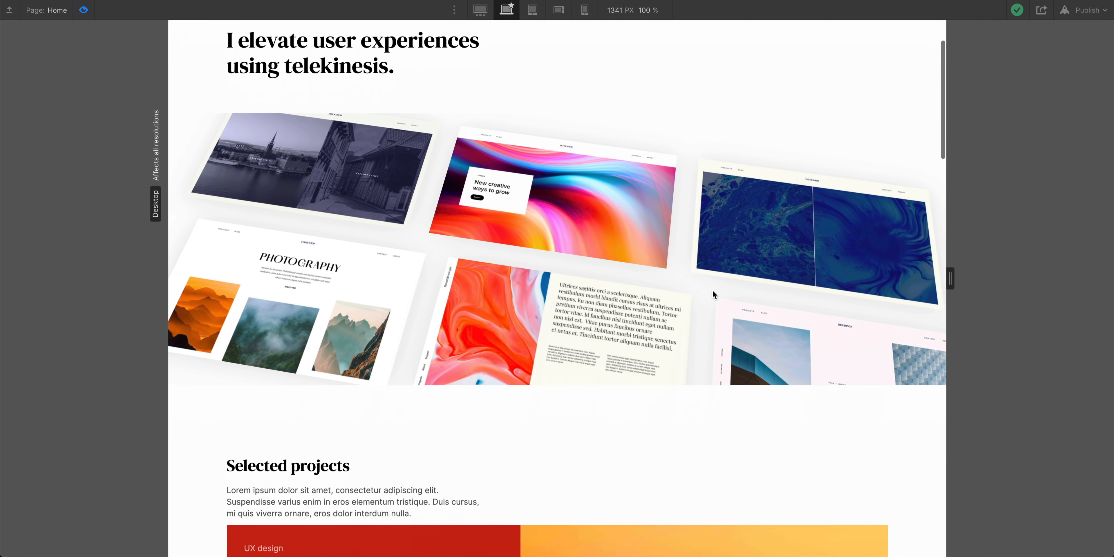
scroll(713, 290, up, 2)
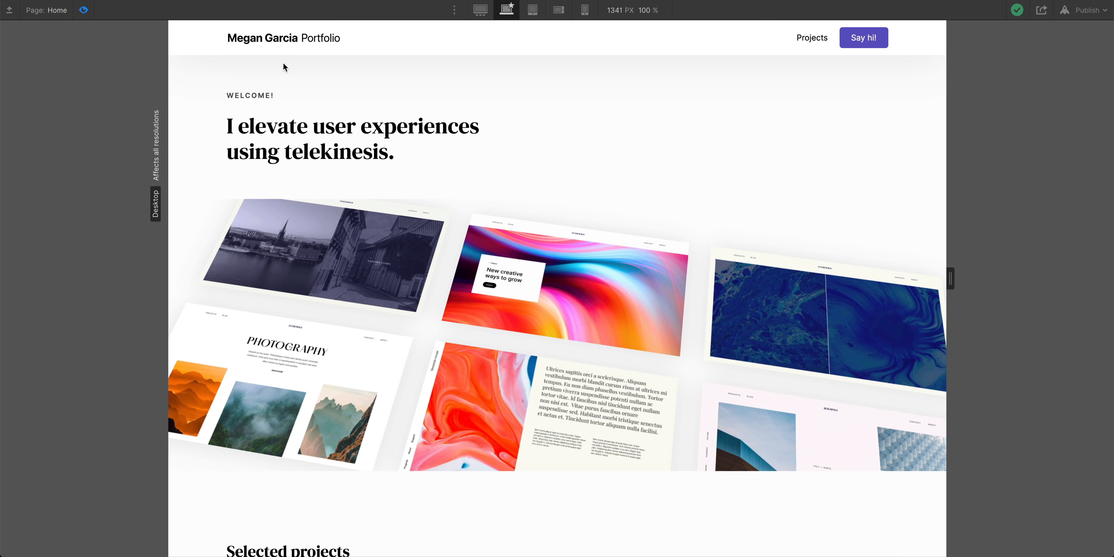
click(84, 10)
Set the Hero scroll animation's smoothing to 85 and test it by scrolling in page preview
drag(1025, 168, 1065, 168)
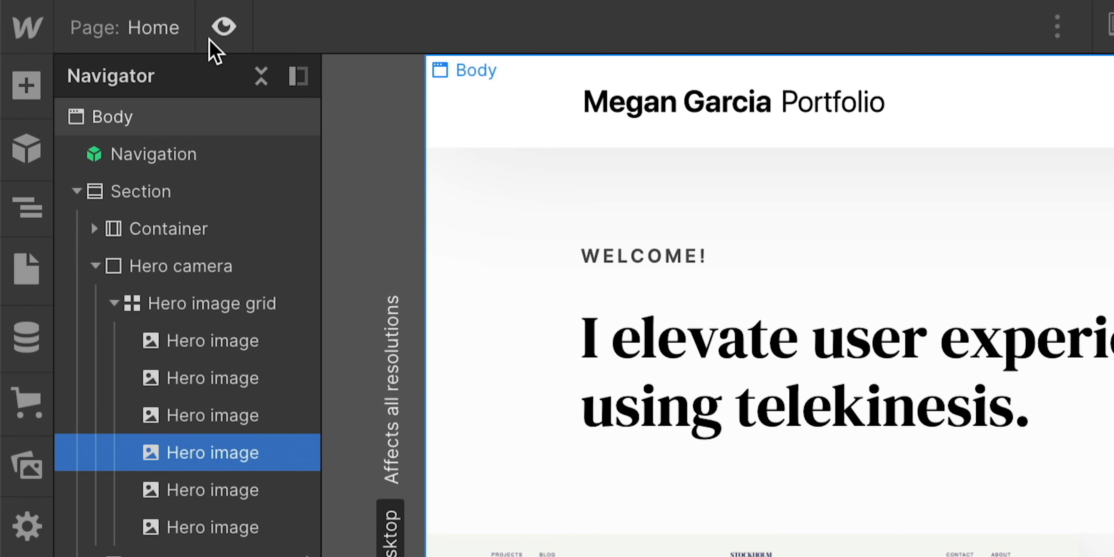
click(84, 10)
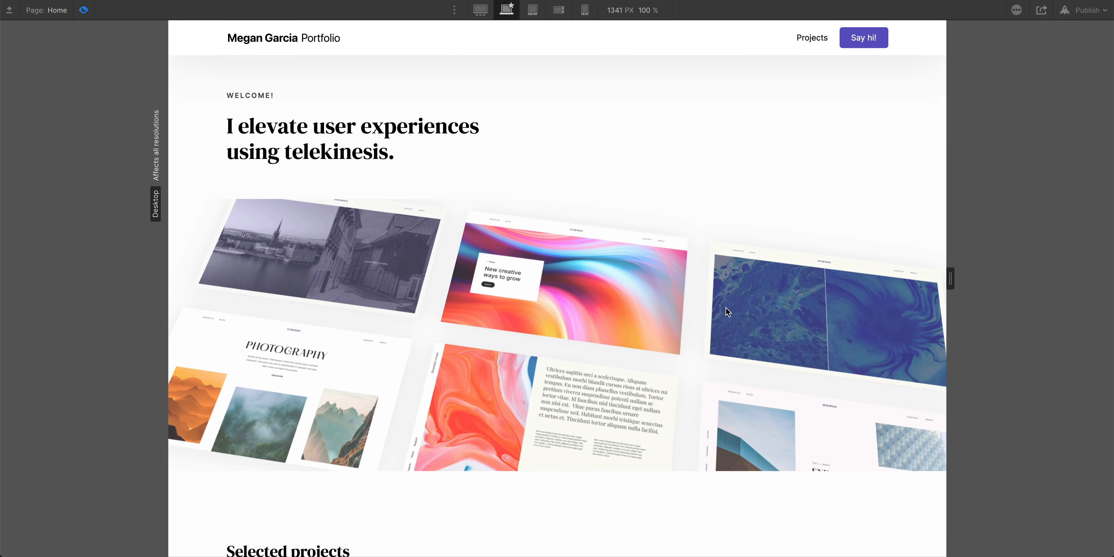
scroll(726, 308, down, 3)
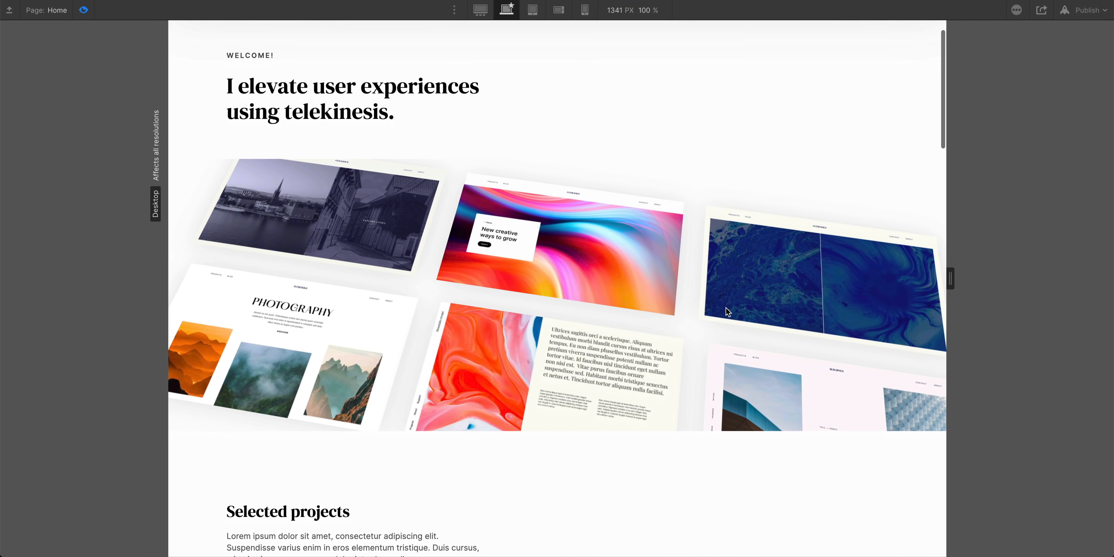
scroll(726, 310, down, 5)
scroll(725, 311, down, 2)
scroll(726, 311, up, 6)
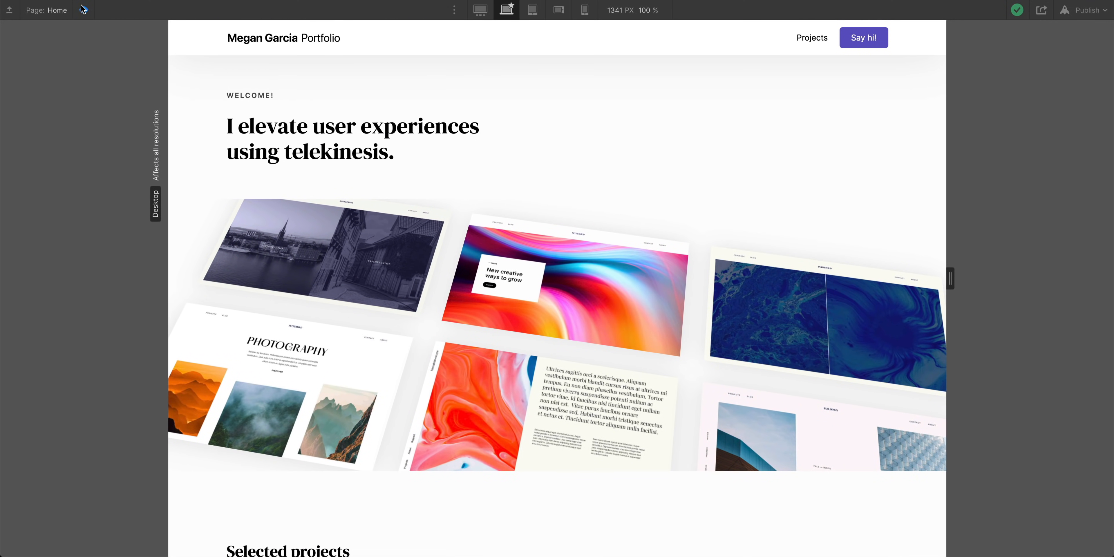
click(83, 8)
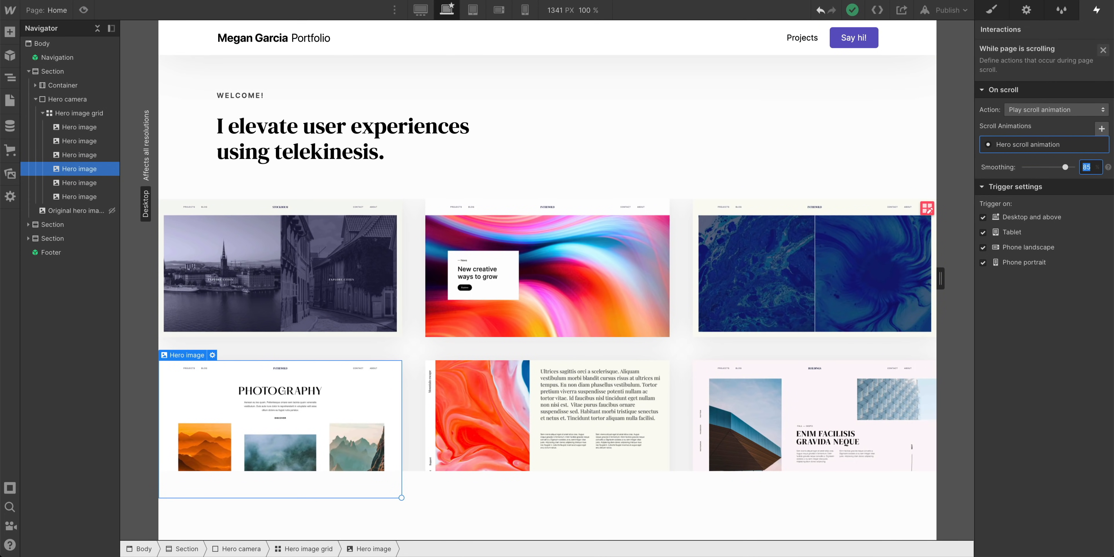
Scroll through the page in preview repeatedly to examine how the two hero image rows respond, and return to the canvas
click(84, 10)
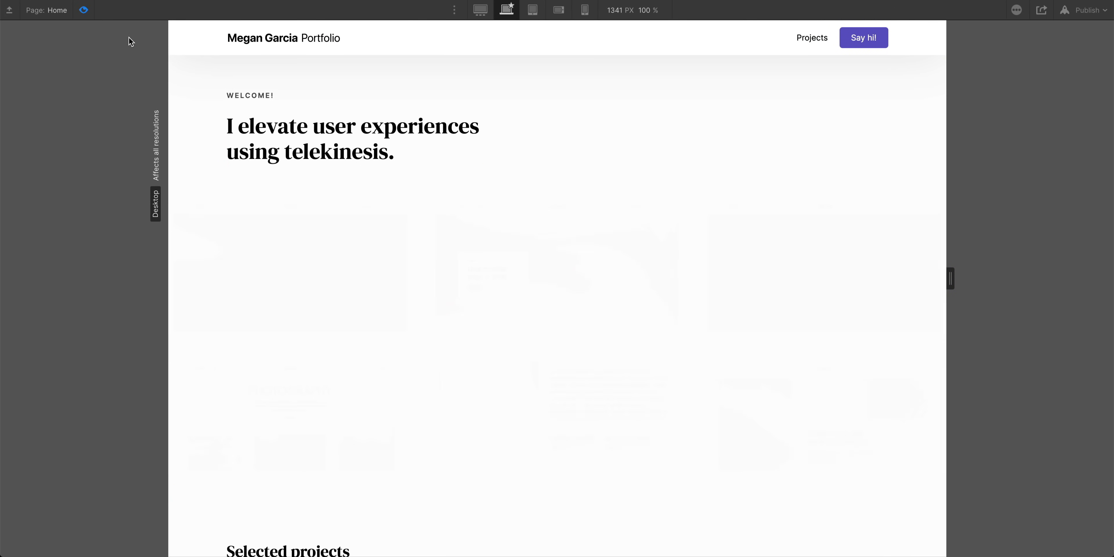
scroll(482, 260, down, 3)
scroll(483, 260, up, 3)
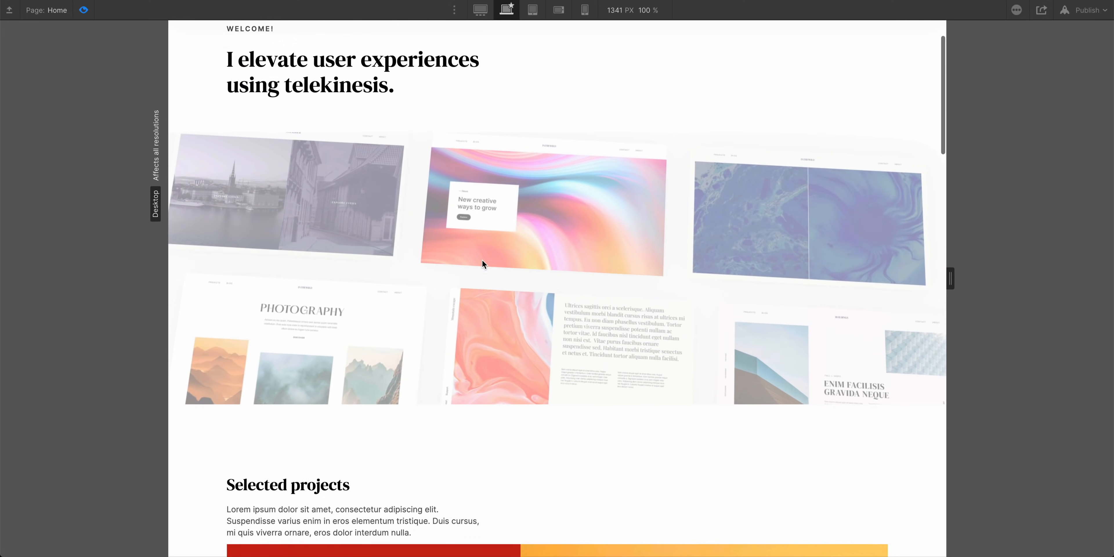
scroll(482, 260, down, 3)
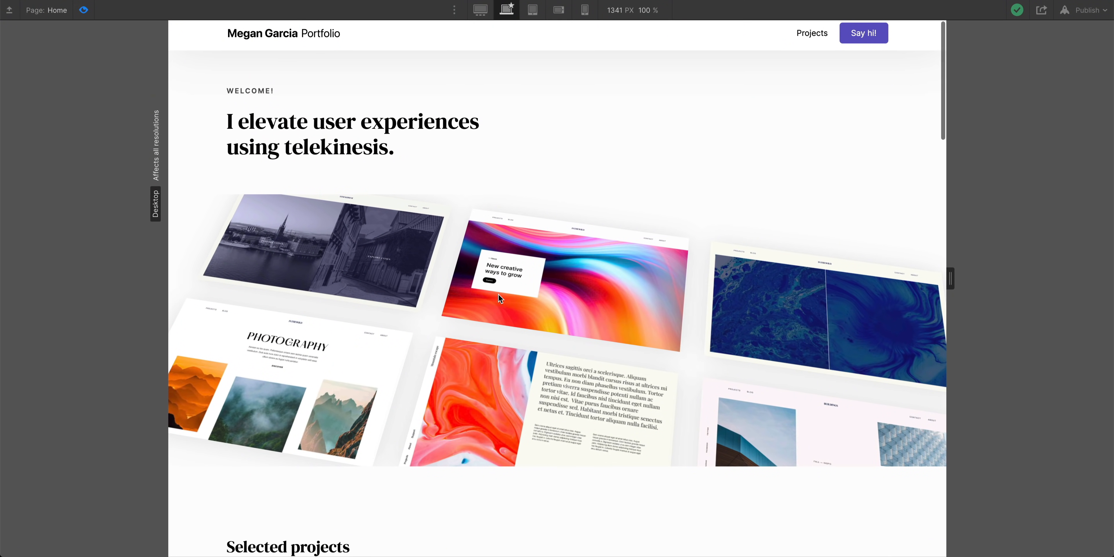
scroll(498, 295, down, 10)
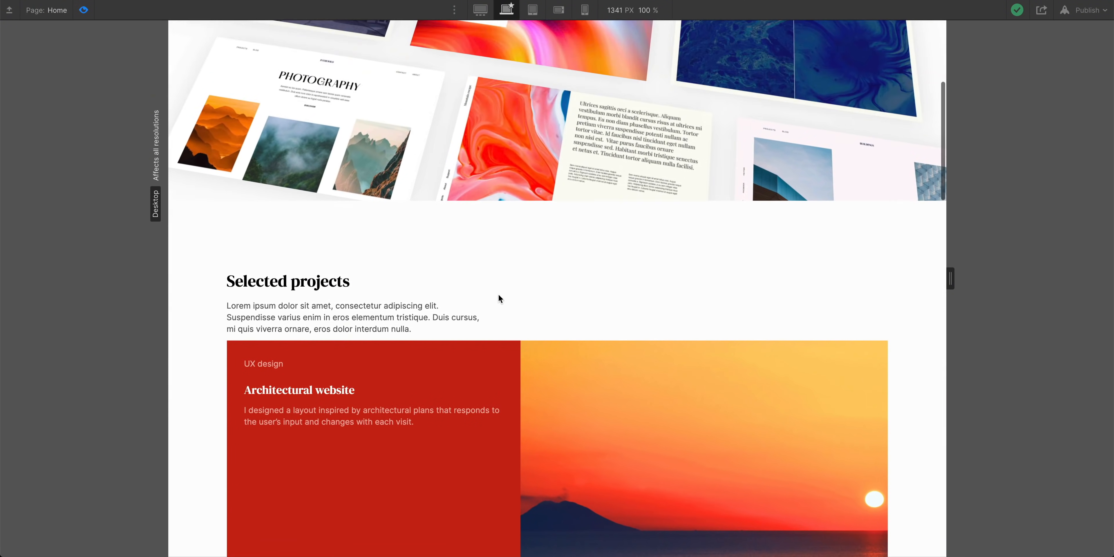
scroll(498, 295, up, 10)
scroll(499, 295, down, 10)
scroll(502, 296, up, 10)
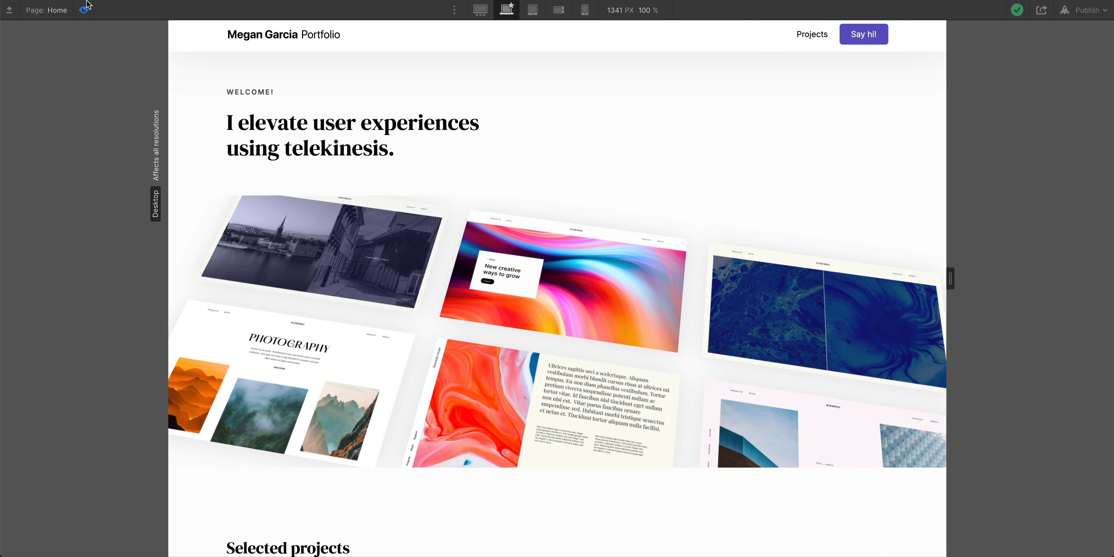
click(86, 6)
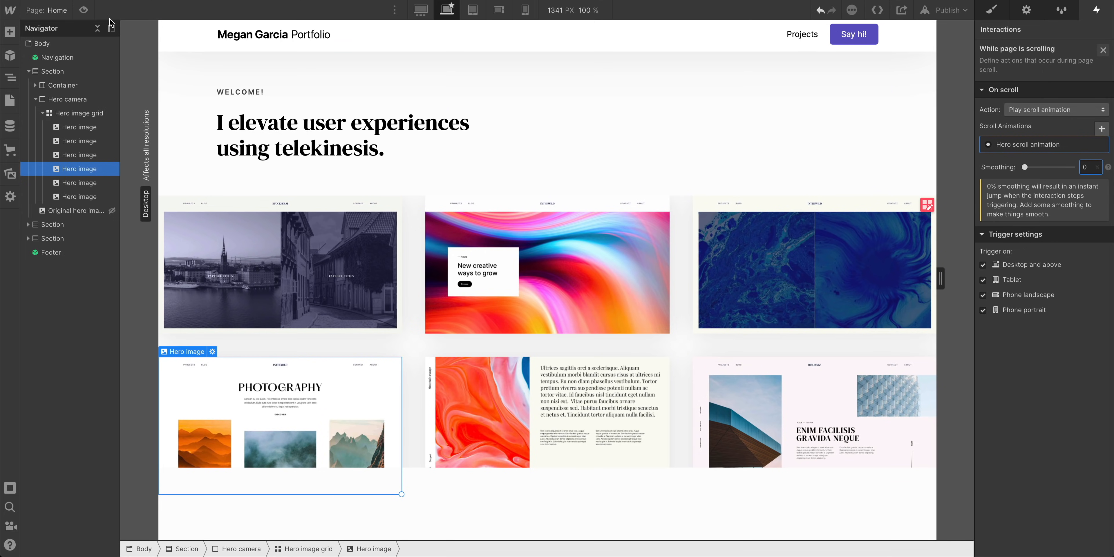
Test the Hero scroll animation in page preview with its smoothing at 0
click(91, 11)
scroll(706, 342, down, 8)
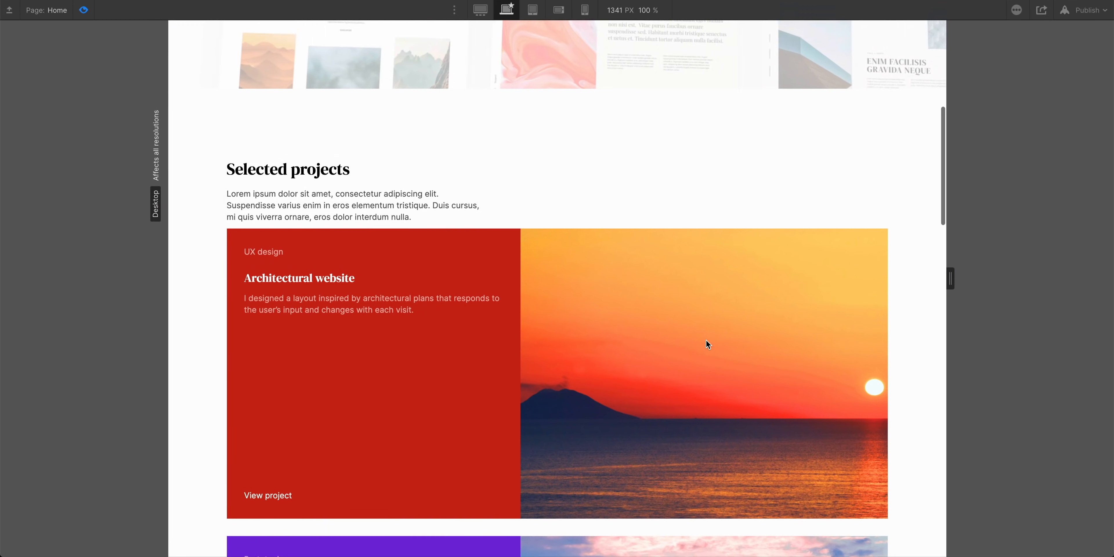
scroll(706, 344, up, 2)
scroll(706, 344, up, 6)
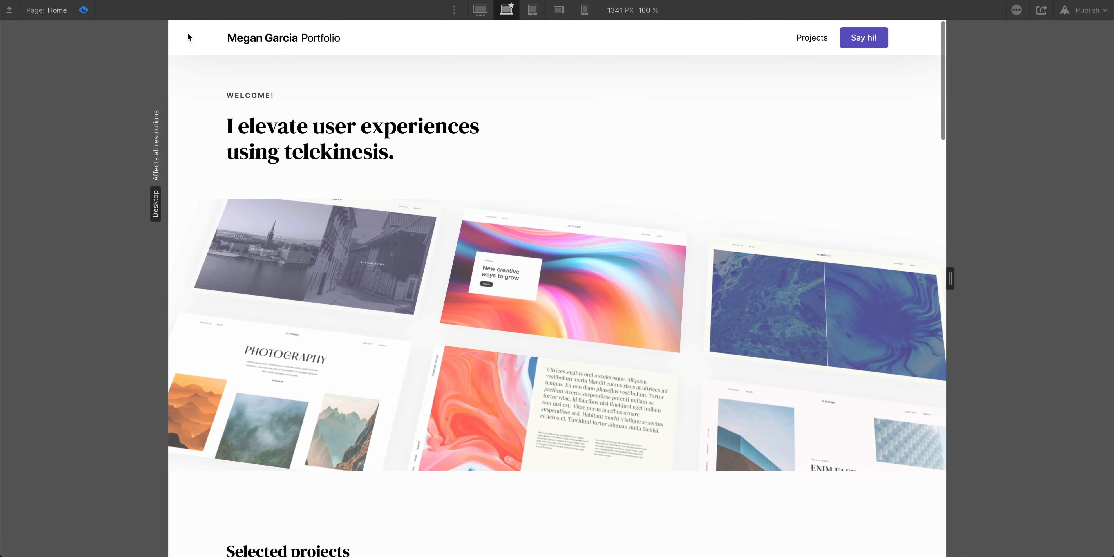
key(ctrl+shift+p)
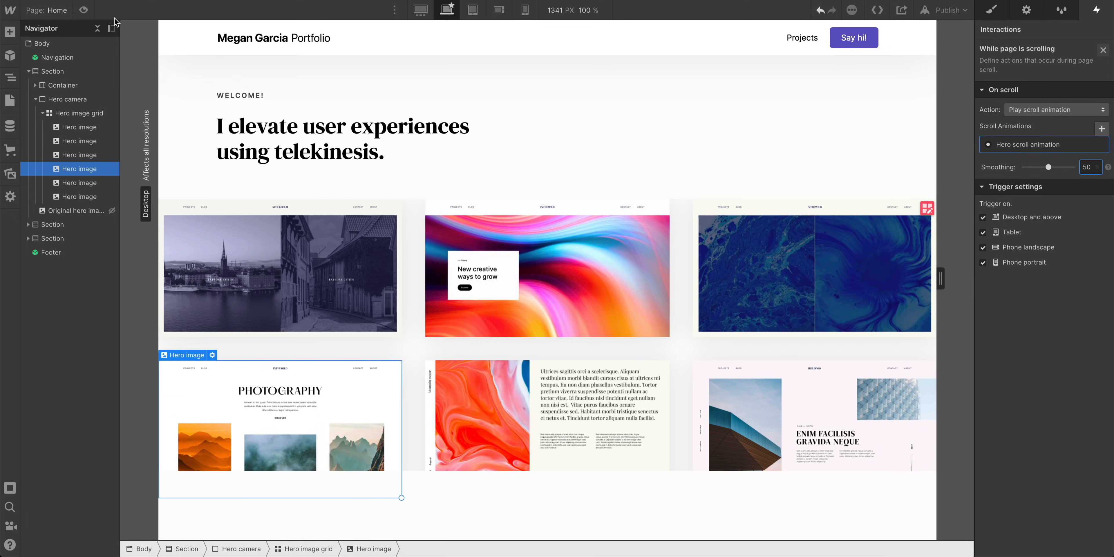
Test the Hero scroll animation in page preview with its smoothing at 50
click(84, 10)
scroll(699, 341, down, 6)
scroll(700, 344, up, 2)
scroll(699, 340, up, 5)
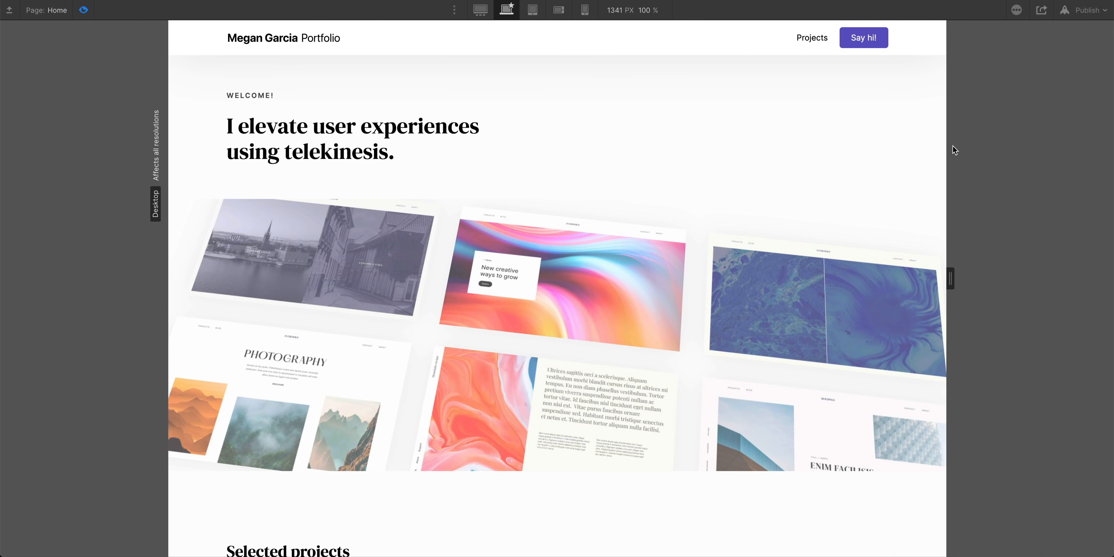
key(ctrl+shift+p)
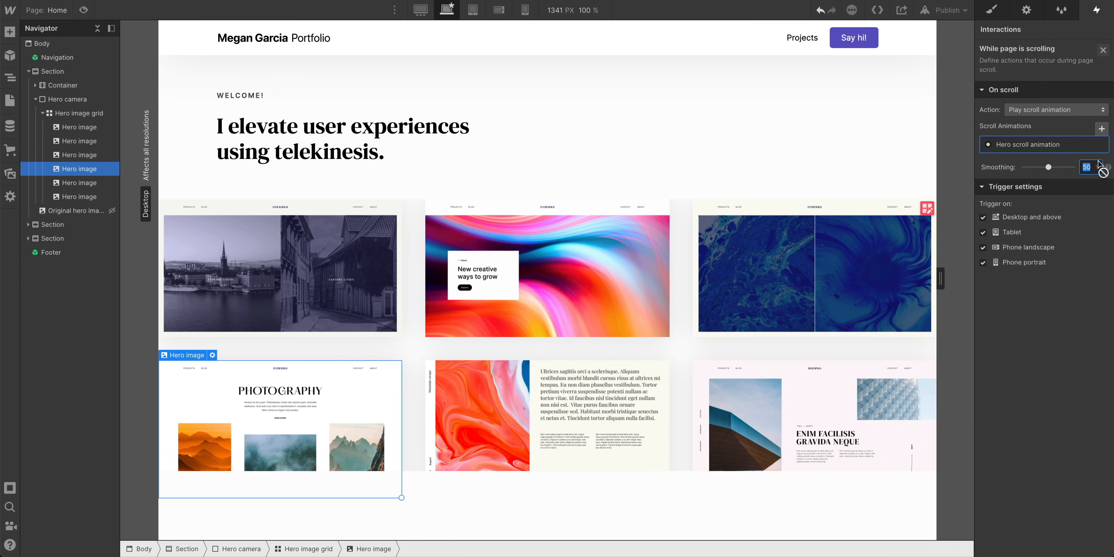
Examine the load rotation and the opposite sliding of the hero rows by repeatedly scrolling the previewed page
click(86, 12)
scroll(741, 345, down, 5)
scroll(741, 346, up, 4)
scroll(741, 345, down, 3)
scroll(741, 345, up, 5)
scroll(742, 347, down, 7)
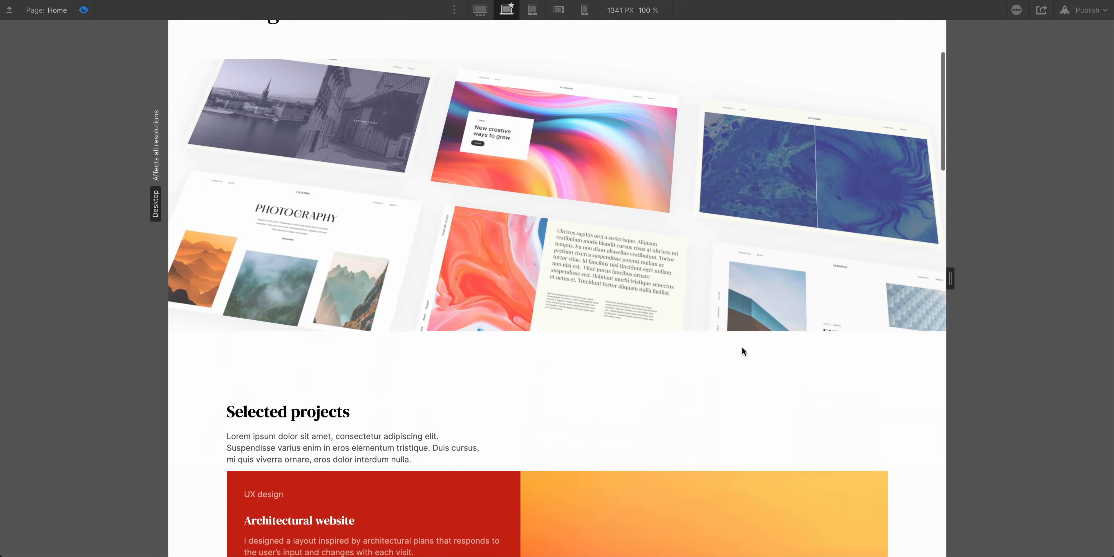
scroll(742, 346, up, 6)
scroll(742, 346, down, 5)
scroll(742, 347, up, 6)
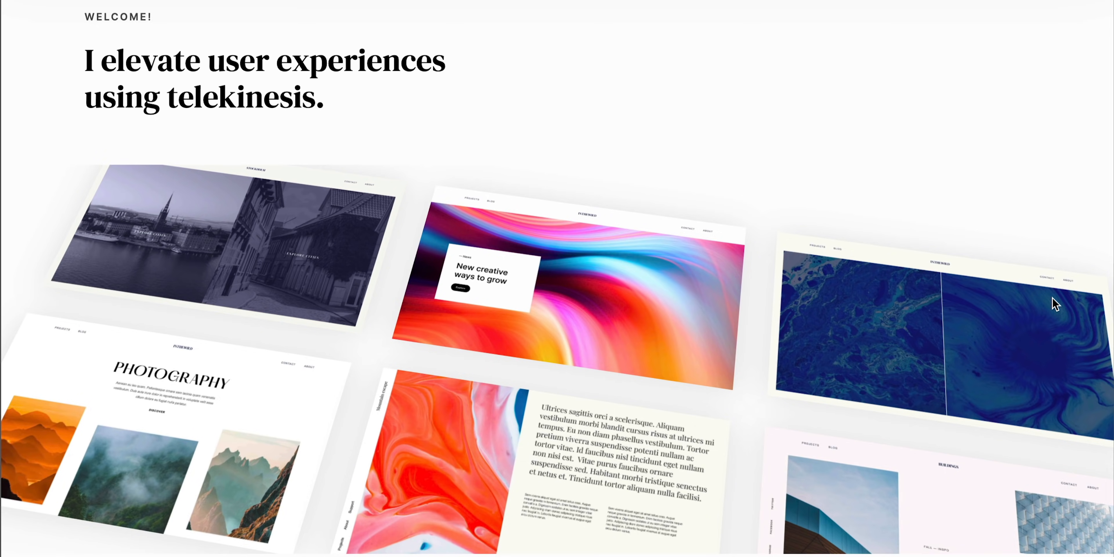
scroll(1052, 298, down, 5)
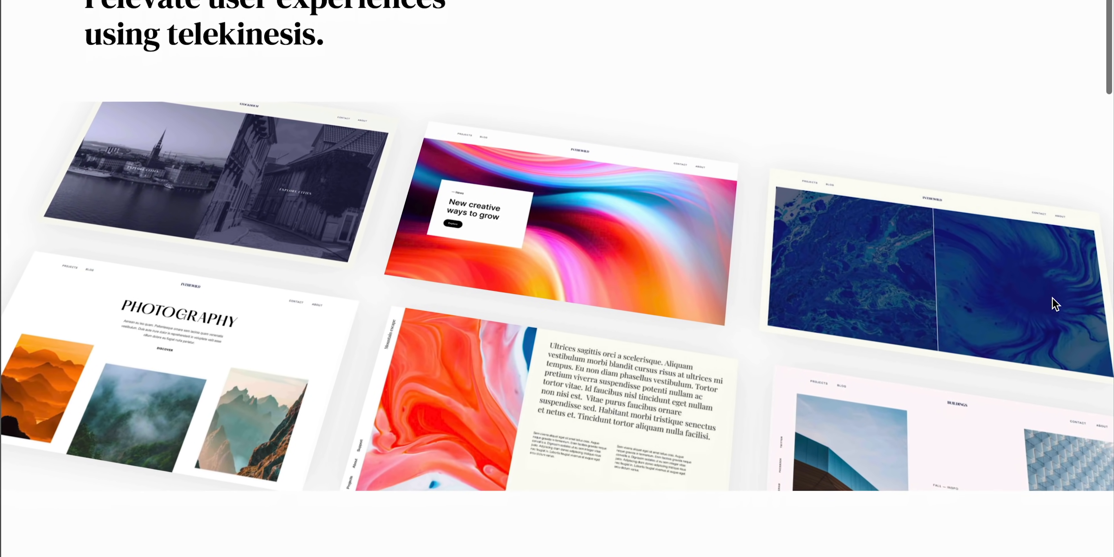
scroll(1053, 299, up, 5)
scroll(1052, 298, down, 6)
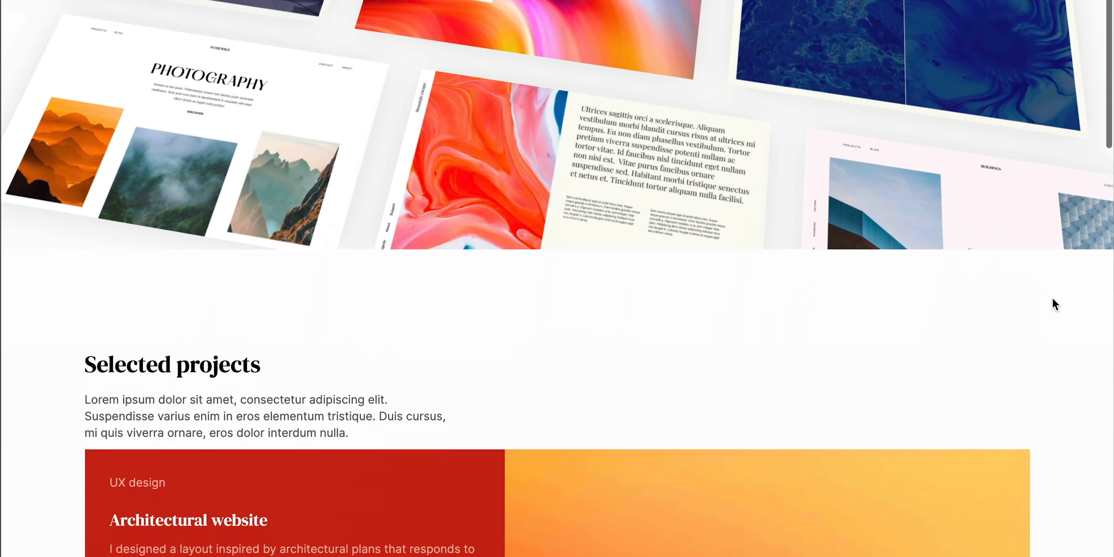
scroll(1052, 298, up, 3)
scroll(1052, 297, up, 3)
scroll(1052, 297, down, 6)
scroll(1053, 297, up, 5)
scroll(1053, 298, down, 6)
scroll(1052, 297, up, 6)
scroll(1052, 299, down, 5)
scroll(1052, 298, up, 5)
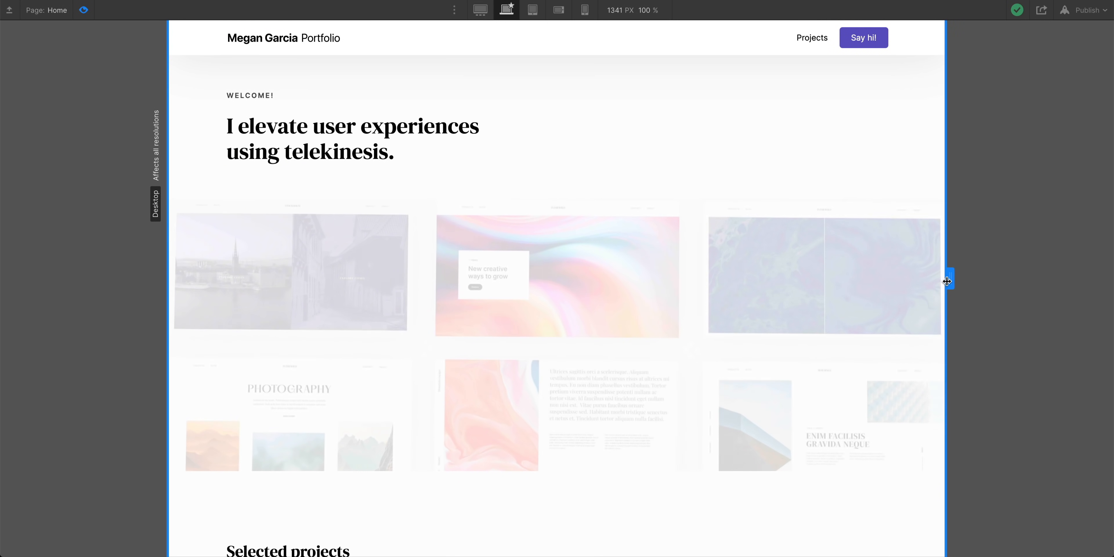
Narrow the previewed page to about 501 px wide and check the hero grid's scroll movement at that size
drag(947, 282, 705, 294)
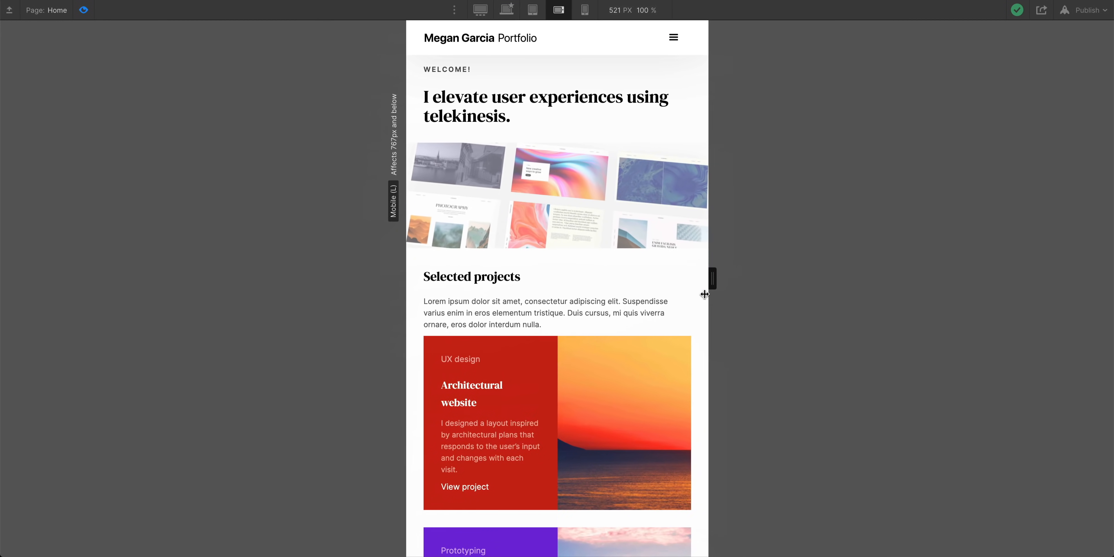
scroll(575, 294, down, 2)
scroll(575, 296, up, 2)
scroll(575, 296, down, 3)
scroll(576, 299, up, 2)
scroll(576, 299, down, 1)
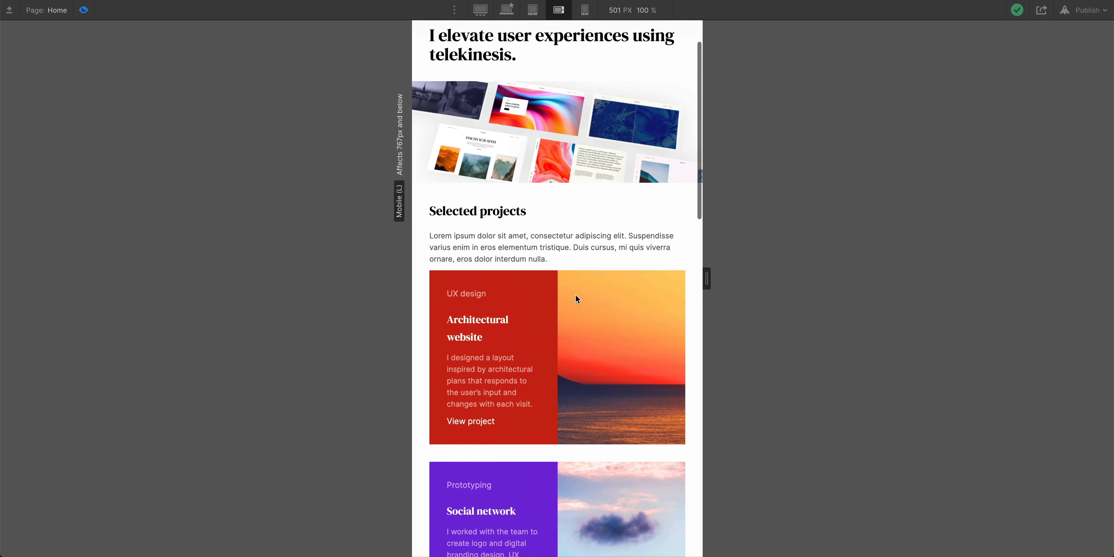
scroll(576, 298, up, 1)
scroll(575, 299, down, 1)
scroll(576, 299, up, 2)
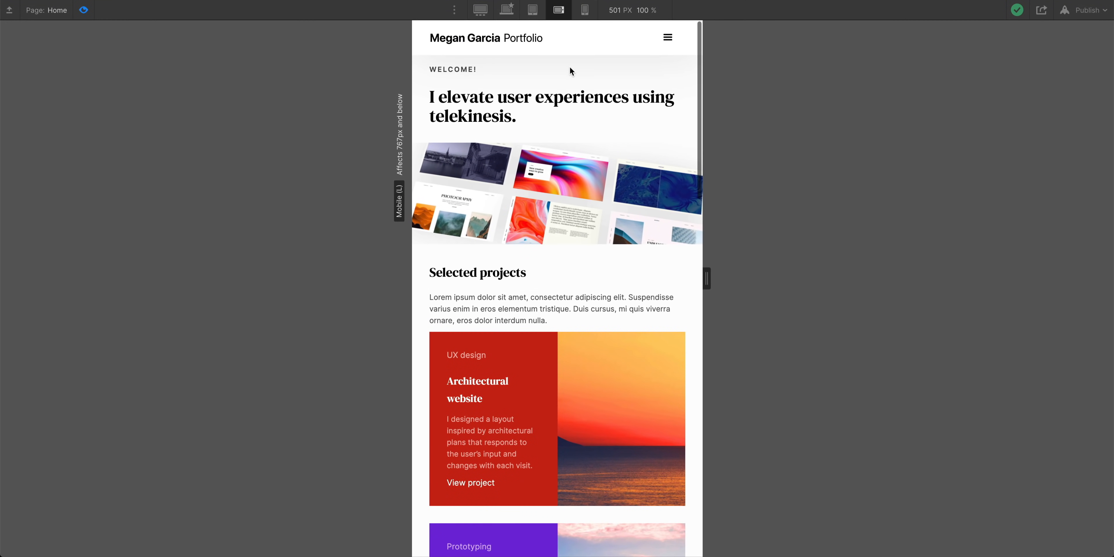
Check the hero grid's scrolling in the Mobile (P) preview at 320 px wide
click(585, 10)
scroll(617, 307, down, 5)
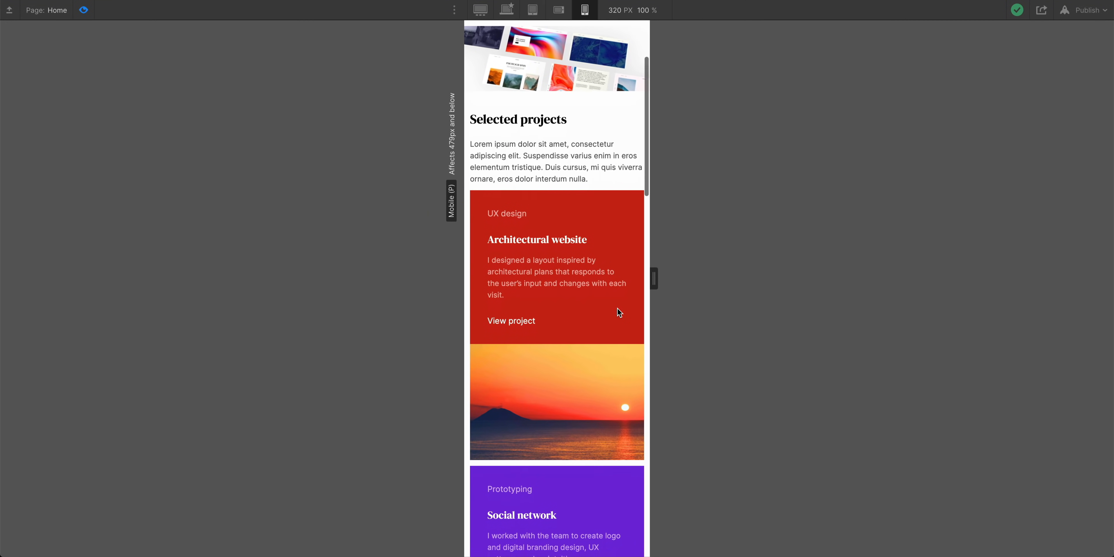
scroll(617, 306, up, 4)
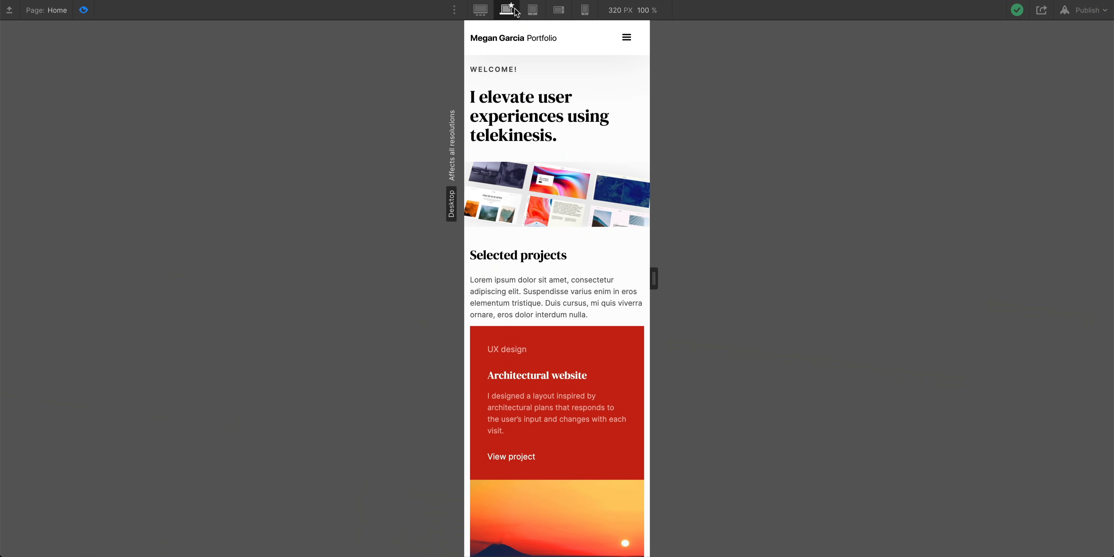
Return to the Desktop breakpoint and check the hero animation by scrolling in page preview at 1473 px wide
click(515, 8)
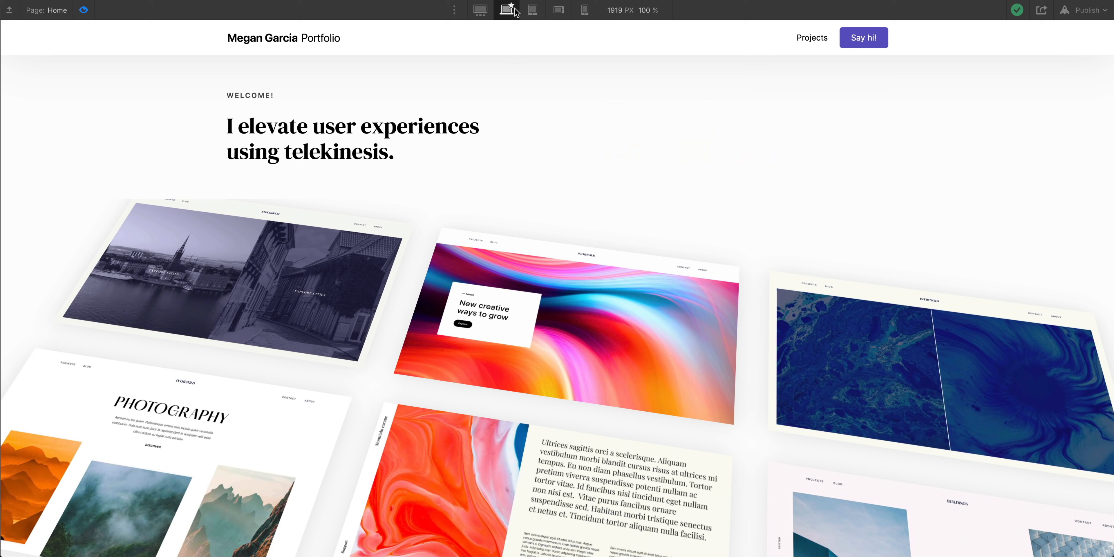
click(88, 9)
click(88, 10)
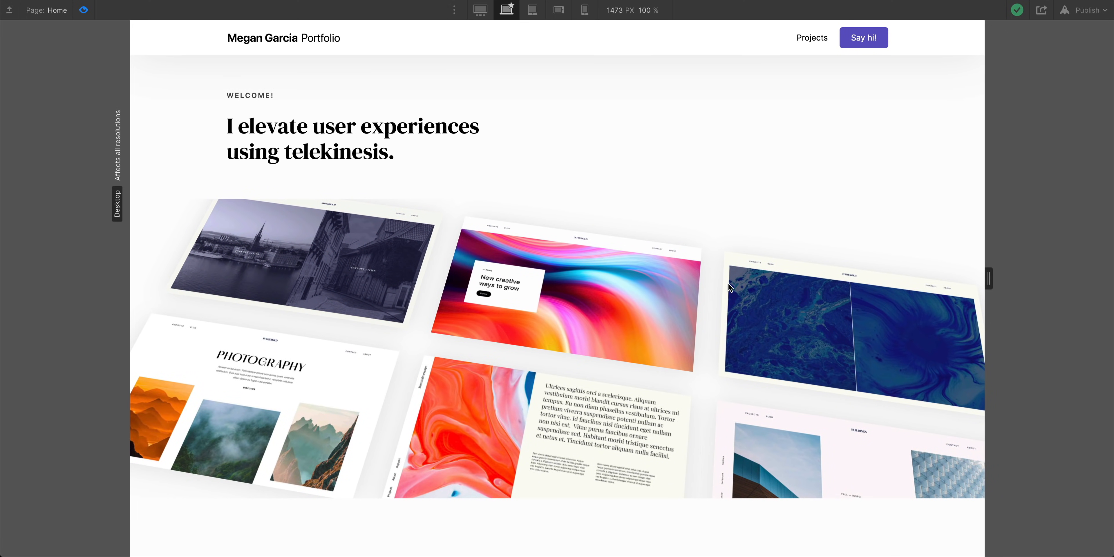
scroll(729, 287, down, 5)
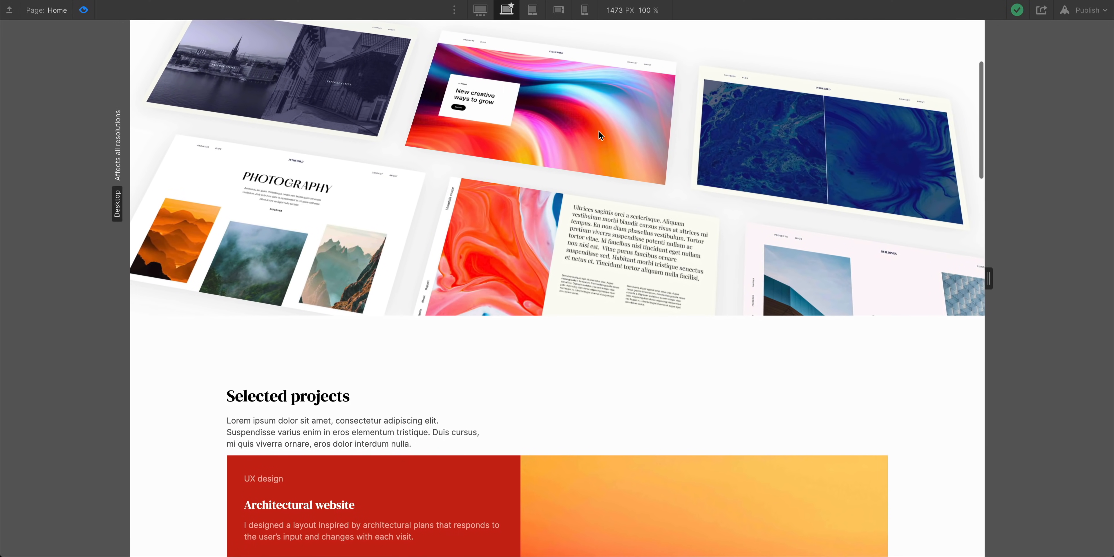
scroll(549, 135, down, 3)
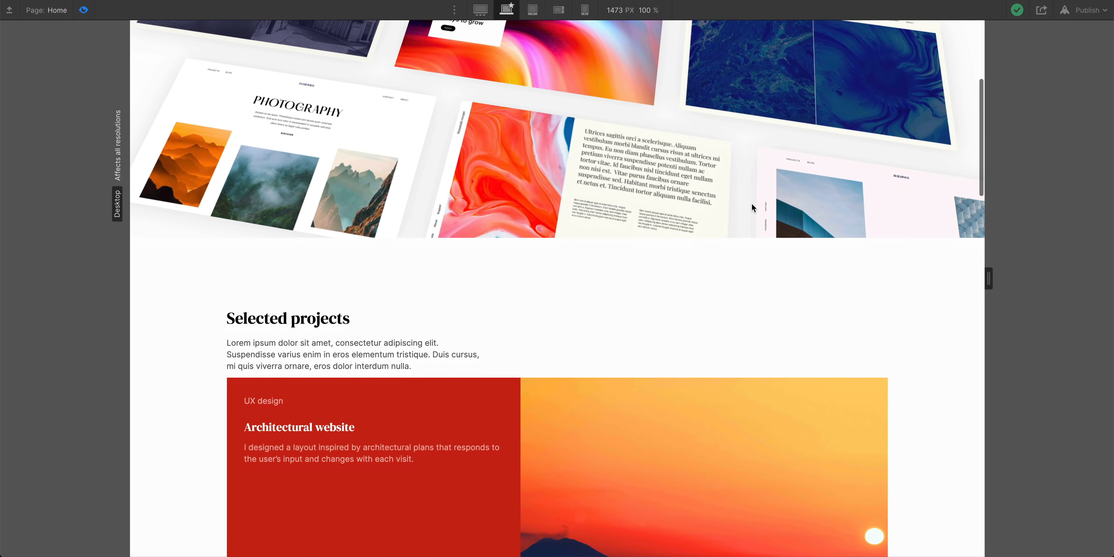
scroll(753, 209, up, 7)
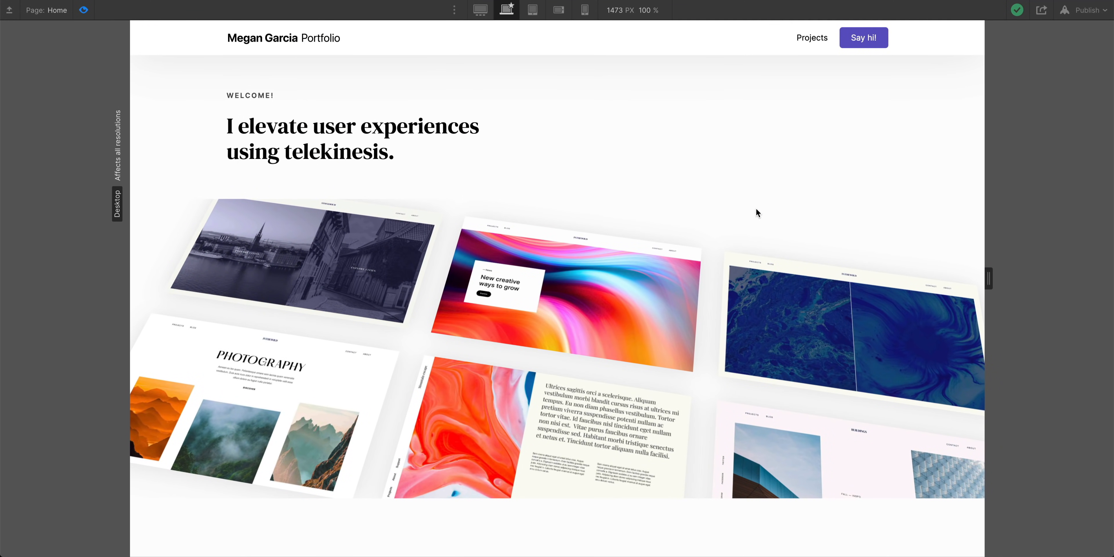
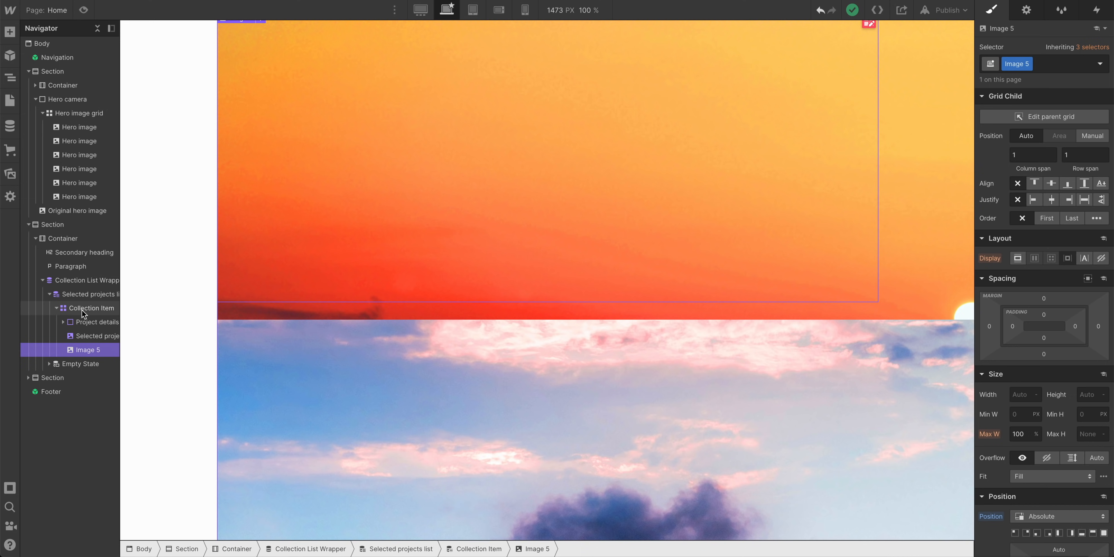
Set the position of the Selected projects list's Collection Item to Relative
click(81, 310)
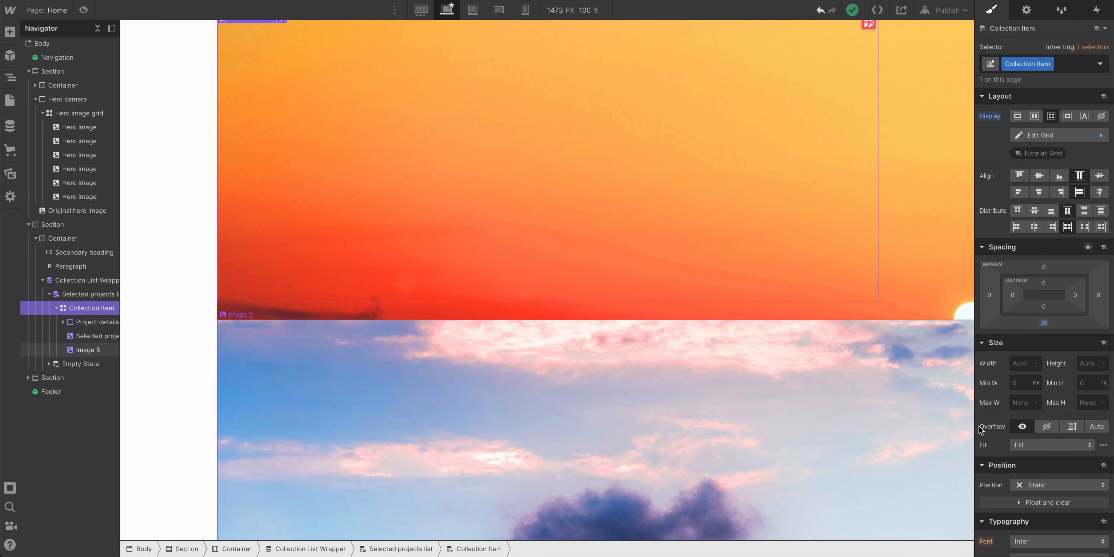
click(1055, 486)
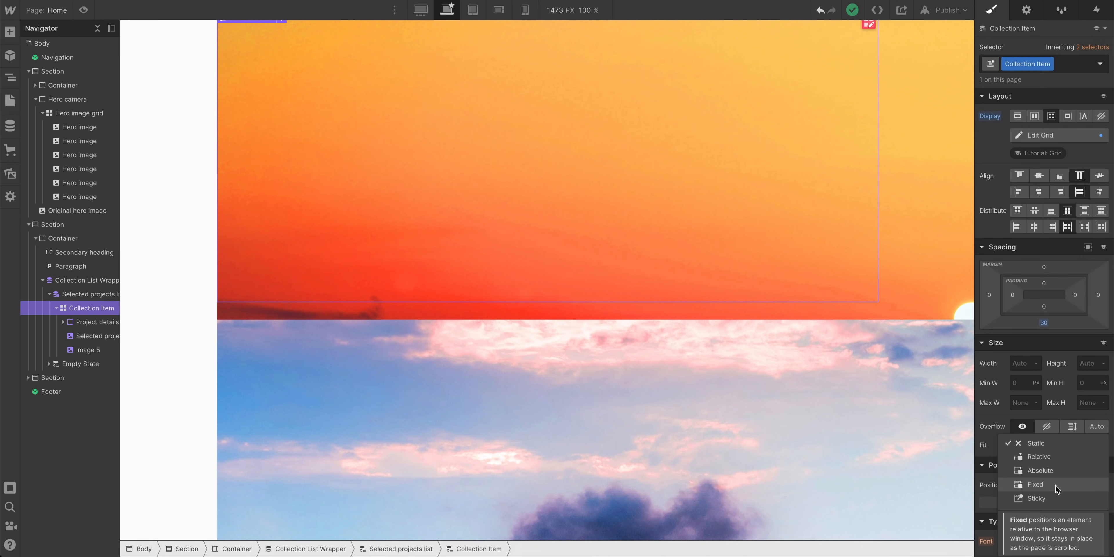
click(1056, 462)
scroll(677, 287, up, 2)
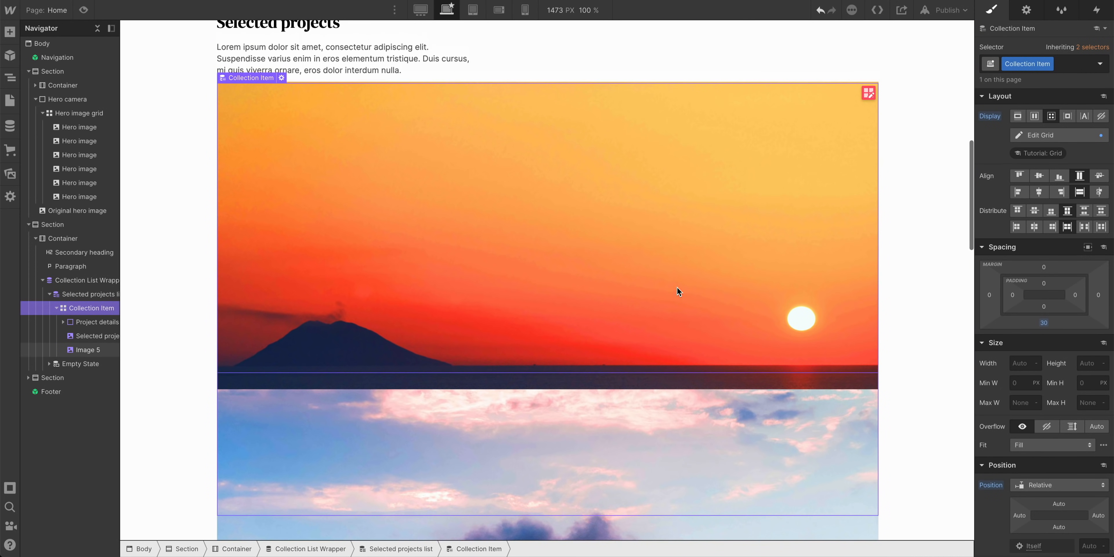
Rename the class of Image 5 in the Collection Item to Selected projects effect
click(79, 351)
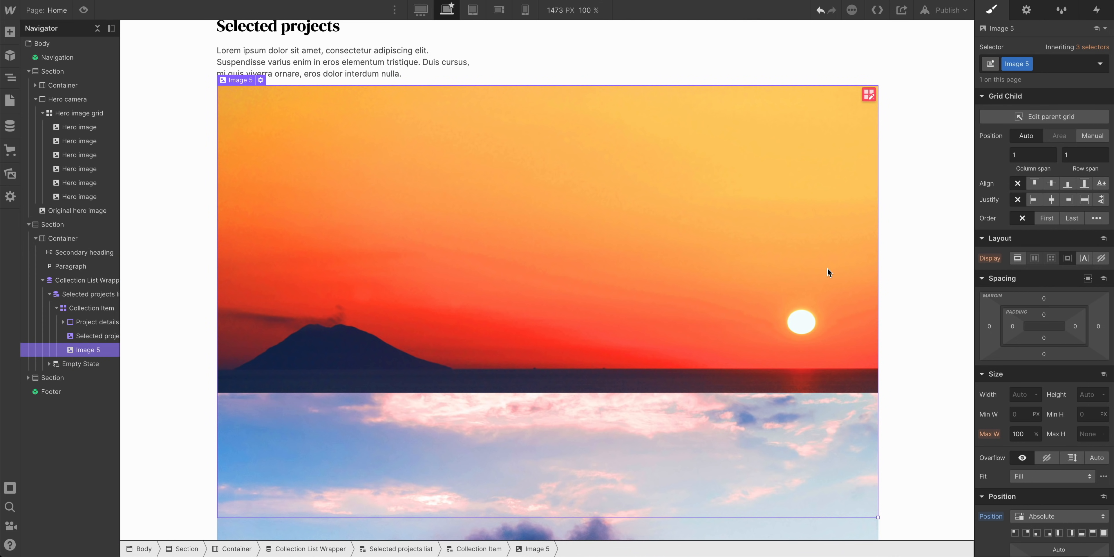
double_click(1020, 64)
text(Selected proje)
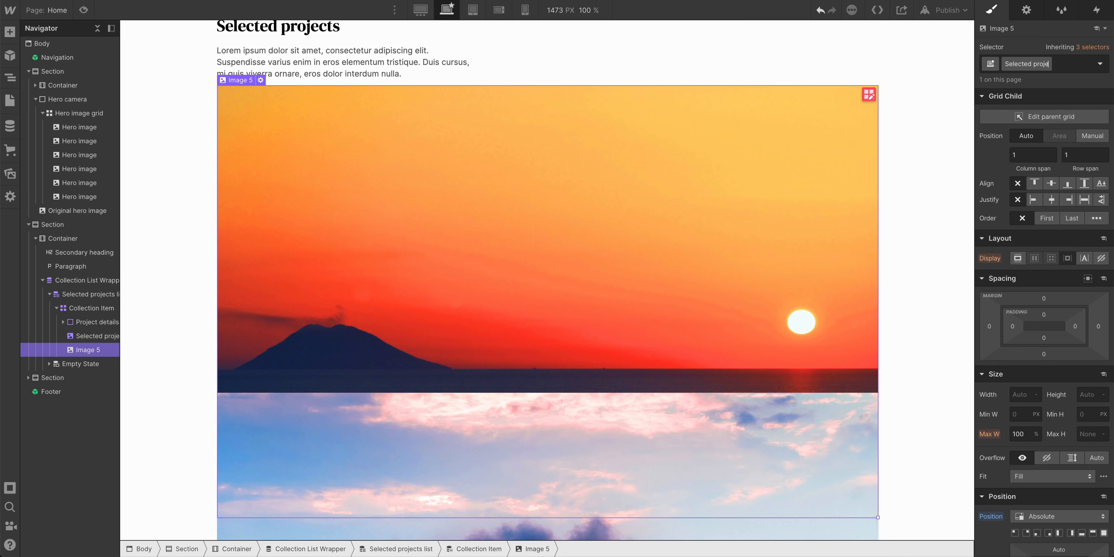
text(cts effect)
key(Return)
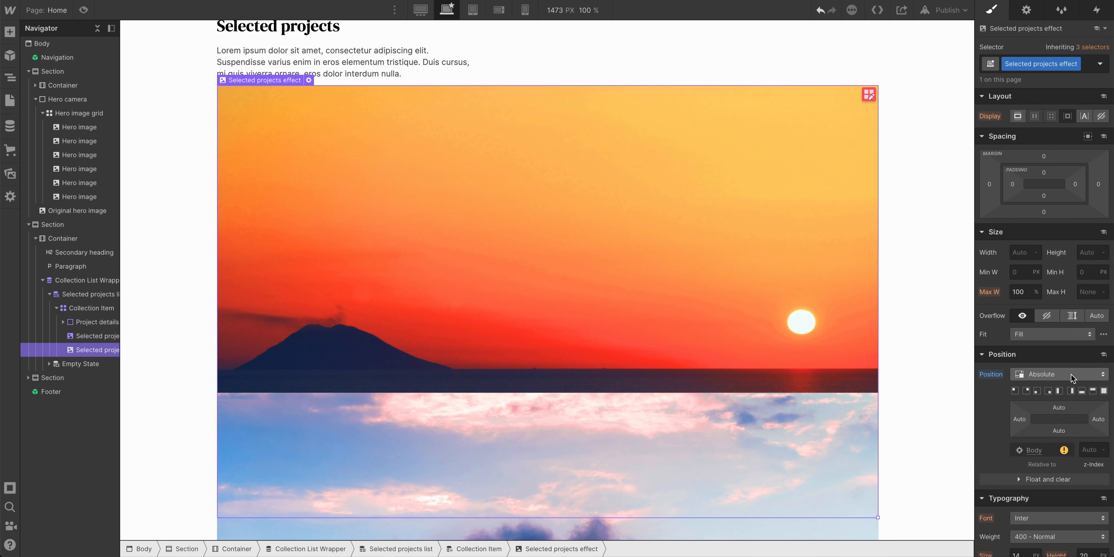
Set the z-index of the Selected projects effect image to -1
click(1095, 449)
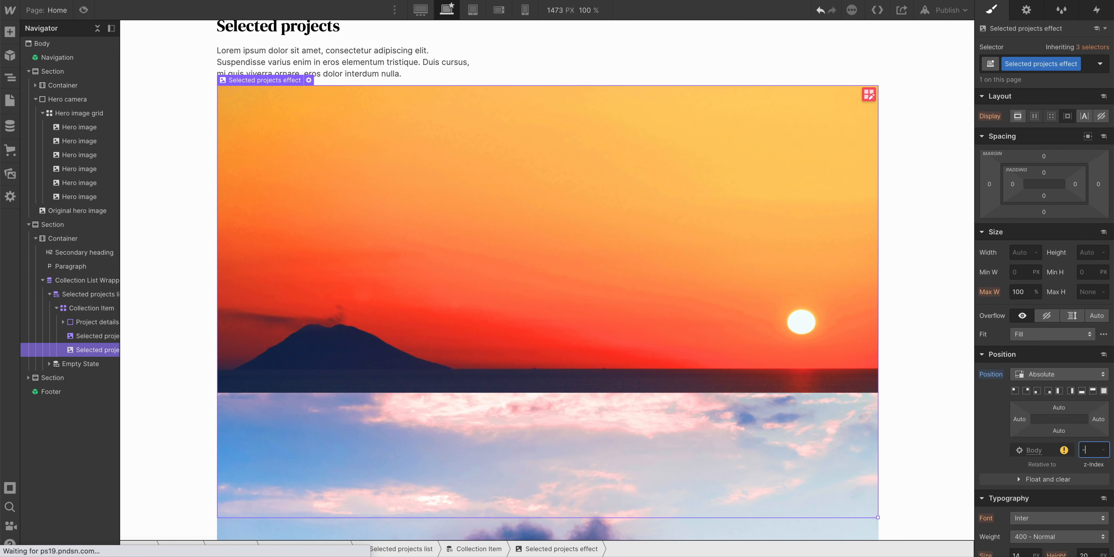
text(-1)
key(Return)
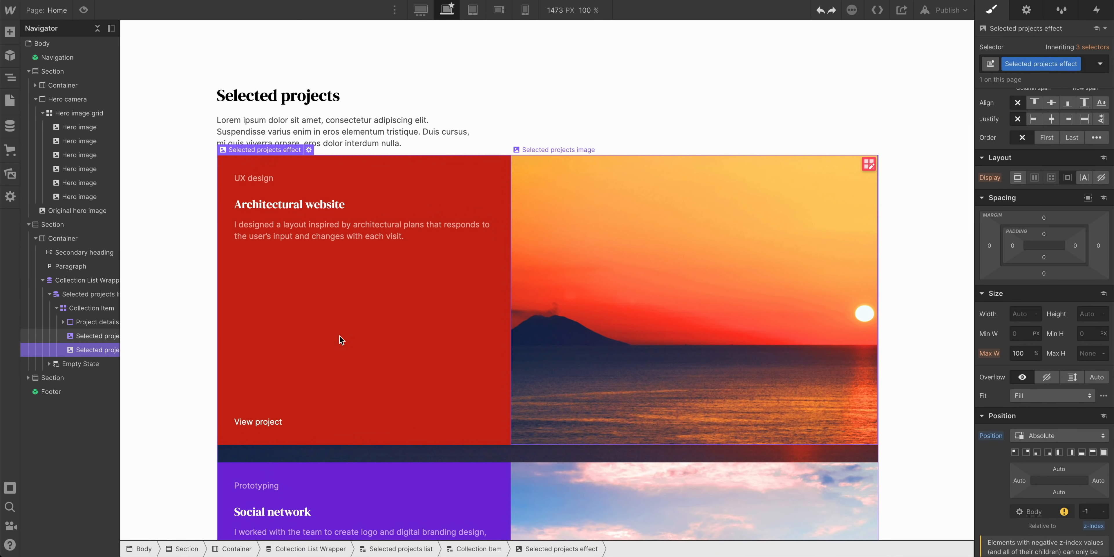
Set both the width and the height of the Selected projects effect image to 100%
click(1027, 314)
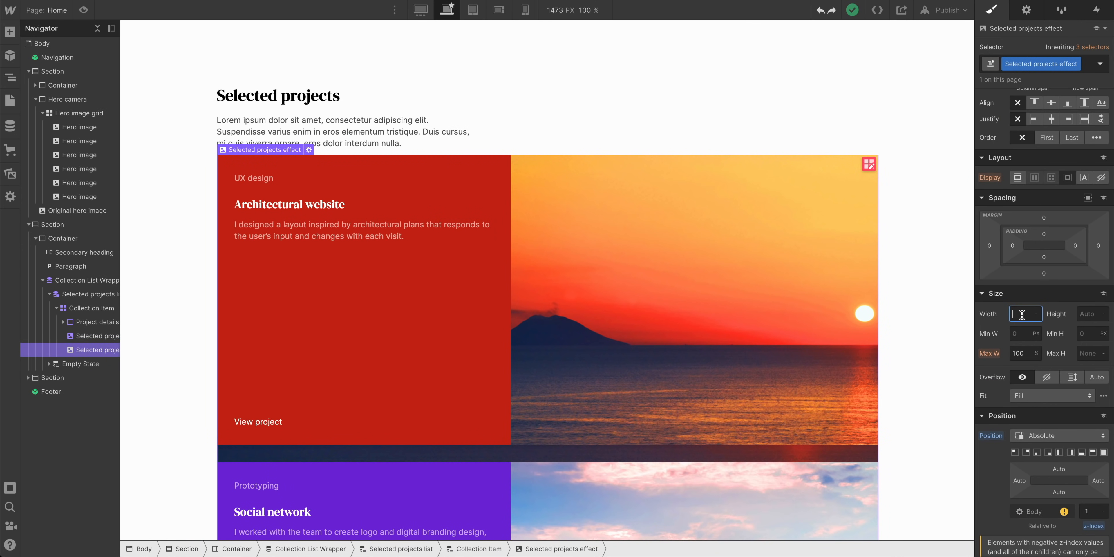
text(100%)
key(Tab)
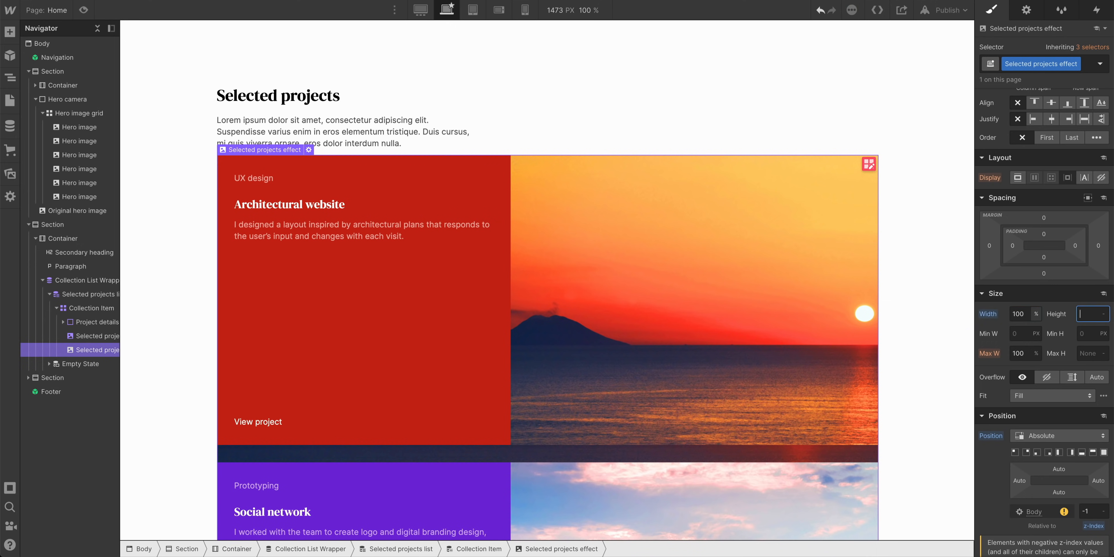
text(100%)
key(Return)
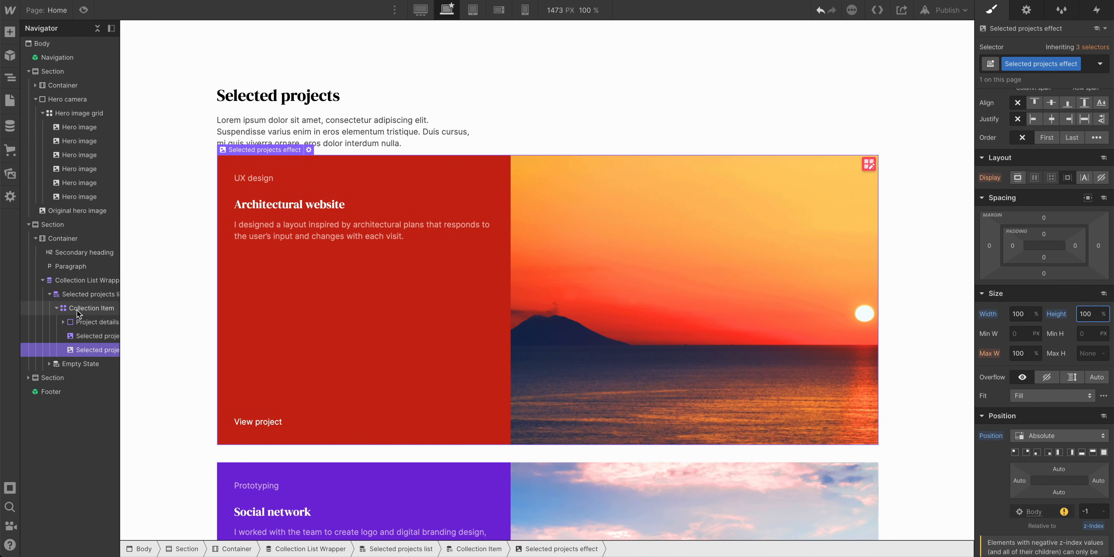
Add a Blur filter with a 40 px radius to the Selected projects effect image
click(87, 308)
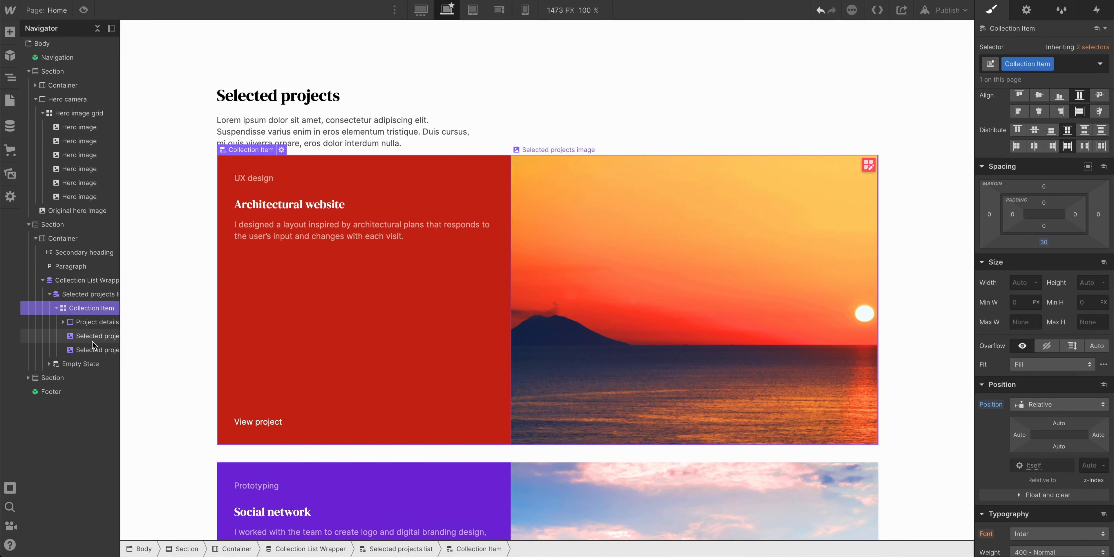
click(96, 352)
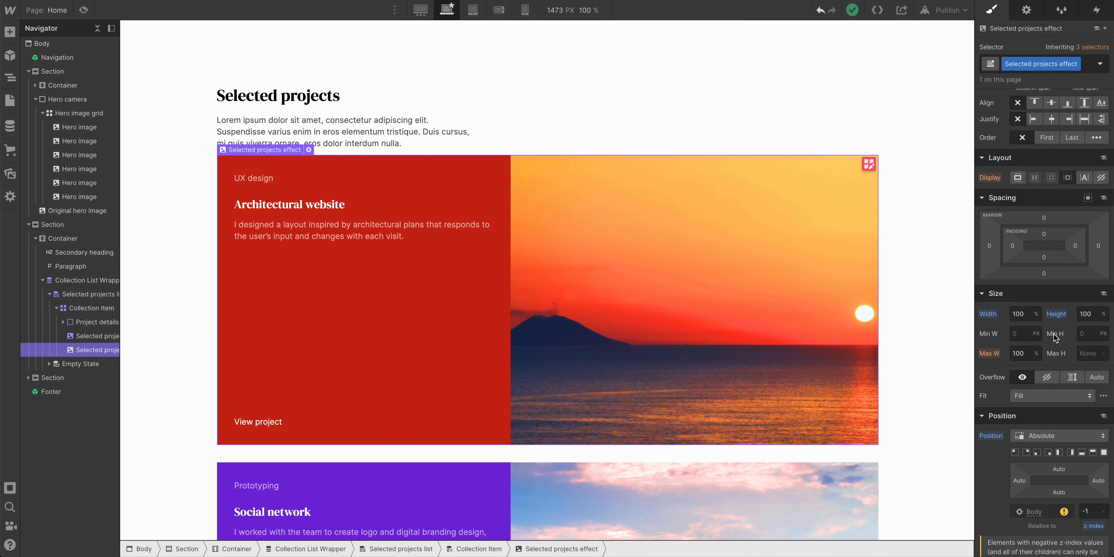
scroll(1053, 333, down, 10)
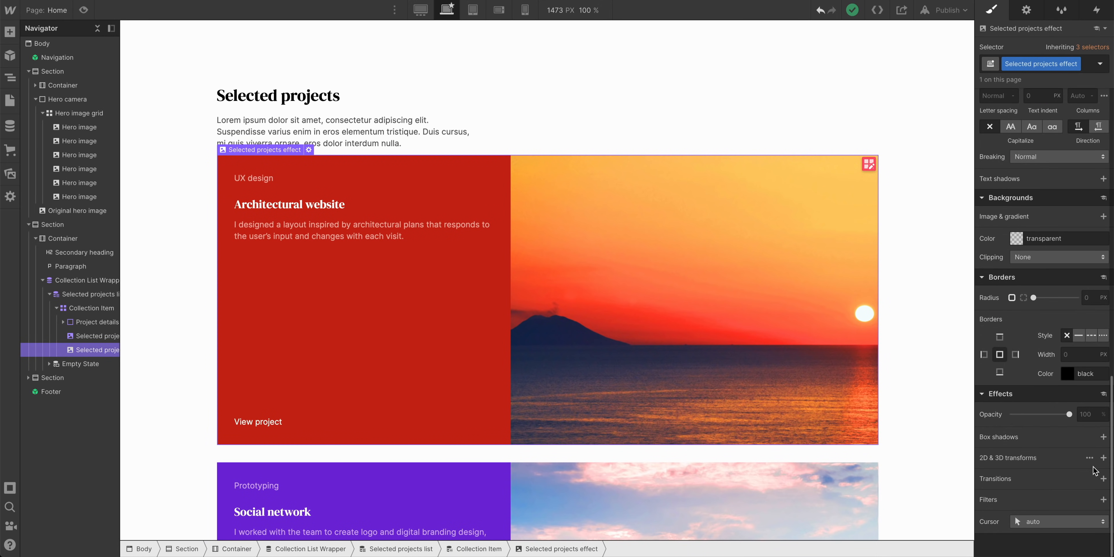
click(1101, 497)
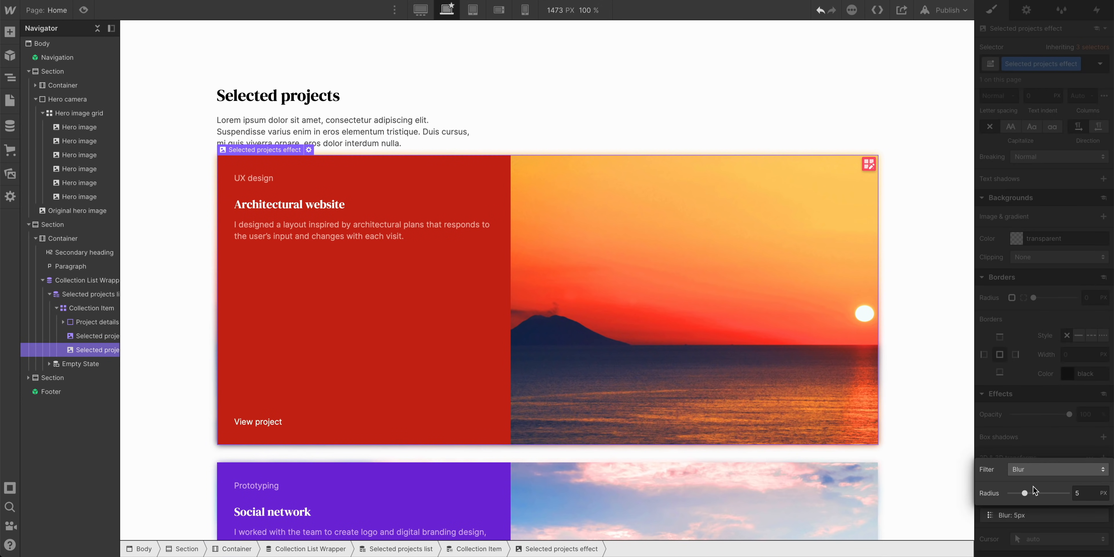
drag(1025, 492, 1093, 495)
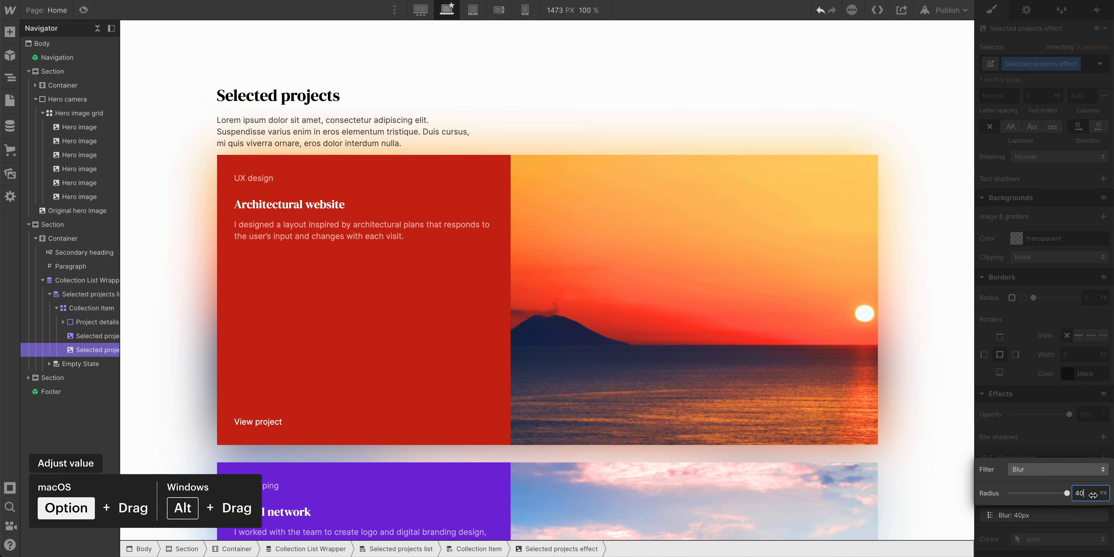
click(1071, 454)
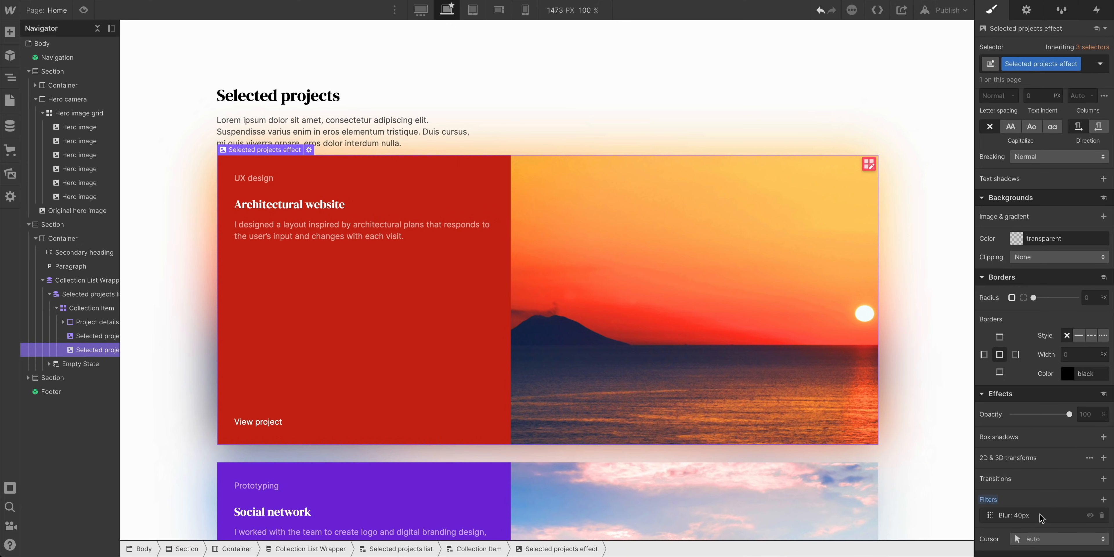
Add a Saturation filter of 200% to the Selected projects effect image
click(1103, 499)
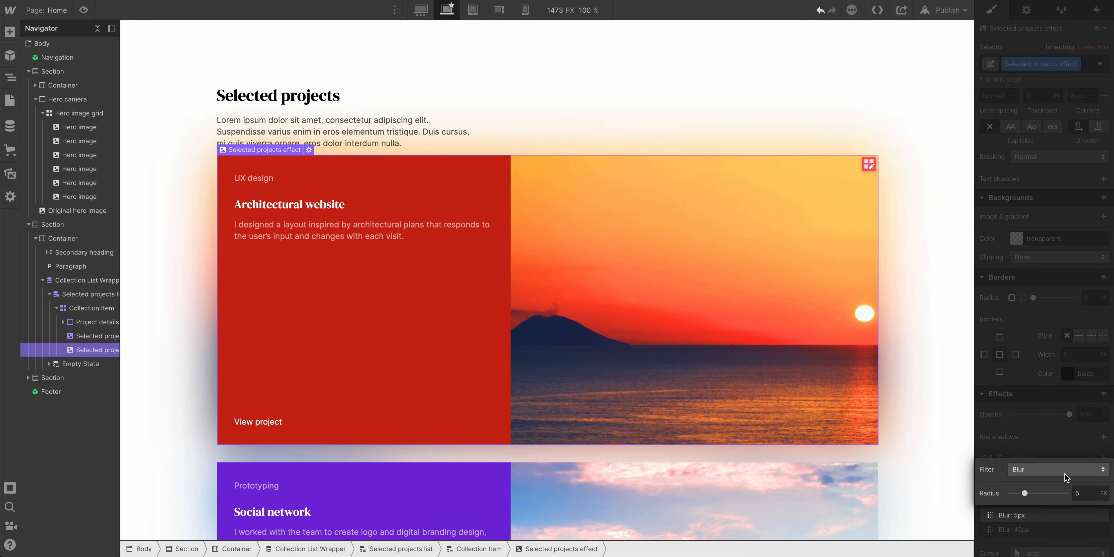
click(1065, 473)
click(1064, 487)
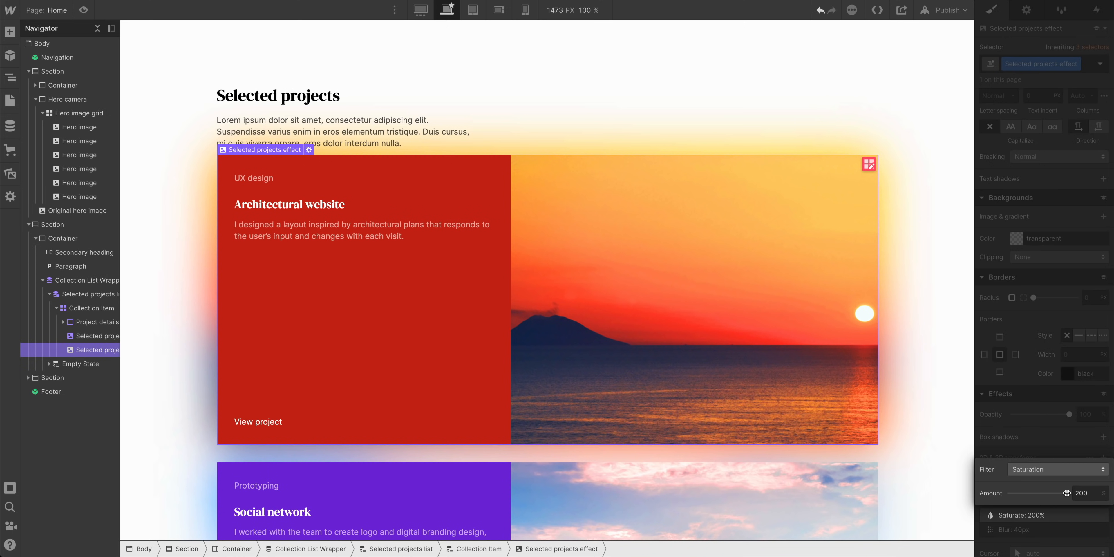
drag(1067, 493, 1089, 499)
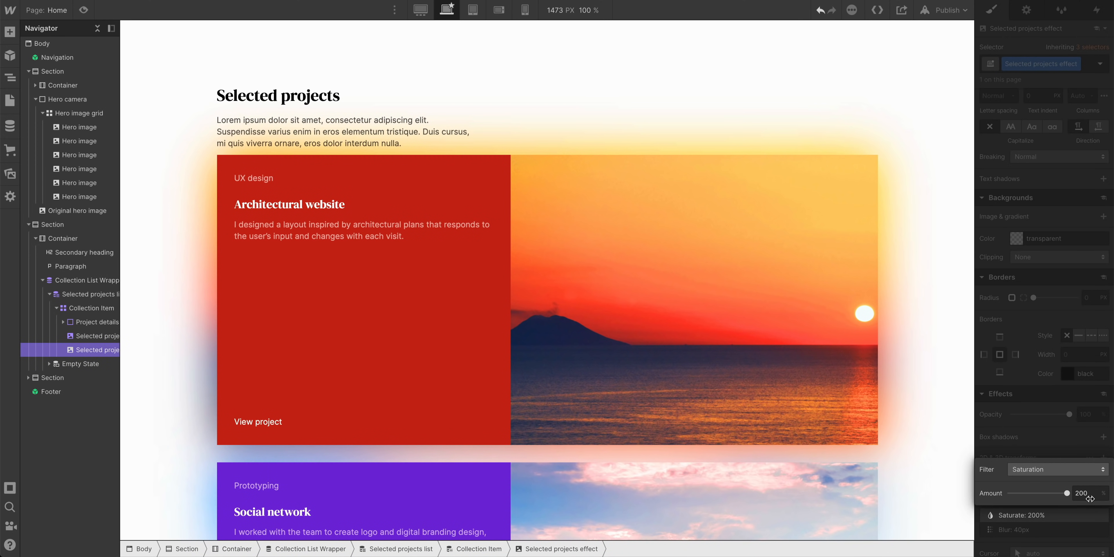
click(1055, 441)
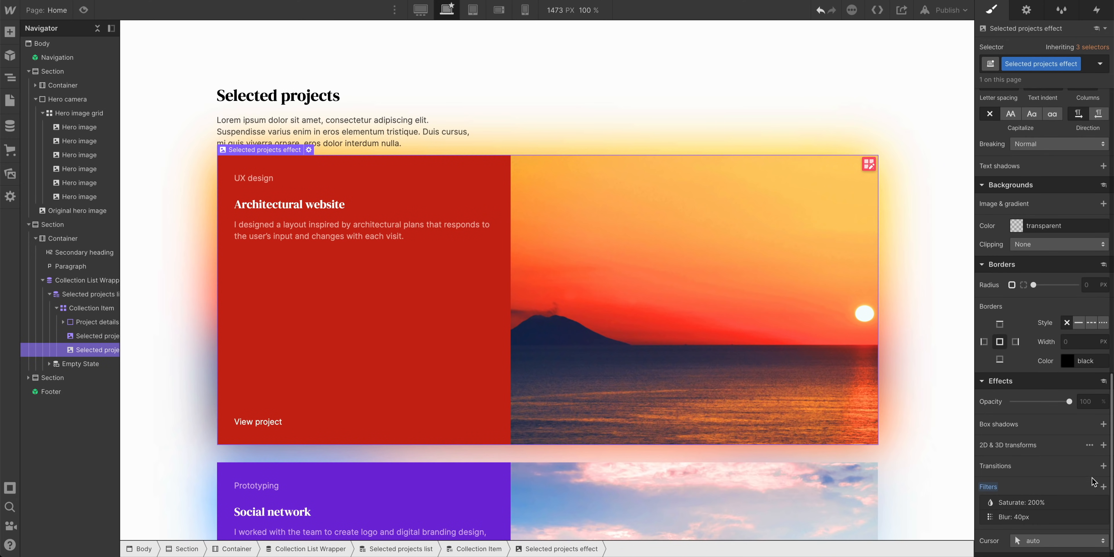
Add a Move transform to the Selected projects effect image that shifts it 24 px down vertically
click(1103, 445)
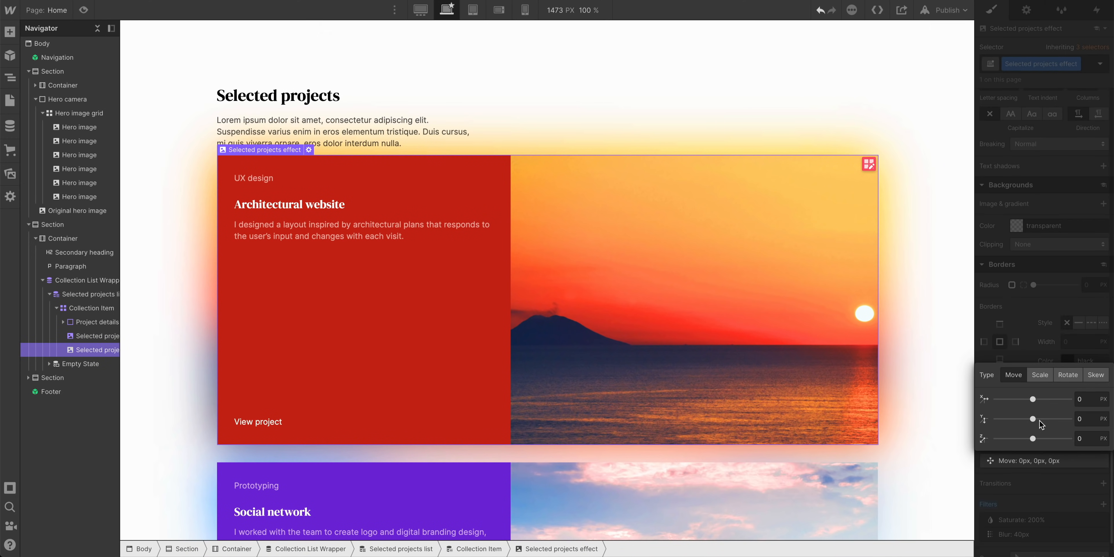
drag(1033, 419, 1036, 418)
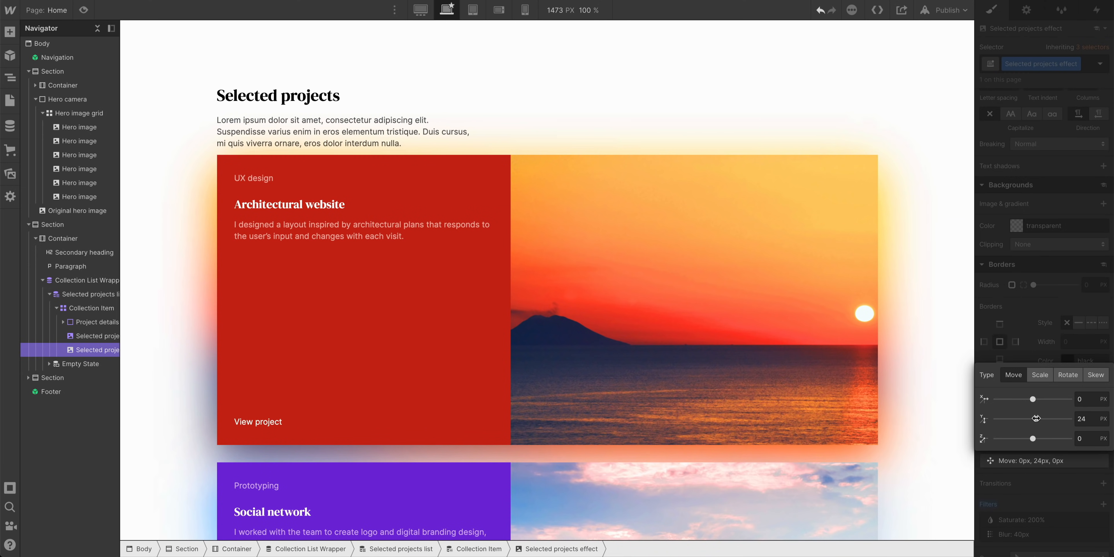
click(1045, 325)
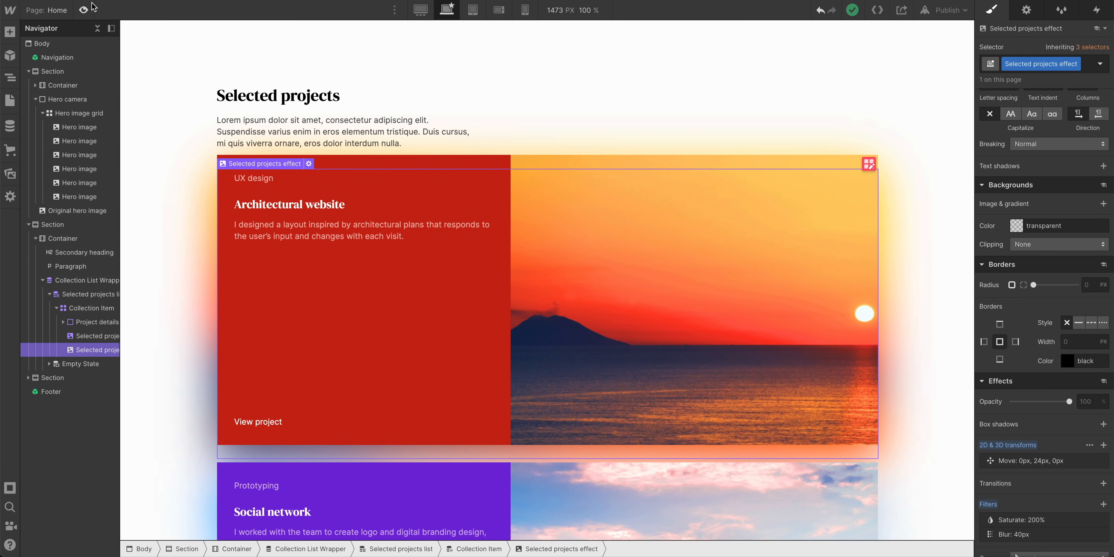
Preview the page and check the blurred glow around the Selected projects items while scrolling
click(83, 10)
scroll(556, 239, down, 8)
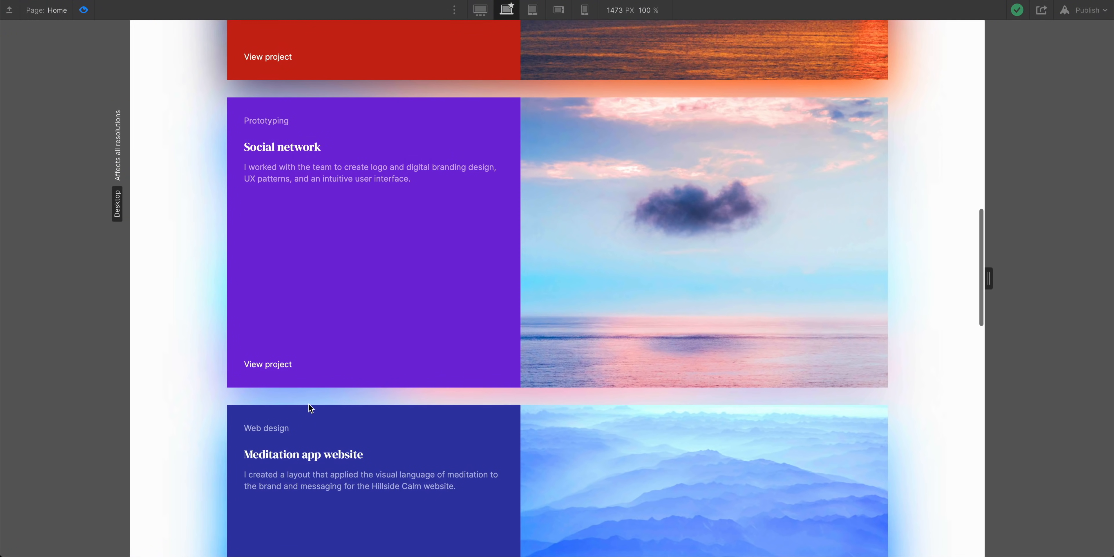
scroll(309, 408, up, 1)
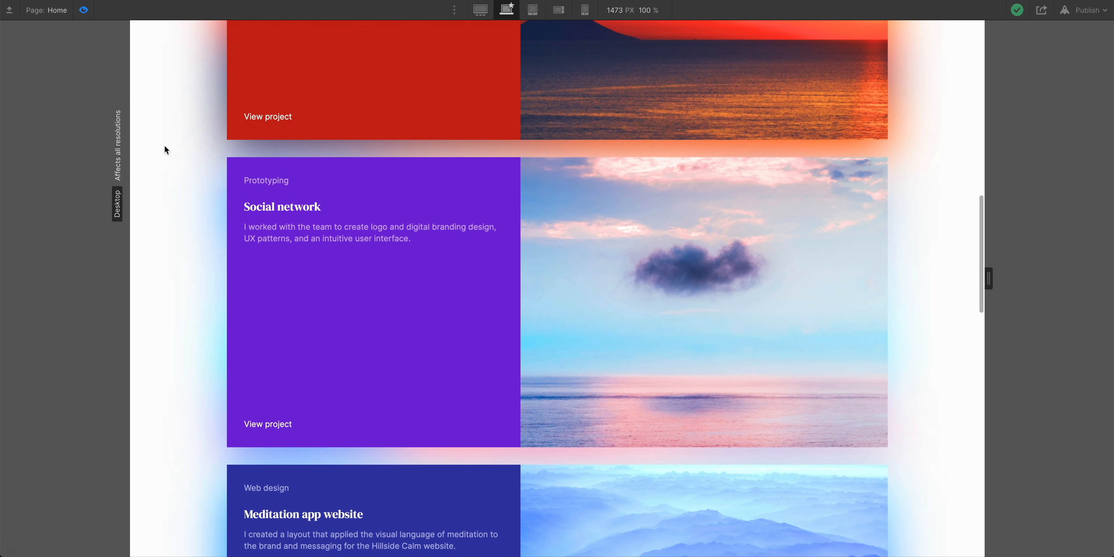
click(83, 10)
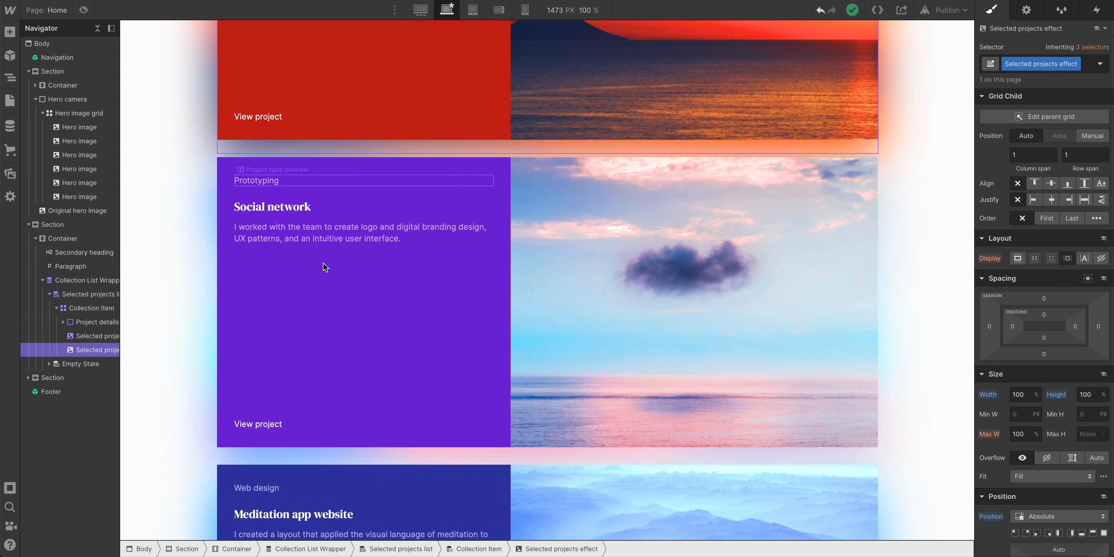
Add a Mouse hover element trigger to the Collection Item of the Selected projects list
click(104, 308)
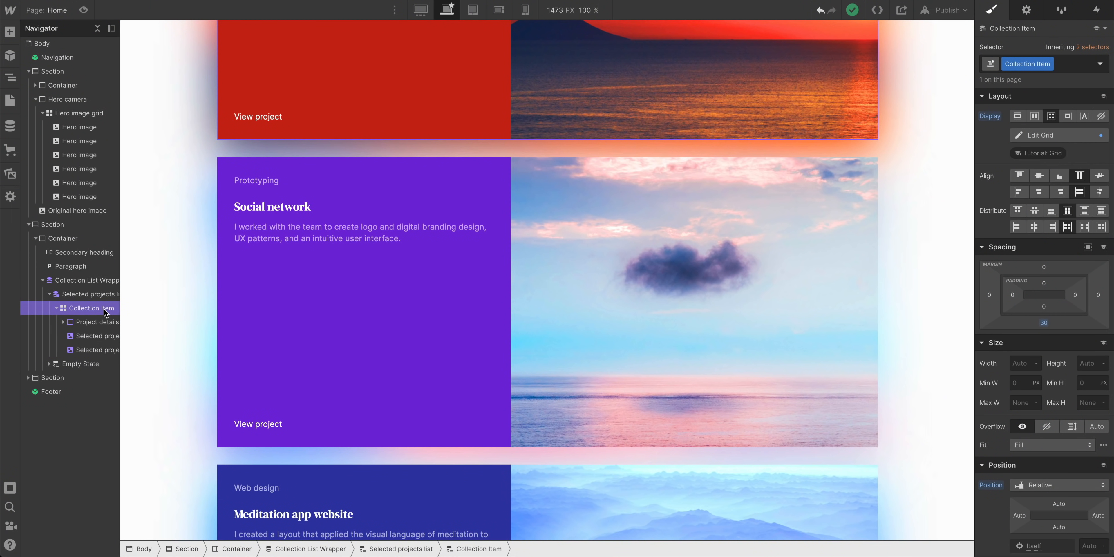
click(1095, 15)
scroll(348, 282, up, 3)
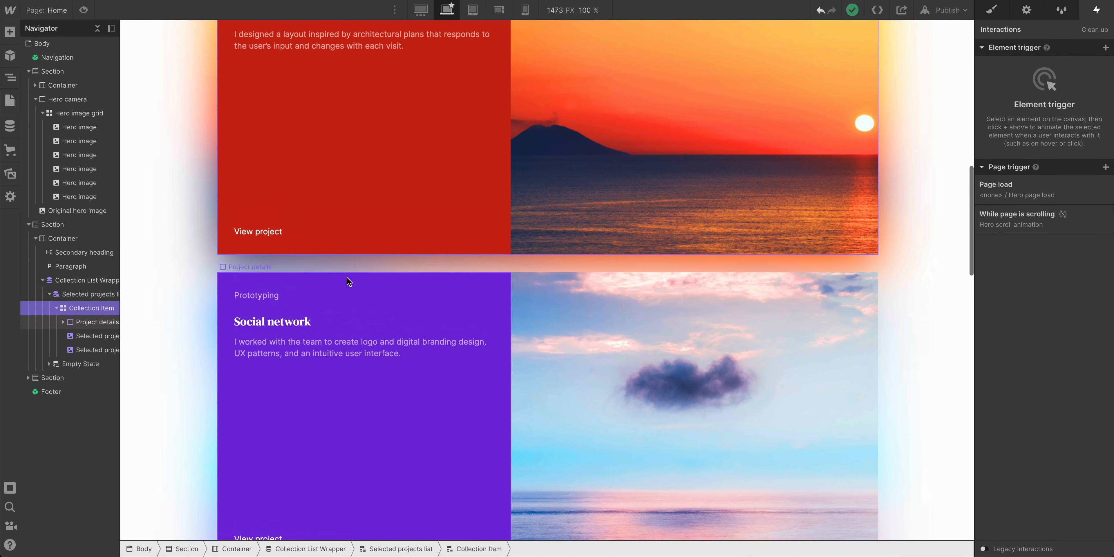
scroll(348, 282, up, 3)
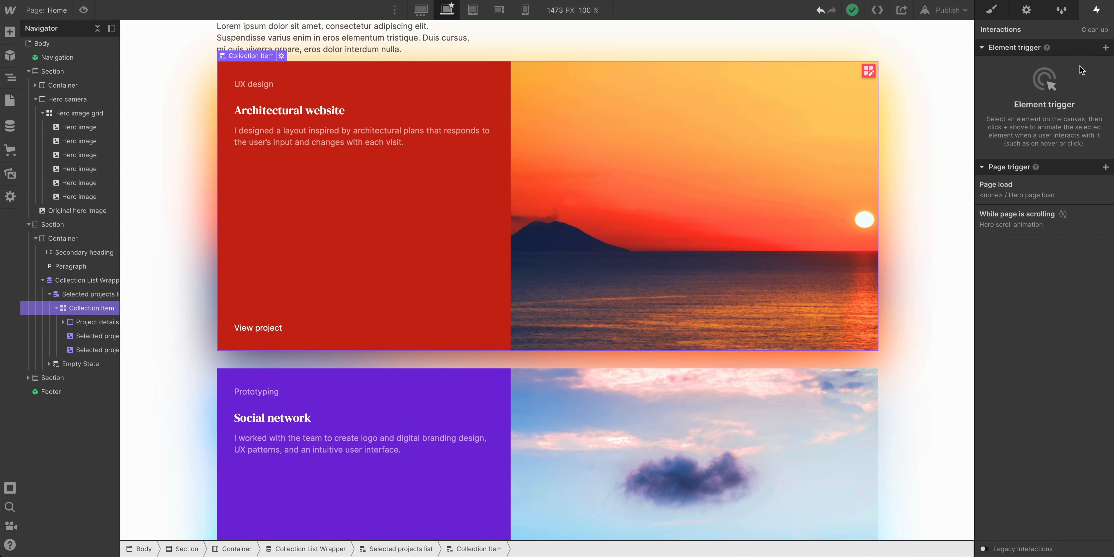
click(1105, 48)
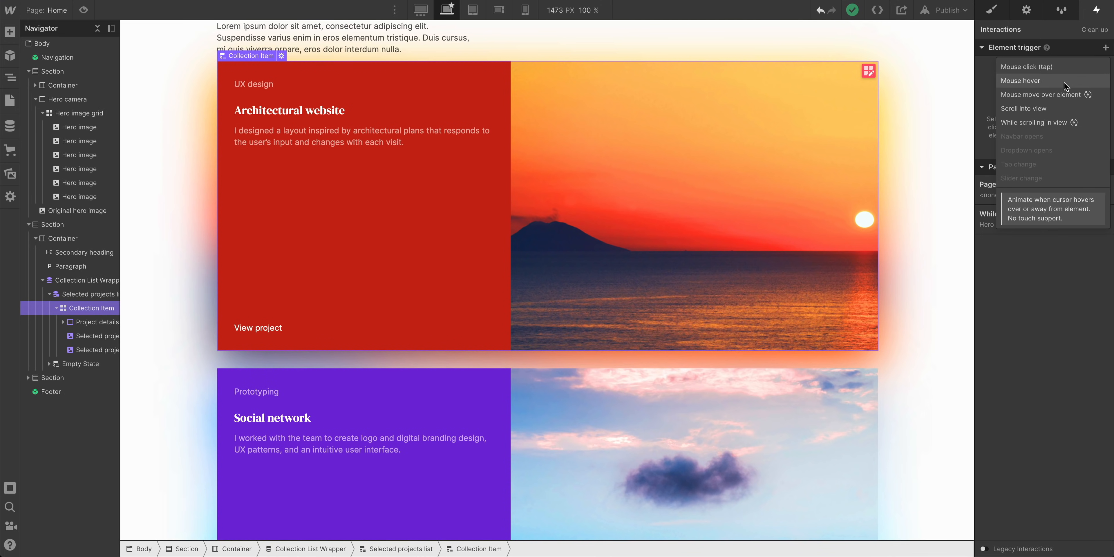
click(1028, 80)
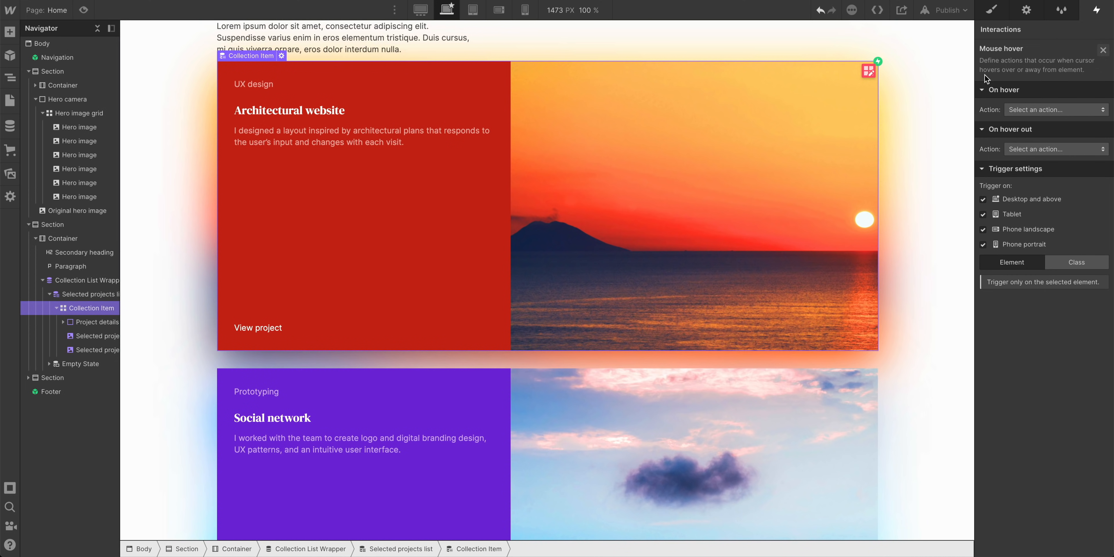
Set the On hover action to Start an animation and create a new timed animation for it
click(1043, 111)
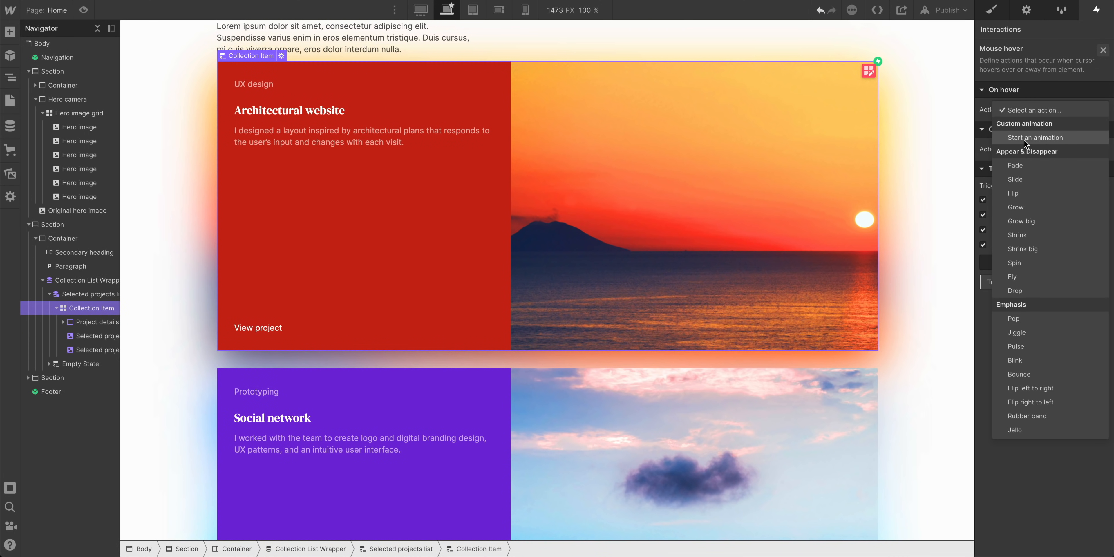
click(1048, 138)
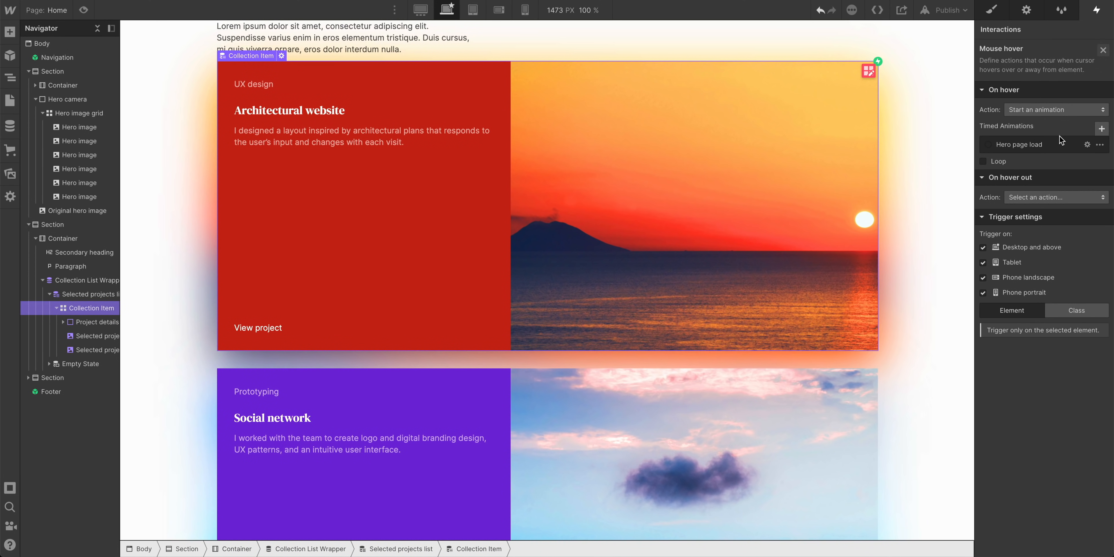
click(1103, 130)
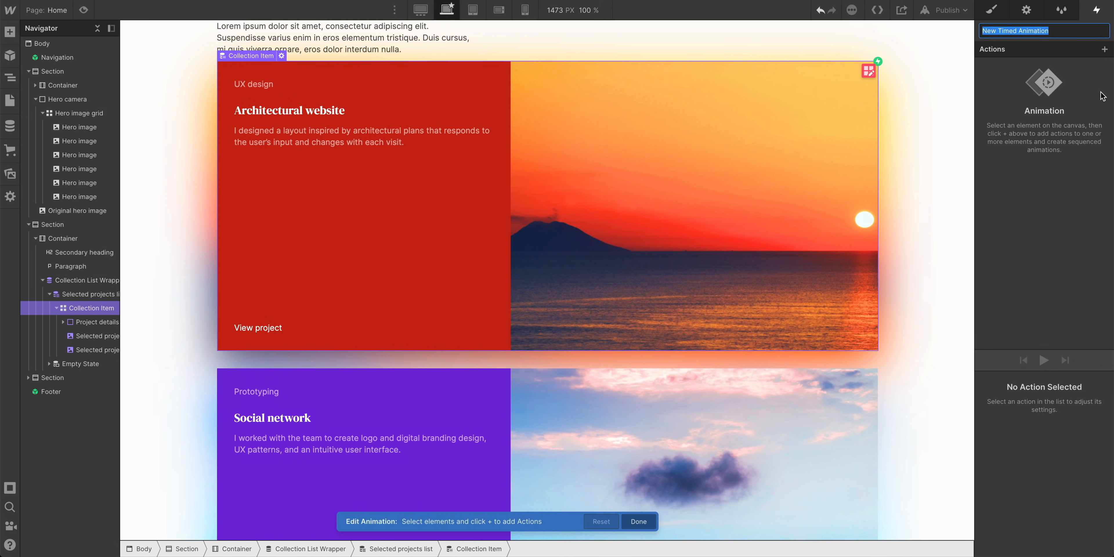
click(1105, 50)
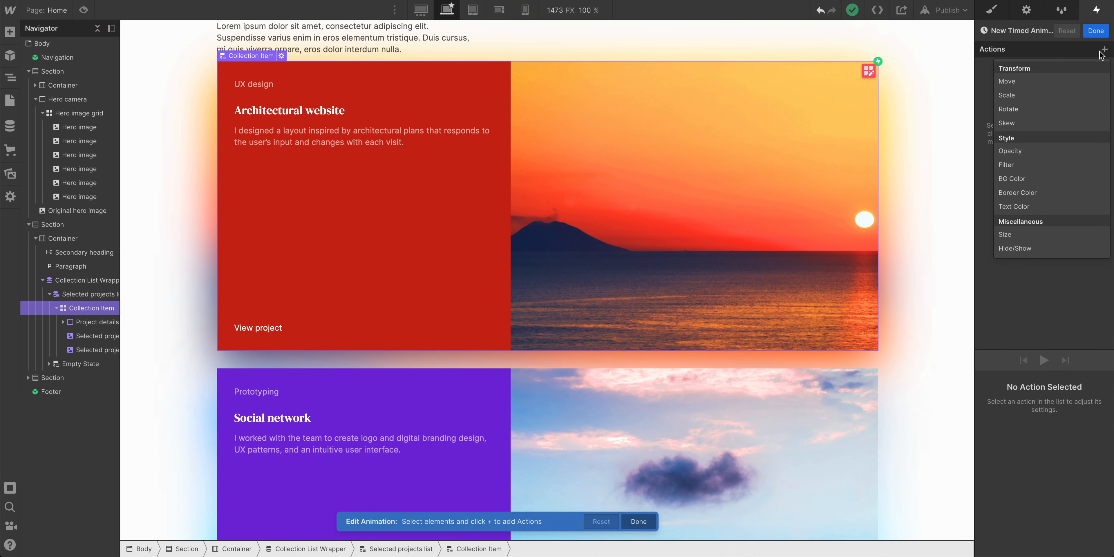
click(1021, 151)
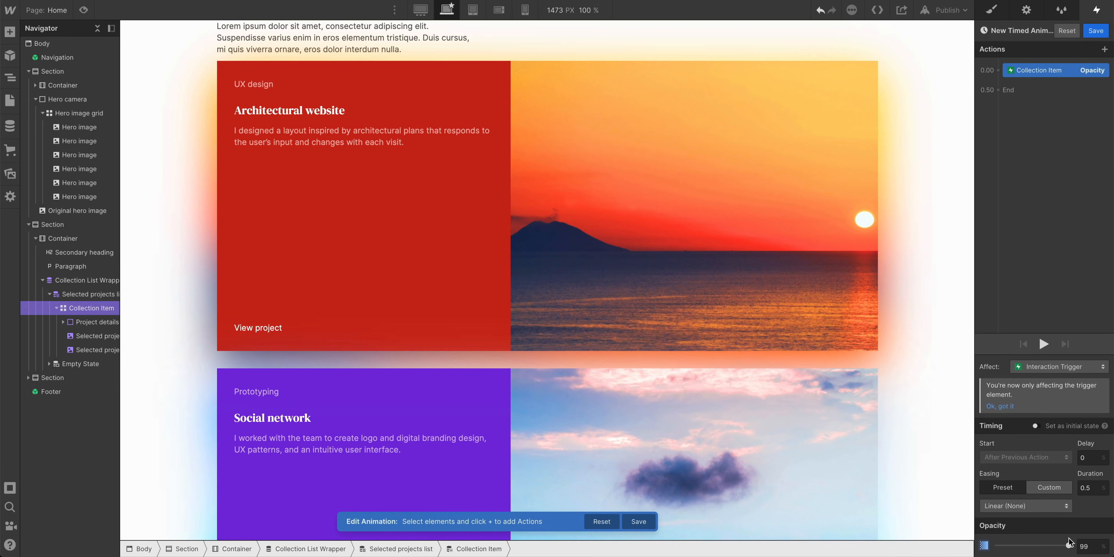
drag(1070, 547, 1012, 534)
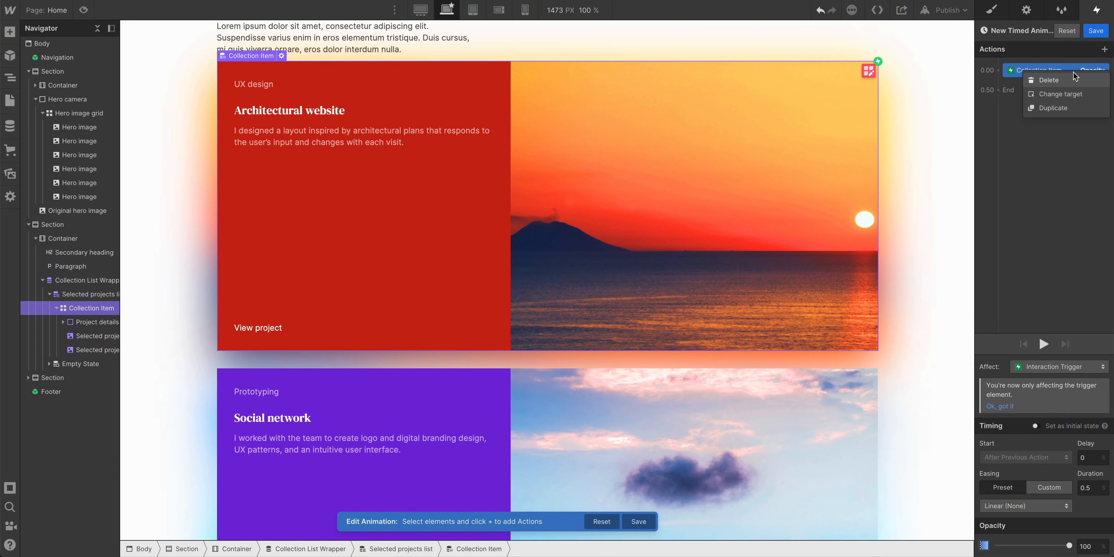
click(1073, 78)
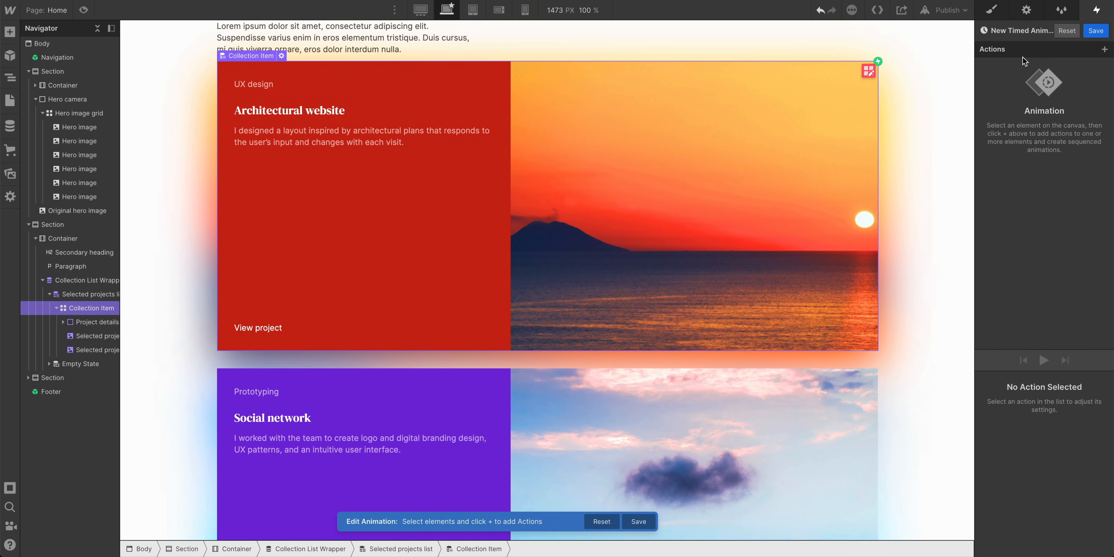
Rename the new timed animation as Selected projects hover and widen the element tree to show the full element names
click(1004, 30)
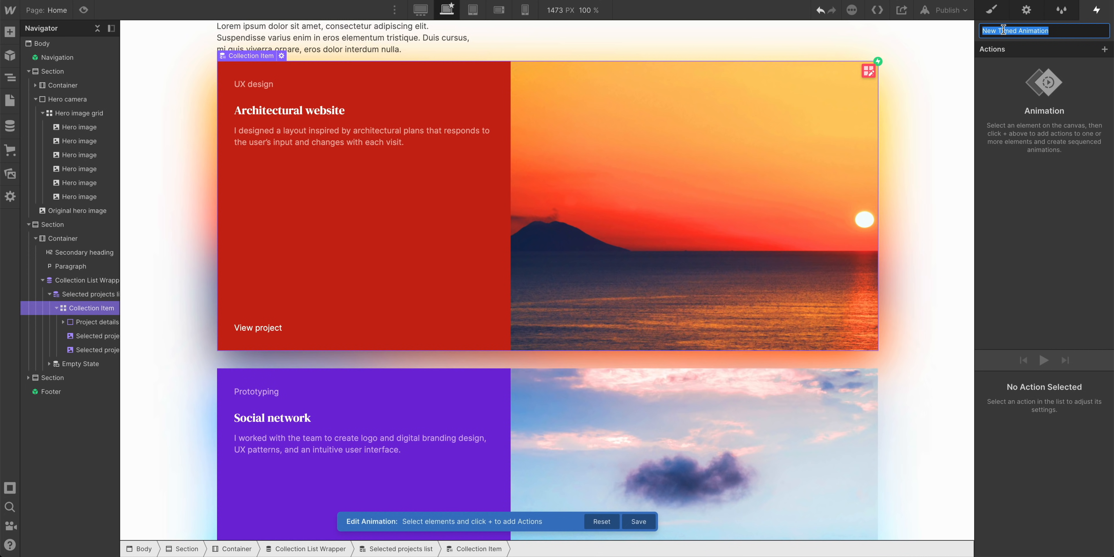
text(Selected)
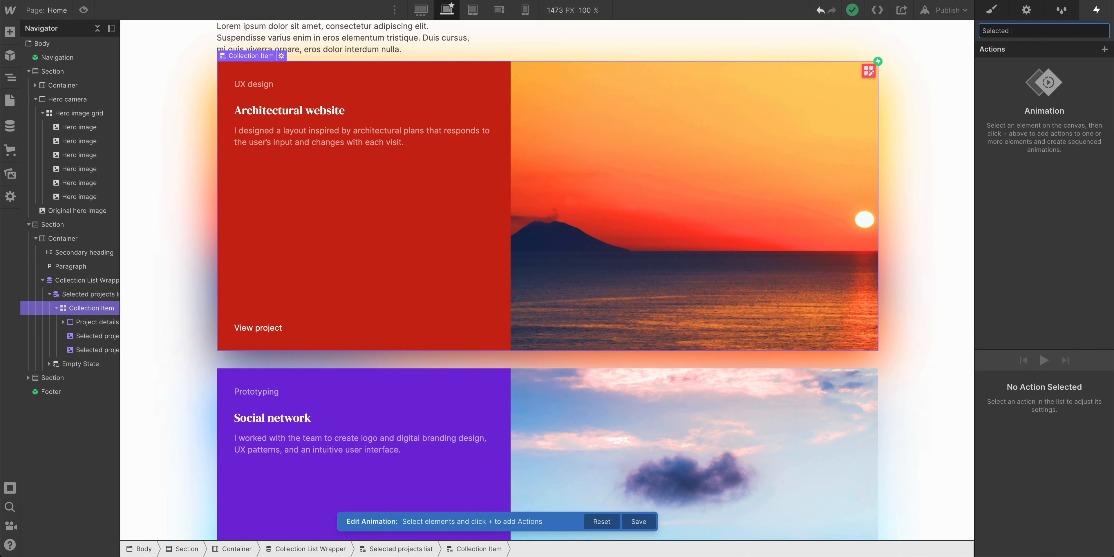
text( projects hover)
key(Return)
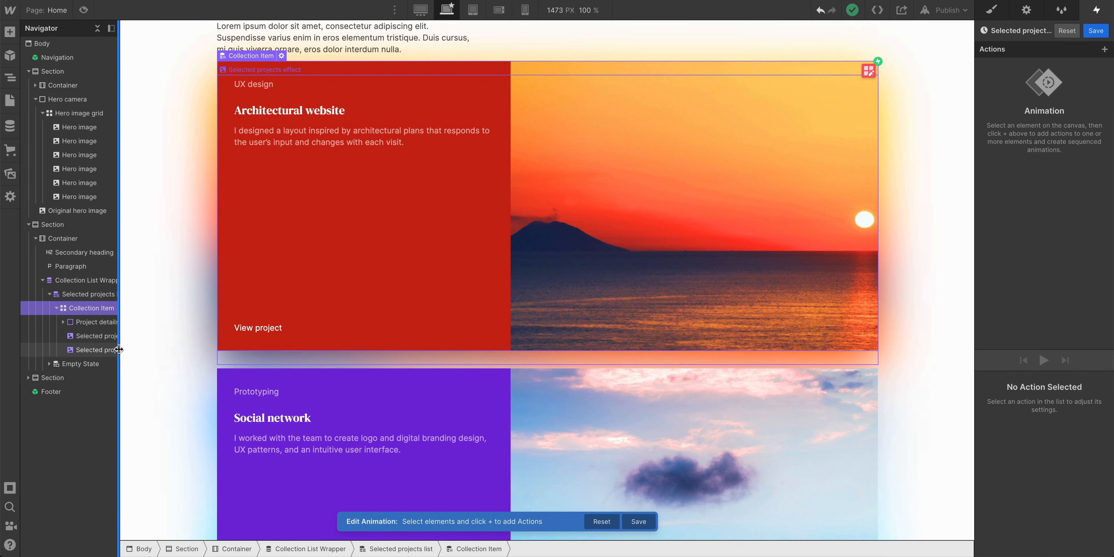
drag(120, 352, 176, 355)
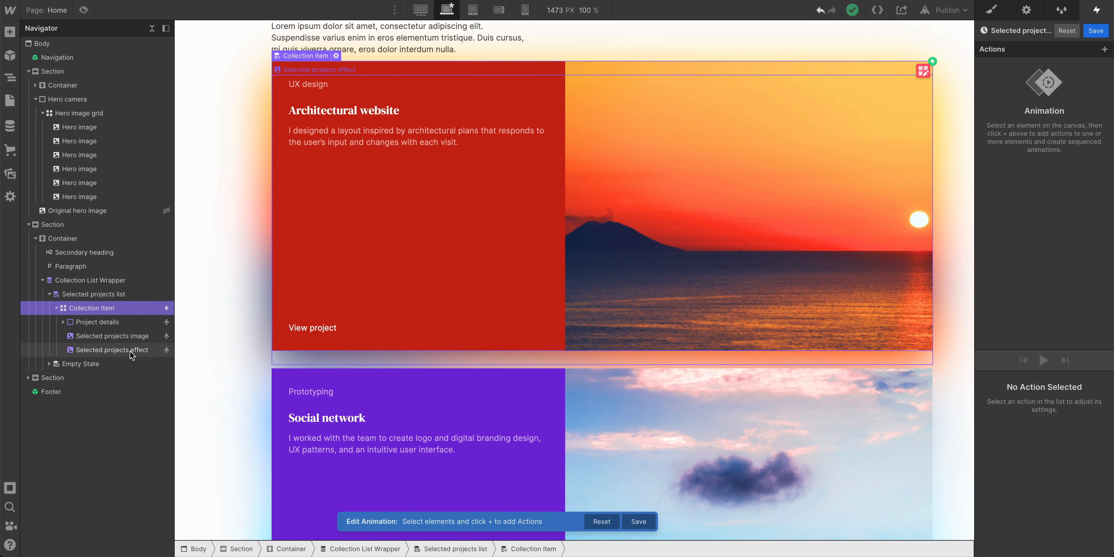
Add an Opacity action of 0% for the Selected projects effect image and set it as the initial state
click(122, 355)
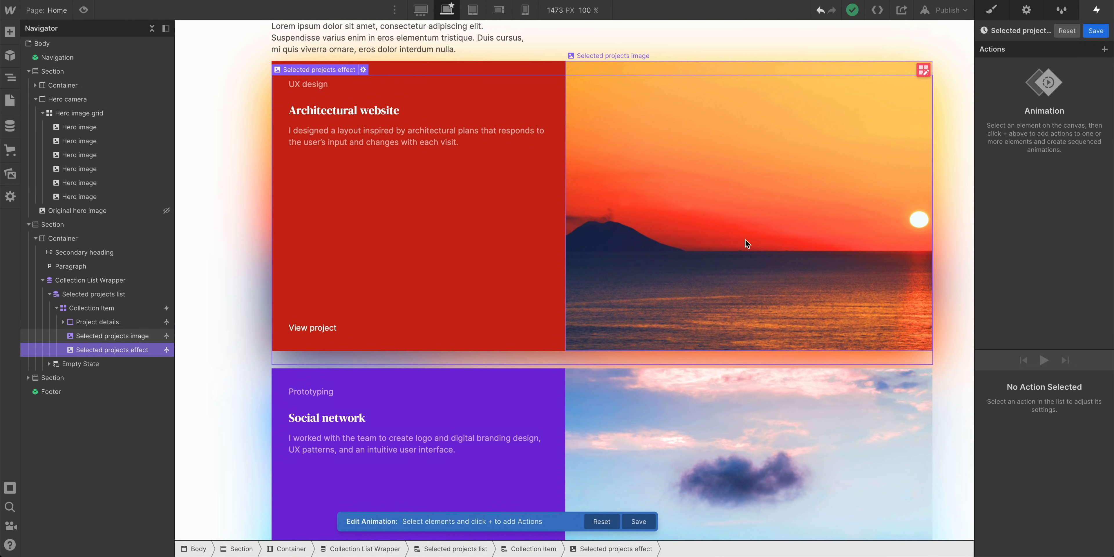
click(1104, 49)
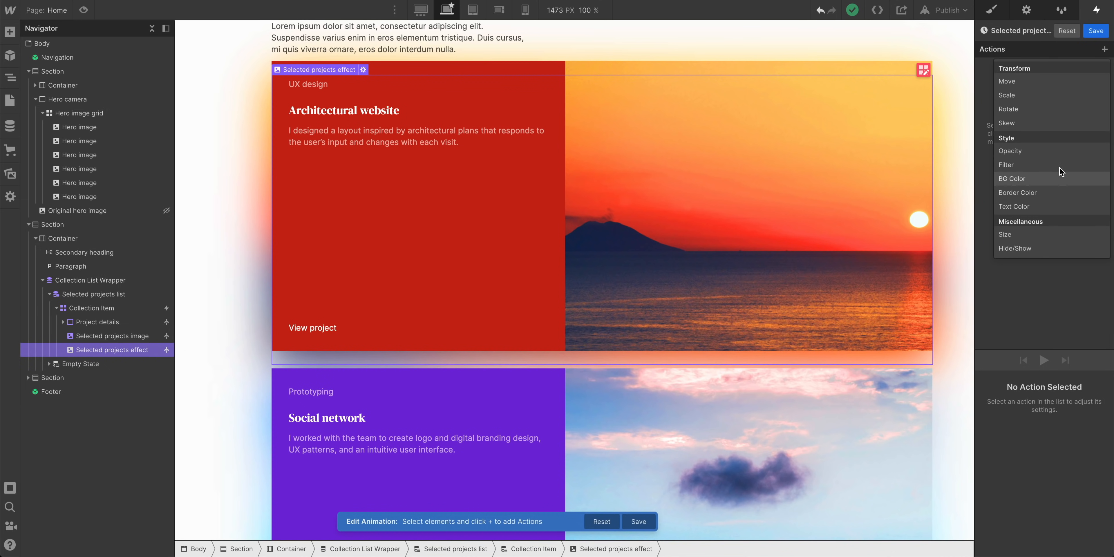
click(1012, 151)
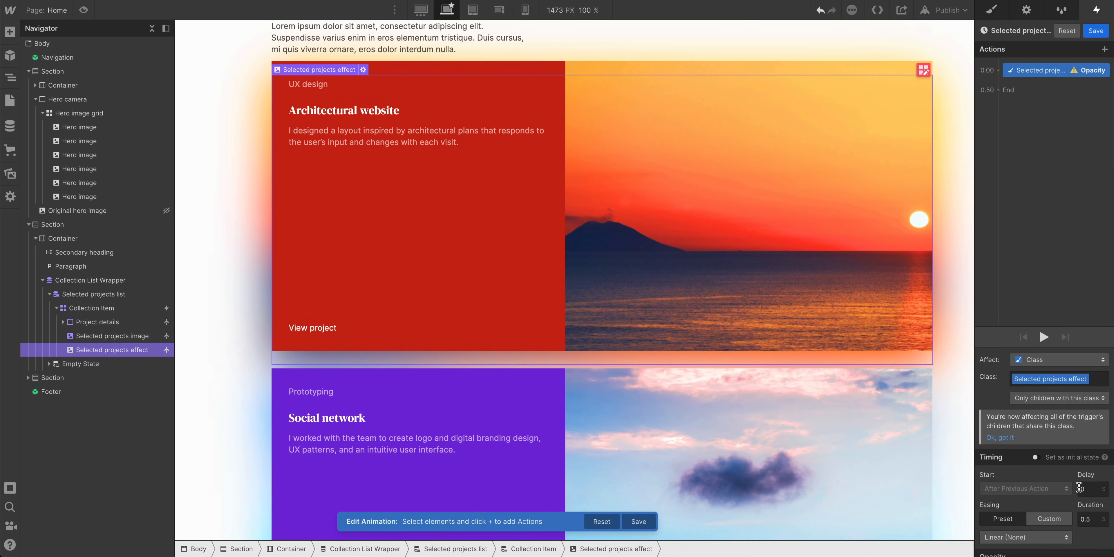
scroll(1077, 530, down, 1)
drag(1069, 546, 977, 546)
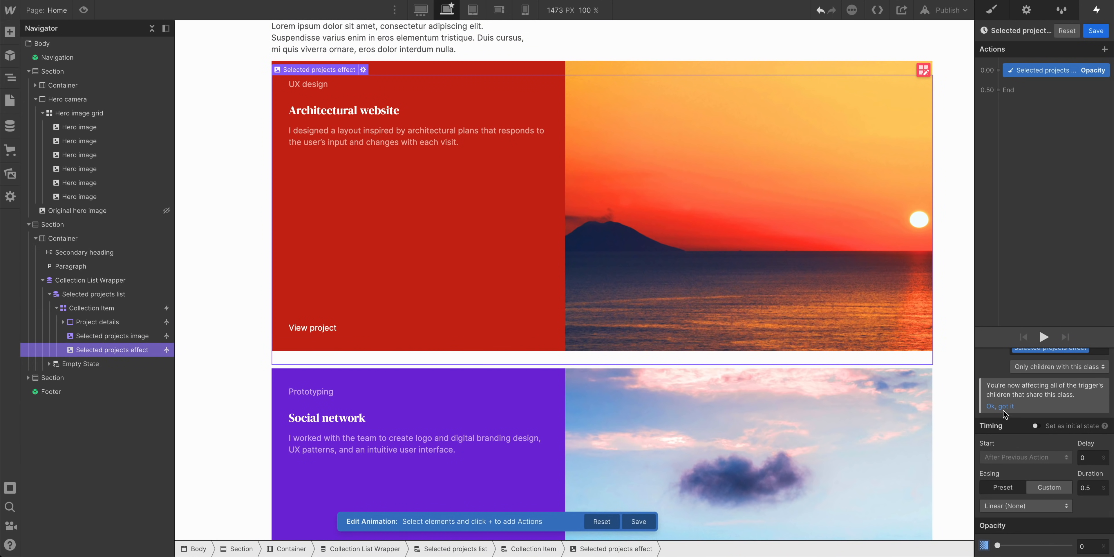
click(1036, 425)
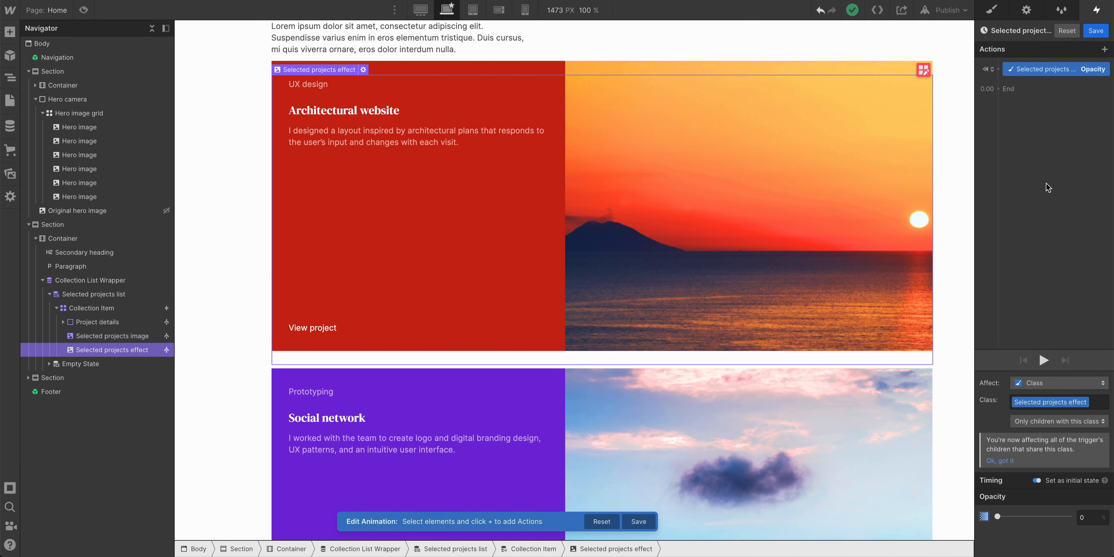
Add a second Opacity action for the Selected projects effect image at 100% after the initial state and play the animation
click(997, 88)
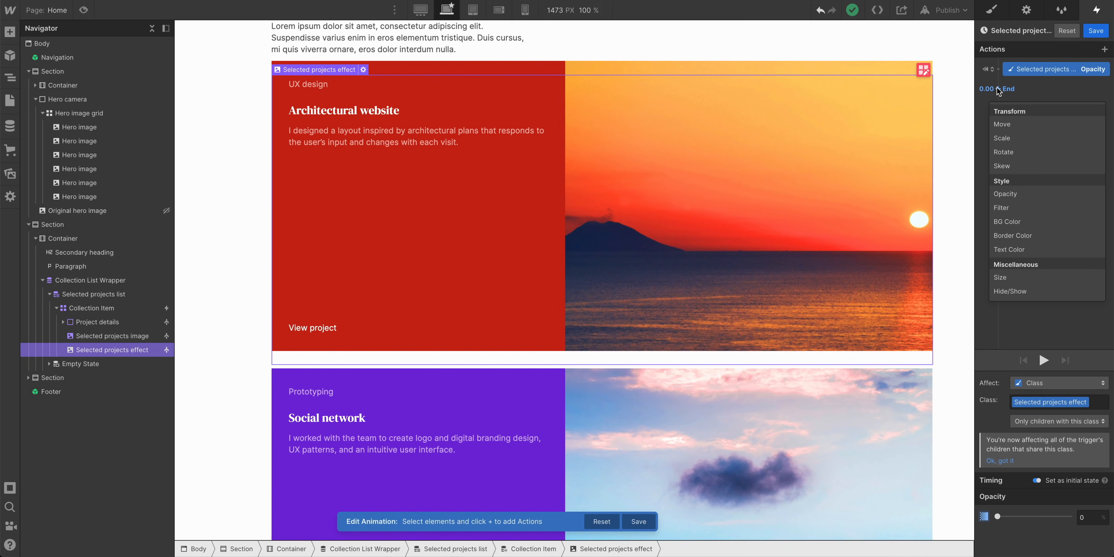
click(1027, 195)
scroll(1061, 537, down, 2)
drag(997, 545, 1101, 543)
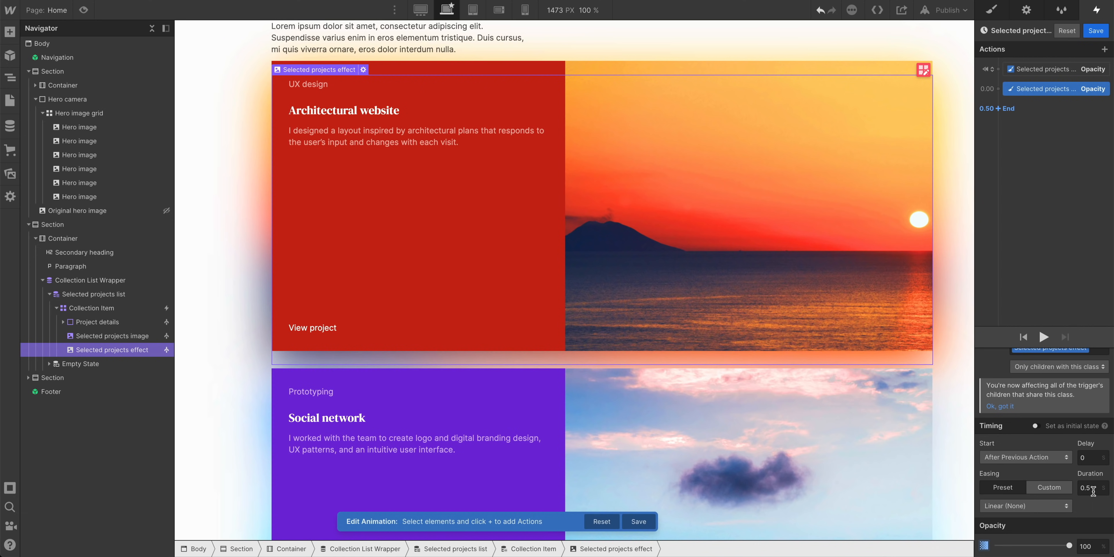
click(1043, 337)
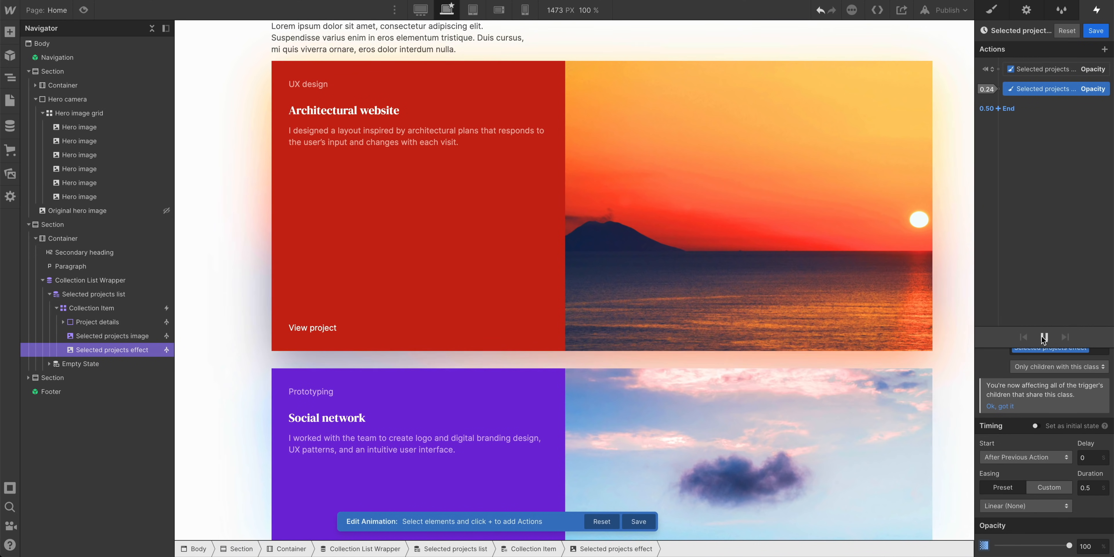
Set the 100% opacity action's duration to 0.2 seconds and its easing to Ease, playing the animation to check it
click(1085, 488)
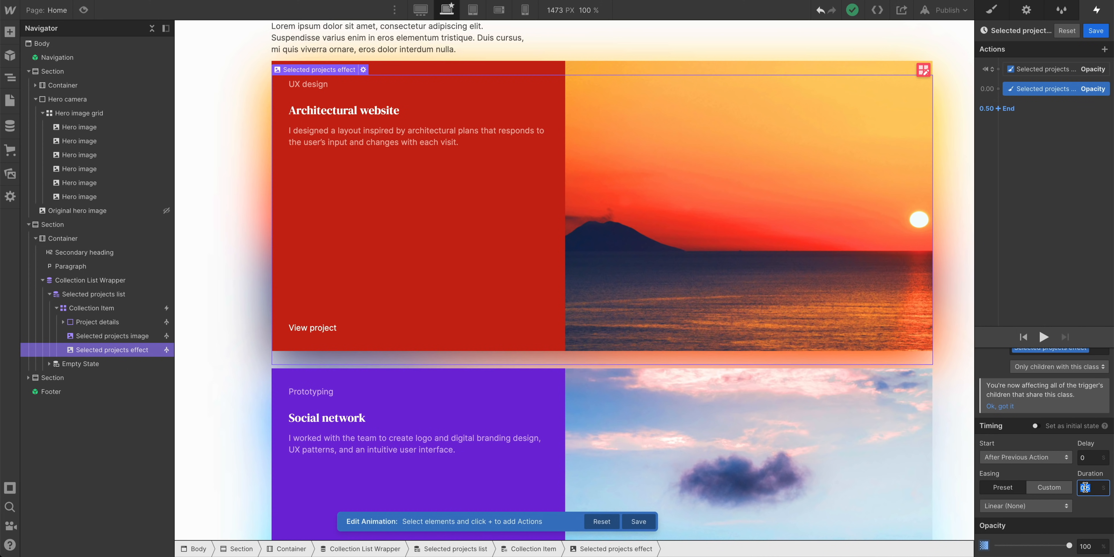
text(0.2)
click(1042, 336)
click(1037, 502)
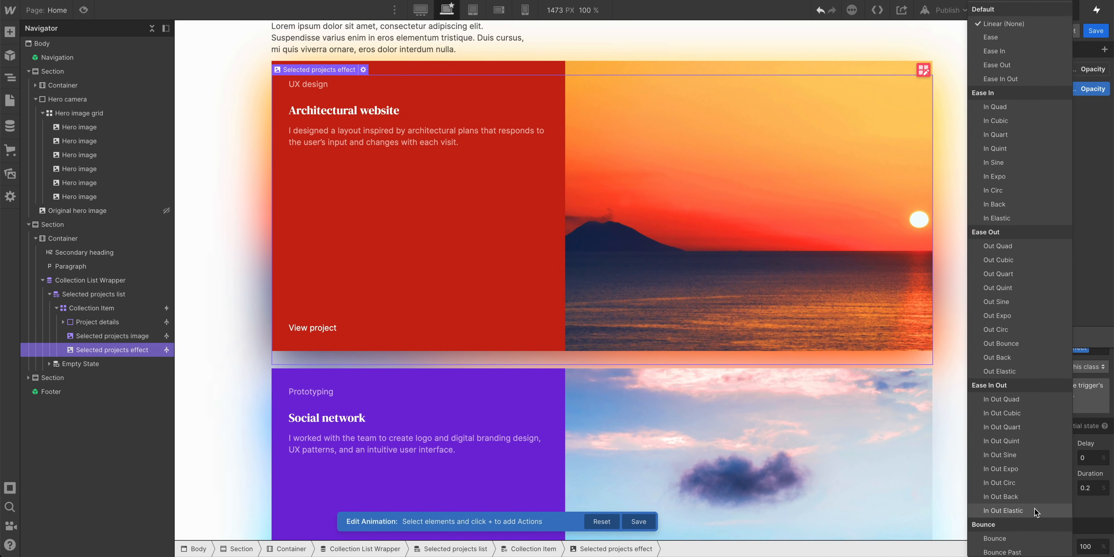
click(1003, 37)
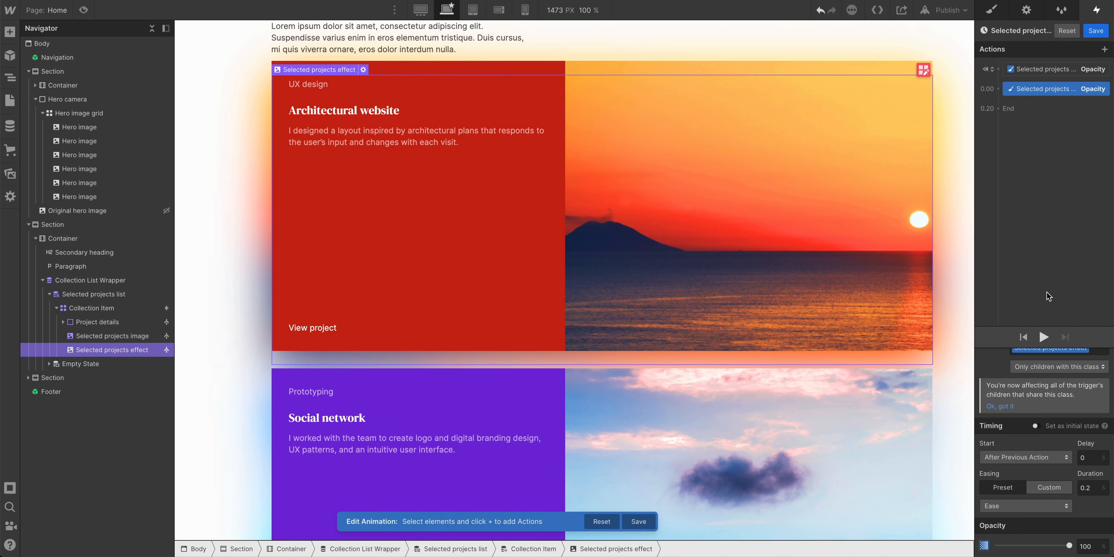
click(1044, 339)
Preview the page and check the glow's hover effect on the Selected projects items, returning to the first project in the editor
click(83, 10)
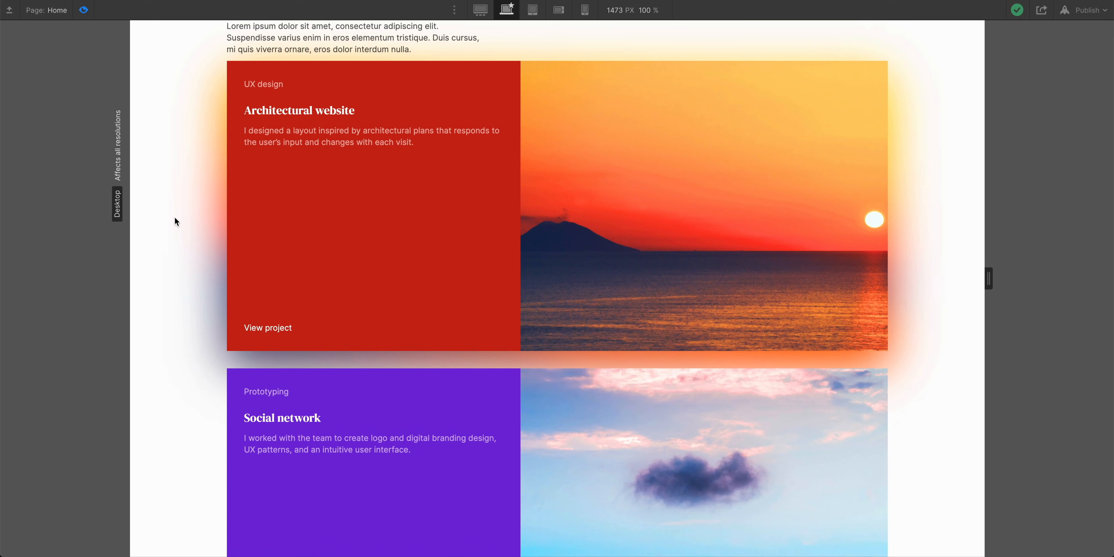
scroll(176, 219, down, 5)
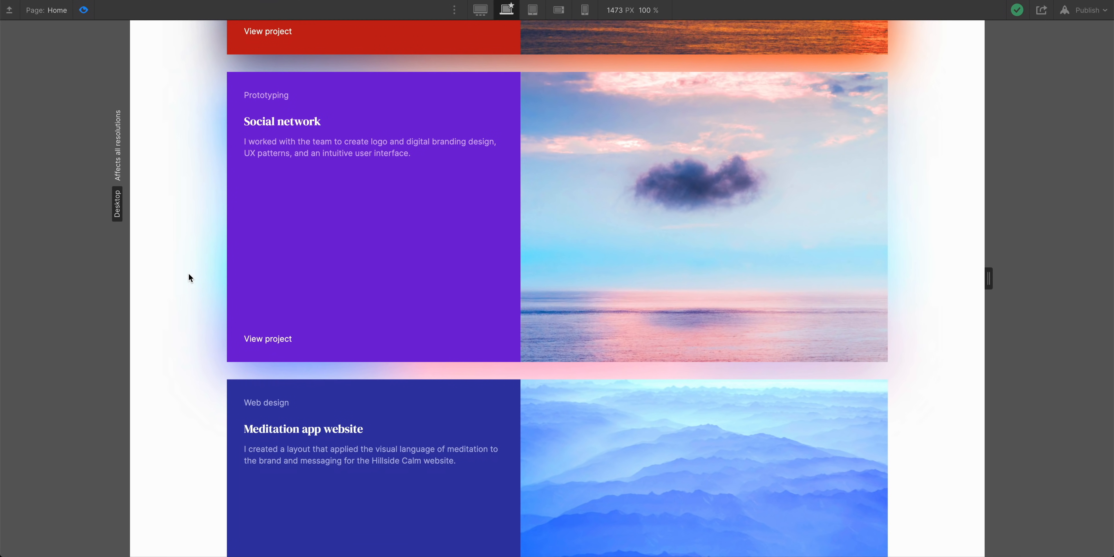
scroll(189, 276, down, 4)
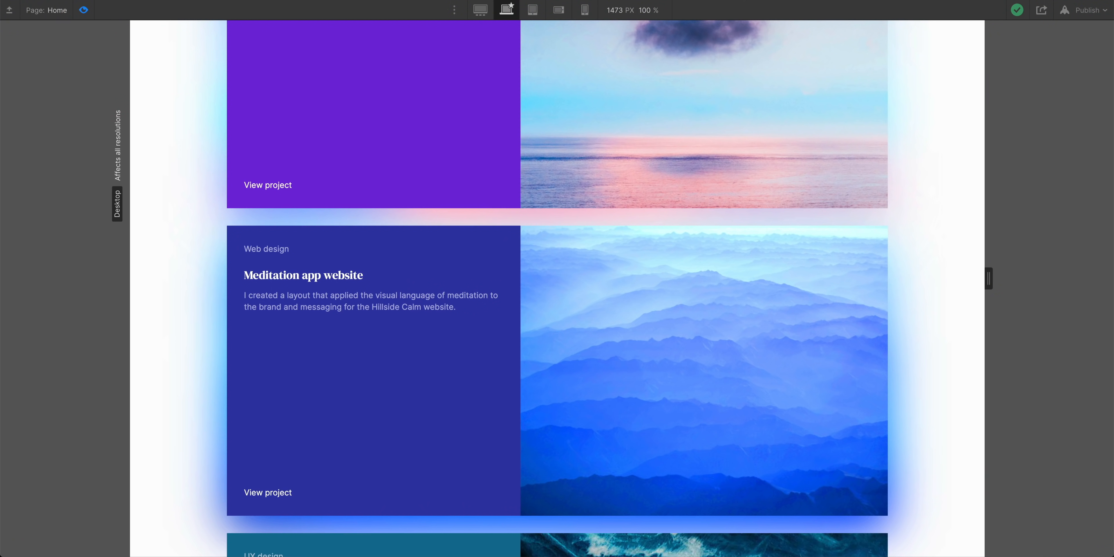
click(83, 10)
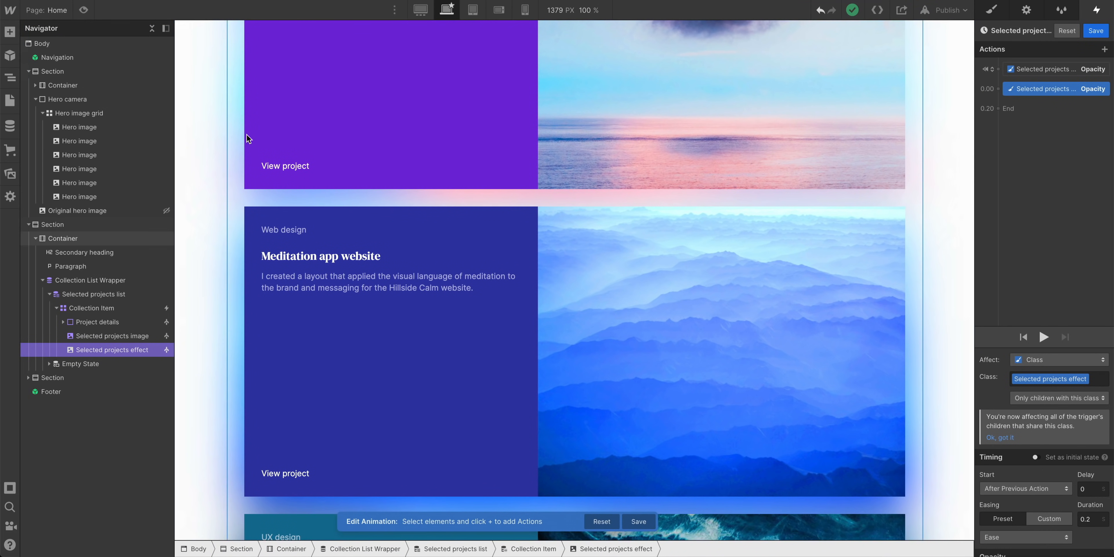
scroll(295, 176, up, 10)
scroll(296, 177, up, 1)
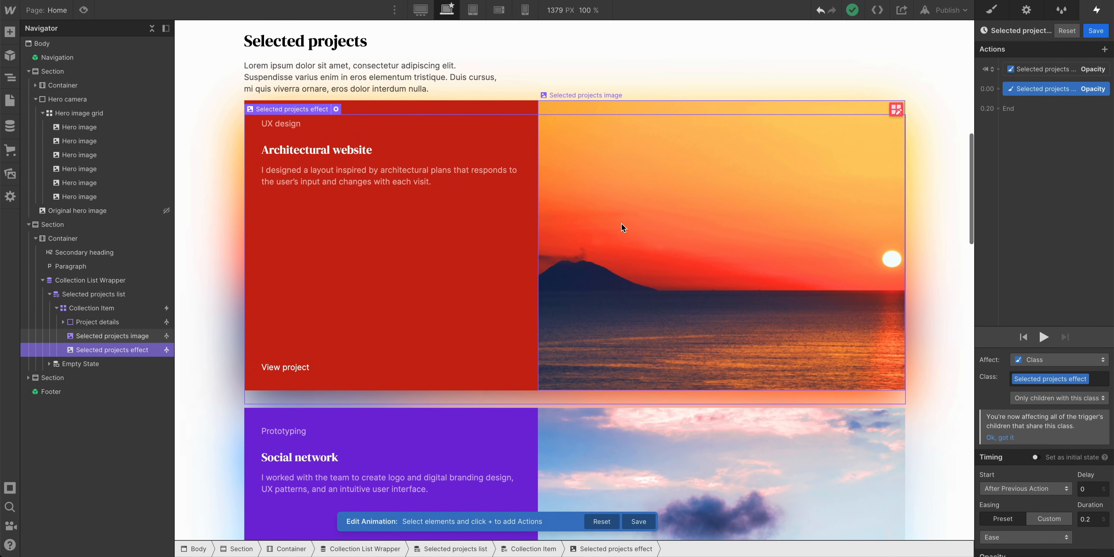
Save the Selected projects hover animation and set the On hover out action to Start an animation
click(1092, 34)
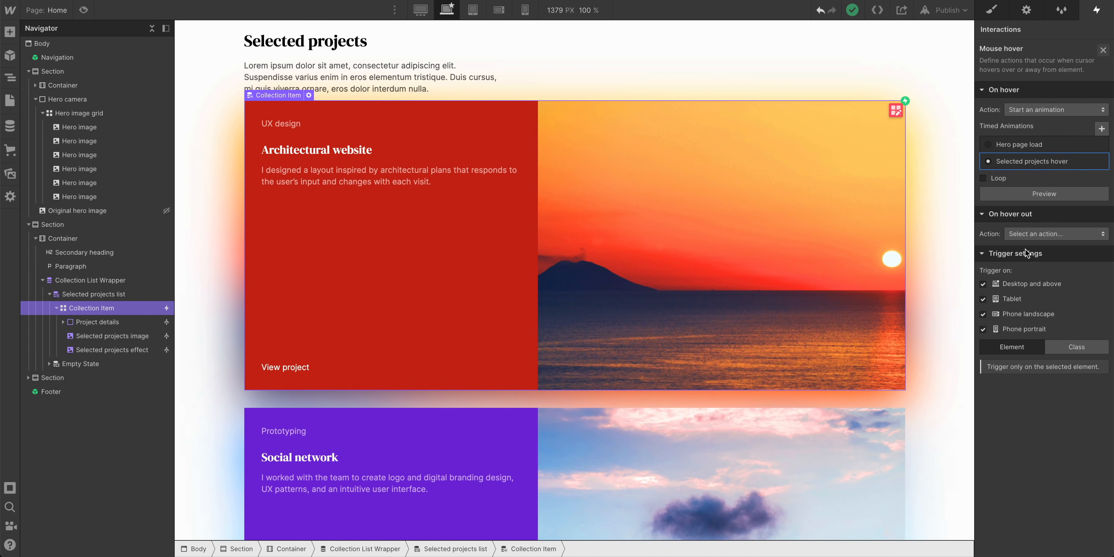
click(1045, 236)
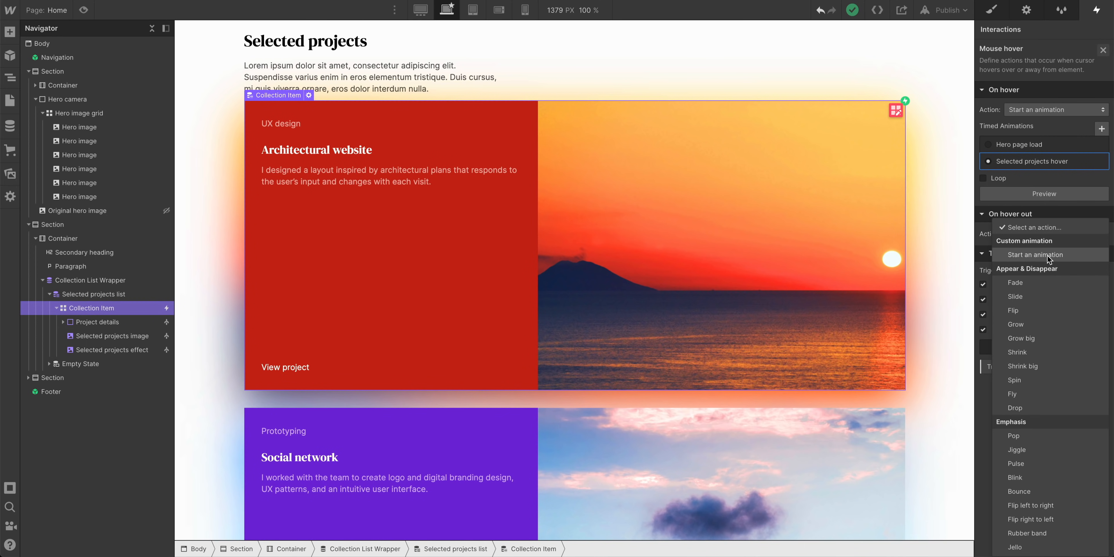
click(1047, 255)
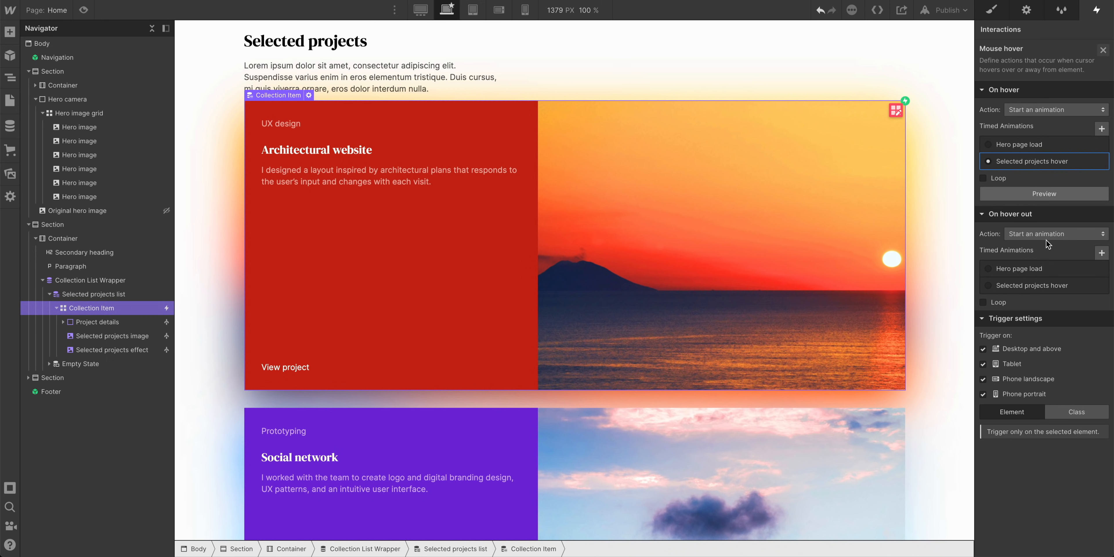
Duplicate the Selected projects hover animation and assign the copy to the hover-out action
click(1099, 285)
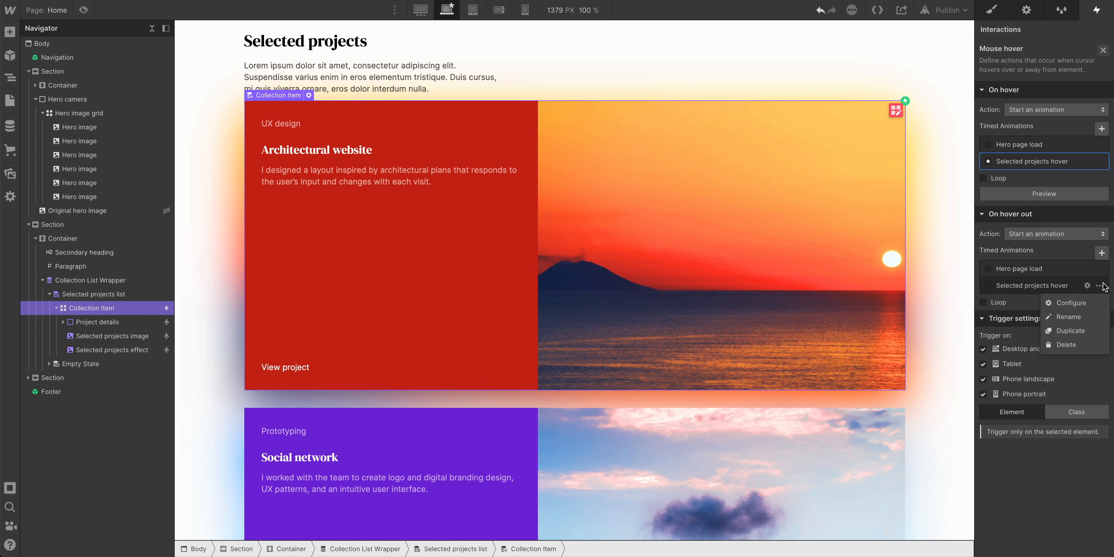
click(1084, 325)
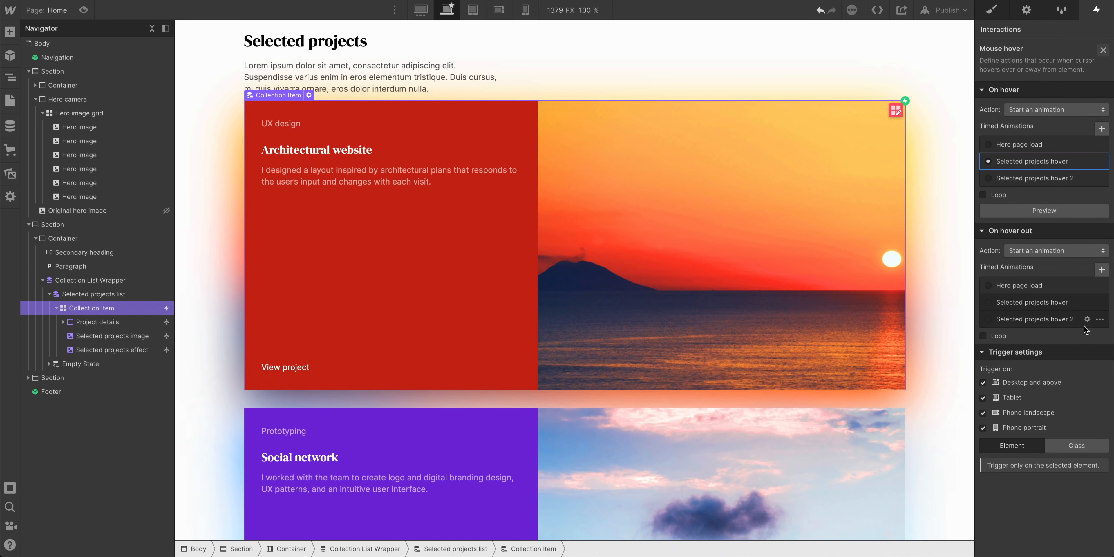
click(1046, 319)
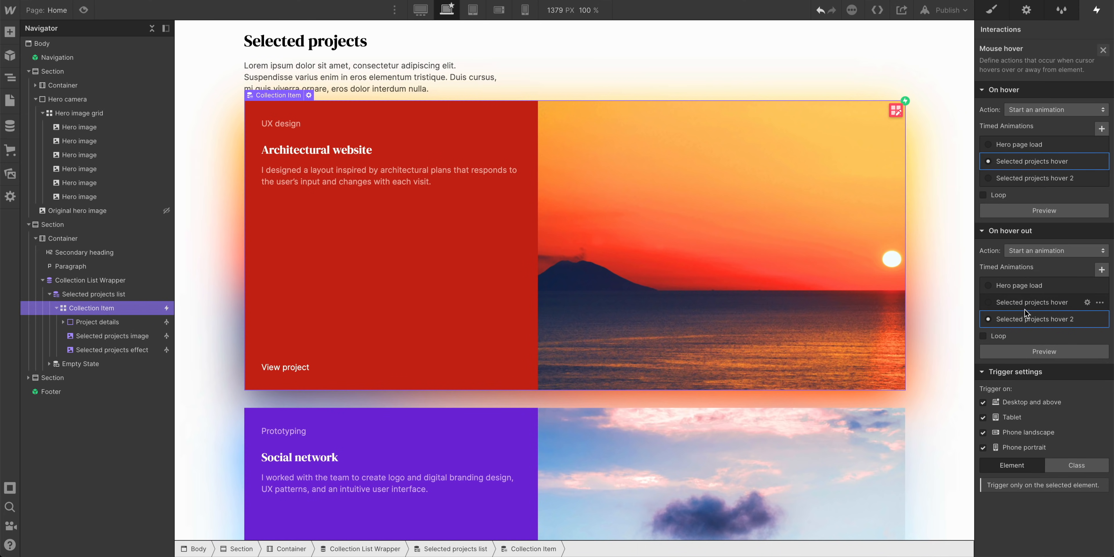
Open the duplicated hover-out animation for editing and rename it as Selected projects out
click(1029, 319)
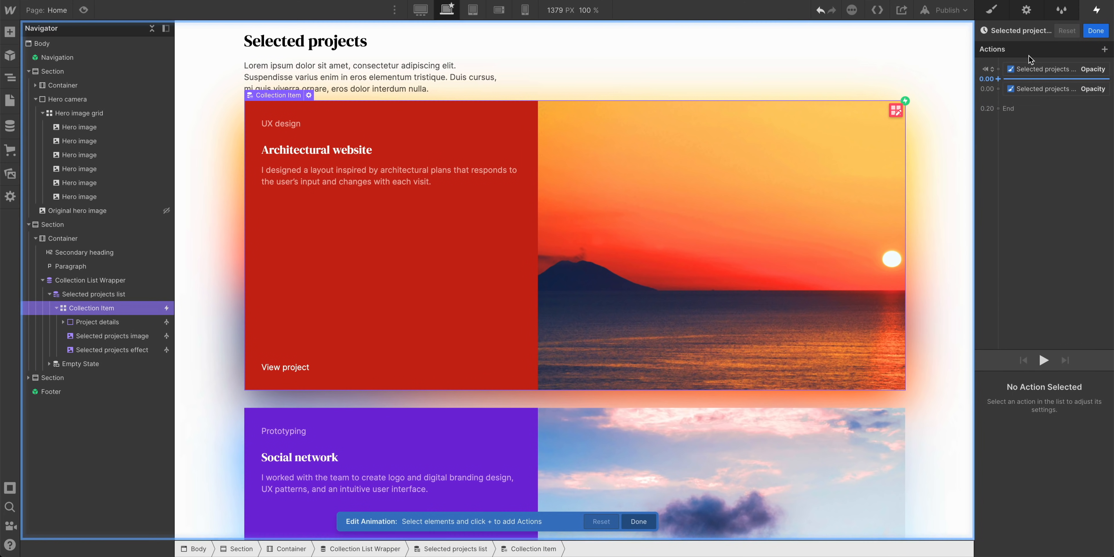
click(1030, 30)
drag(1037, 31, 1080, 32)
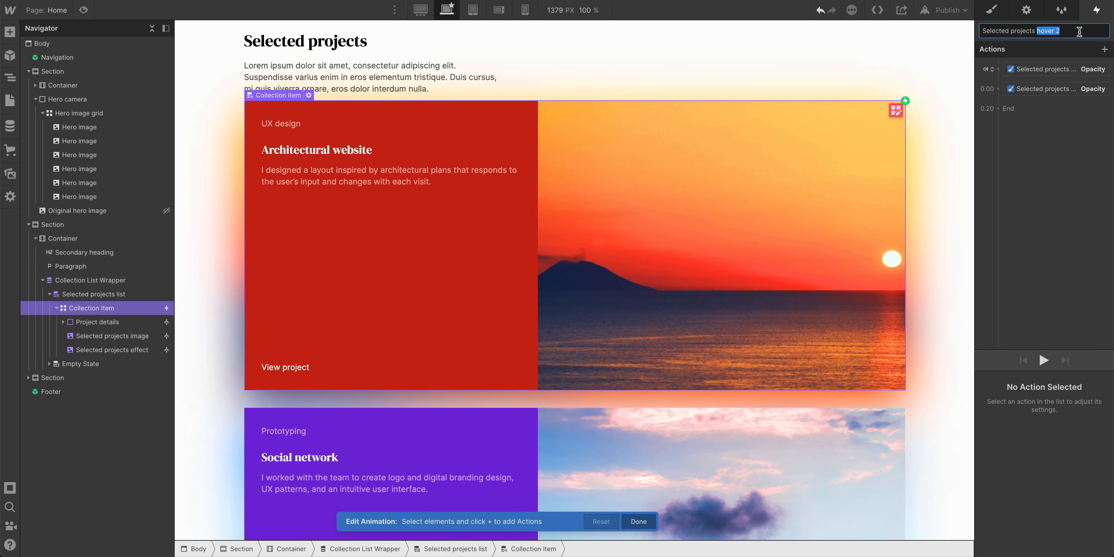
key(Return)
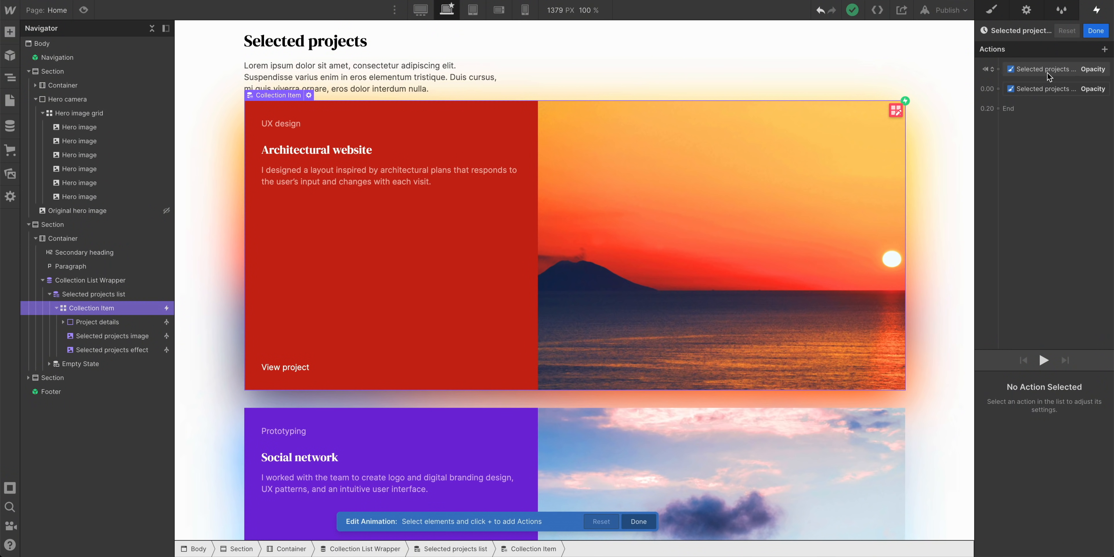
Delete the initial-state action from the hover-out animation and set the remaining action's opacity to 0%
click(1047, 70)
key(Delete)
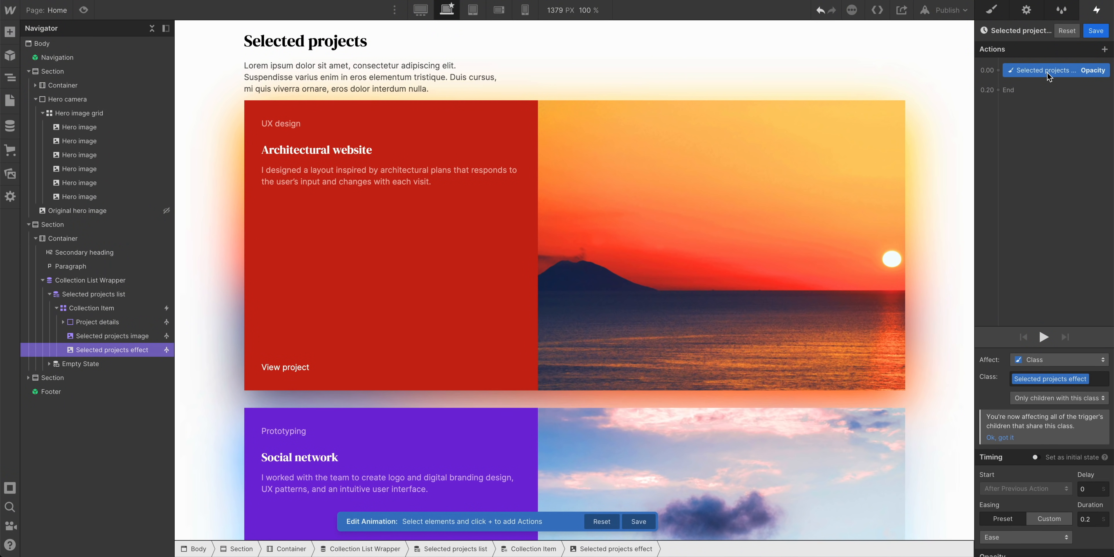
drag(1027, 80, 1029, 82)
scroll(1046, 517, down, 2)
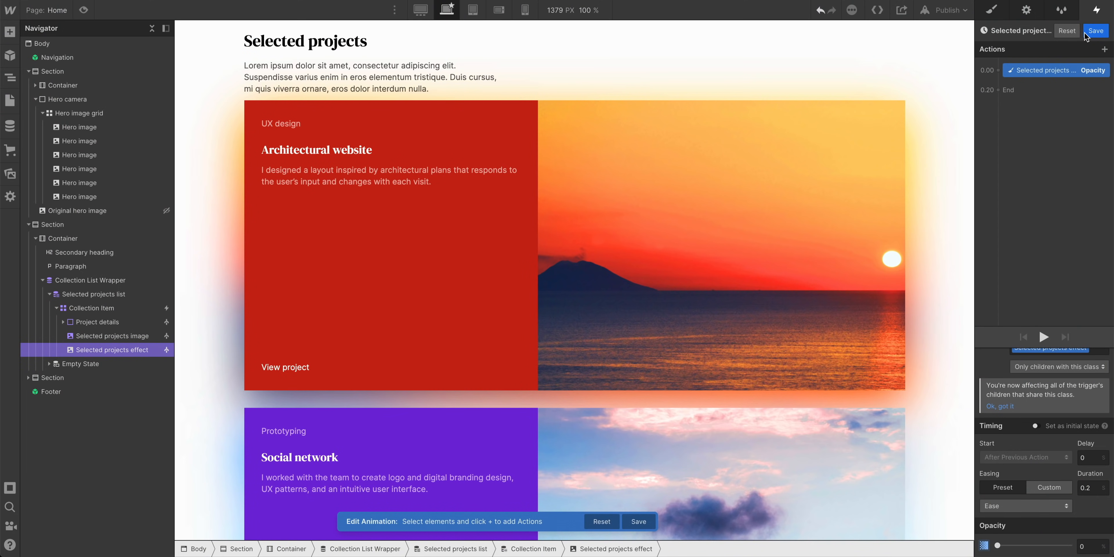
Save the hover-out animation and preview how the glow behaves when hovering over and leaving the project items
click(1096, 30)
click(84, 9)
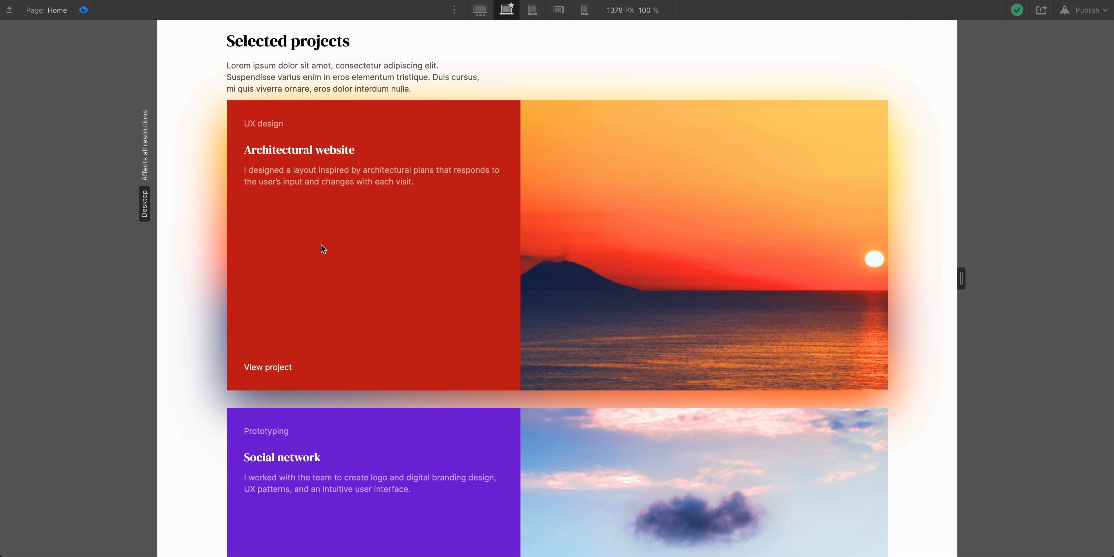
click(83, 10)
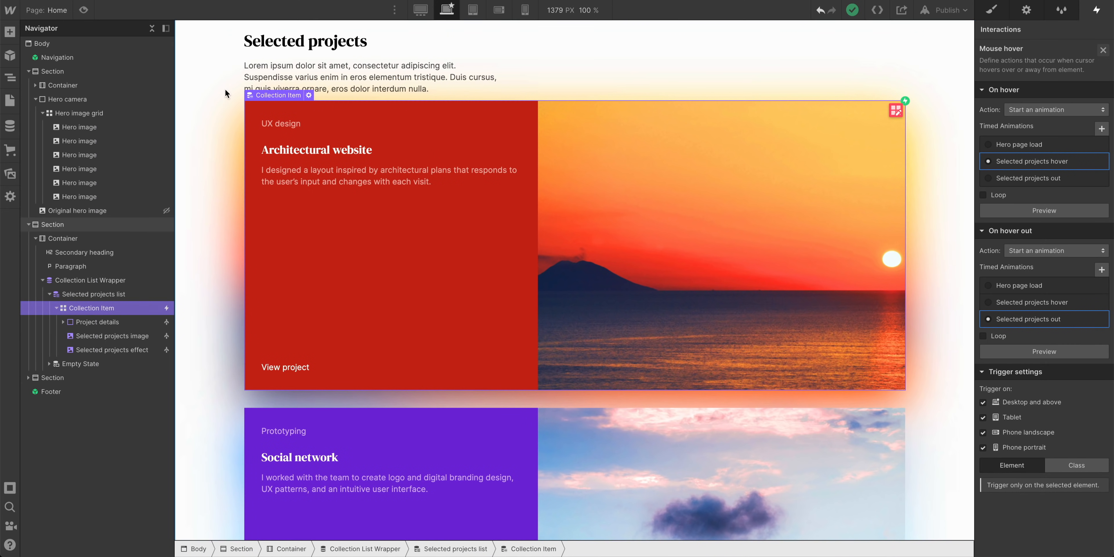
Convert the Project details block in the Selected projects Collection Item to a link block
click(102, 324)
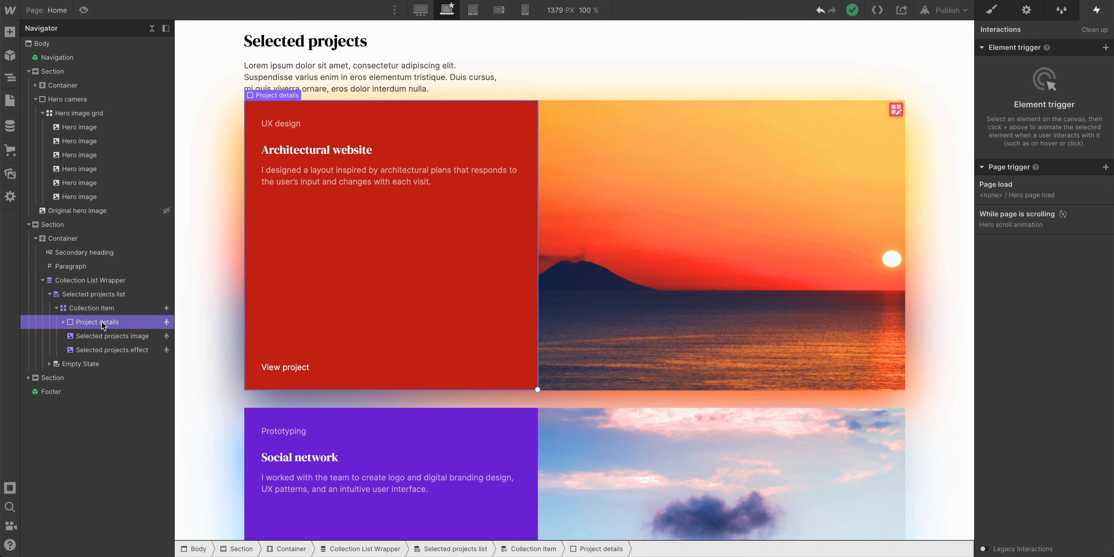
right_click(274, 97)
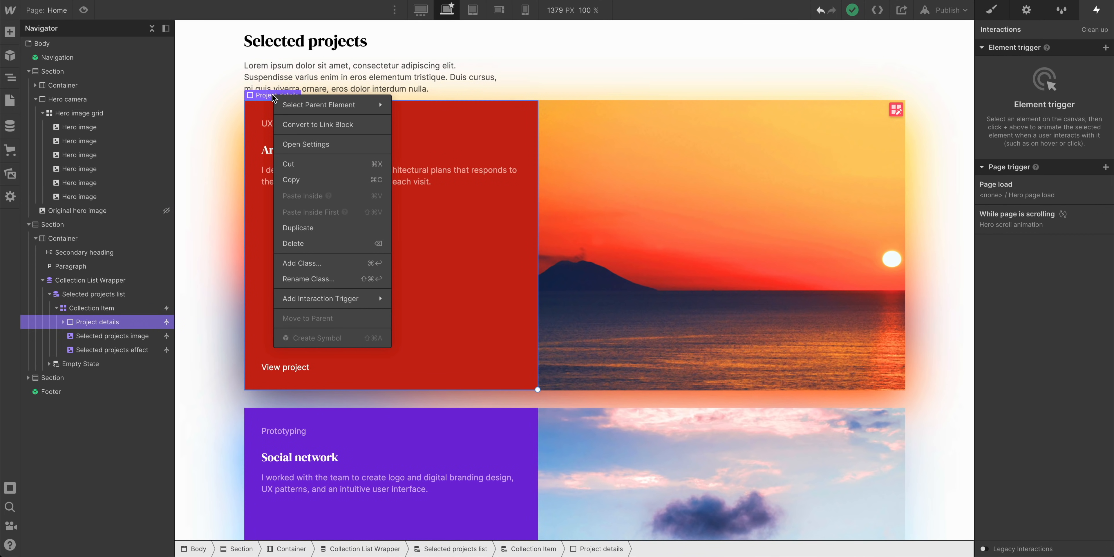
click(315, 124)
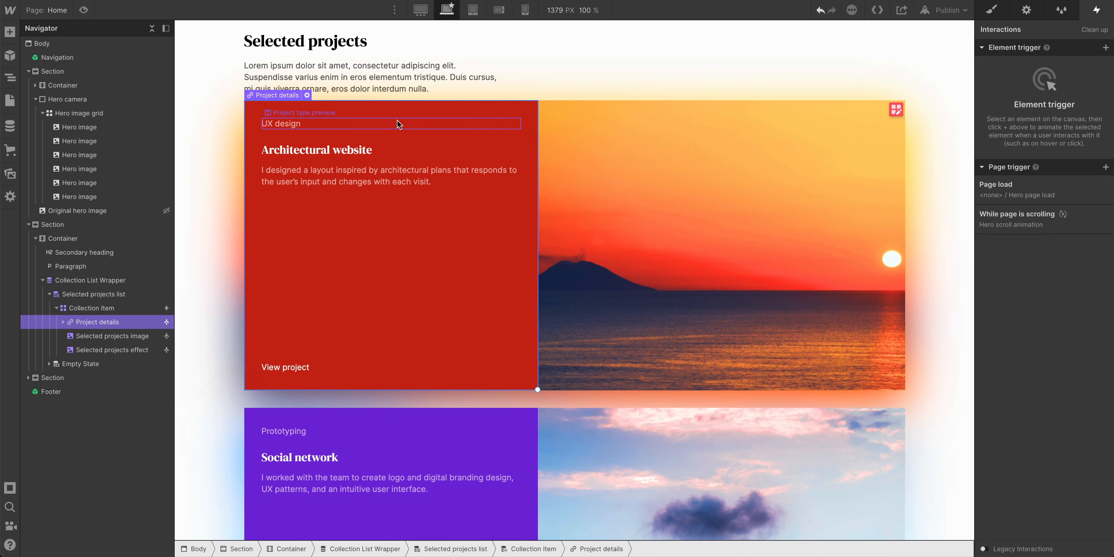
Link the Project details link block to the Current Project collection page
click(1017, 13)
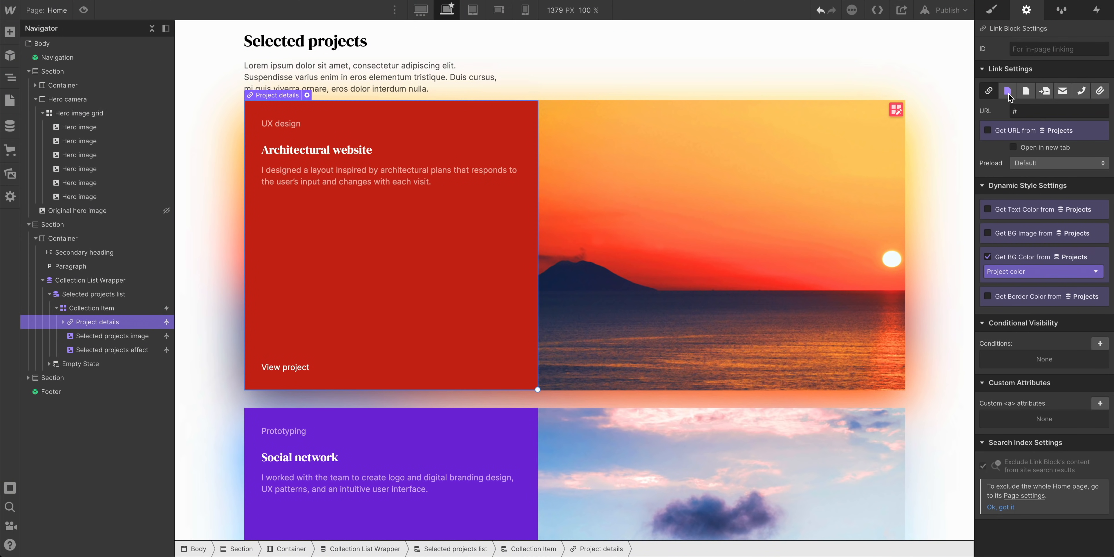
click(1009, 92)
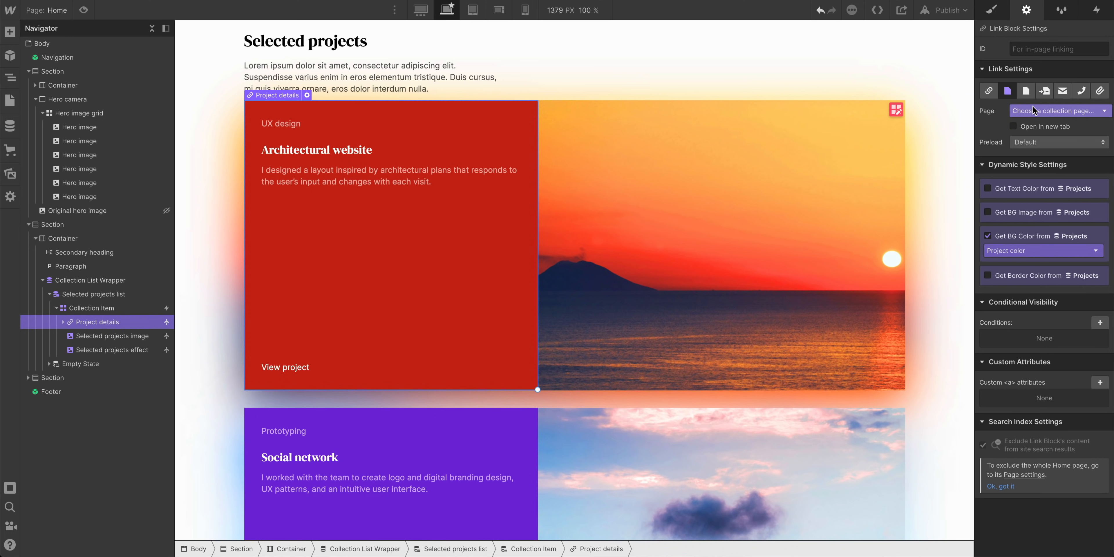
click(1036, 111)
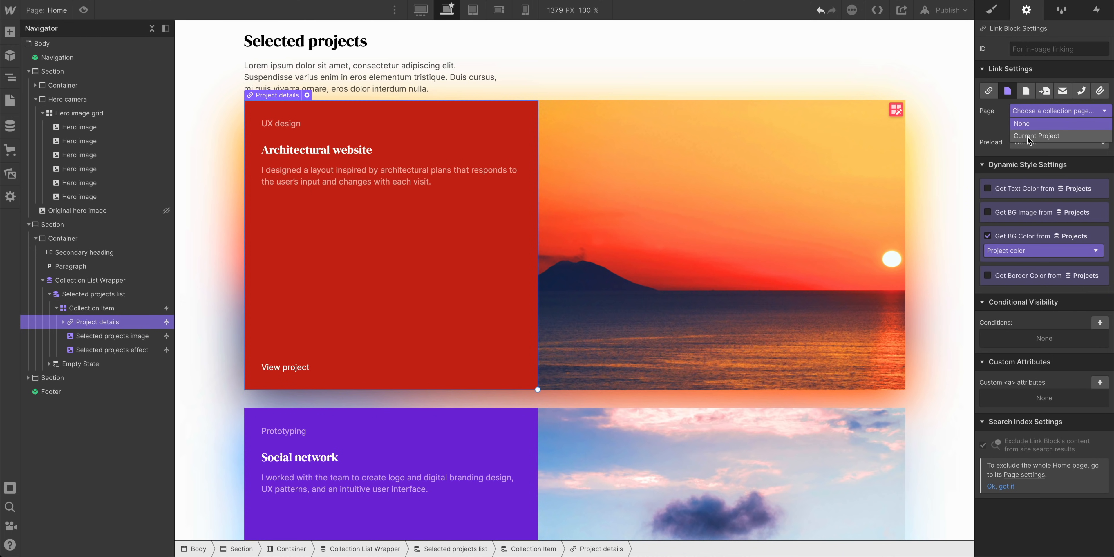
click(1047, 136)
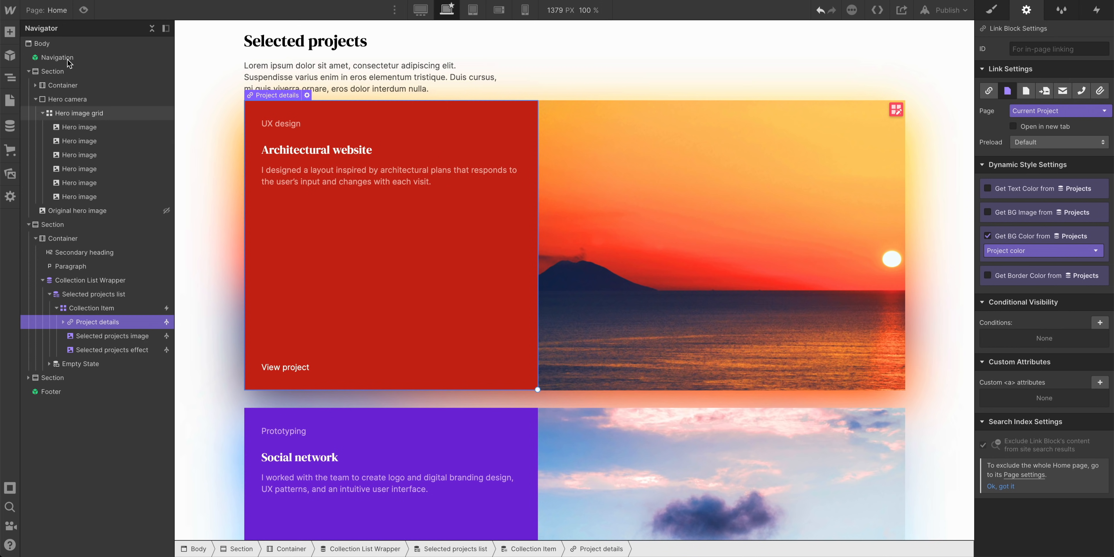
Test the Architectural website project's link in preview mode and return to the Home page
click(84, 10)
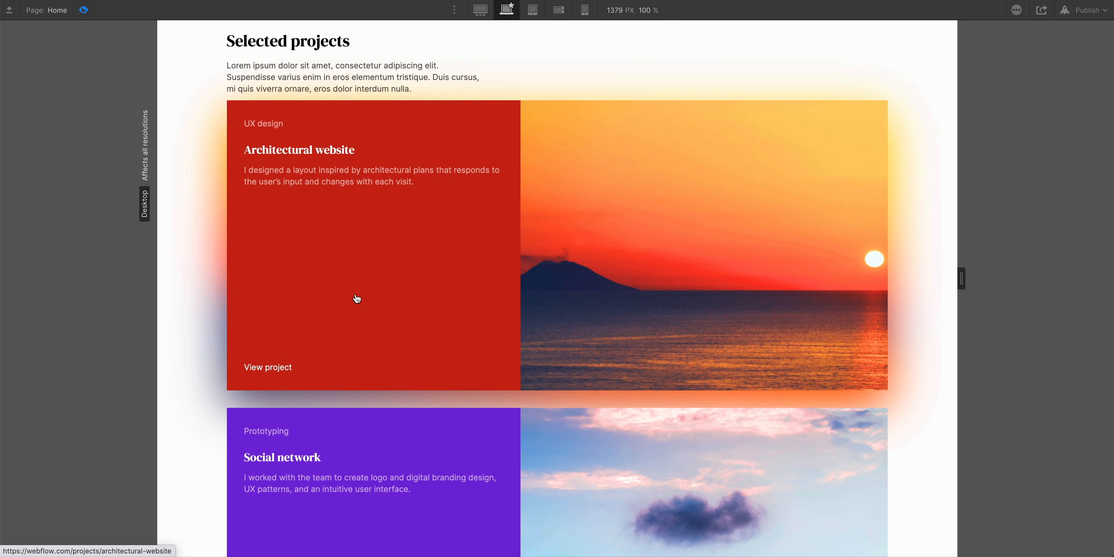
click(325, 292)
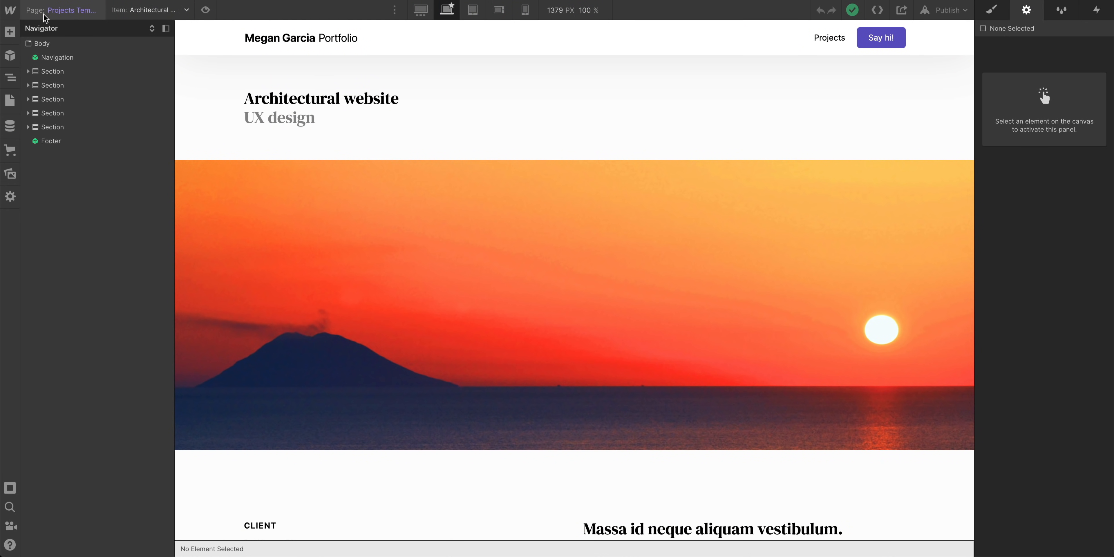
click(44, 13)
click(82, 100)
Set the opacity of the Selected projects effect image in the Collection Item to 0%
scroll(376, 306, down, 2)
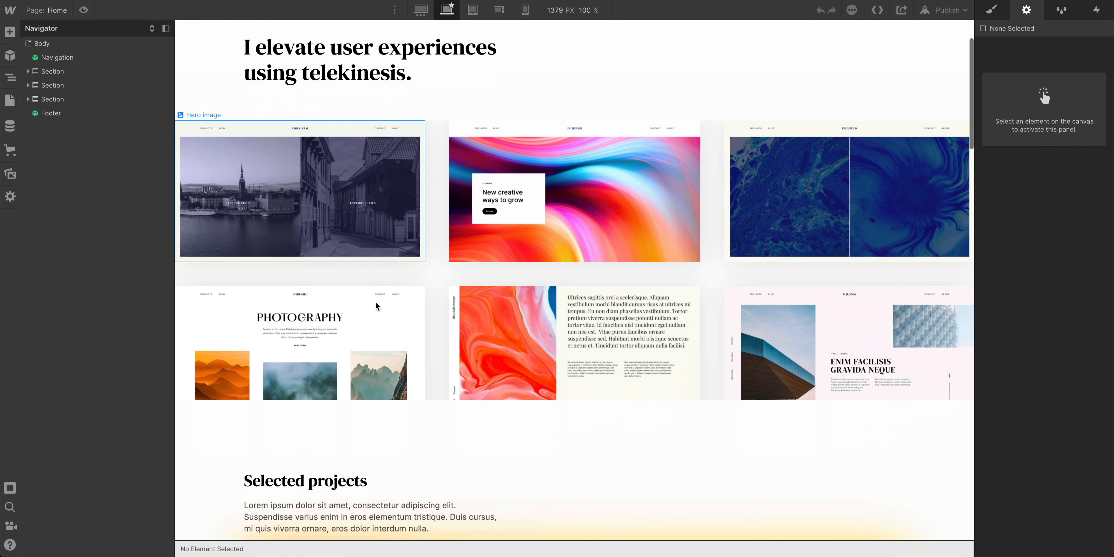
scroll(376, 305, down, 15)
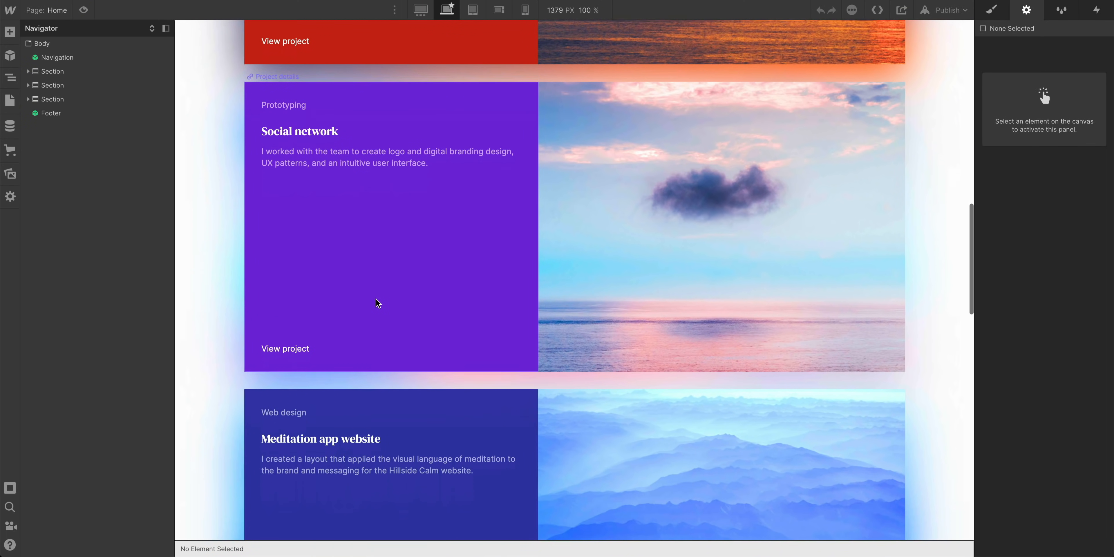
scroll(377, 303, up, 18)
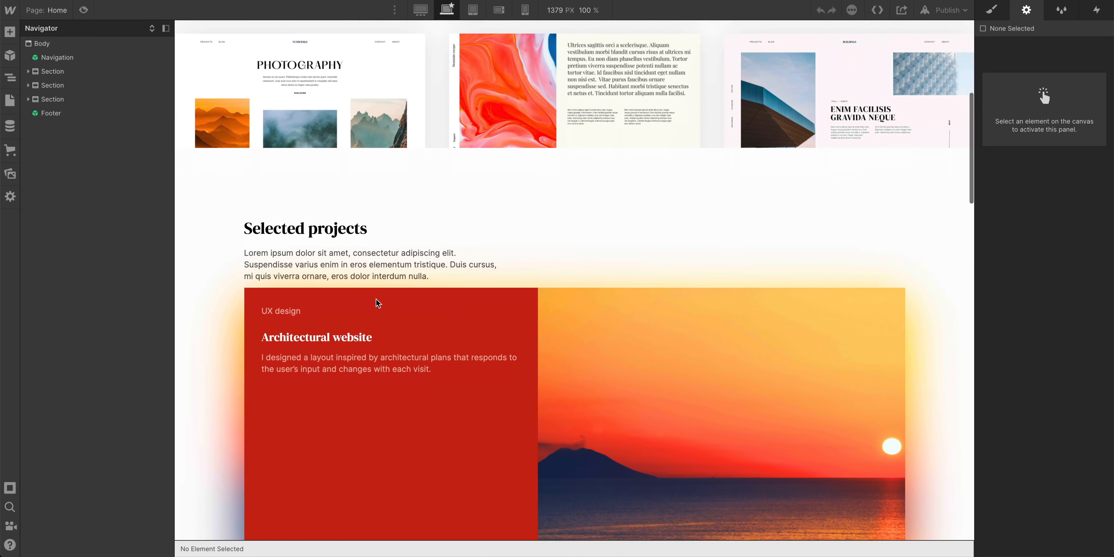
scroll(377, 302, down, 6)
scroll(428, 229, up, 2)
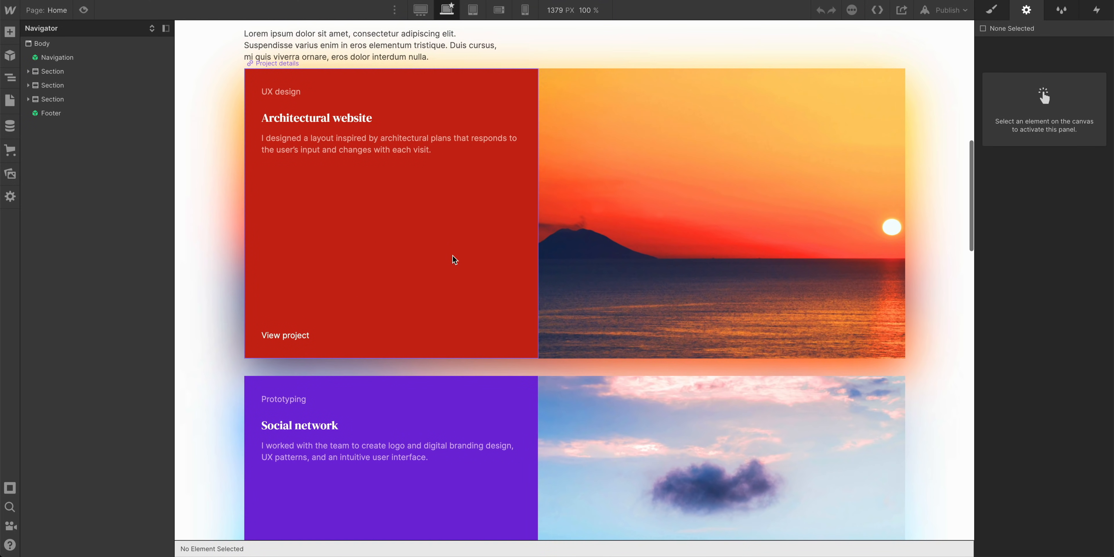
click(419, 259)
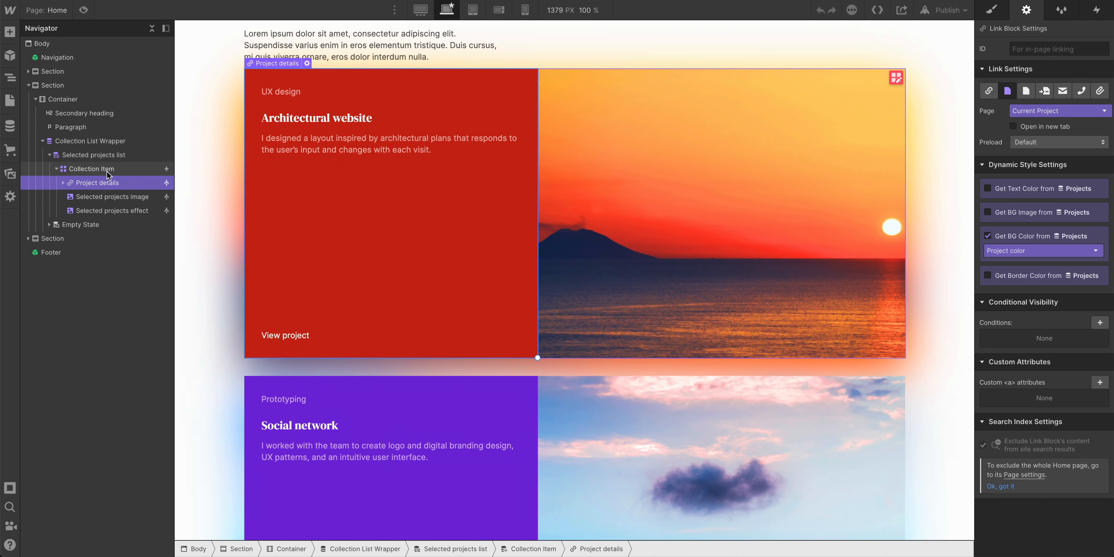
click(118, 213)
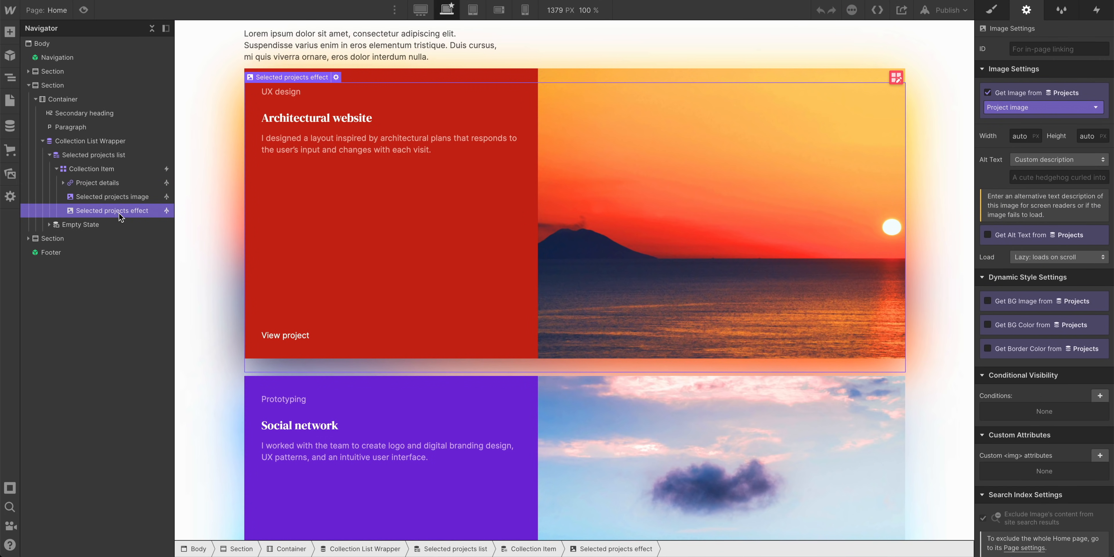
click(997, 7)
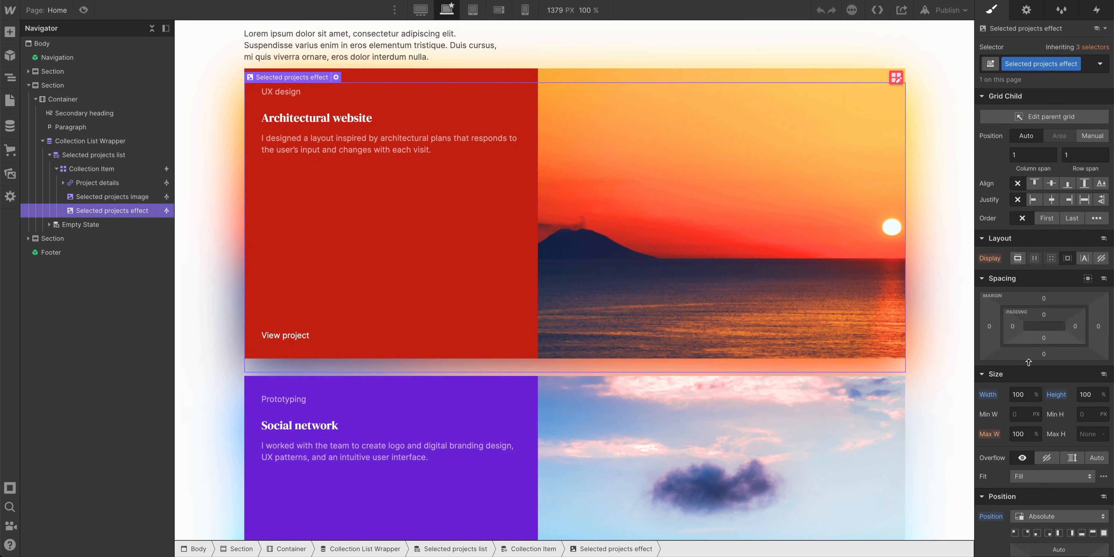
scroll(1030, 418, down, 5)
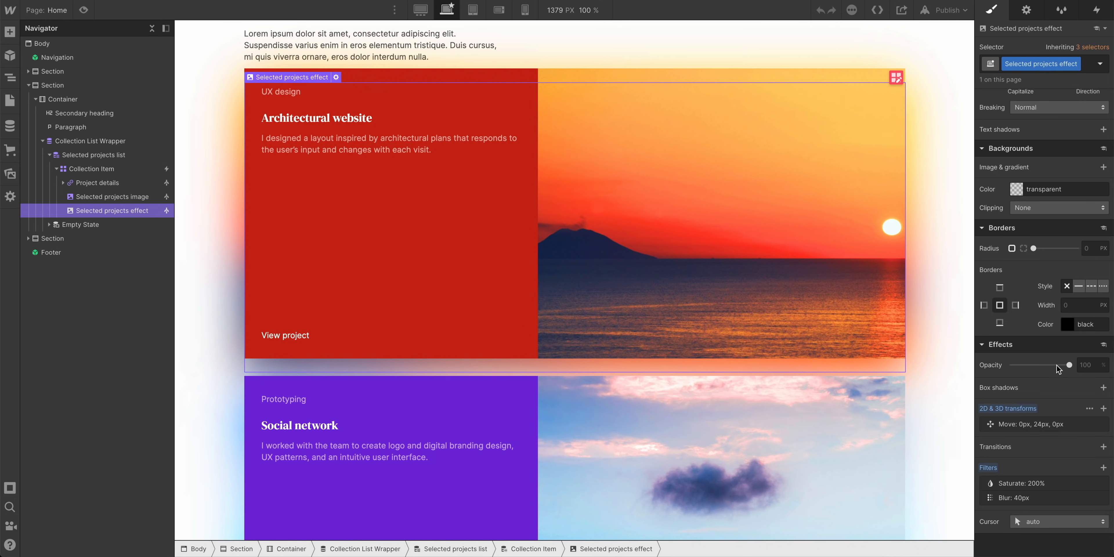
drag(1069, 365, 1013, 365)
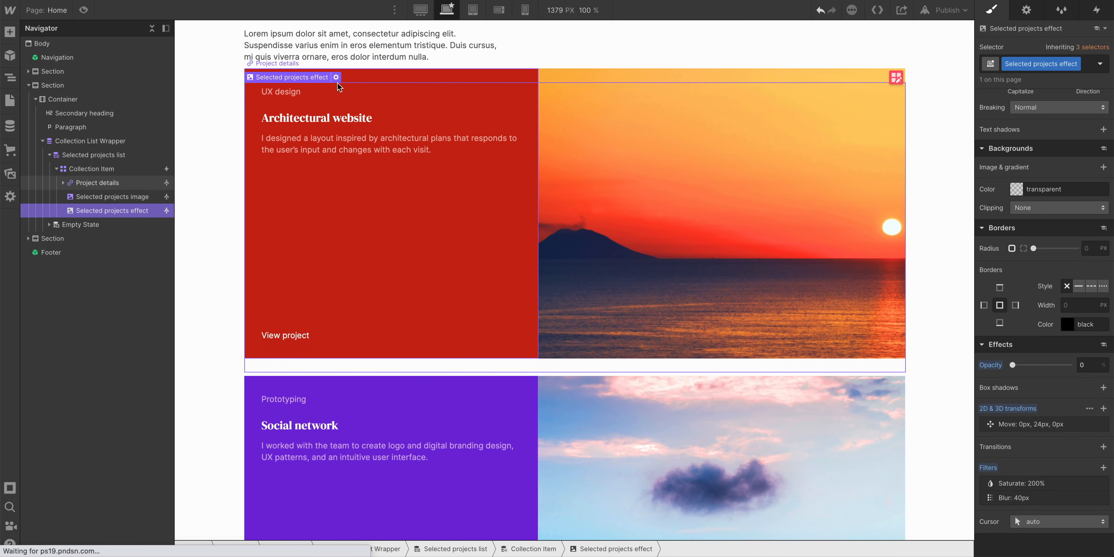
Preview the Selected projects section at the tablet, mobile landscape and mobile portrait breakpoints and return to desktop
click(86, 11)
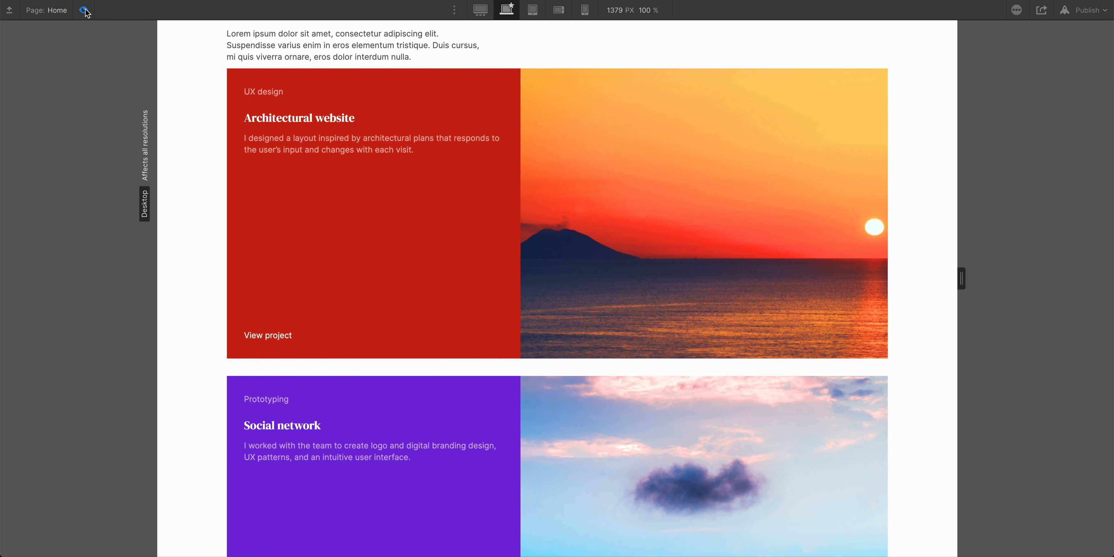
scroll(171, 124, up, 1)
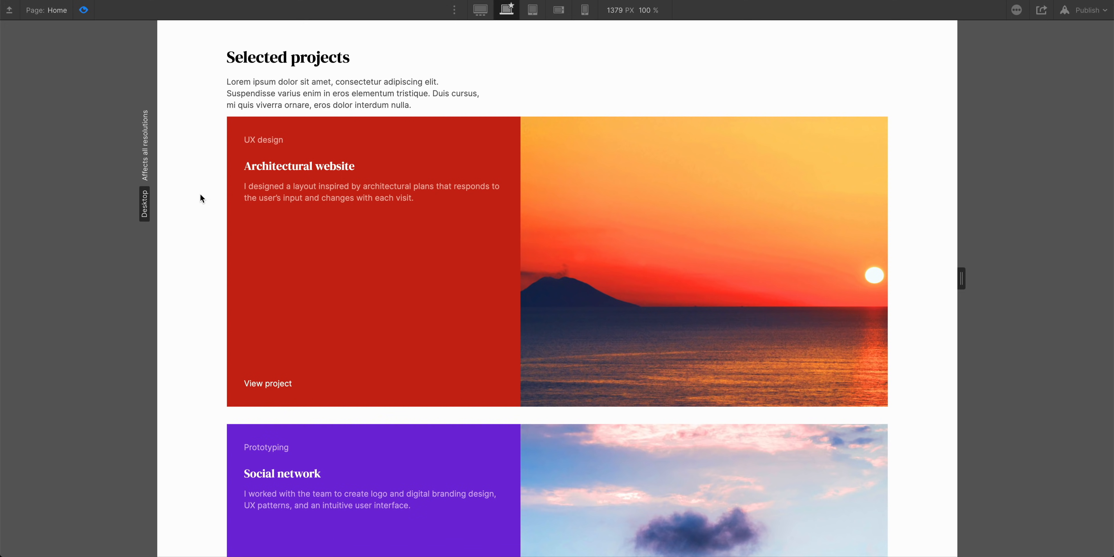
click(533, 10)
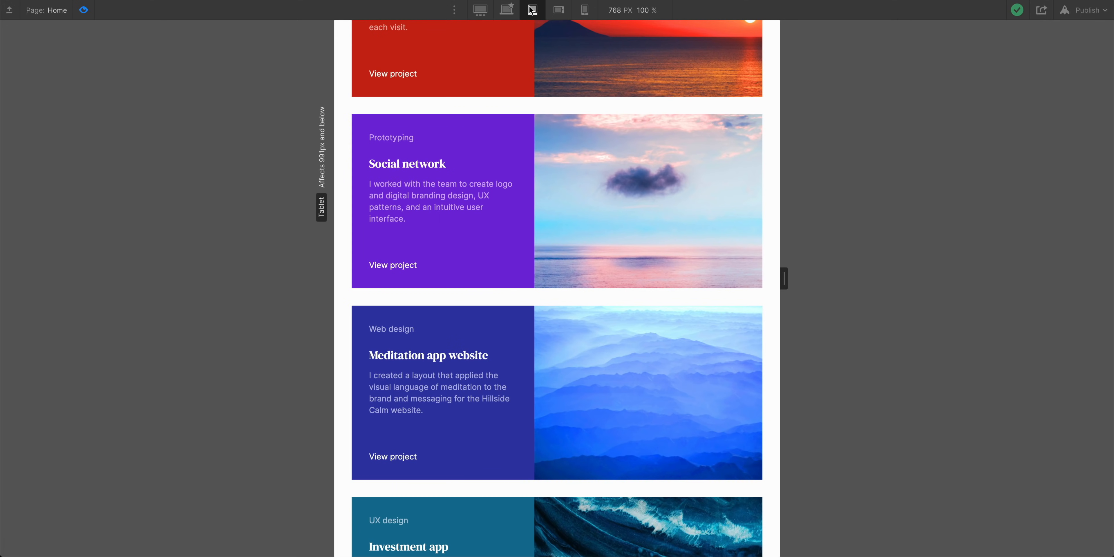
scroll(564, 99, up, 8)
scroll(580, 130, down, 5)
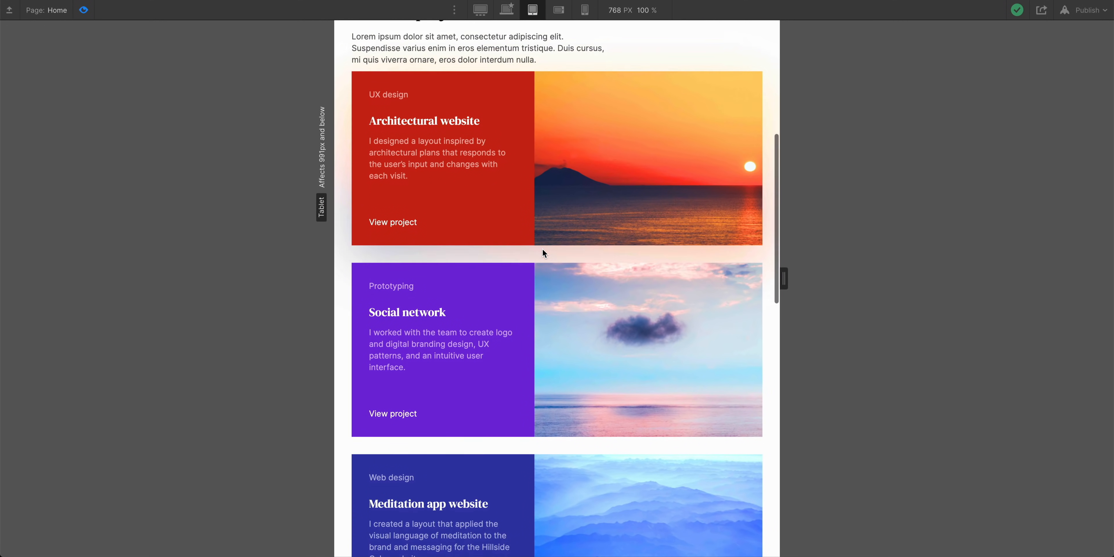
click(559, 9)
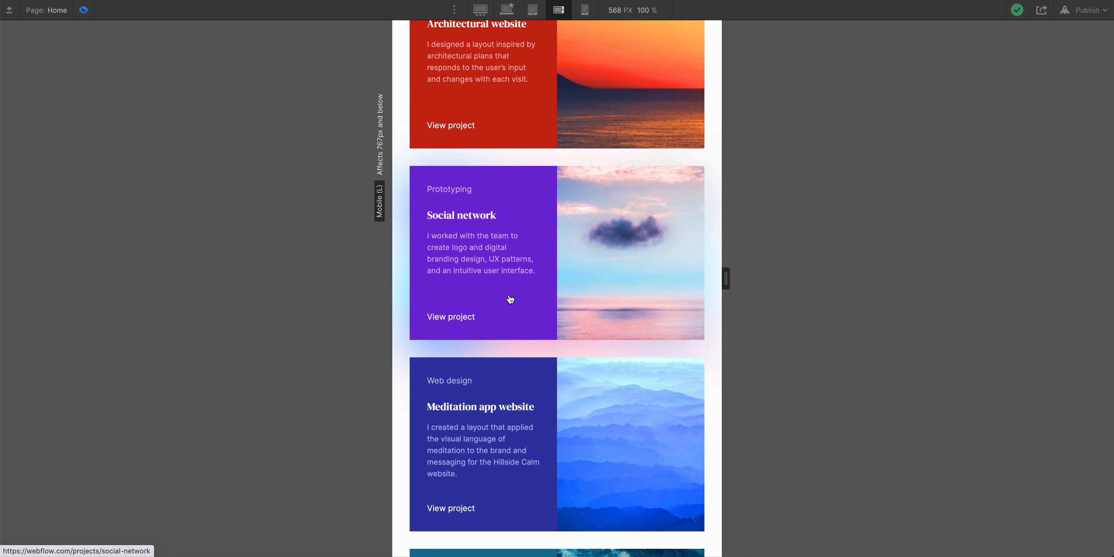
click(585, 9)
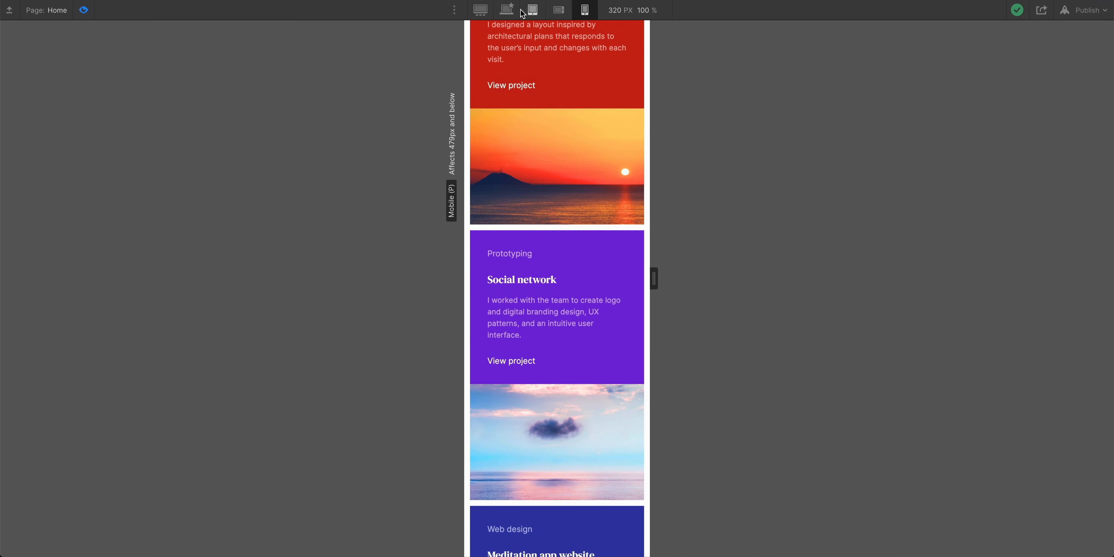
click(506, 9)
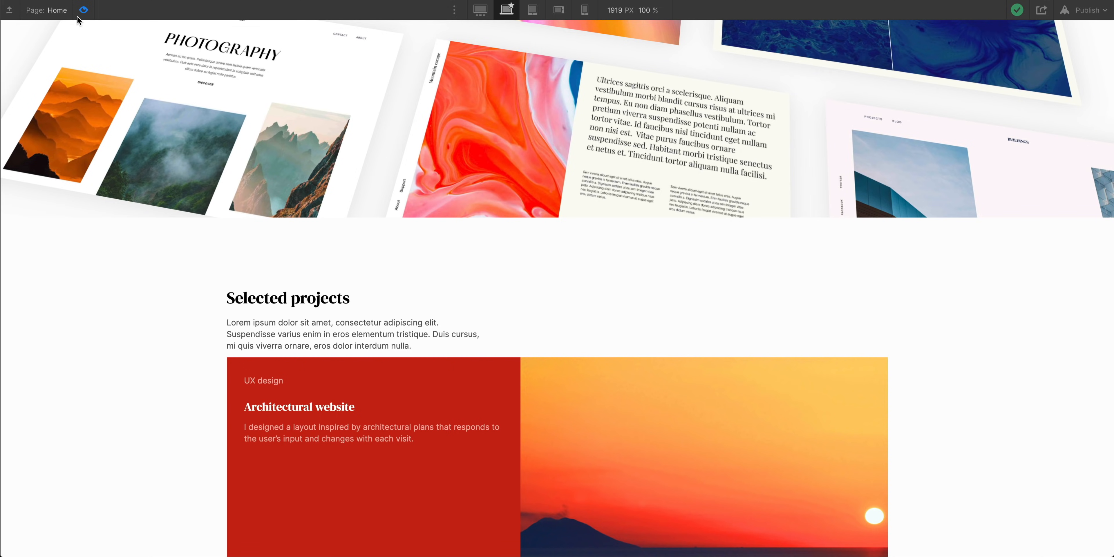
Turn off the Phone landscape trigger in the Collection Item's Mouse hover interaction
click(83, 10)
click(1097, 10)
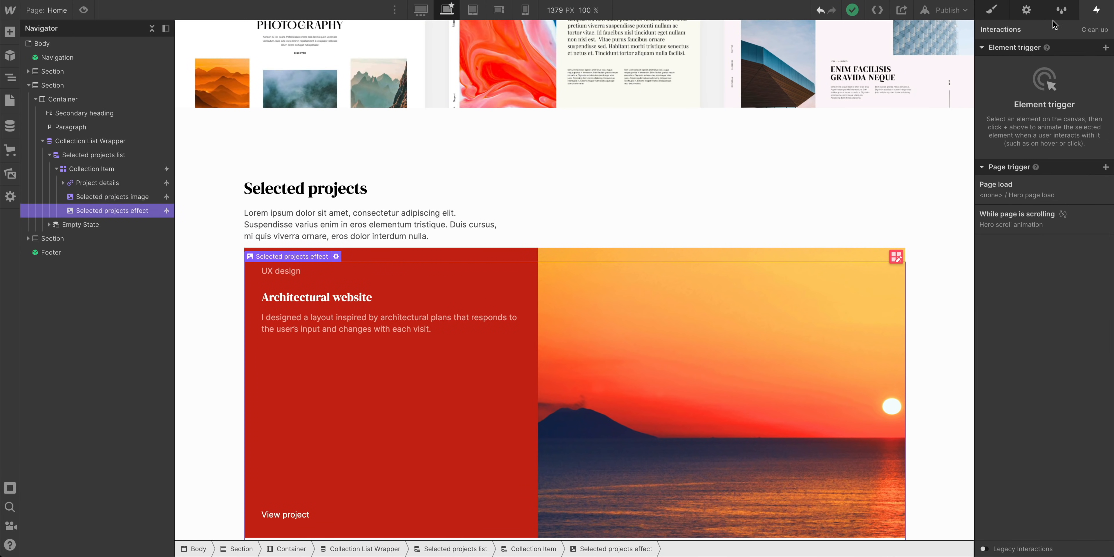
click(105, 168)
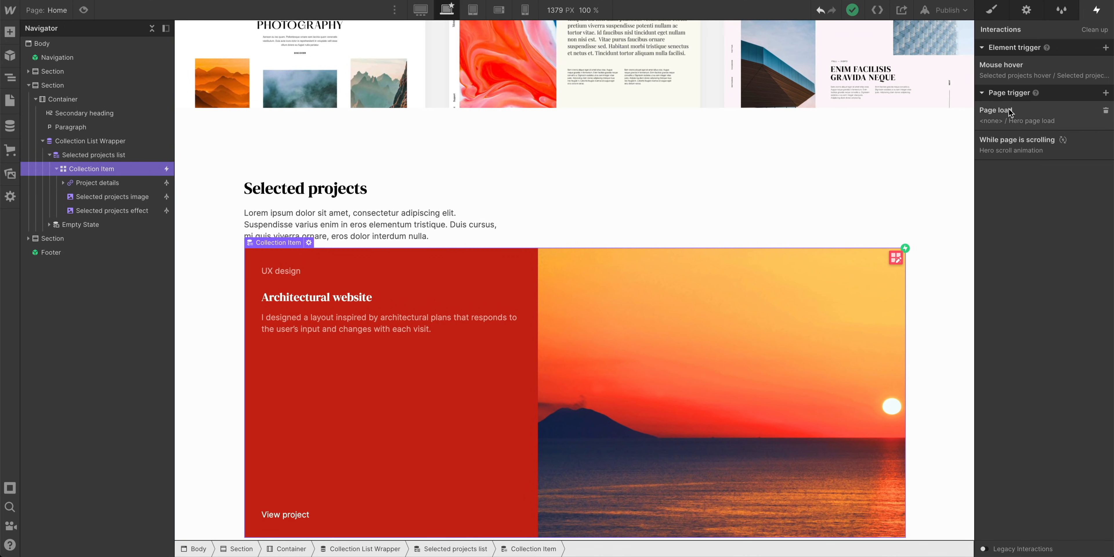
click(1040, 68)
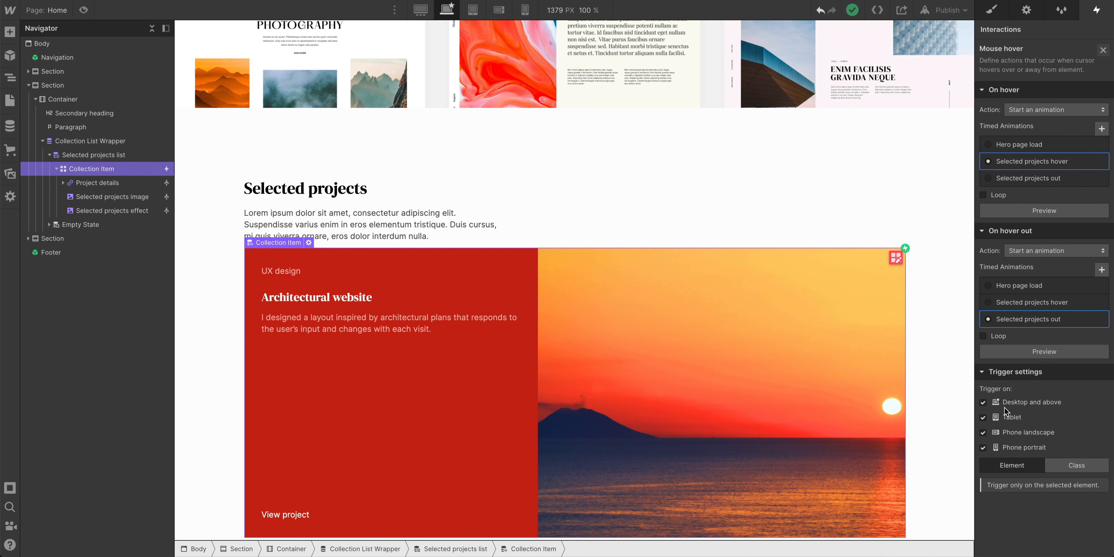
click(1004, 431)
Preview the home page to check the tablet layout, the hero scroll animation and the project glow on hover
click(84, 9)
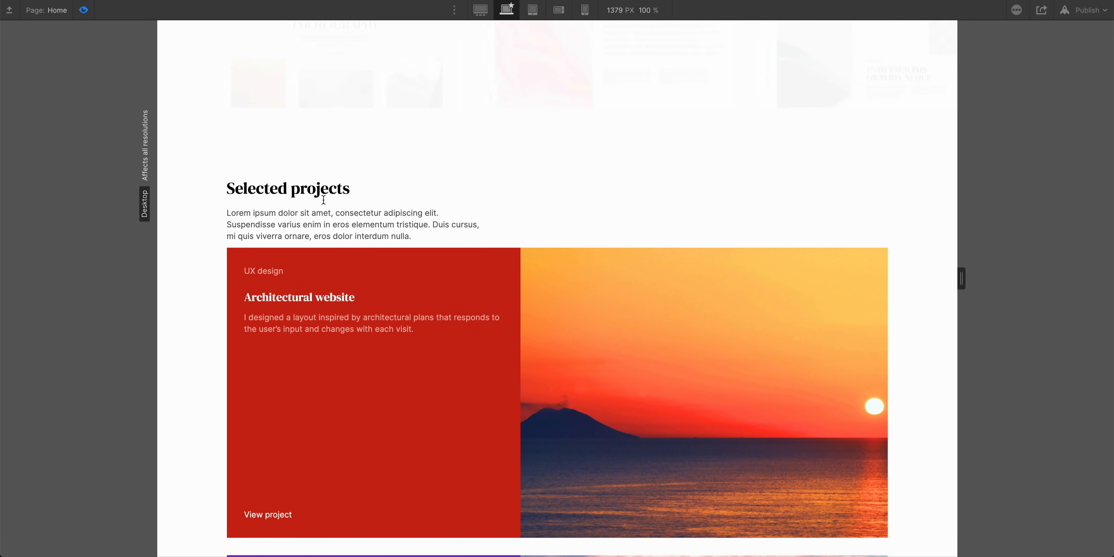
click(533, 10)
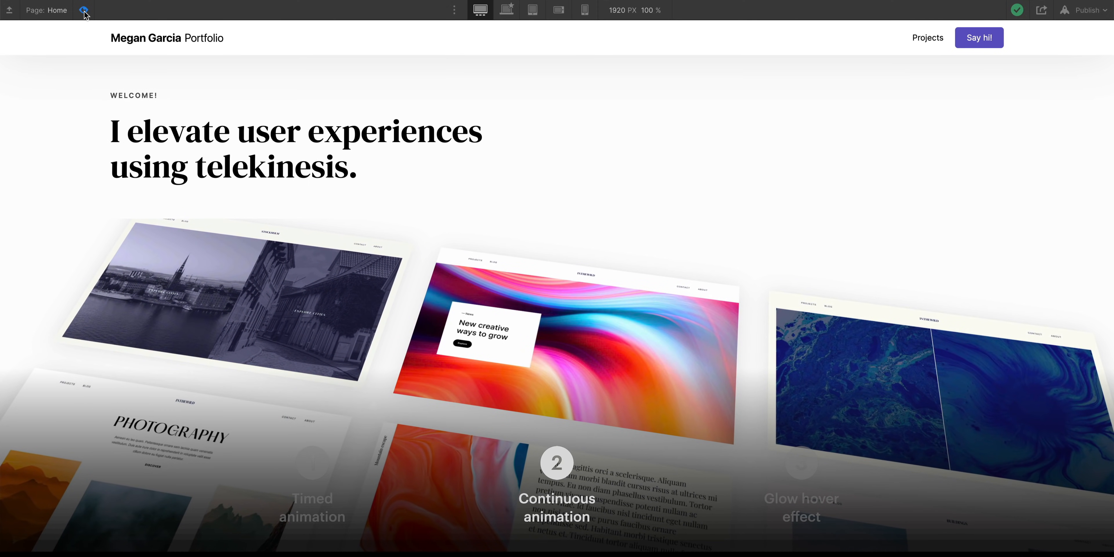
scroll(85, 39, down, 5)
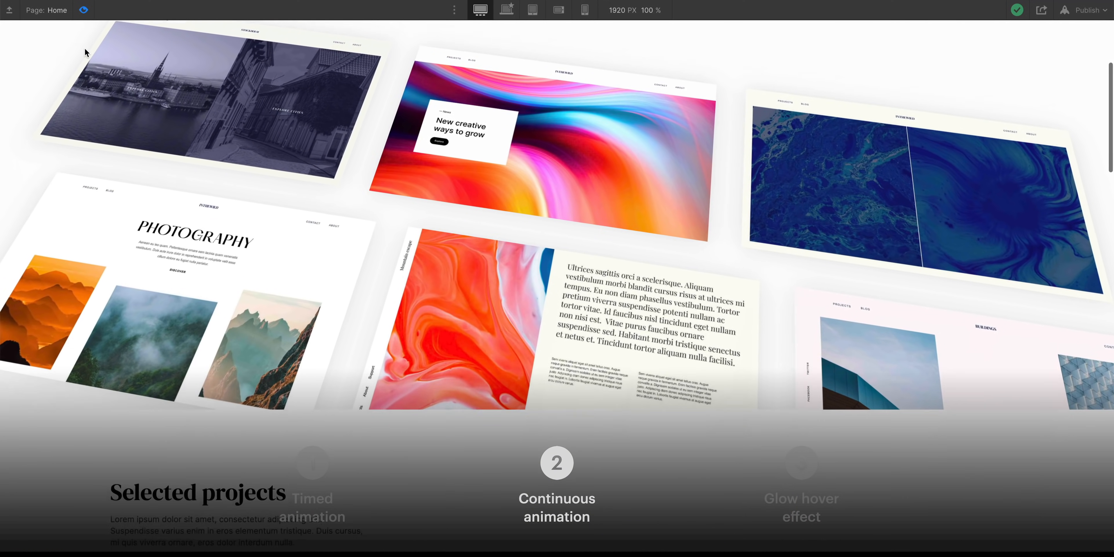
scroll(84, 49, up, 5)
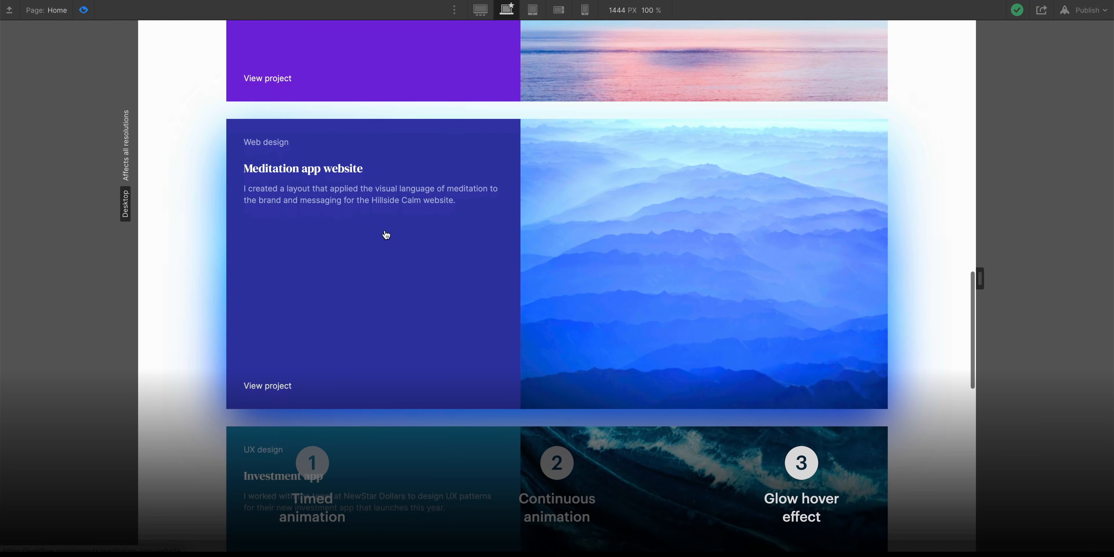
scroll(386, 235, down, 6)
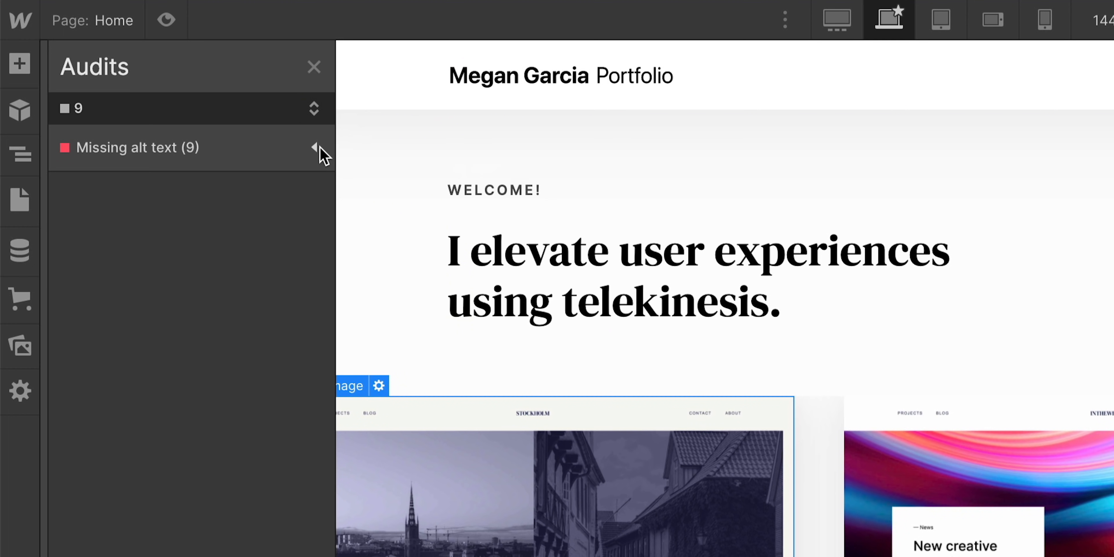
Expand the missing alt text issues in the Home page audit
click(315, 147)
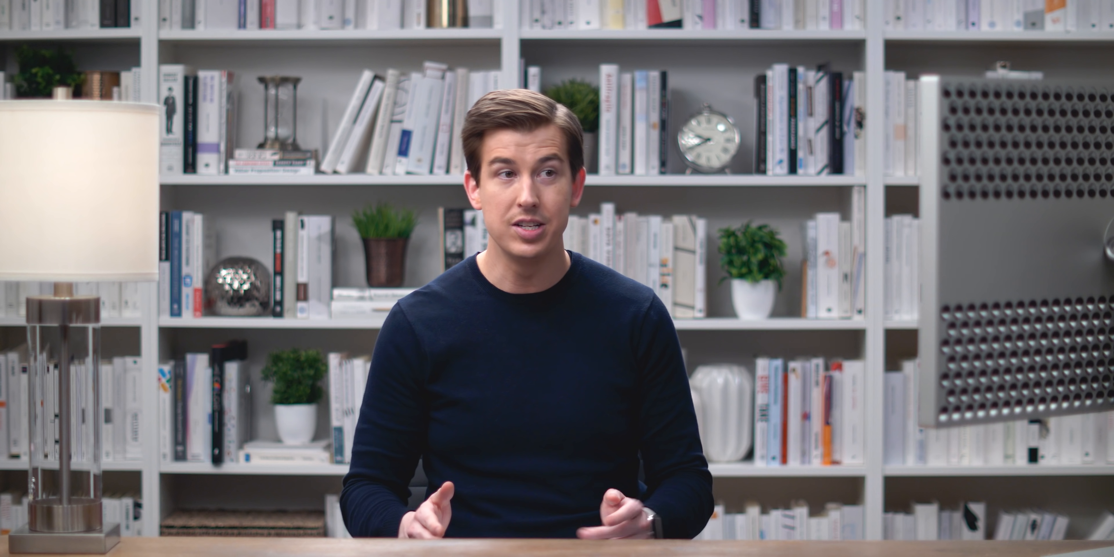